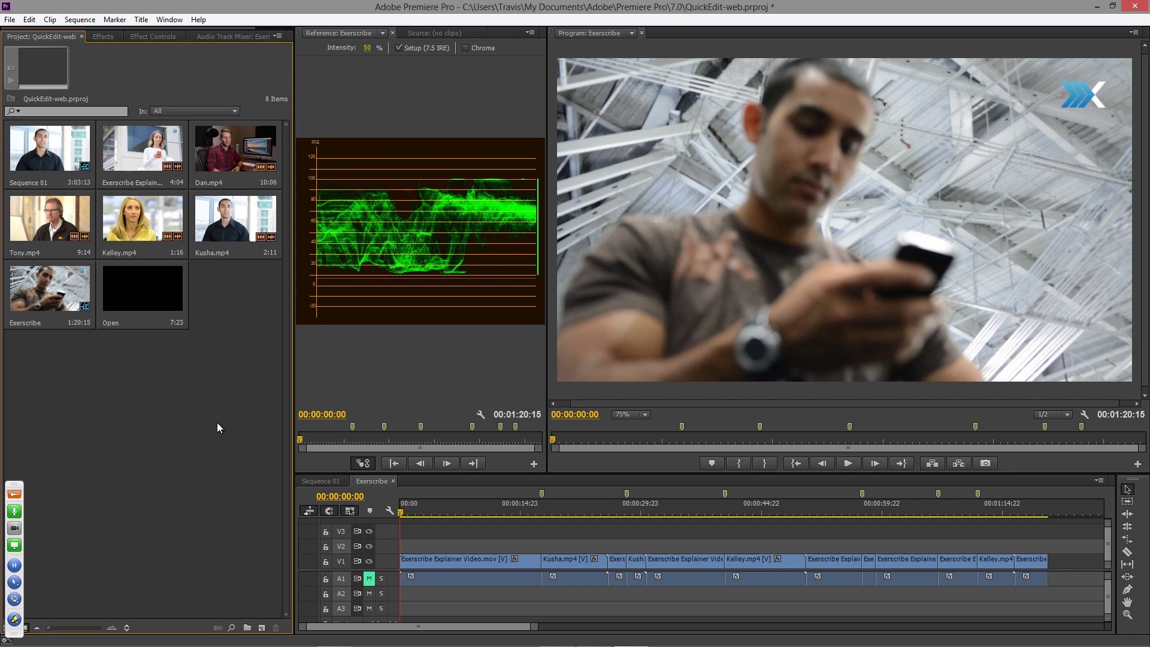
- Create a first NewBlue Titler Pro 3 title item with 1280x720 synthetic clip settings
{"action": "left_click_drag", "start_coordinate": [217, 423], "coordinate": [230, 395]}
{"action": "left_click", "coordinate": [262, 628]}
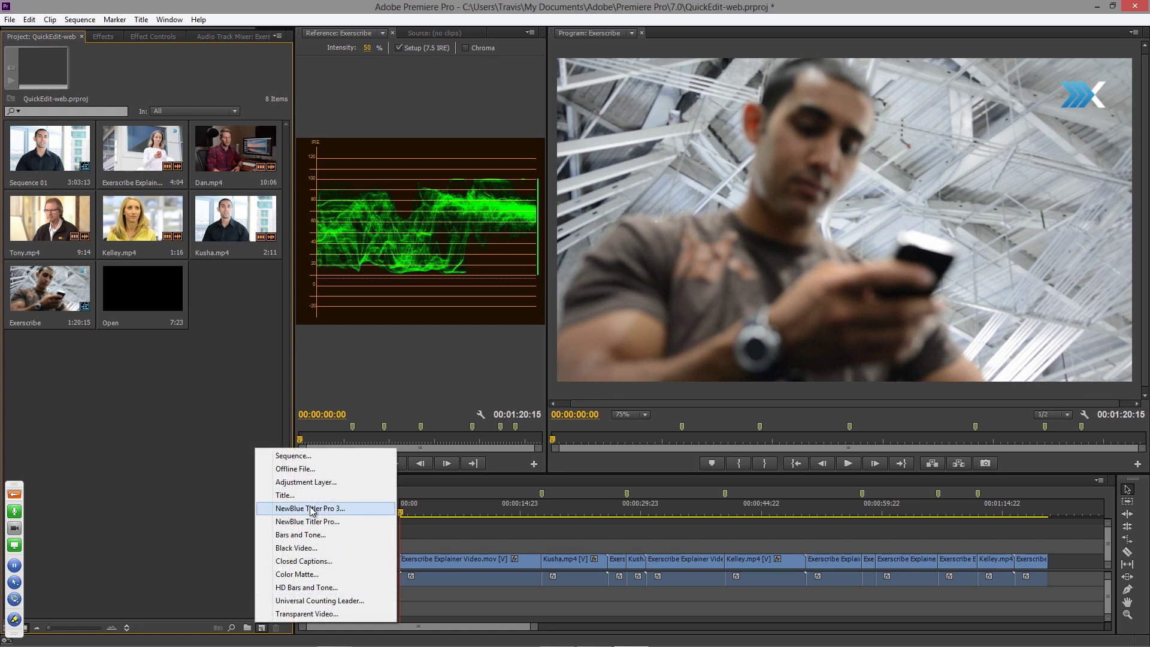
{"action": "left_click", "coordinate": [296, 548]}
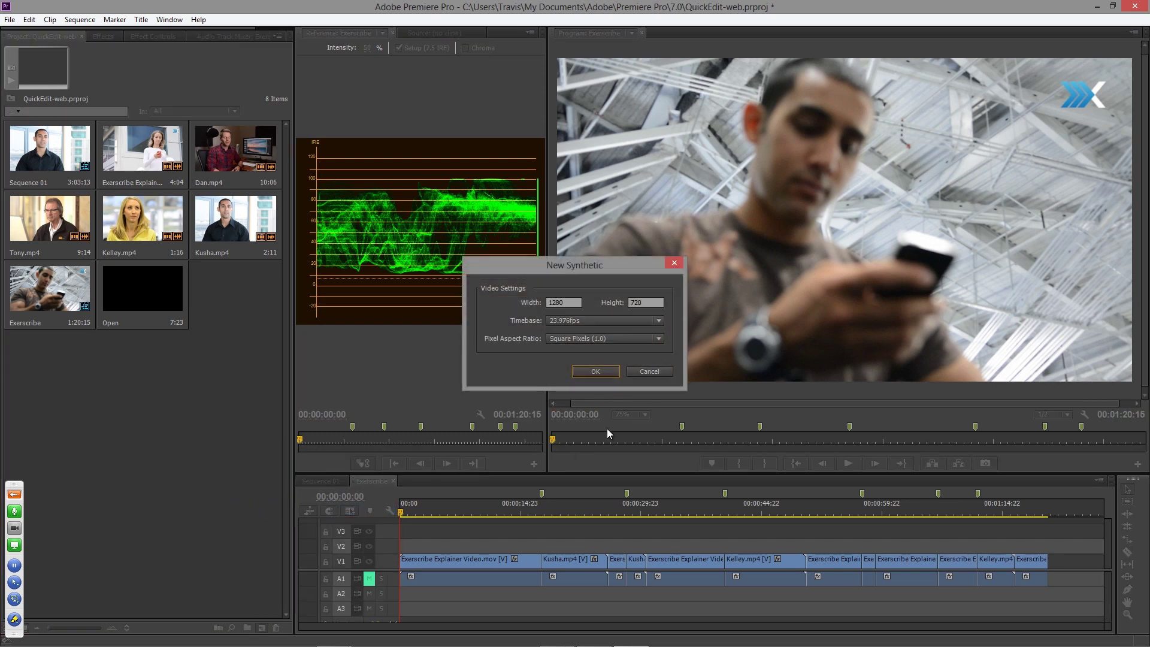
{"action": "left_click", "coordinate": [596, 372]}
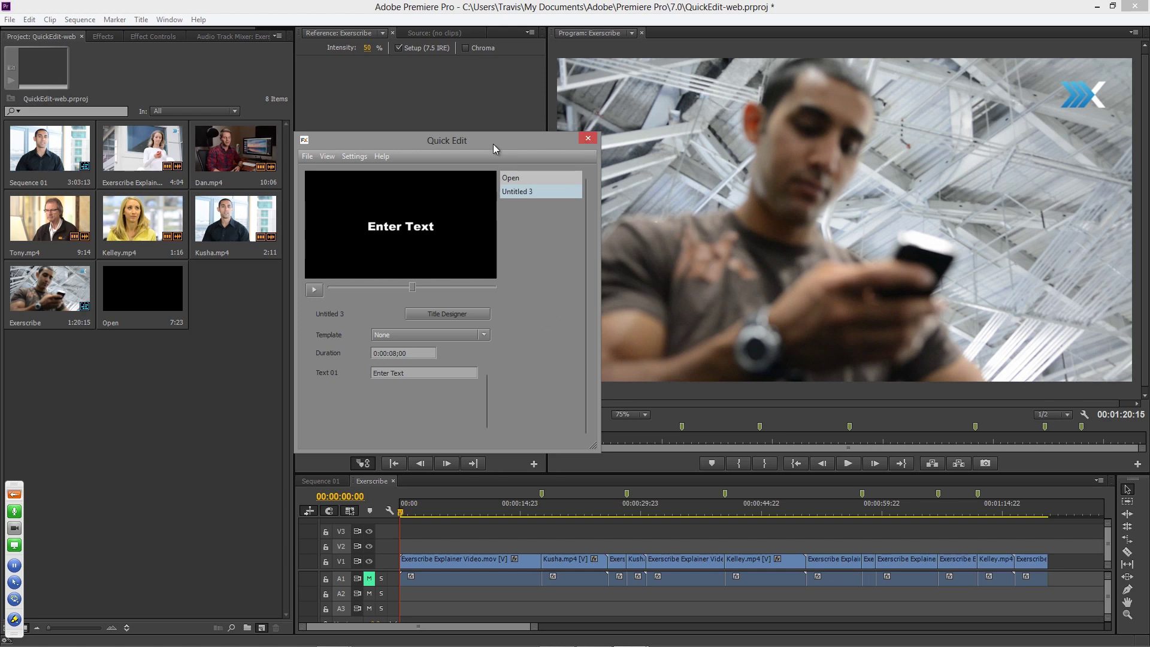
{"action": "left_click", "coordinate": [588, 138]}
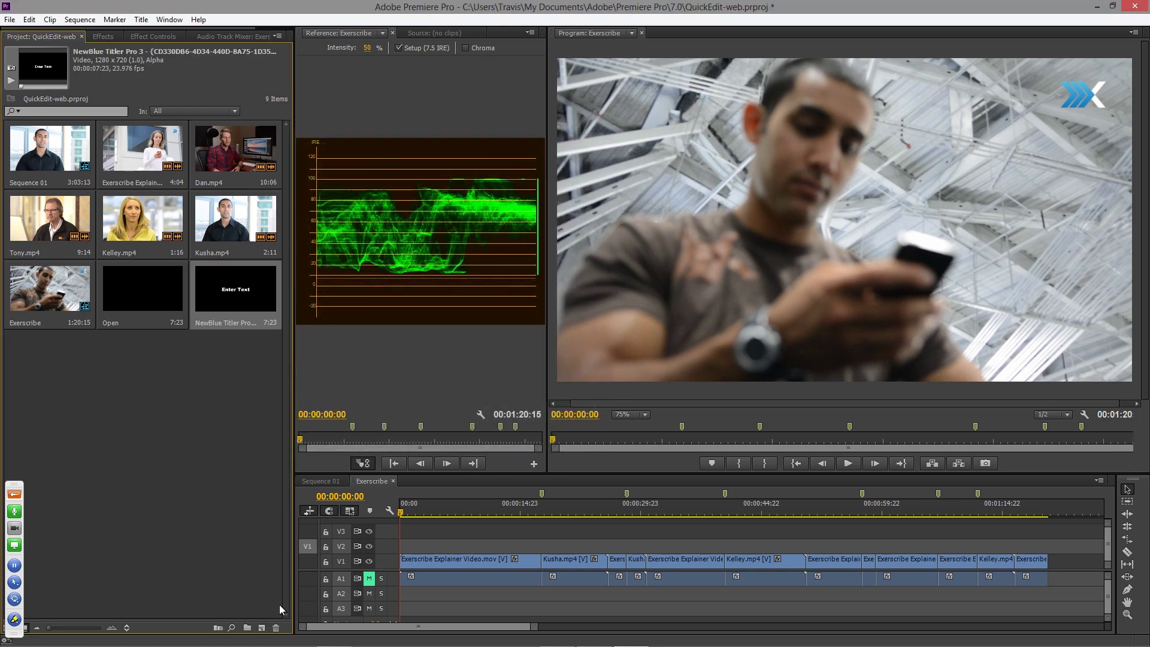
- Add two more NewBlue Titler Pro 3 title items to the project bin
{"action": "left_click", "coordinate": [262, 626]}
{"action": "left_click", "coordinate": [332, 509]}
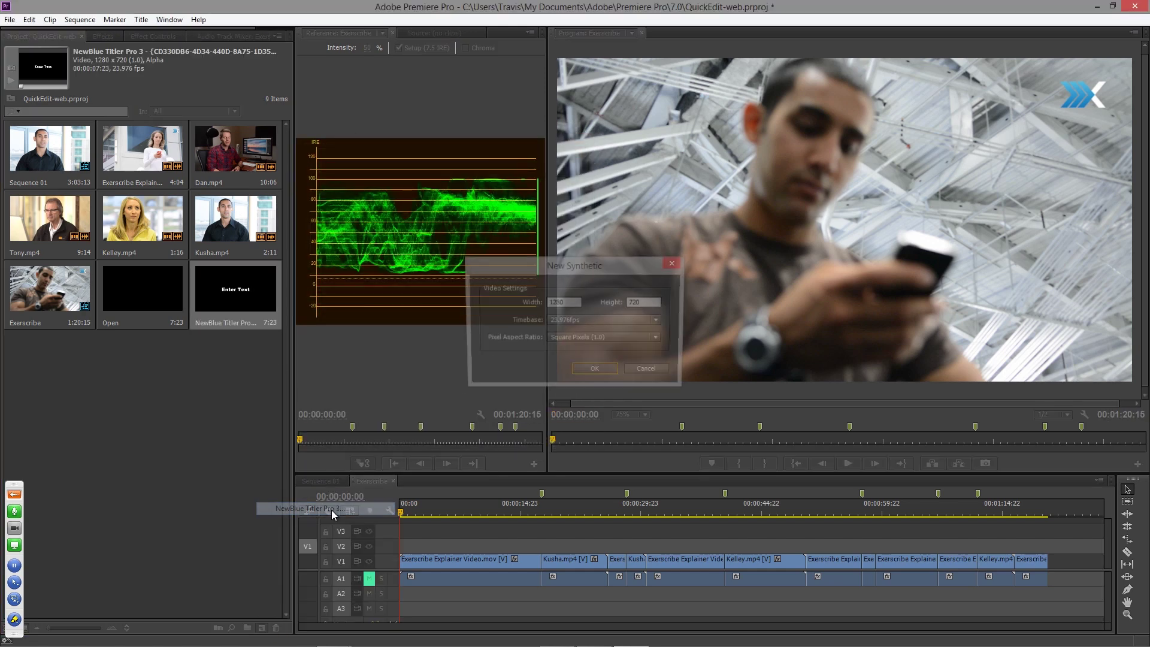
{"action": "left_click", "coordinate": [599, 371]}
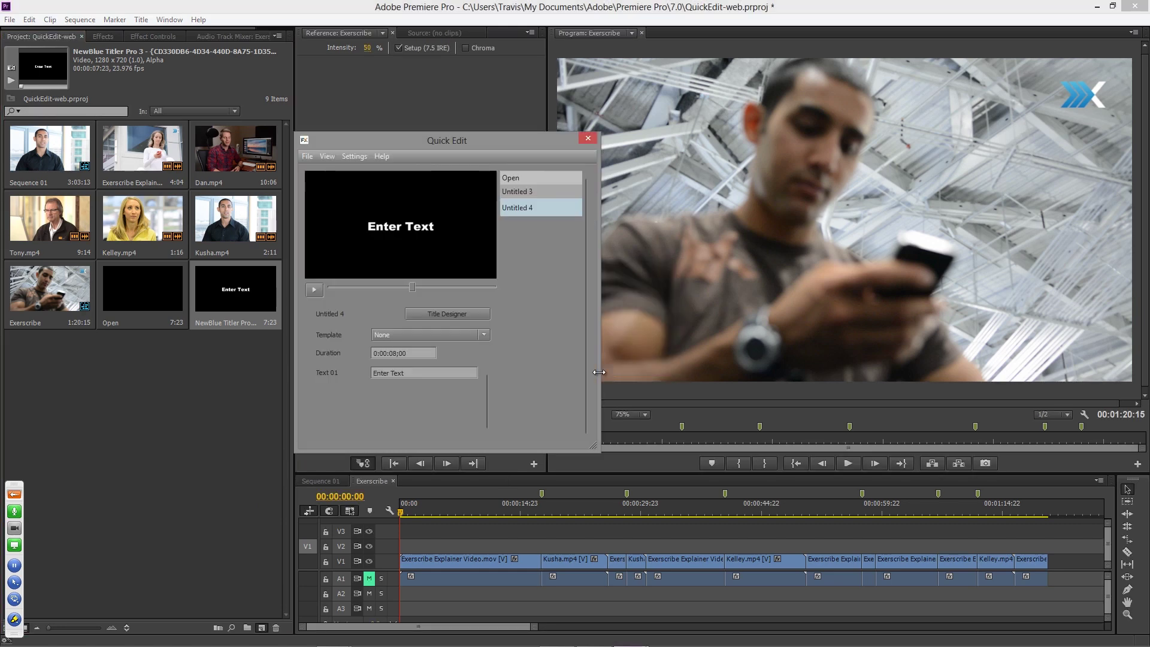
{"action": "key", "text": "Escape"}
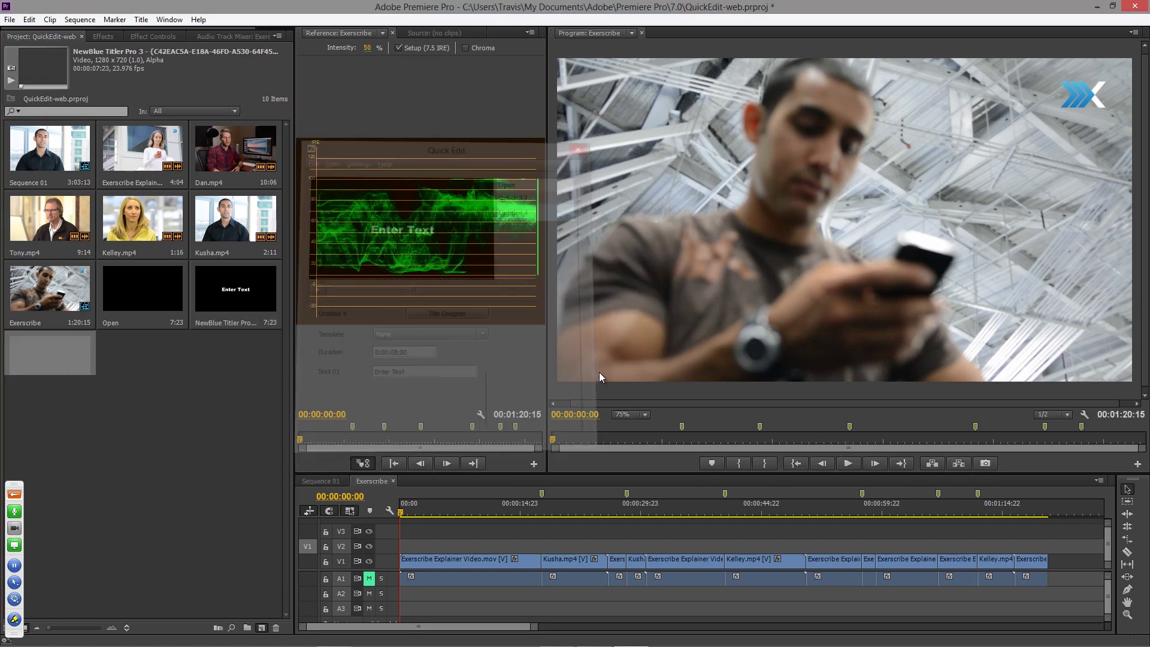
{"action": "left_click", "coordinate": [262, 625]}
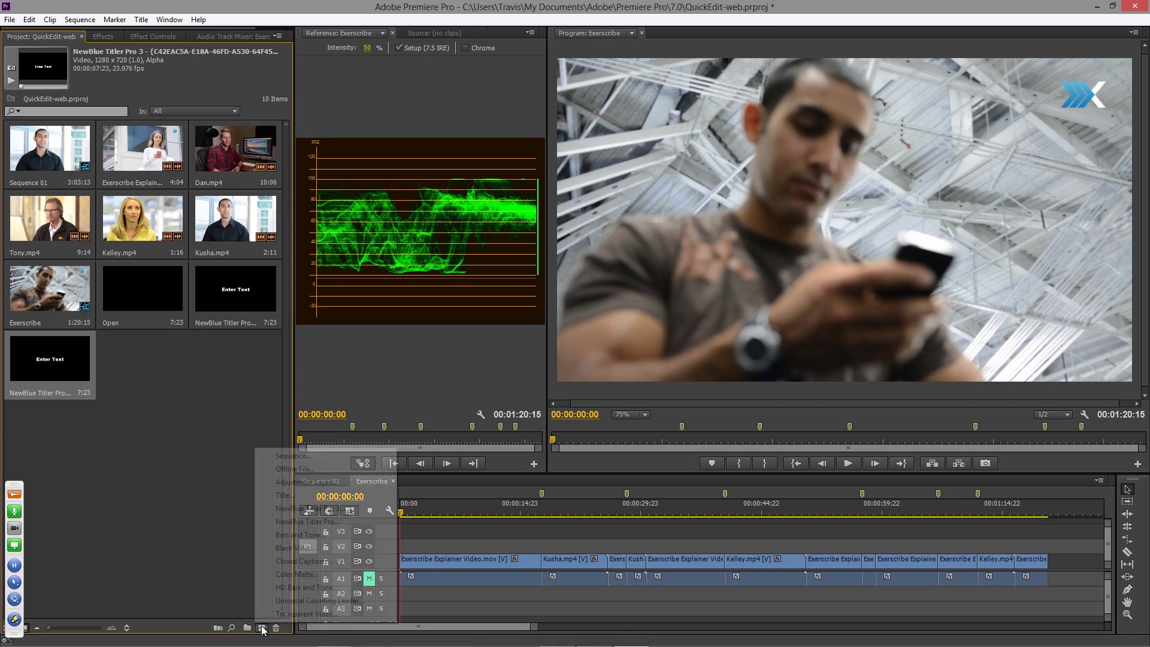
{"action": "left_click", "coordinate": [326, 510]}
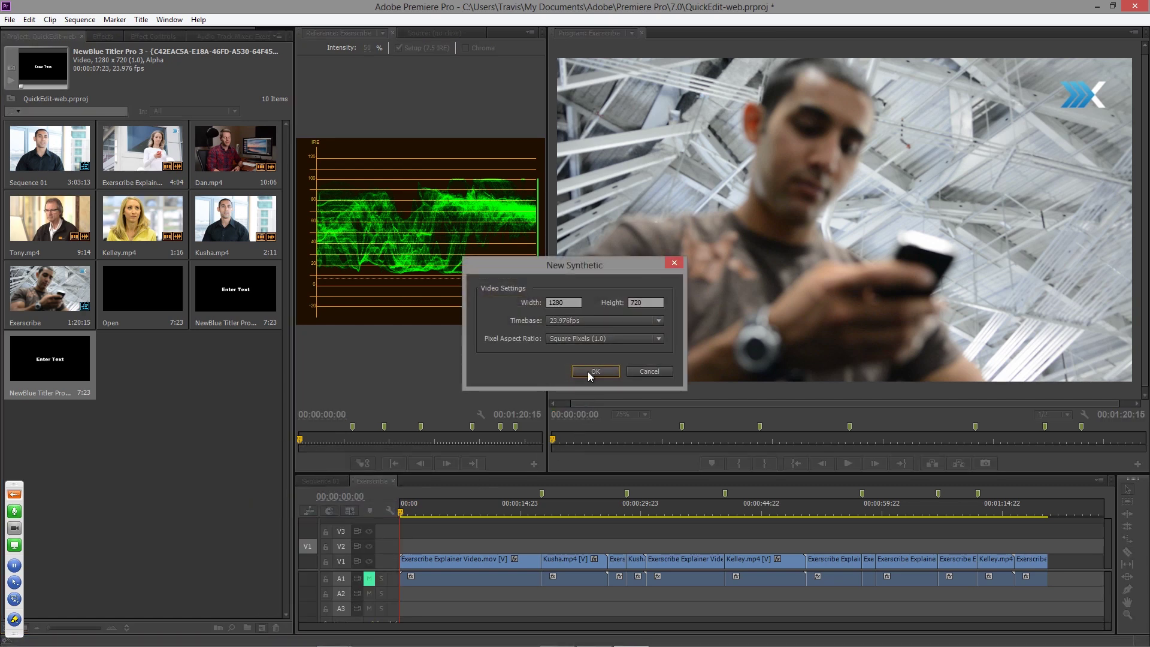
{"action": "left_click", "coordinate": [590, 372]}
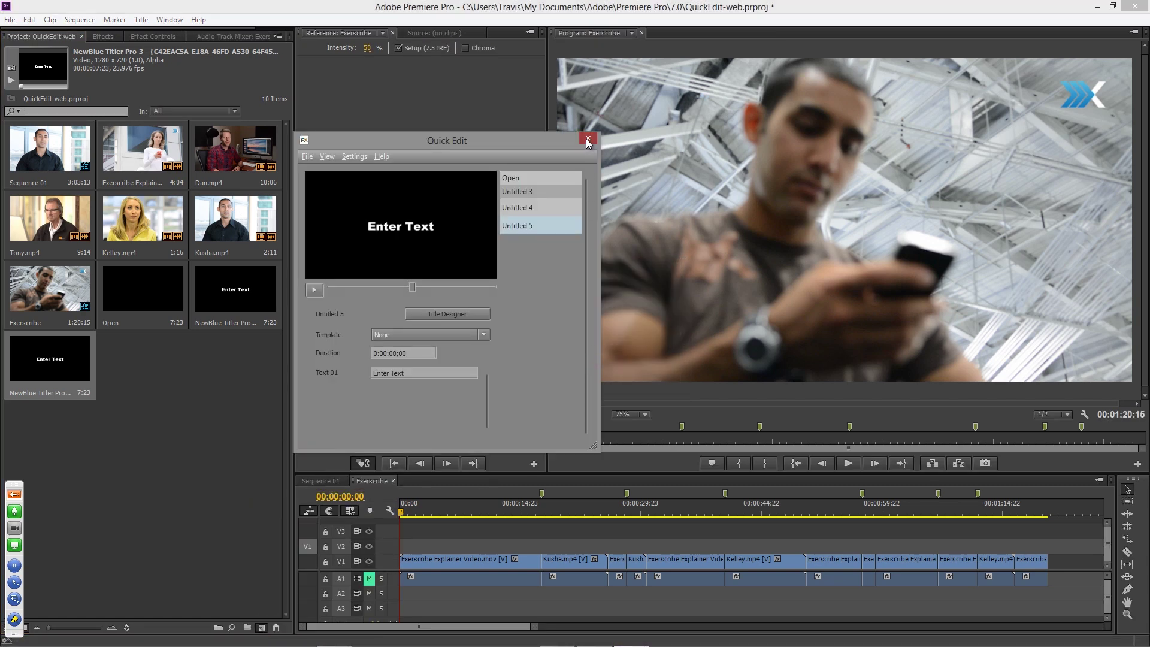
{"action": "left_click", "coordinate": [586, 139]}
- Place the three title clips on V2 above the three interview clips
{"action": "left_click_drag", "start_coordinate": [225, 283], "coordinate": [549, 550]}
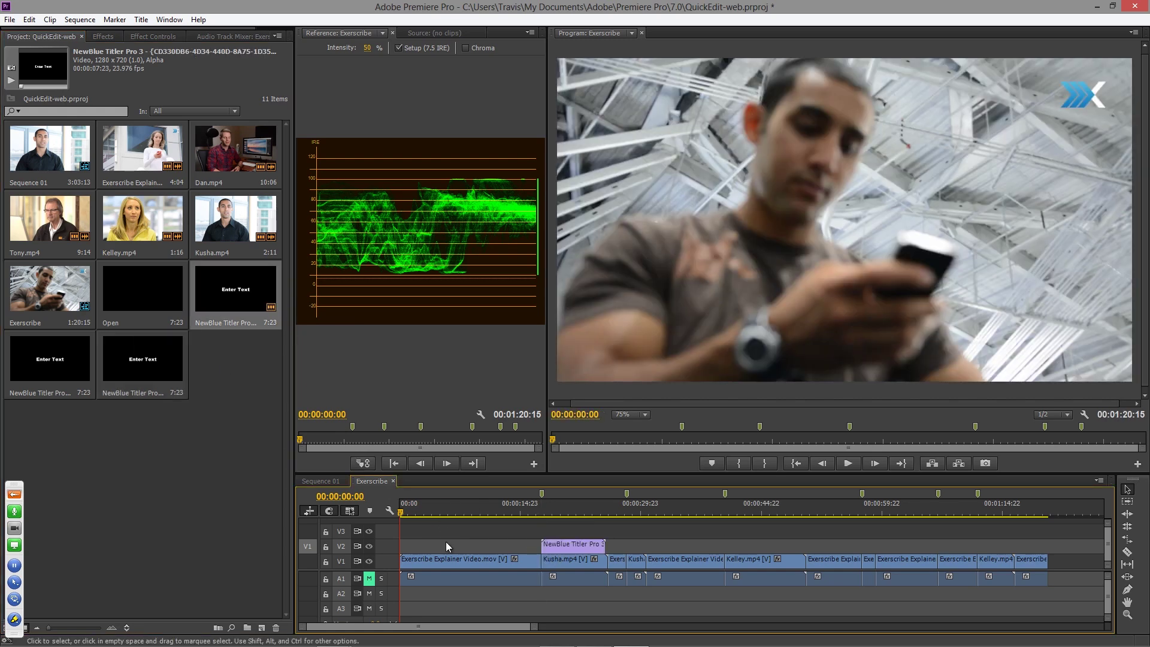
{"action": "left_click_drag", "start_coordinate": [57, 372], "coordinate": [734, 547]}
{"action": "left_click_drag", "start_coordinate": [142, 359], "coordinate": [939, 539]}
- Preview each Enter Text title over its interview clip in the timeline
{"action": "left_click", "coordinate": [573, 511]}
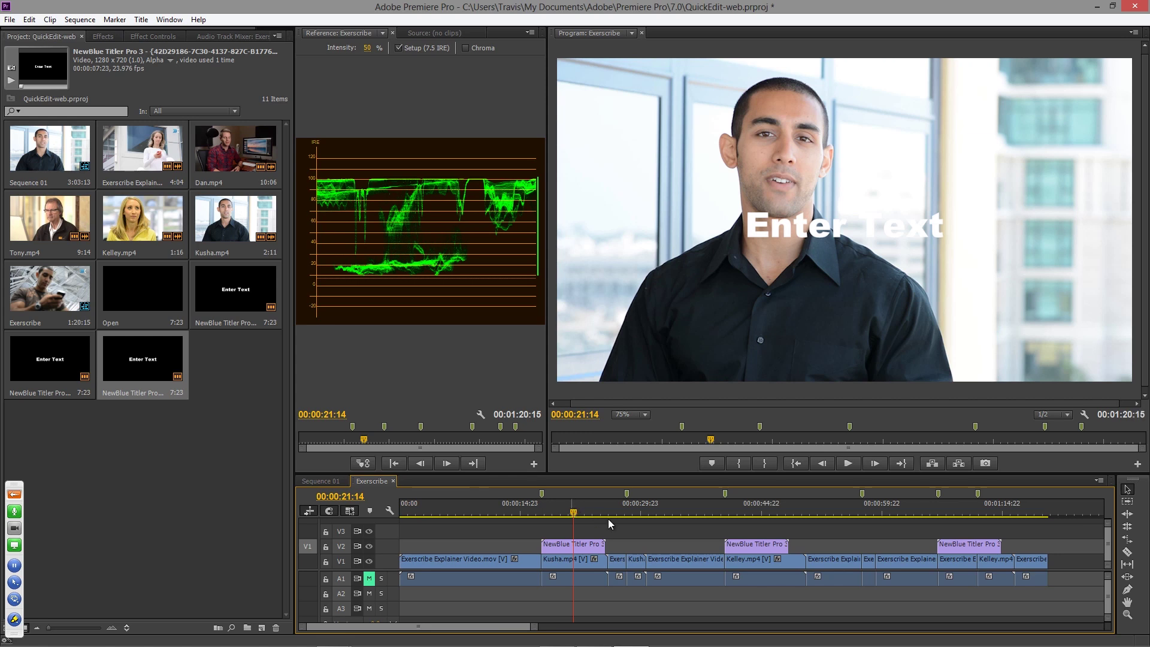
{"action": "left_click", "coordinate": [747, 514]}
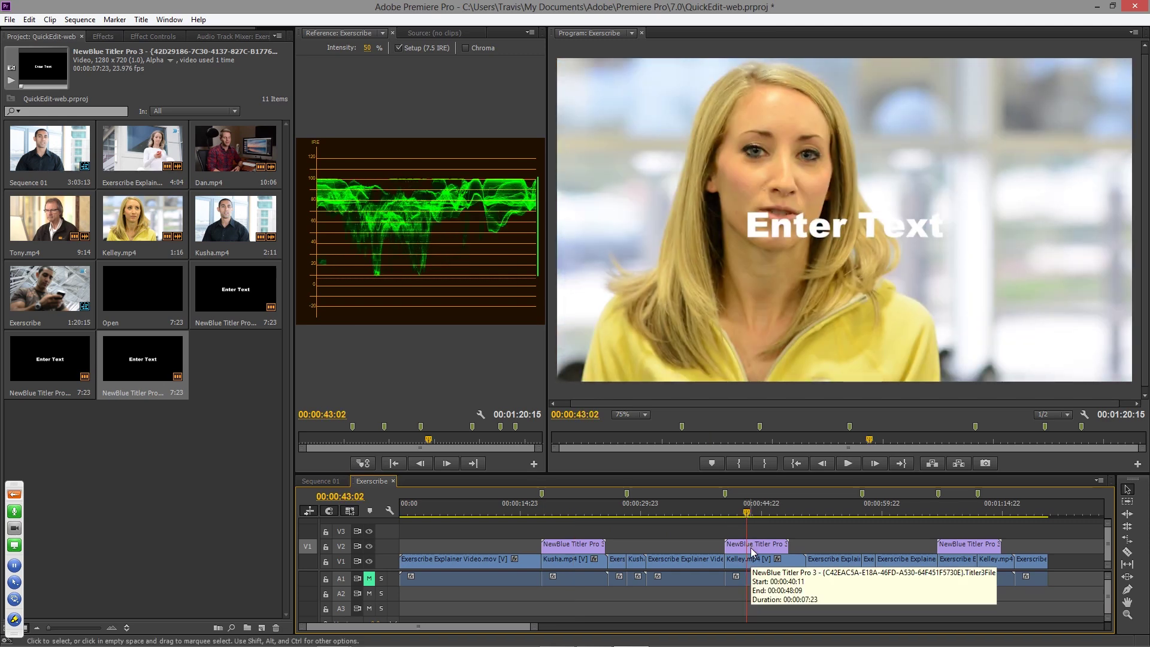
{"action": "left_click", "coordinate": [955, 513]}
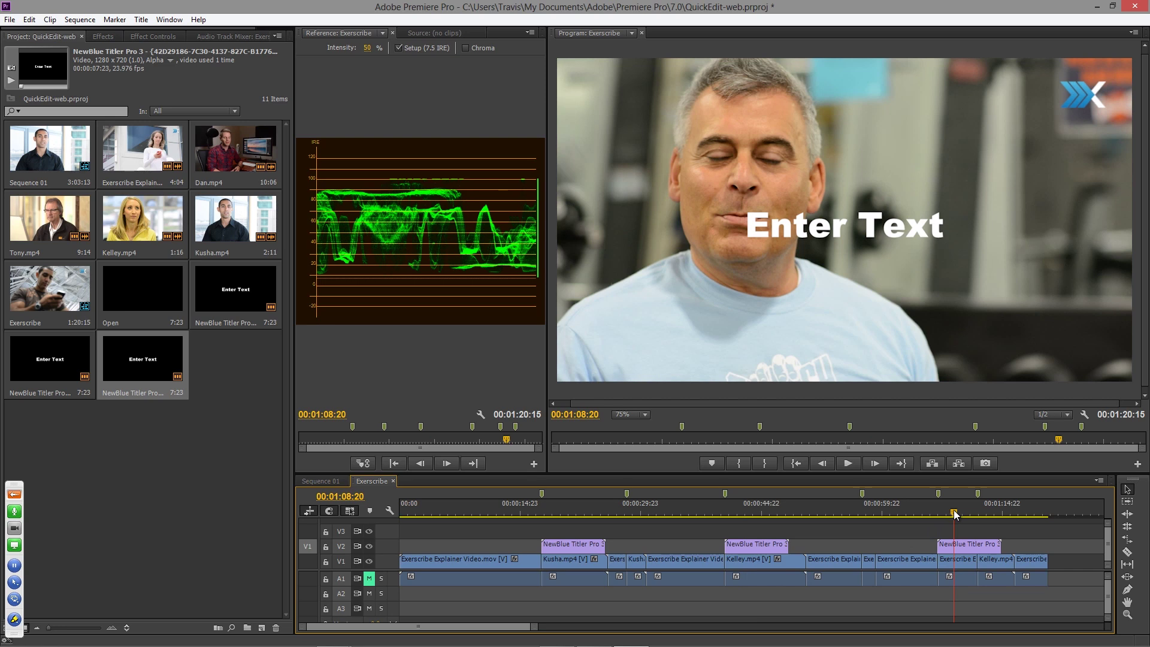
{"action": "left_click", "coordinate": [944, 513]}
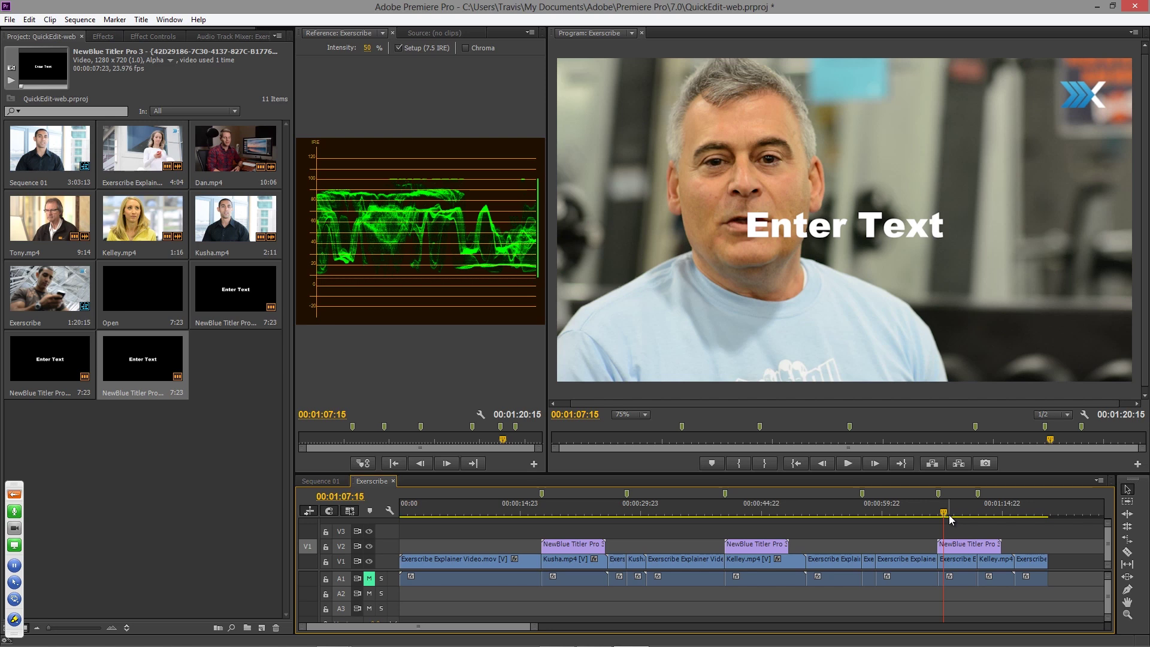
{"action": "left_click", "coordinate": [555, 511]}
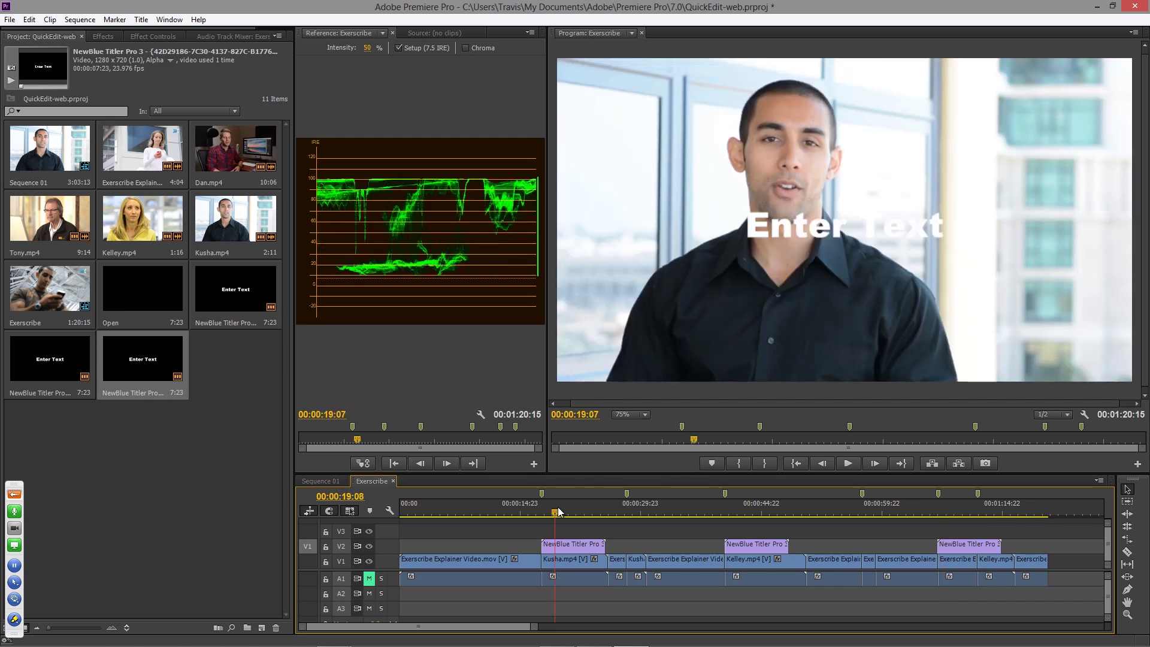
{"action": "left_click", "coordinate": [559, 509]}
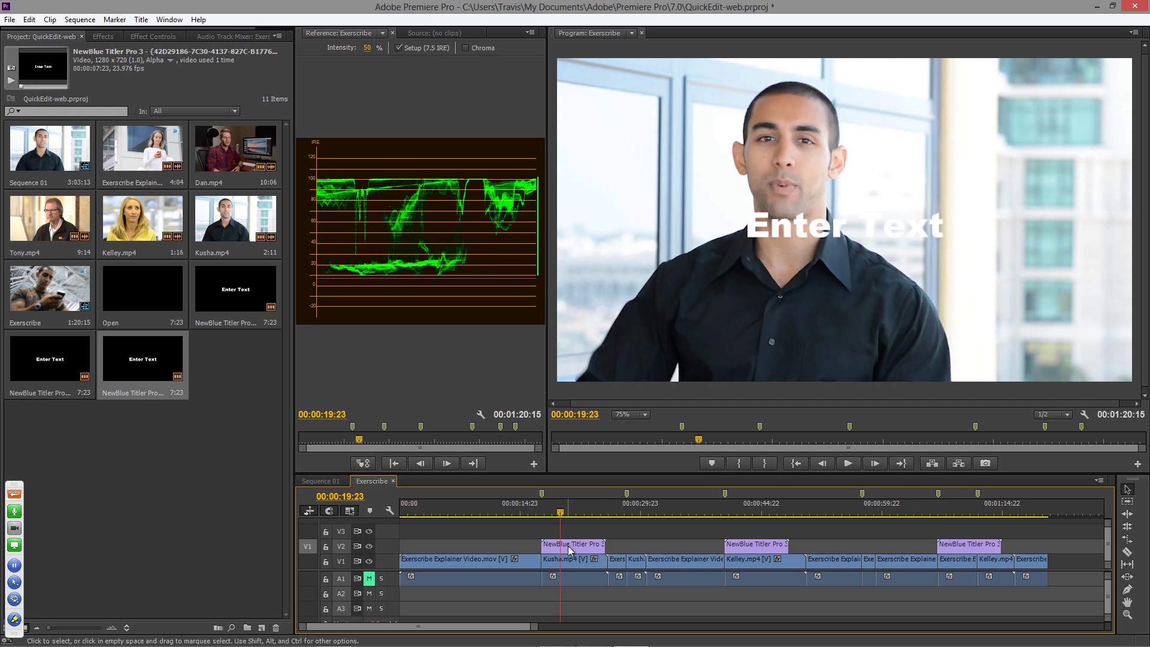
- Open the first title clip, Untitled 3, in Quick Edit and check its settings without changes
{"action": "double_click", "coordinate": [569, 549]}
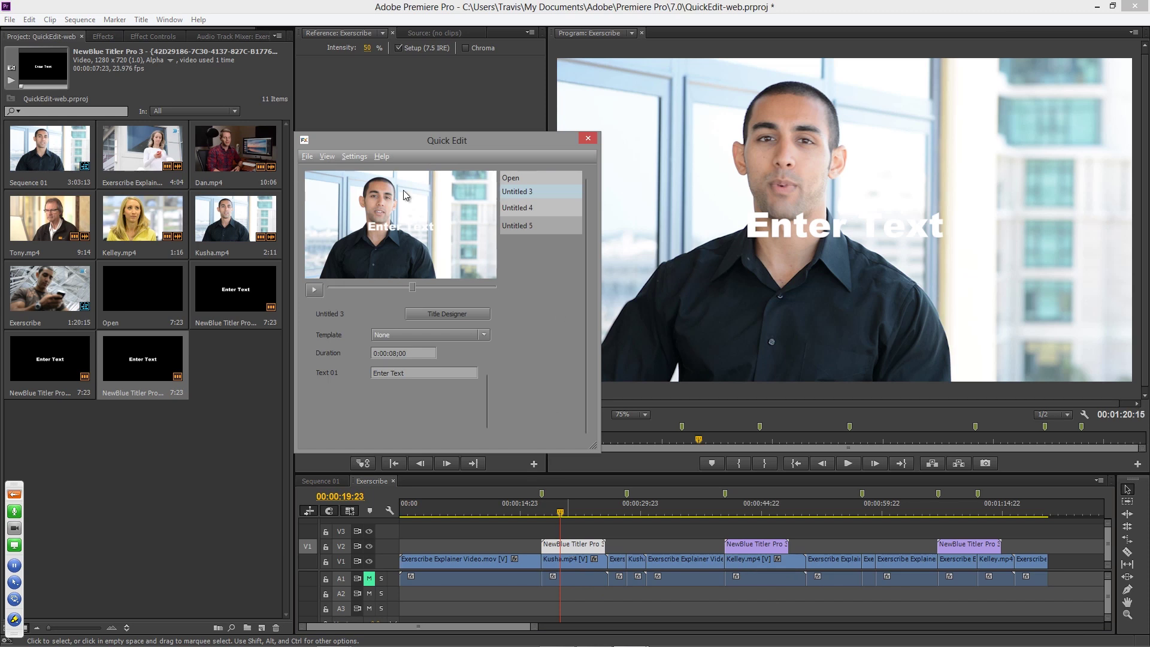
{"action": "left_click", "coordinate": [353, 158]}
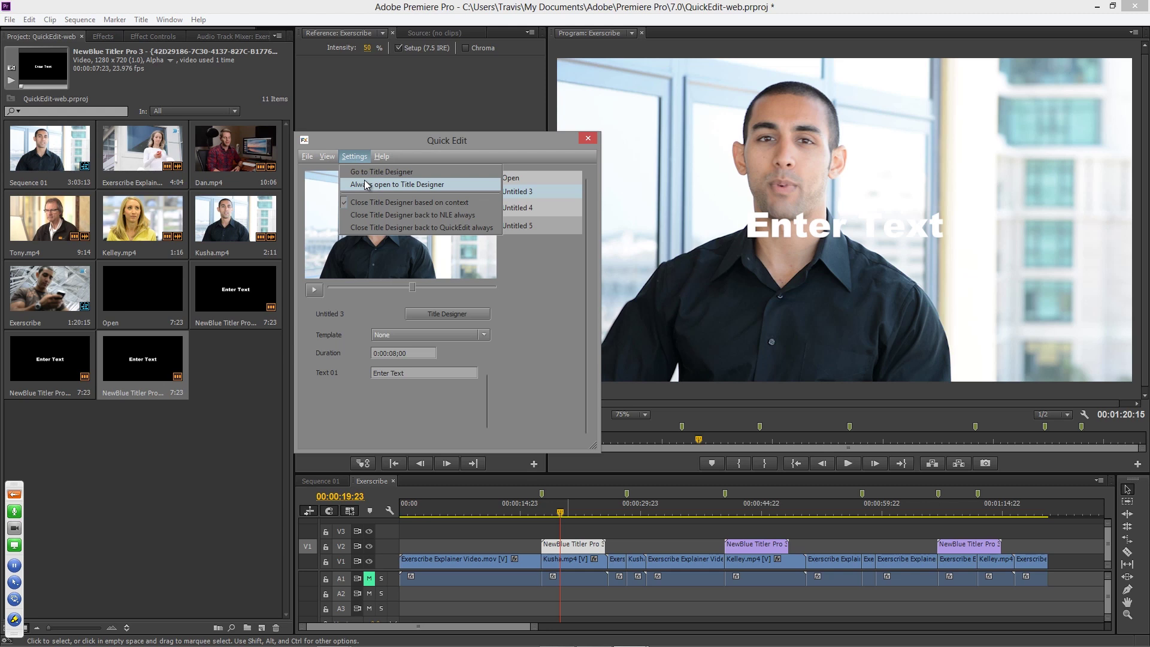
{"action": "left_click", "coordinate": [399, 133]}
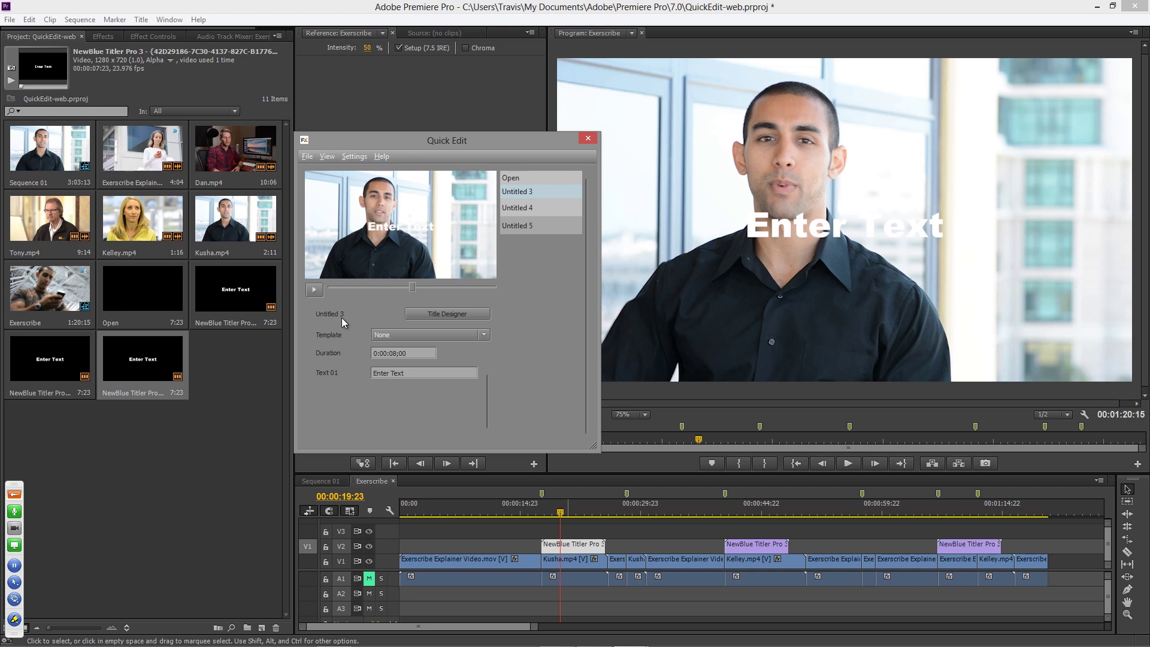
- Apply the Blue Tube template and preview the full lower third
{"action": "left_click", "coordinate": [482, 335]}
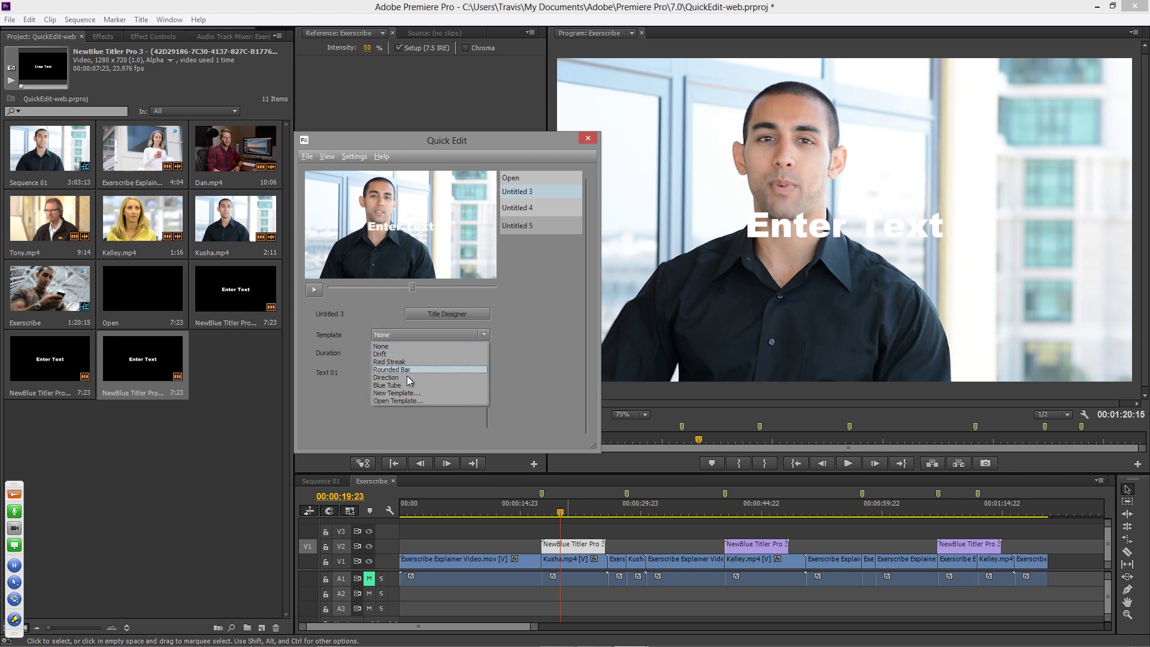
{"action": "left_click", "coordinate": [407, 386]}
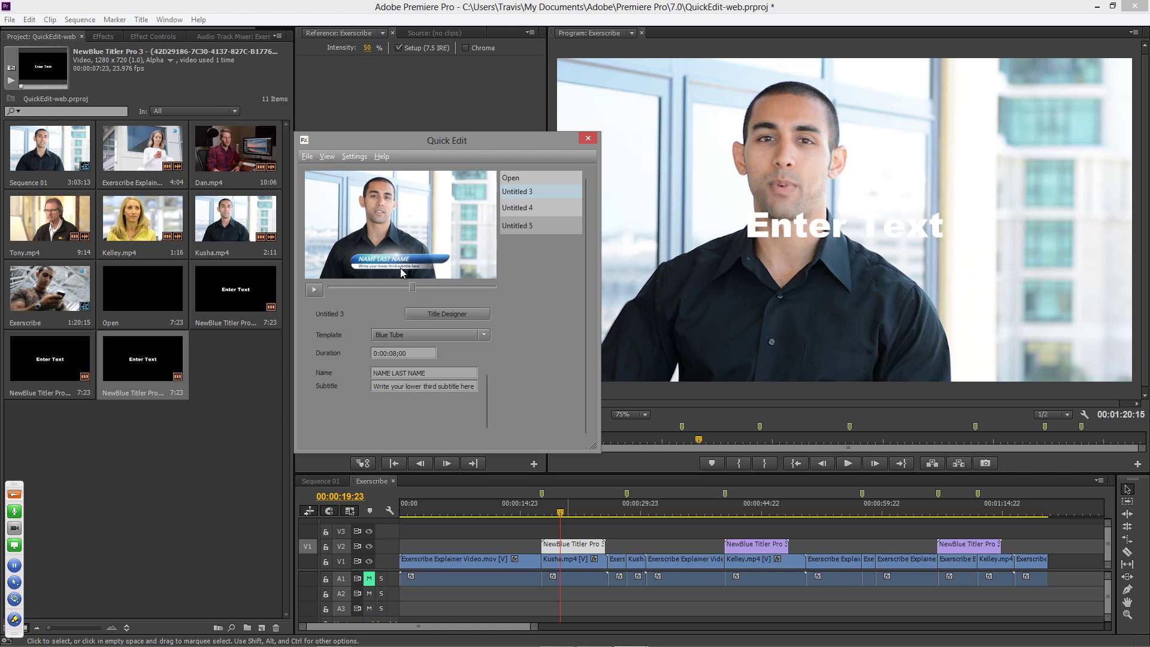
{"action": "mouse_move", "coordinate": [412, 287]}
{"action": "left_mouse_down"}
{"action": "mouse_move", "coordinate": [403, 289]}
{"action": "mouse_move", "coordinate": [423, 292]}
{"action": "left_mouse_up"}
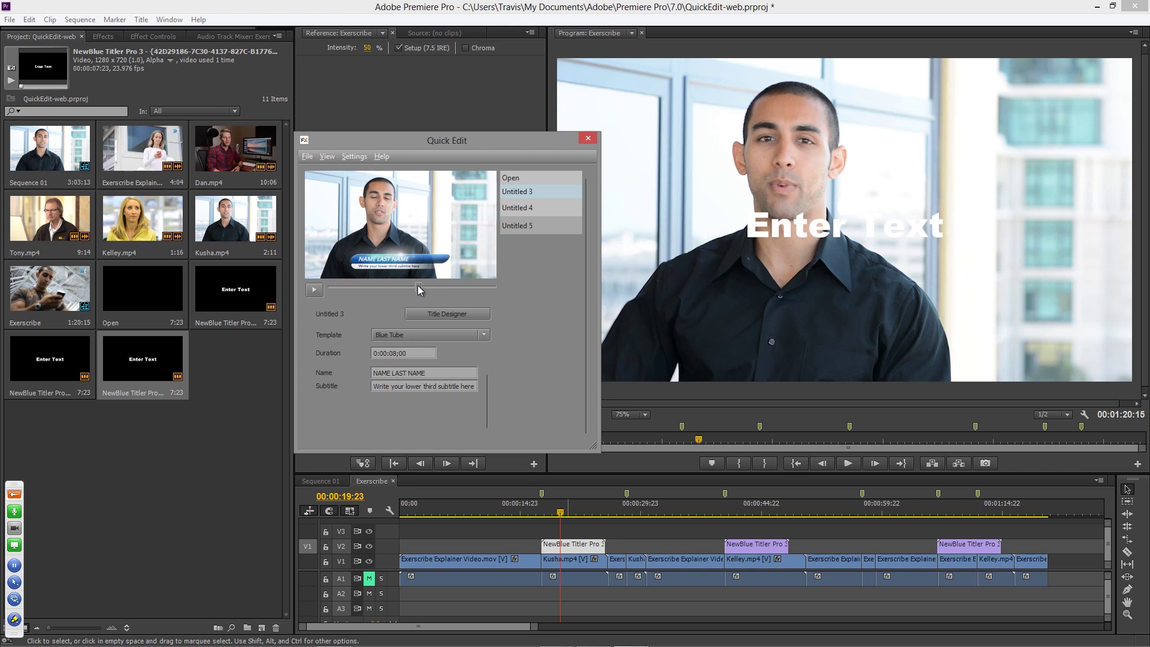
{"action": "left_click", "coordinate": [432, 287]}
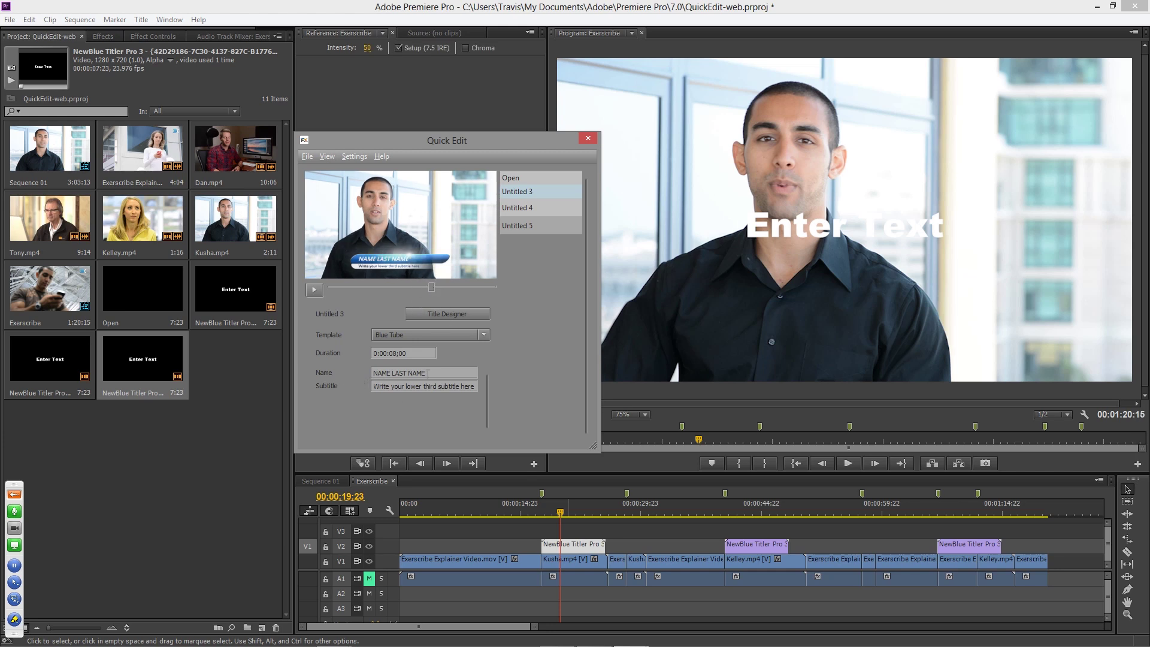
- Enter the speaker's full name and the subtitle 'Founder, CEO'
{"action": "triple_click", "coordinate": [400, 372]}
{"action": "double_click", "coordinate": [435, 386]}
{"action": "triple_click", "coordinate": [435, 386]}
{"action": "type", "text": "F"}
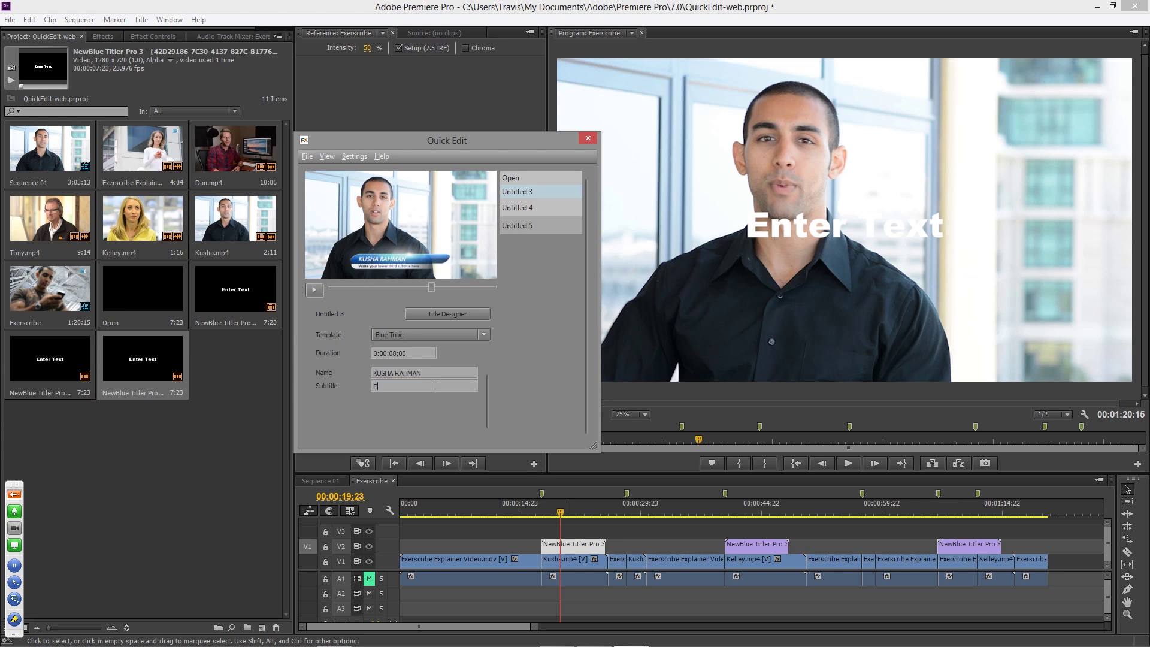
{"action": "type", "text": "ounder, CEO"}
- Rename the Untitled 3 title to the speaker's first name
{"action": "left_click", "coordinate": [536, 191]}
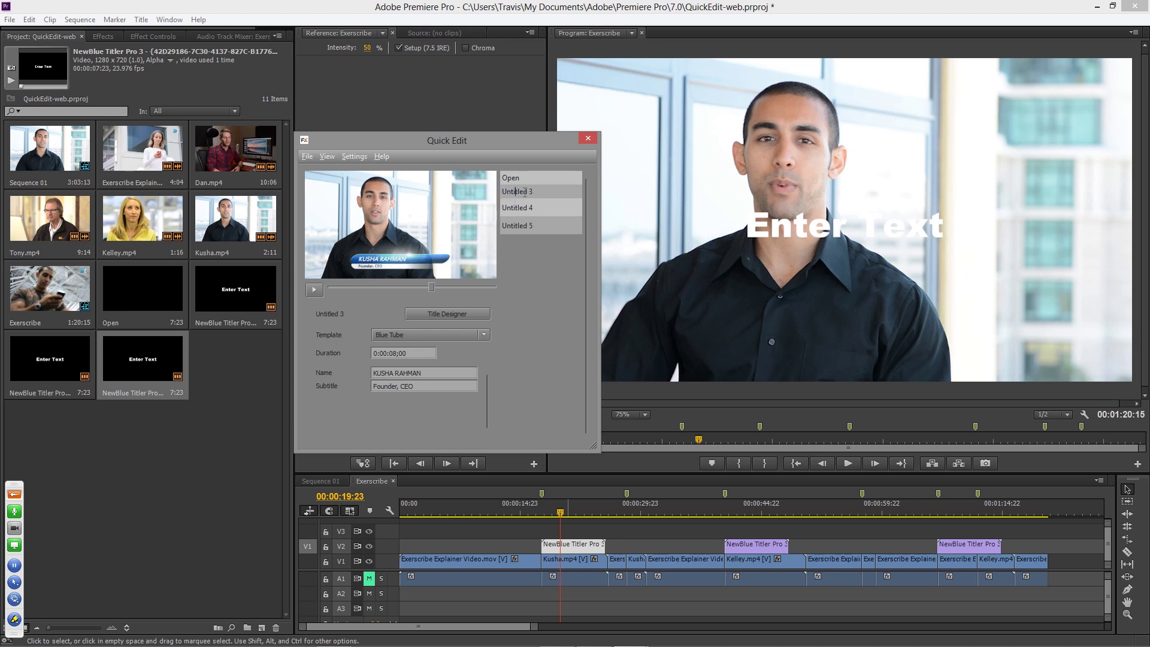
{"action": "type", "text": "Kusha"}
{"action": "key", "text": "Return"}
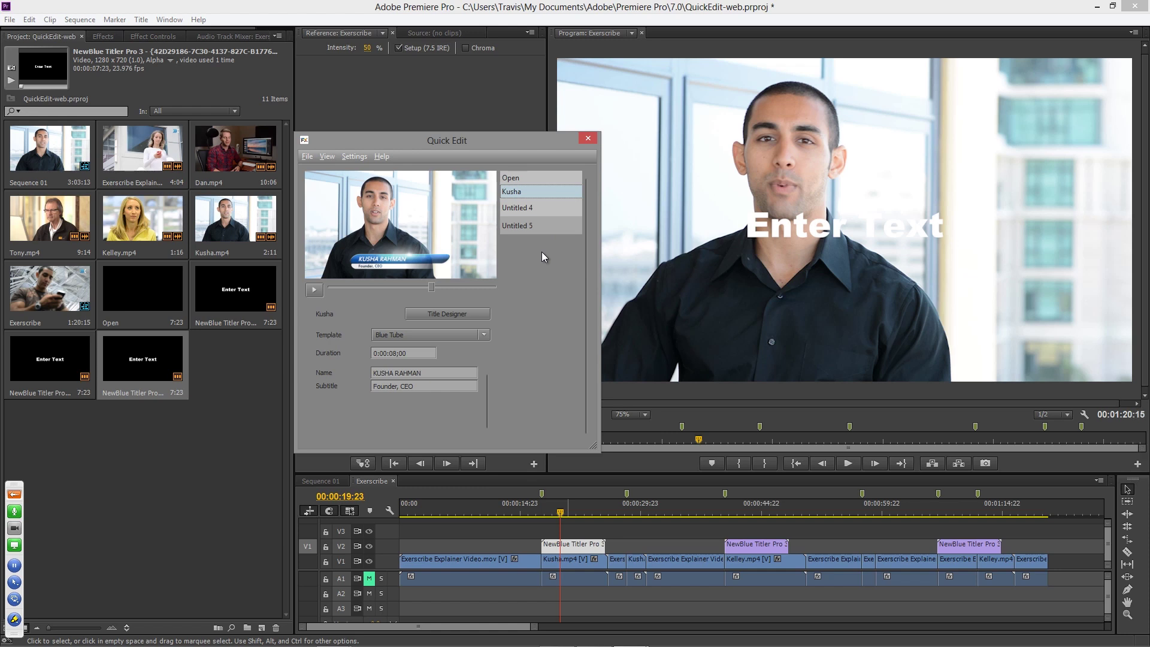
- Give Untitled 4 the Blue Tube template with the speaker's full name and 'Training Specialist'
{"action": "left_click", "coordinate": [526, 210]}
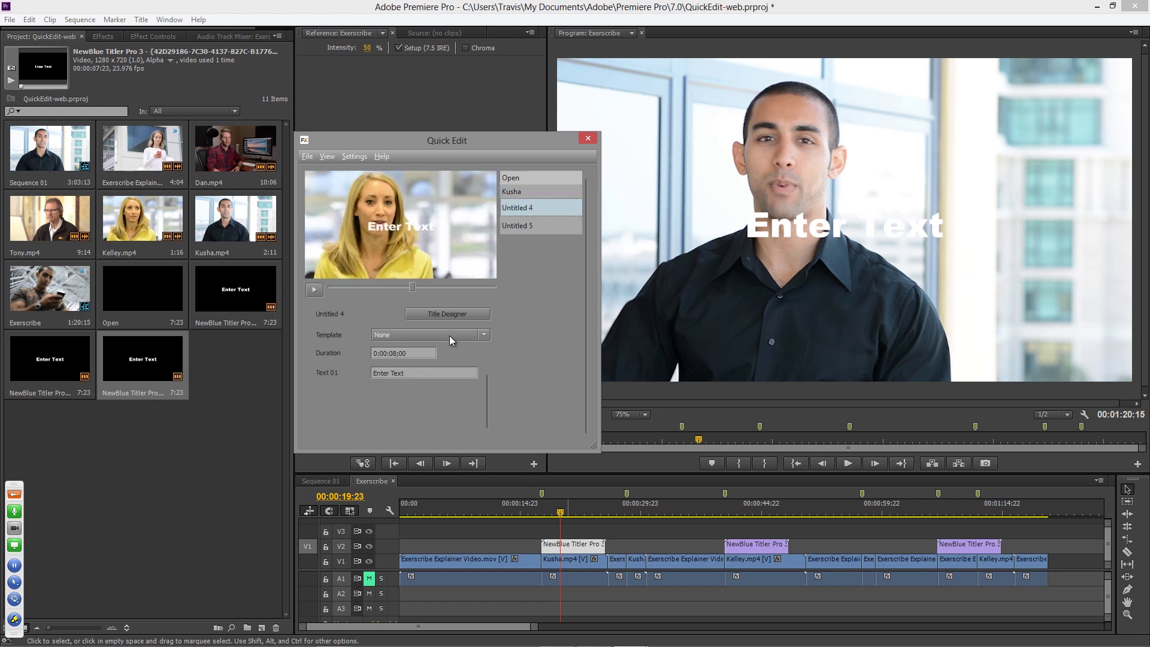
{"action": "left_click", "coordinate": [484, 337]}
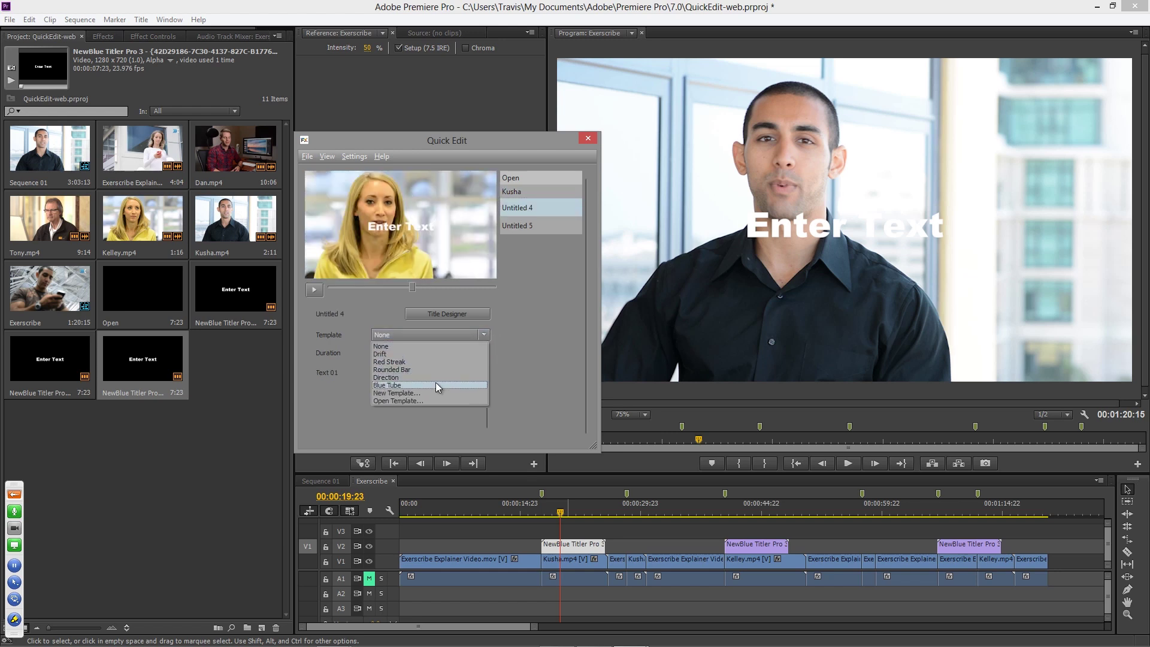
{"action": "left_click", "coordinate": [436, 383]}
{"action": "left_click_drag", "start_coordinate": [431, 373], "coordinate": [351, 375]}
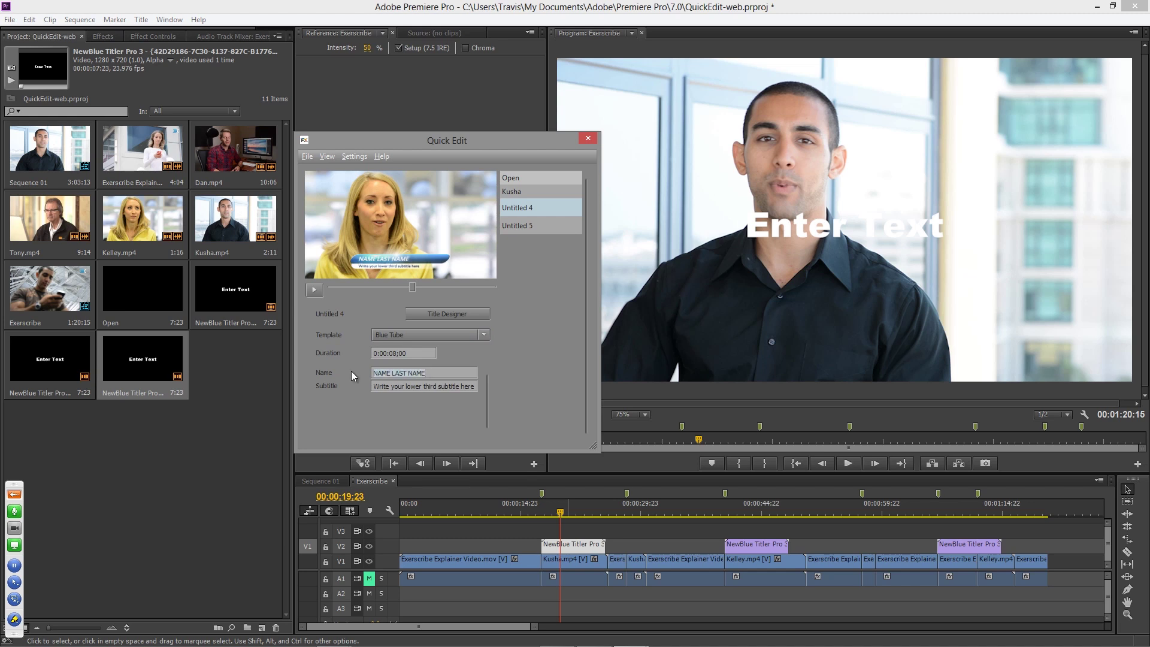
{"action": "key", "text": "Tab"}
{"action": "type", "text": "Training Specialist"}
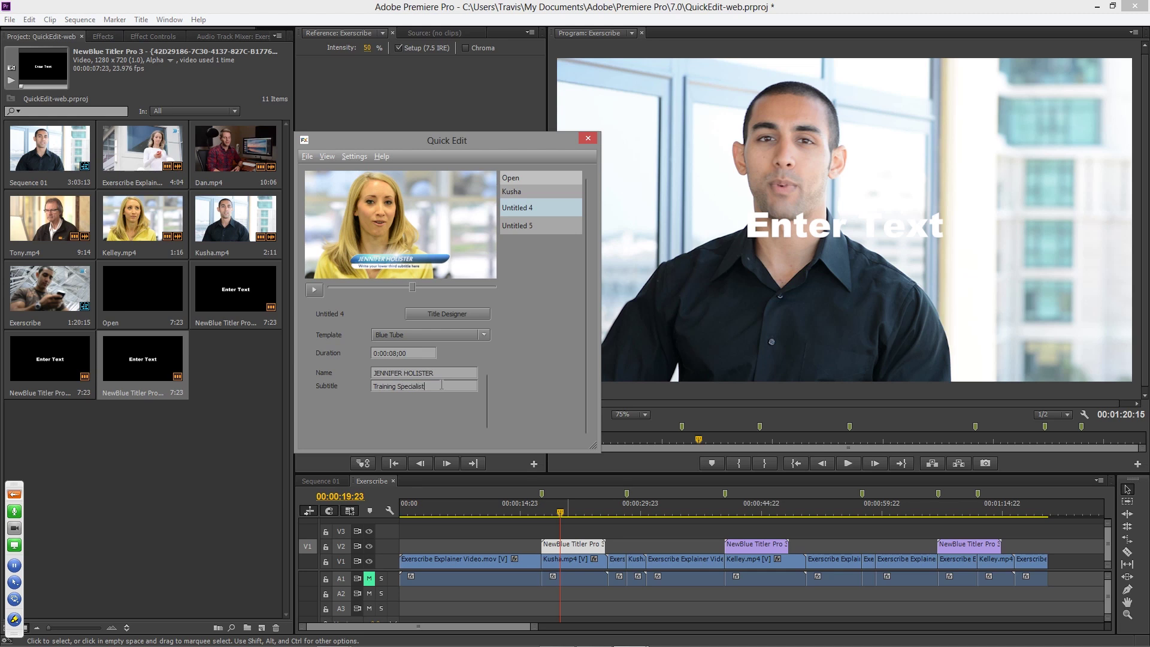
- Rename Untitled 4 to the speaker's short first name
{"action": "left_click", "coordinate": [519, 207]}
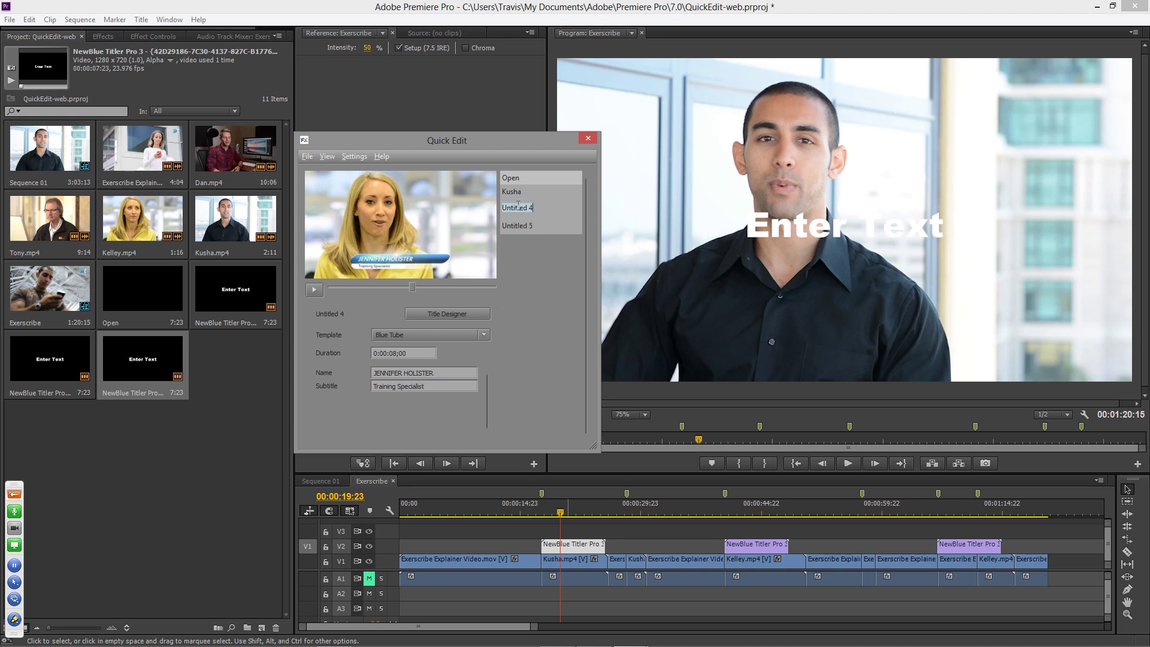
{"action": "type", "text": "Jenn"}
{"action": "left_click", "coordinate": [510, 227]}
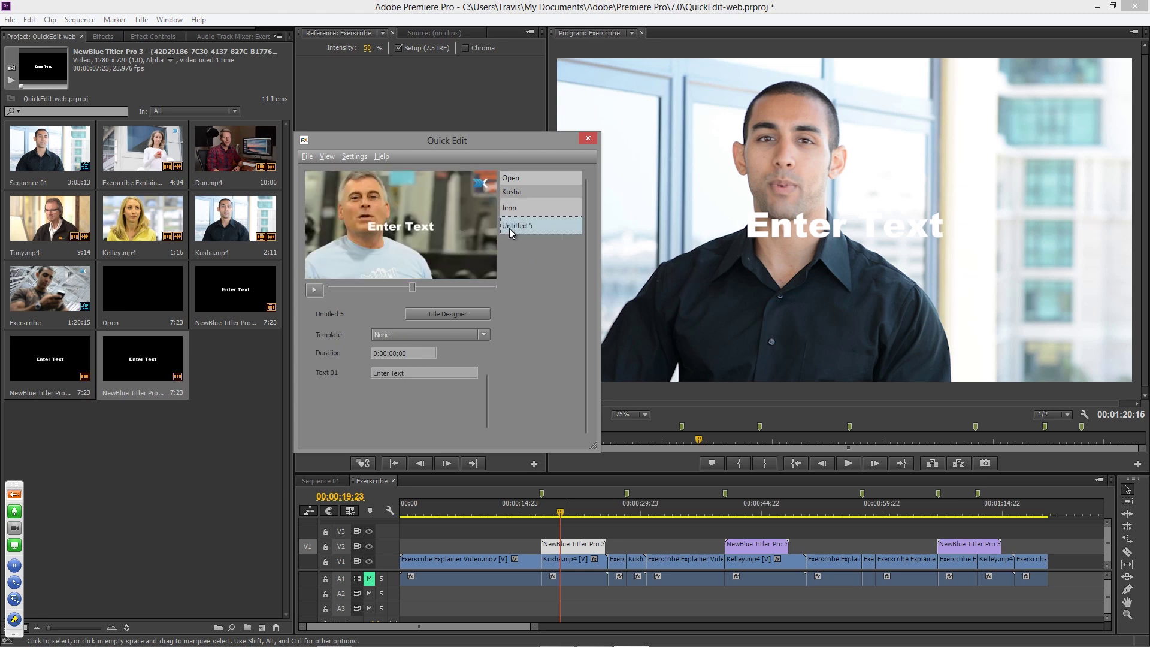
- Apply Blue Tube to Untitled 5 with the speaker's full name and subtitle 'Customer'
{"action": "left_click", "coordinate": [417, 373]}
{"action": "left_click", "coordinate": [472, 339]}
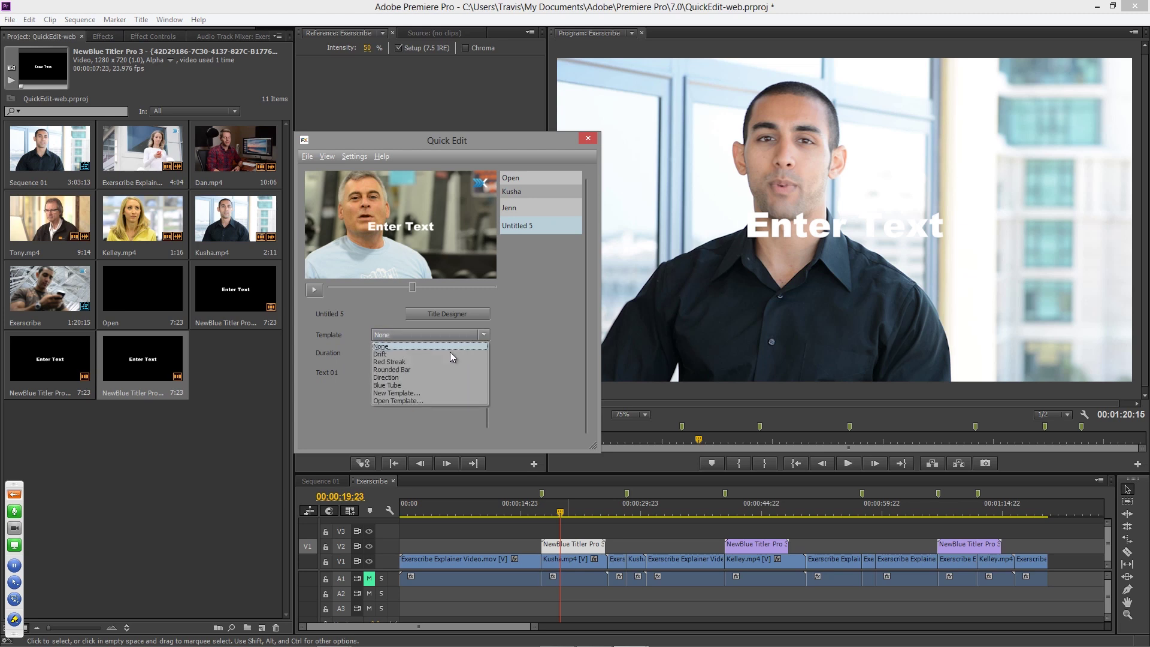
{"action": "left_click", "coordinate": [419, 385]}
{"action": "left_click", "coordinate": [430, 372]}
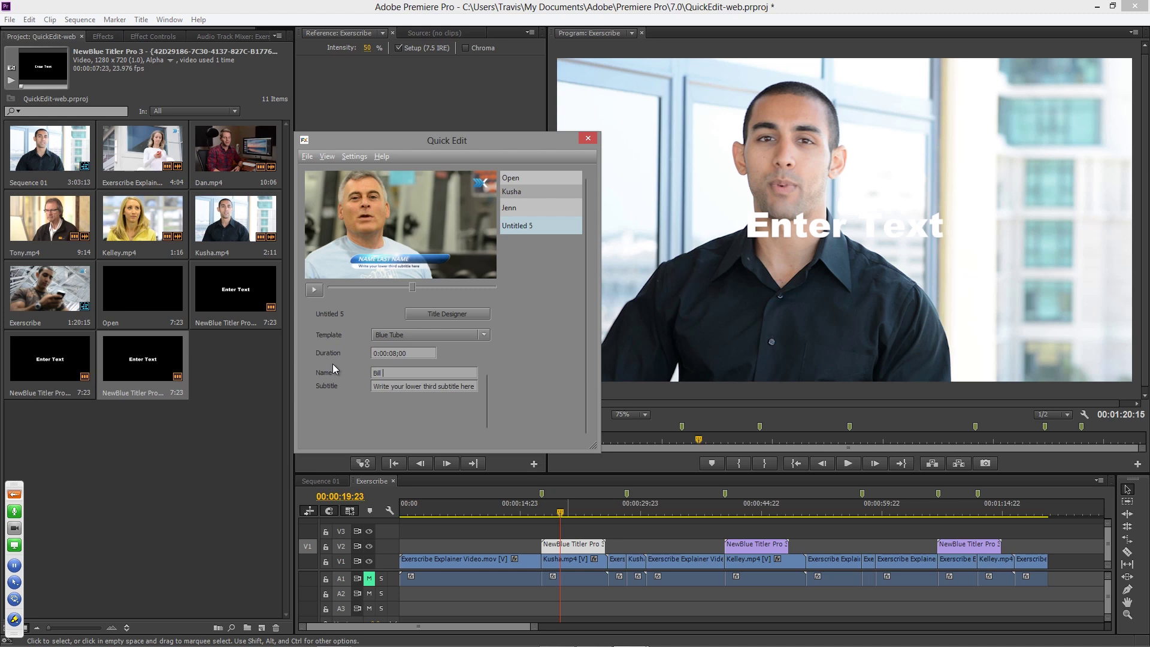
{"action": "key", "text": "Tab"}
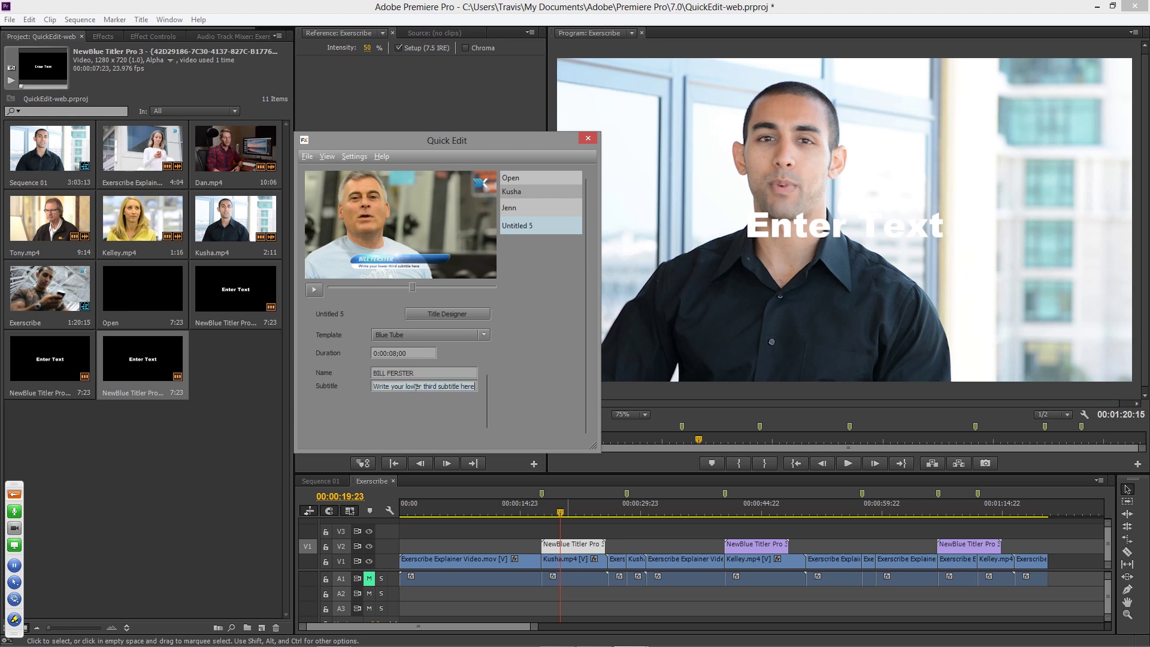
{"action": "type", "text": "Customer"}
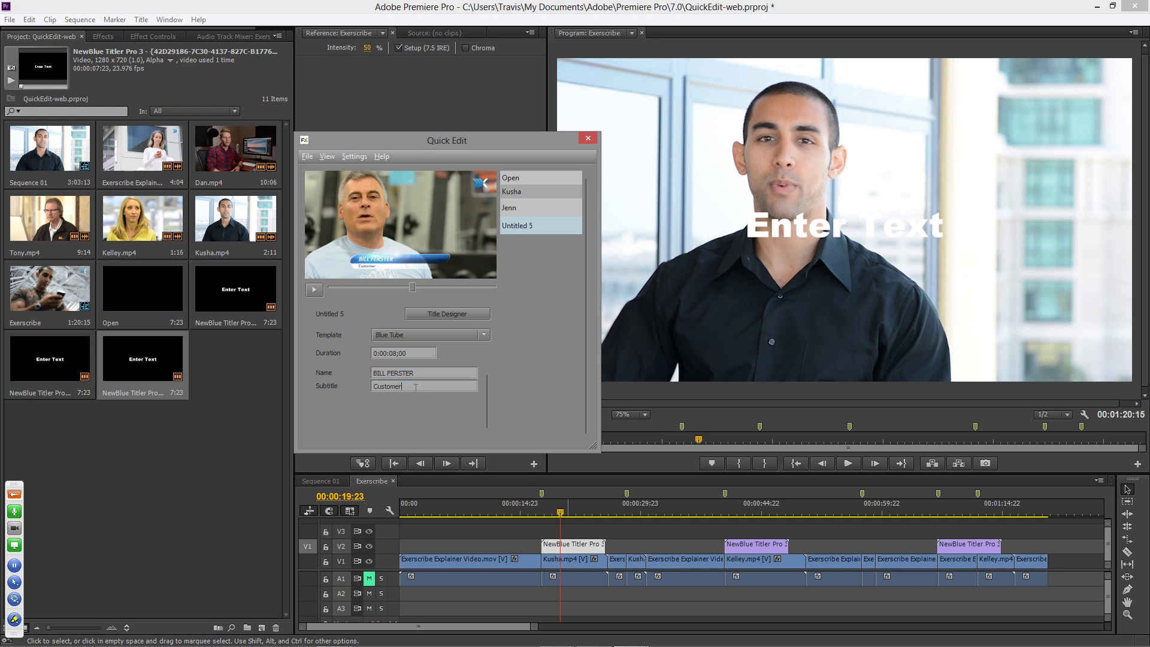
- Rename Untitled 5 to the speaker's first name
{"action": "double_click", "coordinate": [523, 226]}
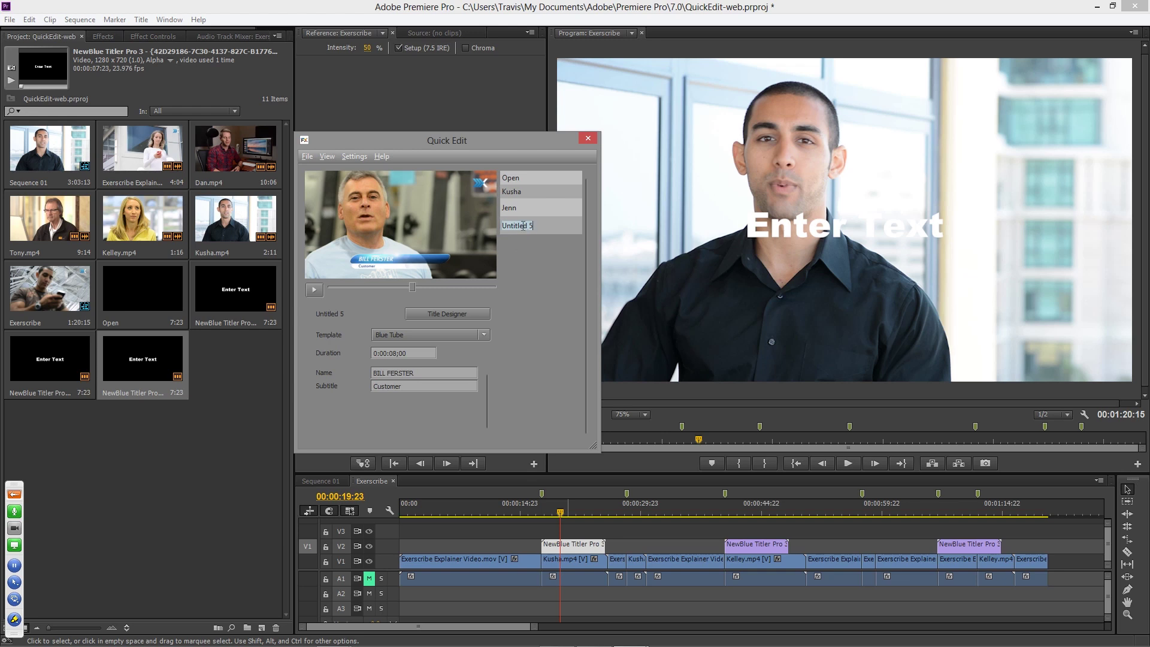
{"action": "type", "text": "Bill"}
{"action": "key", "text": "Return"}
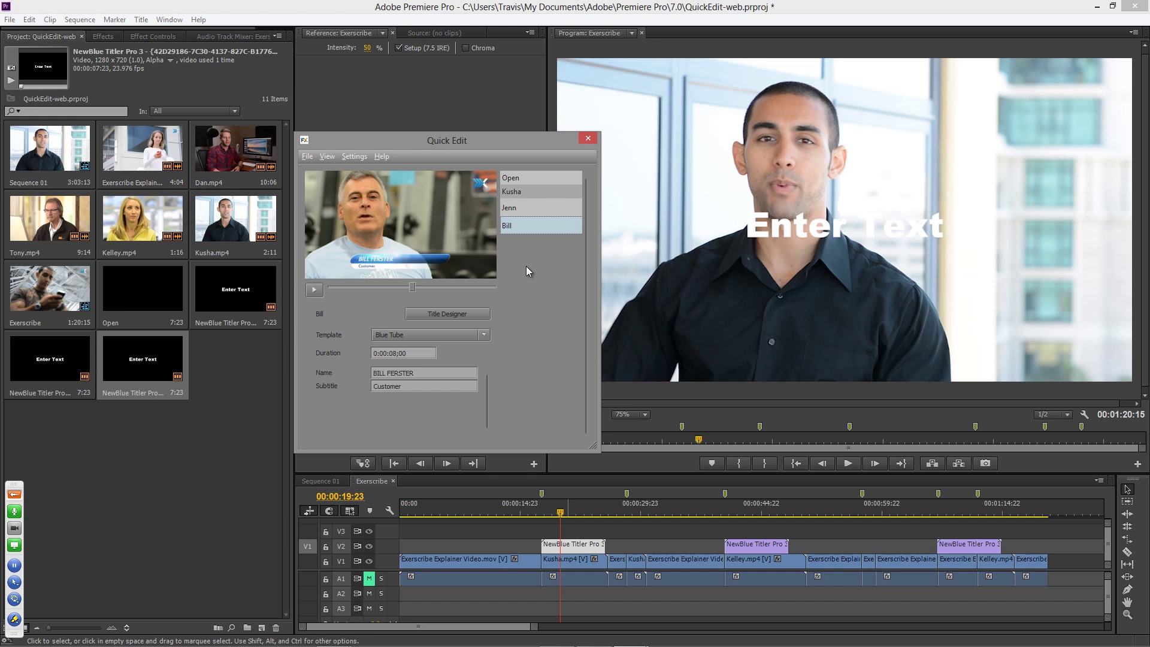
- Preview all three Blue Tube lower thirds in the sequence, then reopen the 'Founder, CEO' title
{"action": "left_click", "coordinate": [588, 139]}
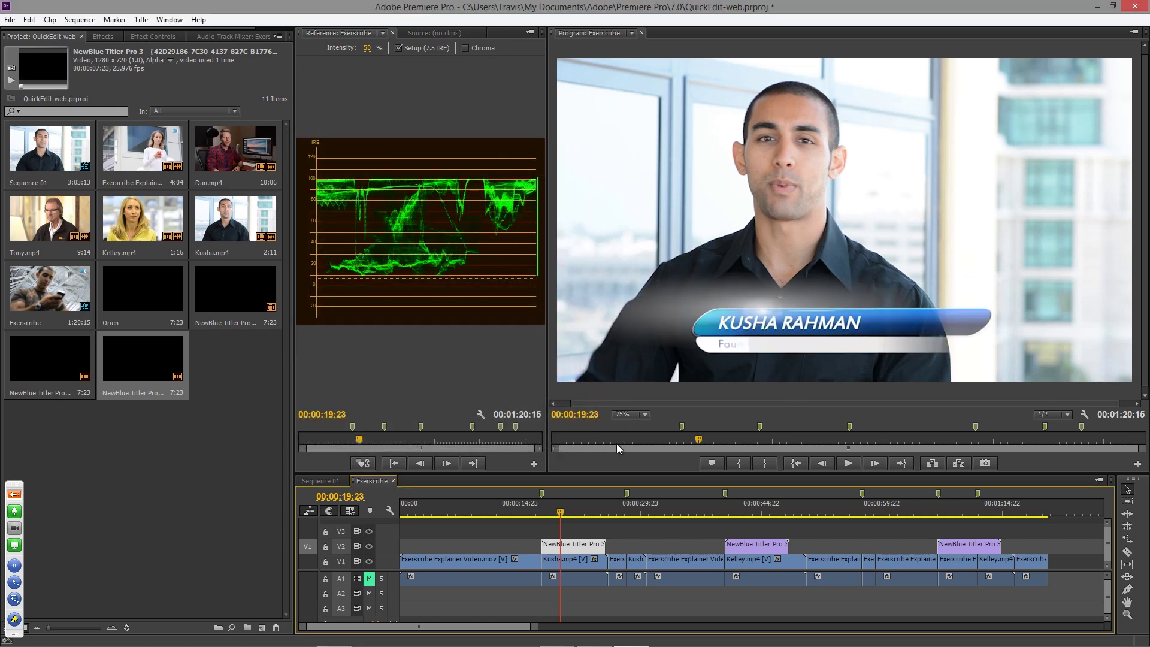
{"action": "key", "text": "space"}
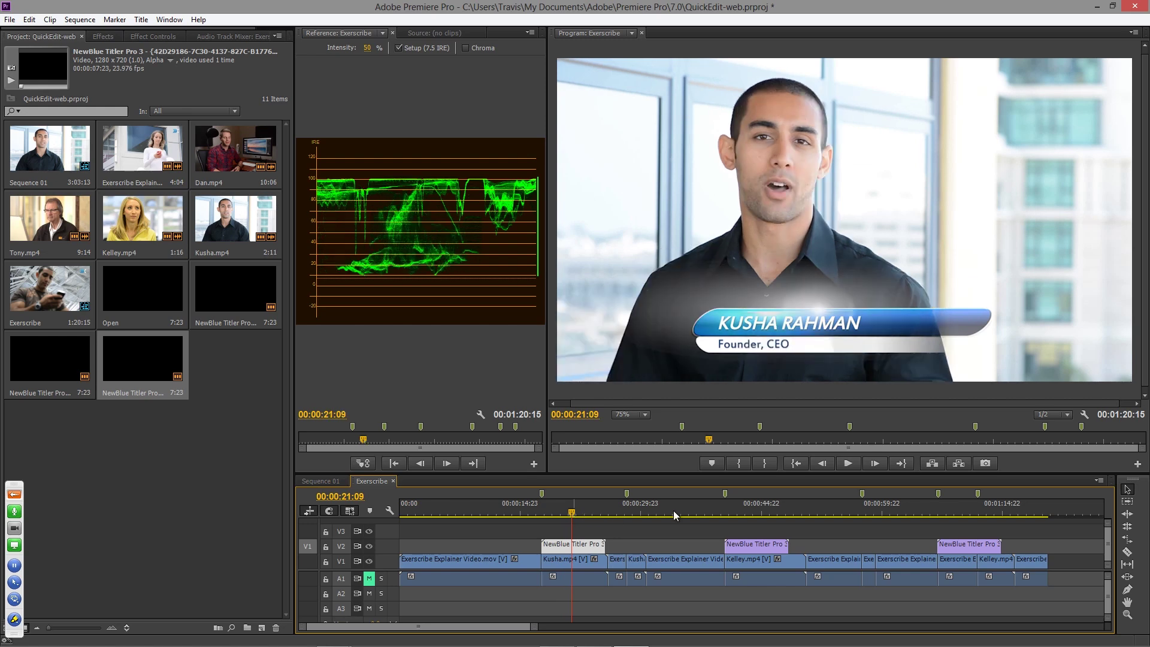
{"action": "left_click_drag", "start_coordinate": [744, 510], "coordinate": [759, 513]}
{"action": "left_click", "coordinate": [954, 513]}
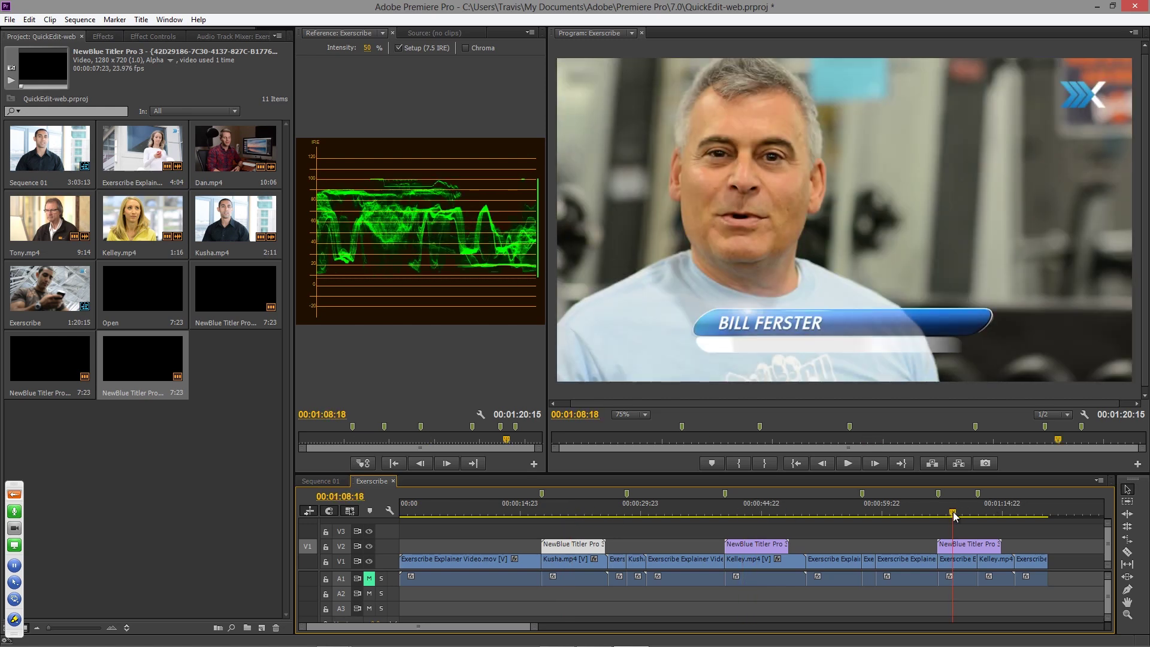
{"action": "left_click_drag", "start_coordinate": [953, 514], "coordinate": [724, 516]}
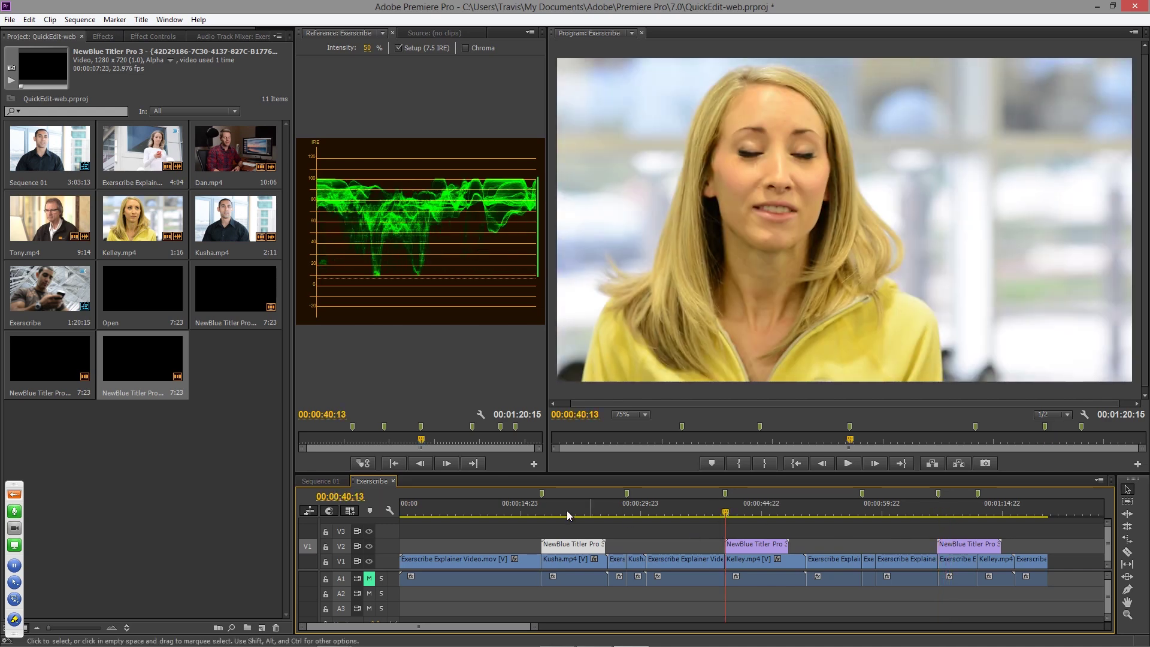
{"action": "left_click_drag", "start_coordinate": [541, 512], "coordinate": [569, 513]}
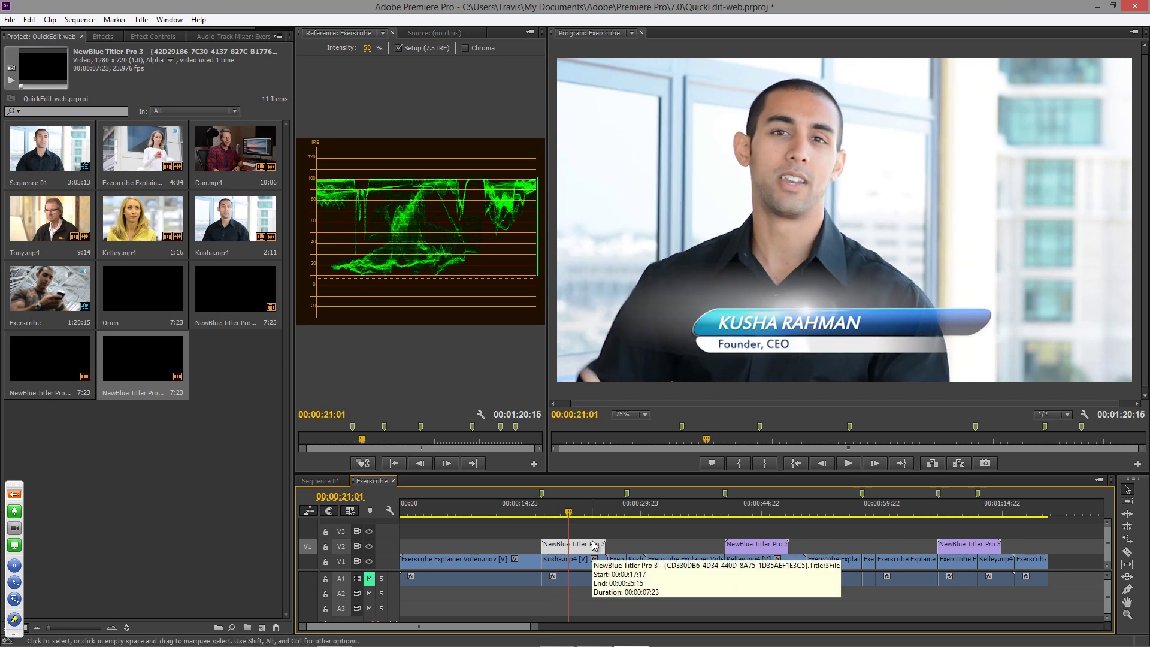
{"action": "mouse_move", "coordinate": [569, 513]}
{"action": "left_mouse_down"}
{"action": "mouse_move", "coordinate": [583, 514]}
{"action": "mouse_move", "coordinate": [570, 513]}
{"action": "left_mouse_up"}
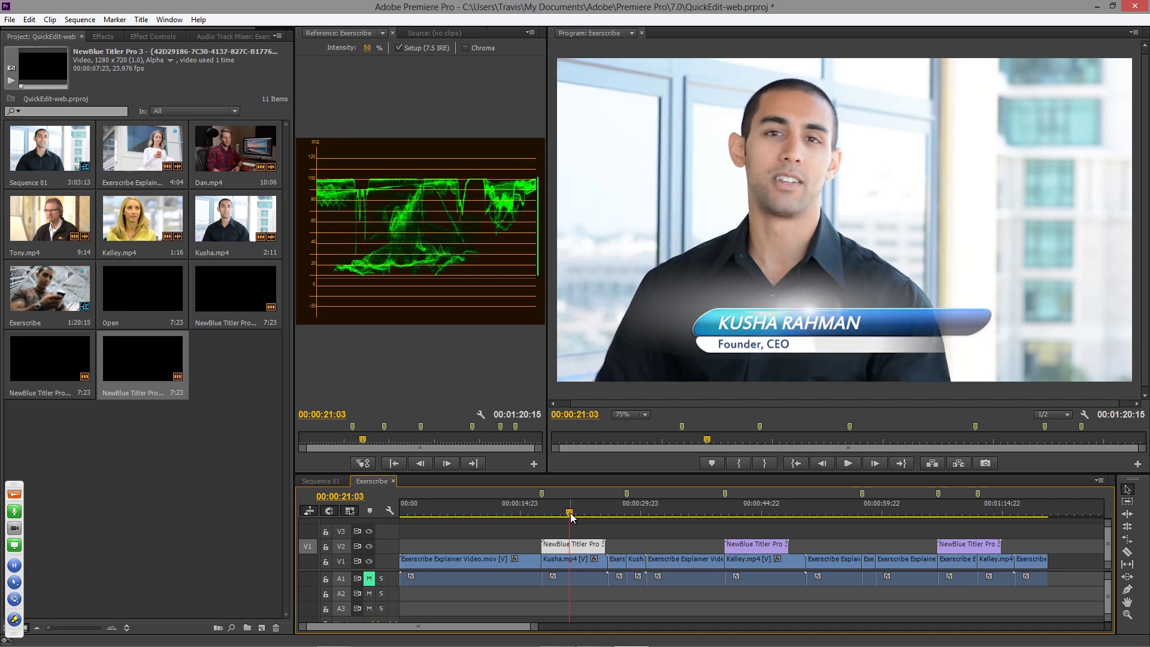
{"action": "double_click", "coordinate": [586, 550]}
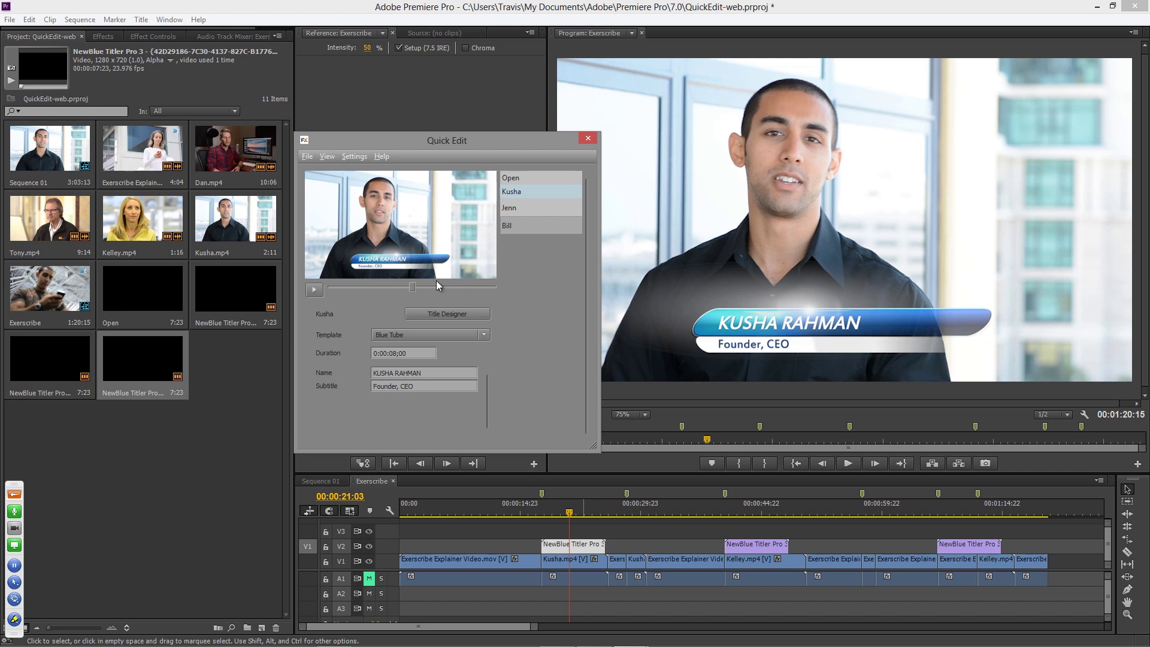
{"action": "left_click", "coordinate": [306, 156]}
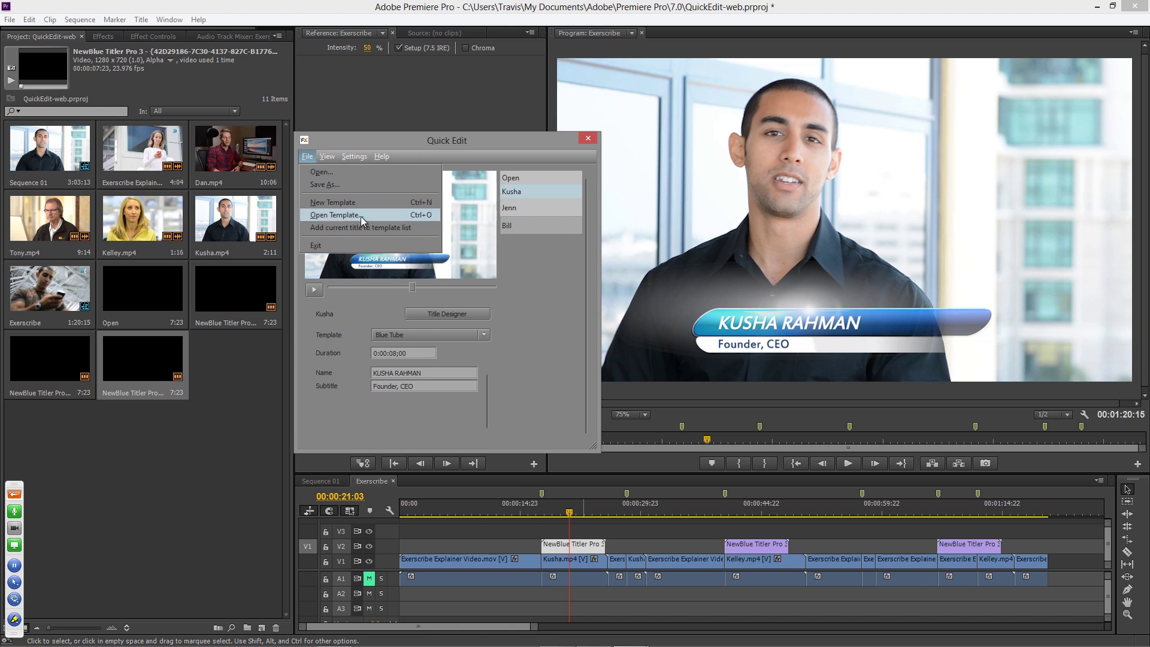
{"action": "left_click", "coordinate": [518, 329]}
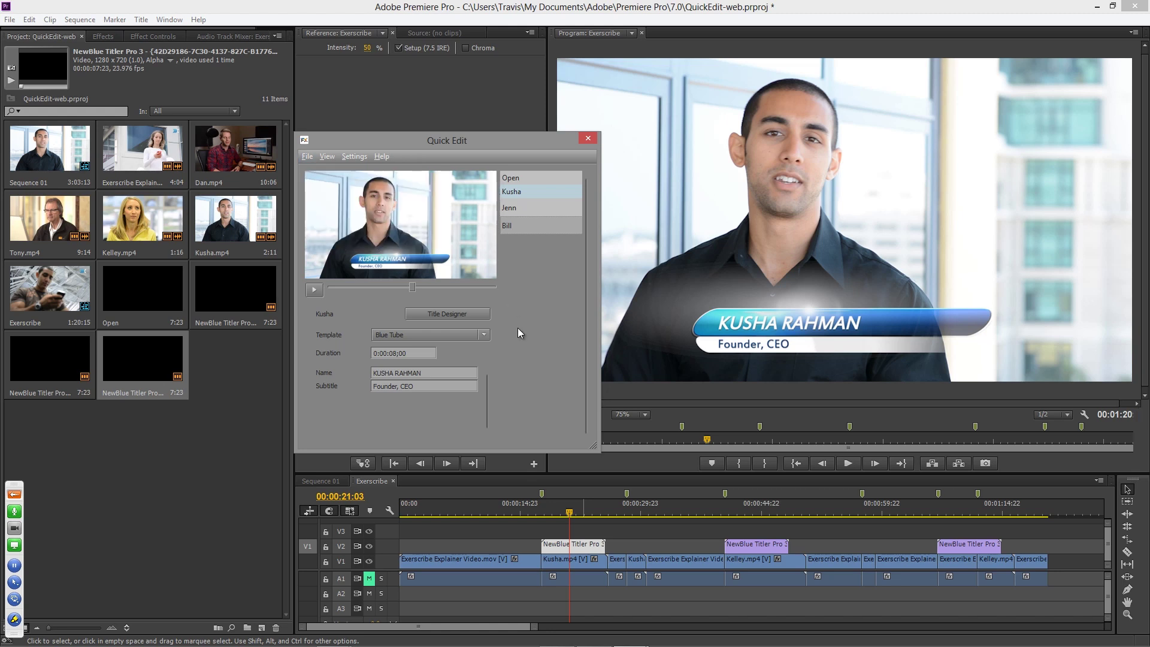
{"action": "left_click", "coordinate": [487, 338]}
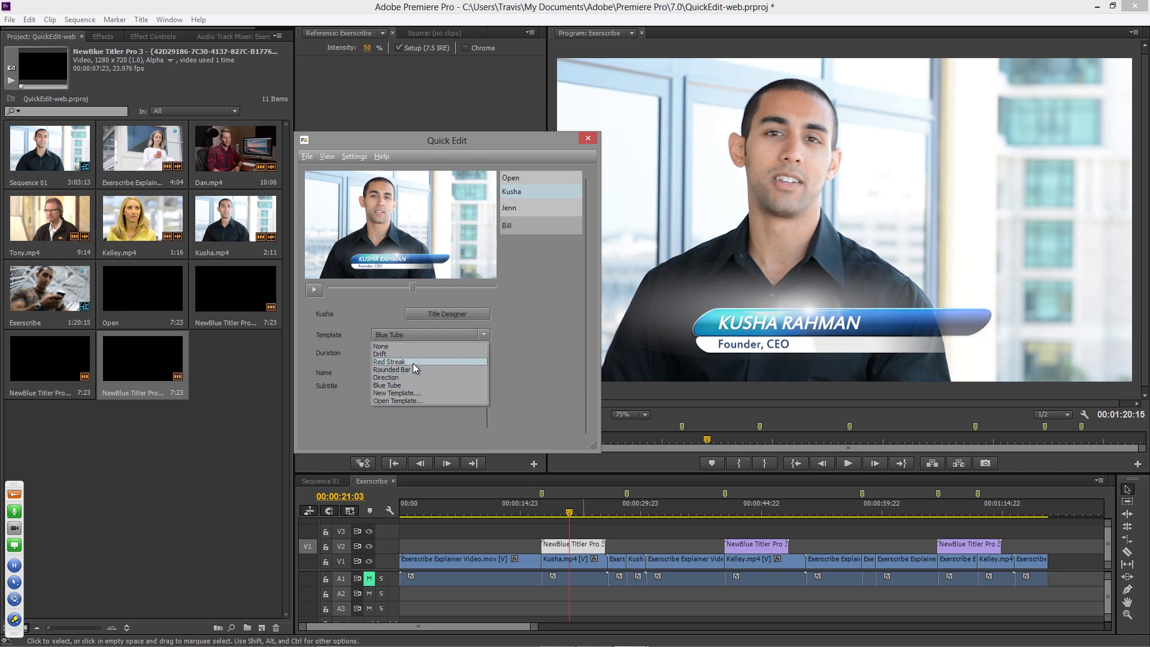
{"action": "left_click", "coordinate": [546, 360]}
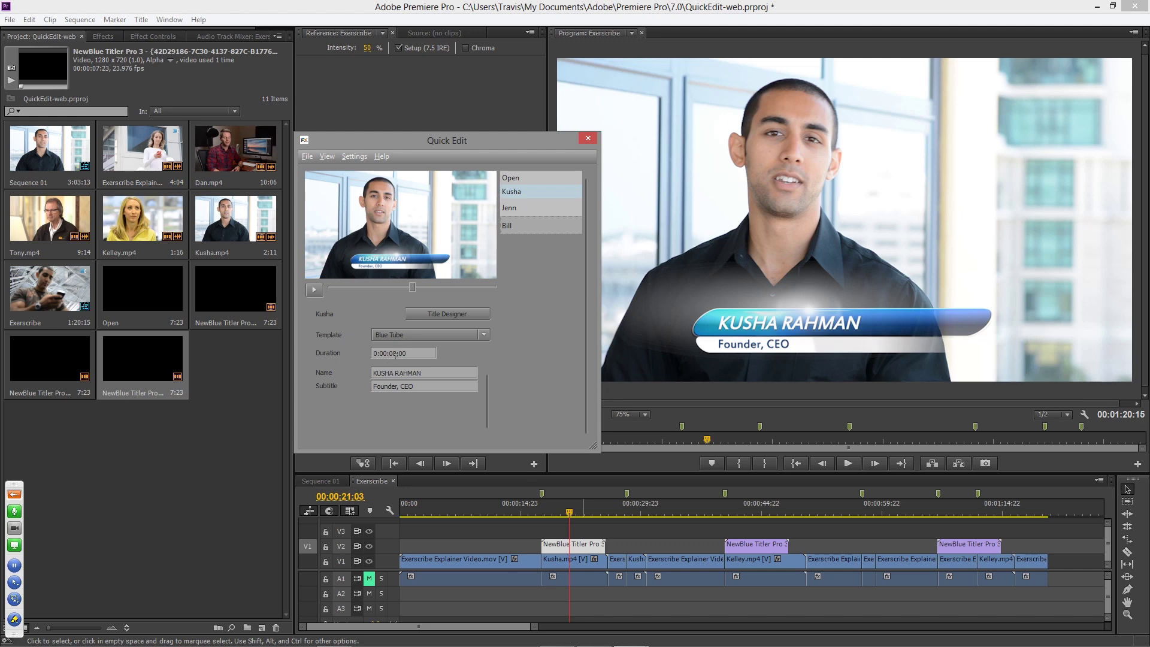
- Play through the first, second and third Blue Tube lower thirds, ending on the 'Customer' title
{"action": "left_click", "coordinate": [587, 140]}
{"action": "left_click", "coordinate": [543, 513]}
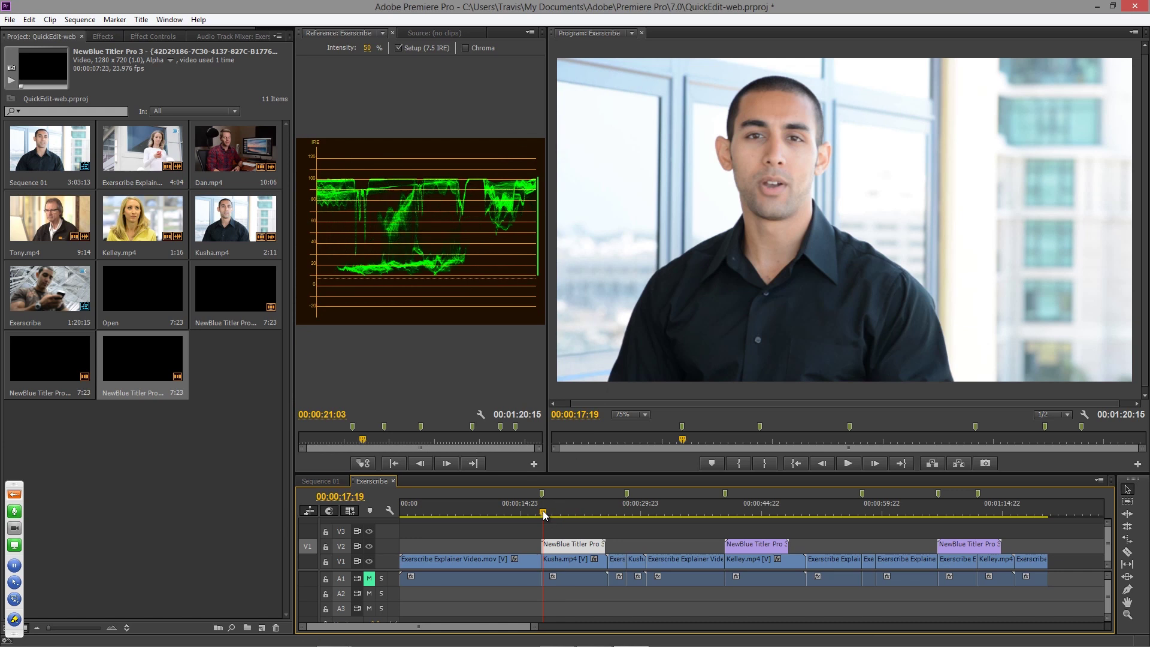
{"action": "key", "text": "space"}
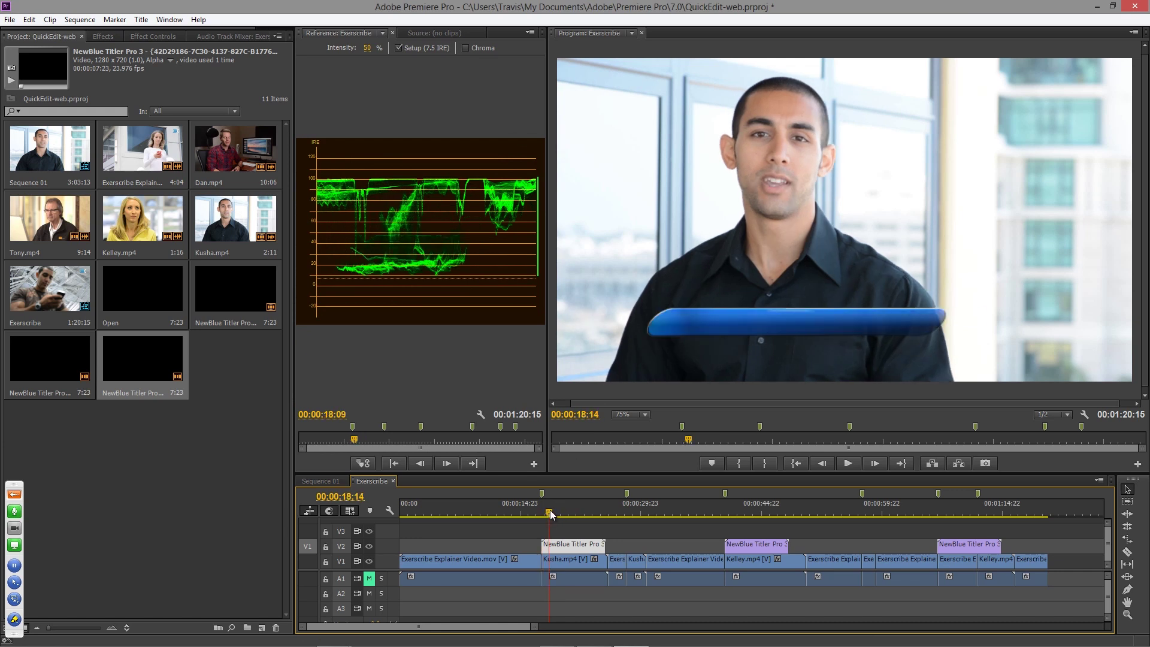
{"action": "left_click", "coordinate": [594, 514]}
{"action": "left_click_drag", "start_coordinate": [598, 513], "coordinate": [601, 514]}
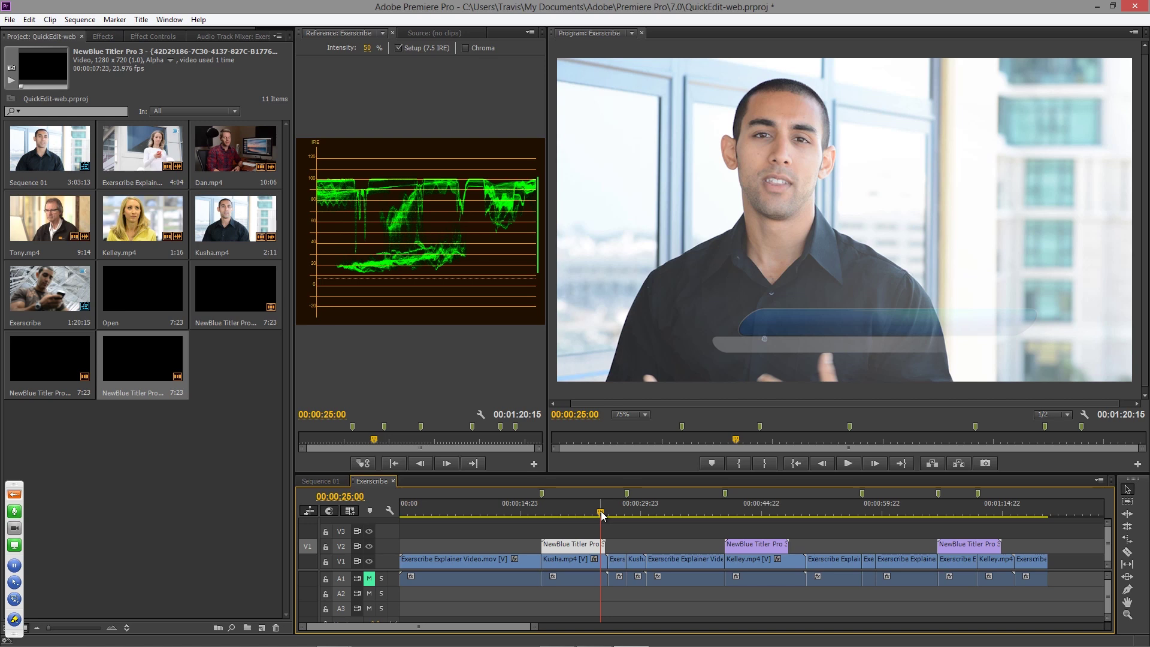
{"action": "left_click_drag", "start_coordinate": [602, 515], "coordinate": [800, 514]}
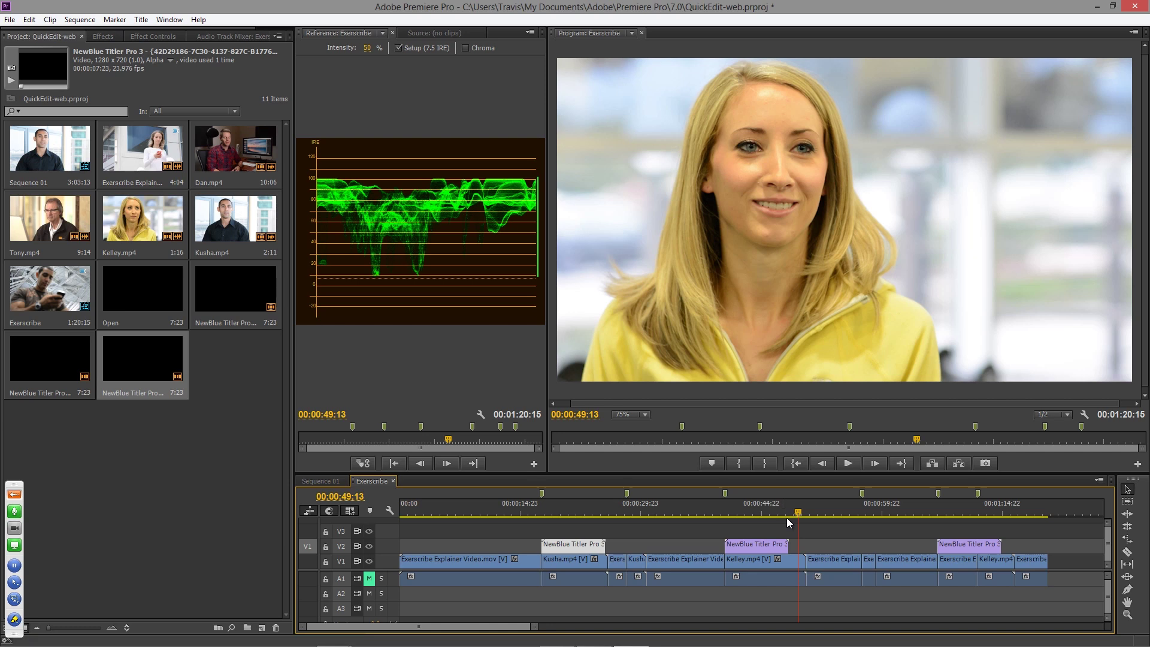
{"action": "left_click", "coordinate": [957, 511]}
{"action": "left_click_drag", "start_coordinate": [957, 513], "coordinate": [988, 513]}
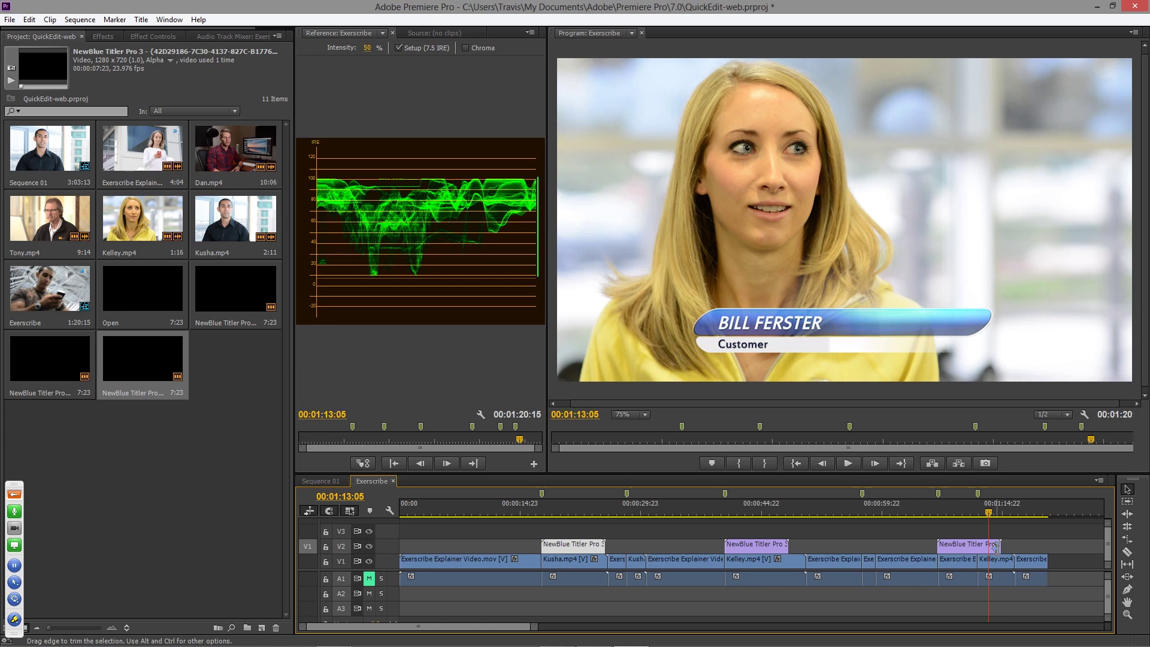
- Open the 'Training Specialist' title clip in Quick Edit, then close it again
{"action": "left_click", "coordinate": [748, 513]}
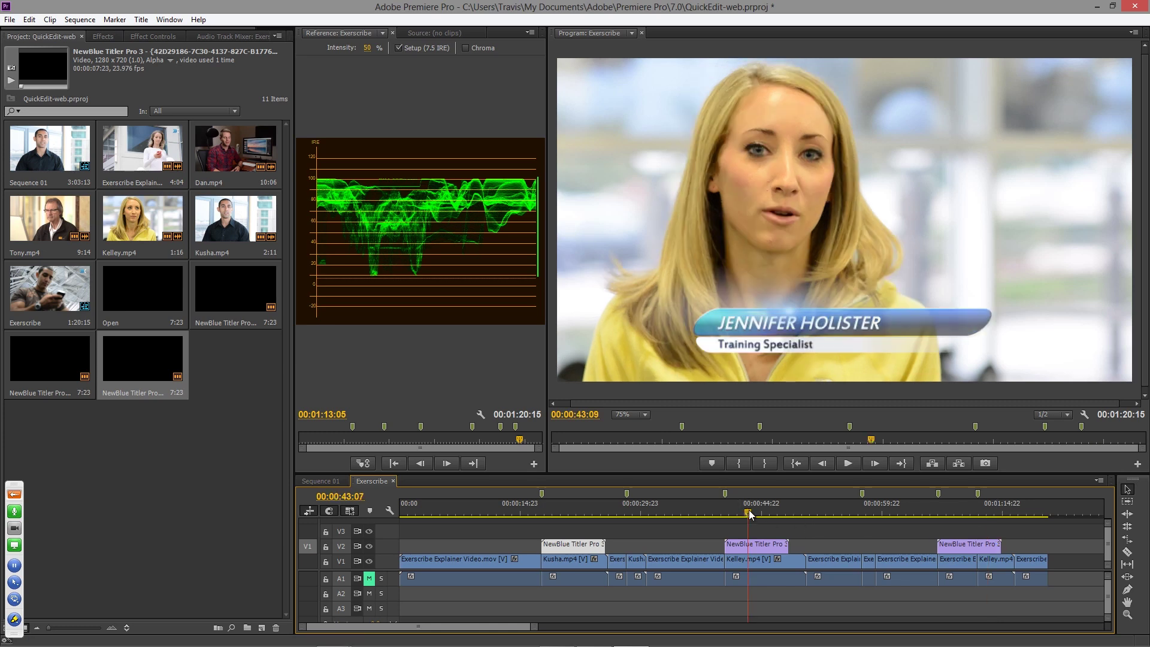
{"action": "double_click", "coordinate": [764, 545]}
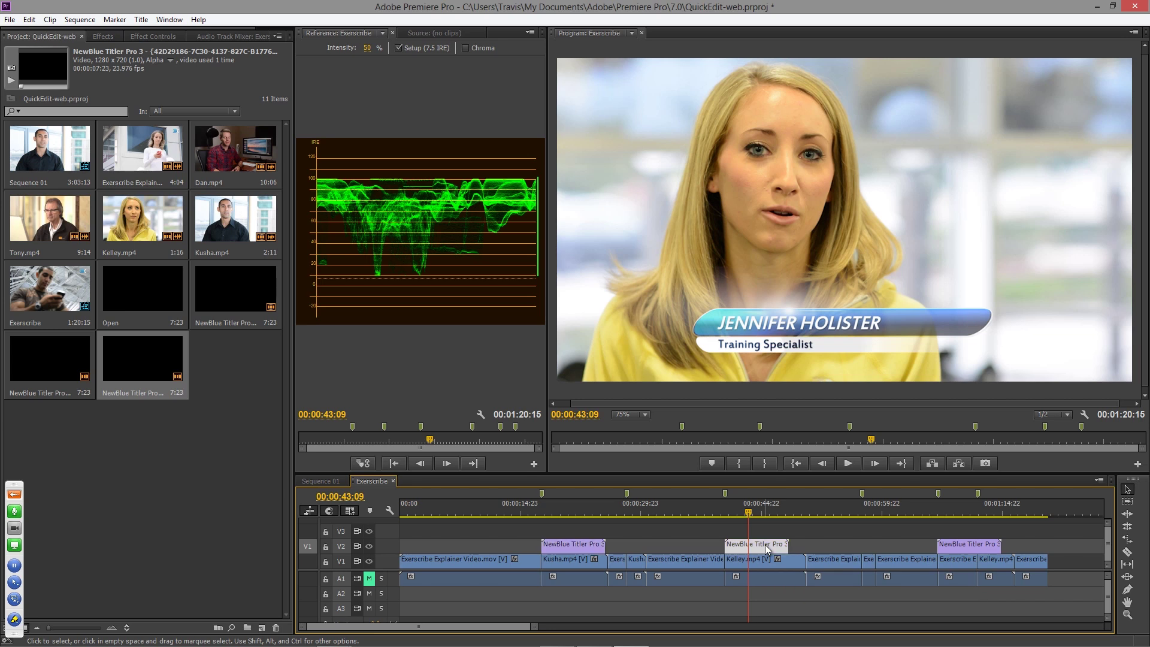
{"action": "left_click_drag", "start_coordinate": [459, 142], "coordinate": [584, 149]}
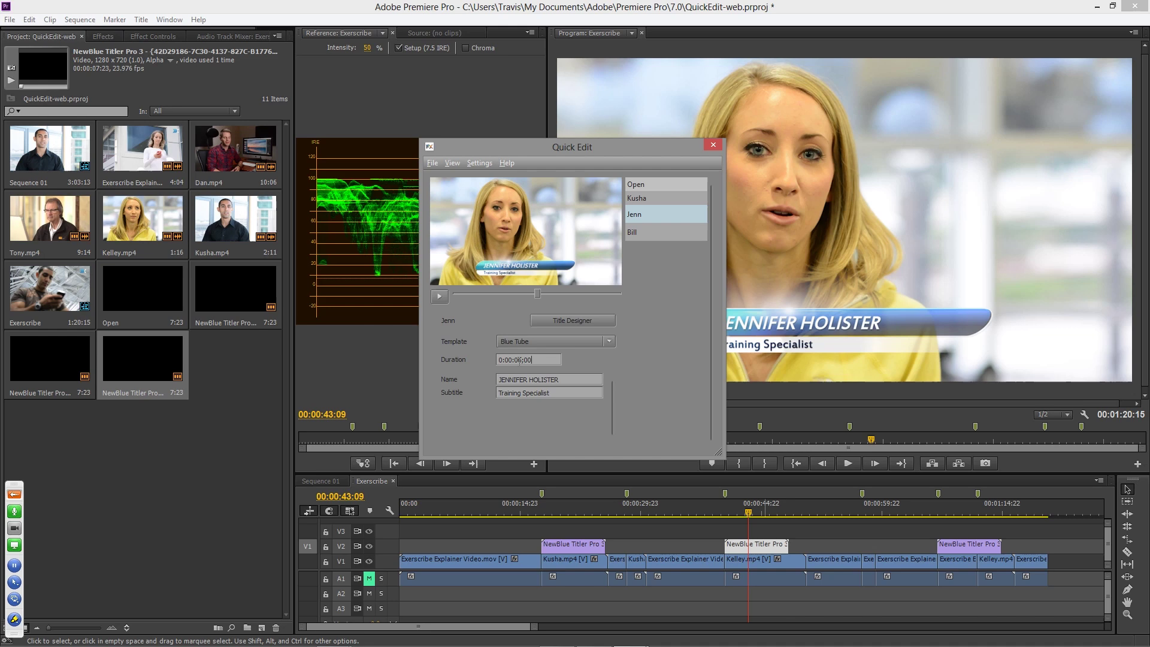
{"action": "left_click", "coordinate": [709, 146]}
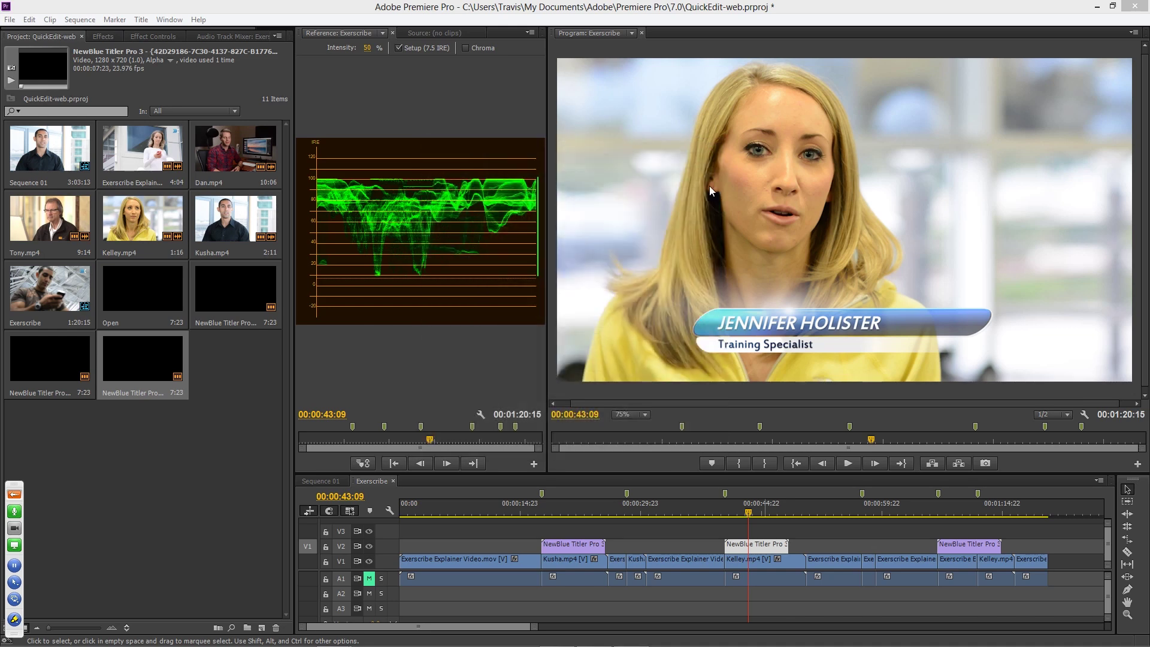
- Trim the end of the 'Training Specialist' title clip on V2 so it finishes earlier
{"action": "scroll", "coordinate": [772, 549], "scroll_direction": "up", "scroll_amount": 5}
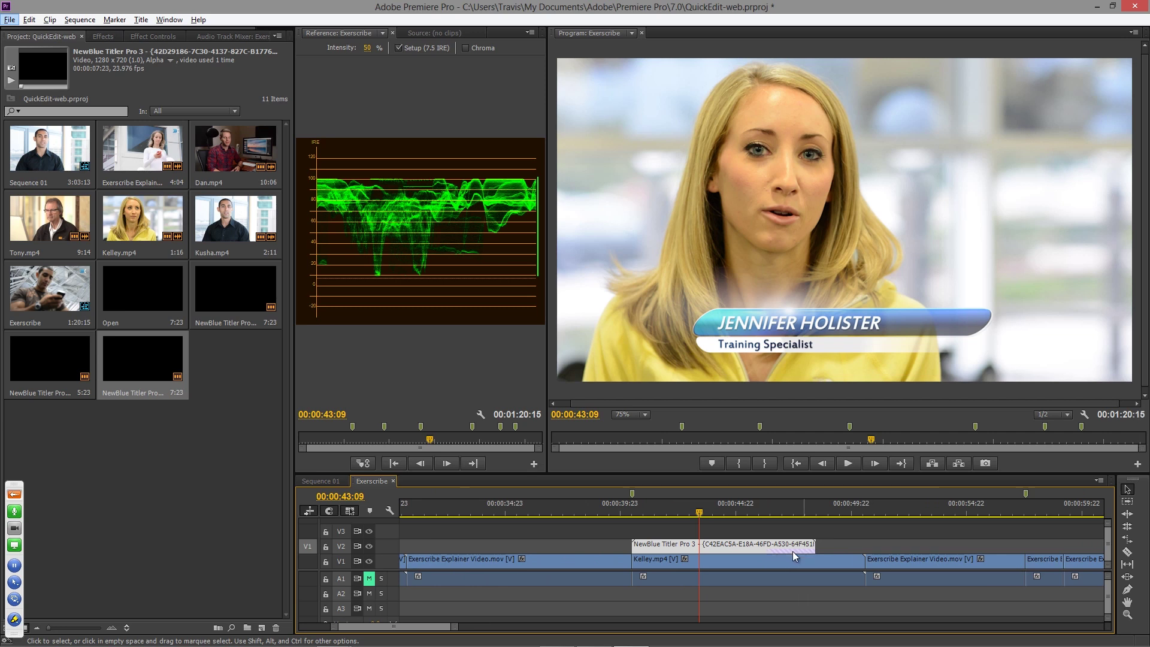
{"action": "left_click", "coordinate": [749, 513]}
{"action": "left_click_drag", "start_coordinate": [749, 513], "coordinate": [759, 514]}
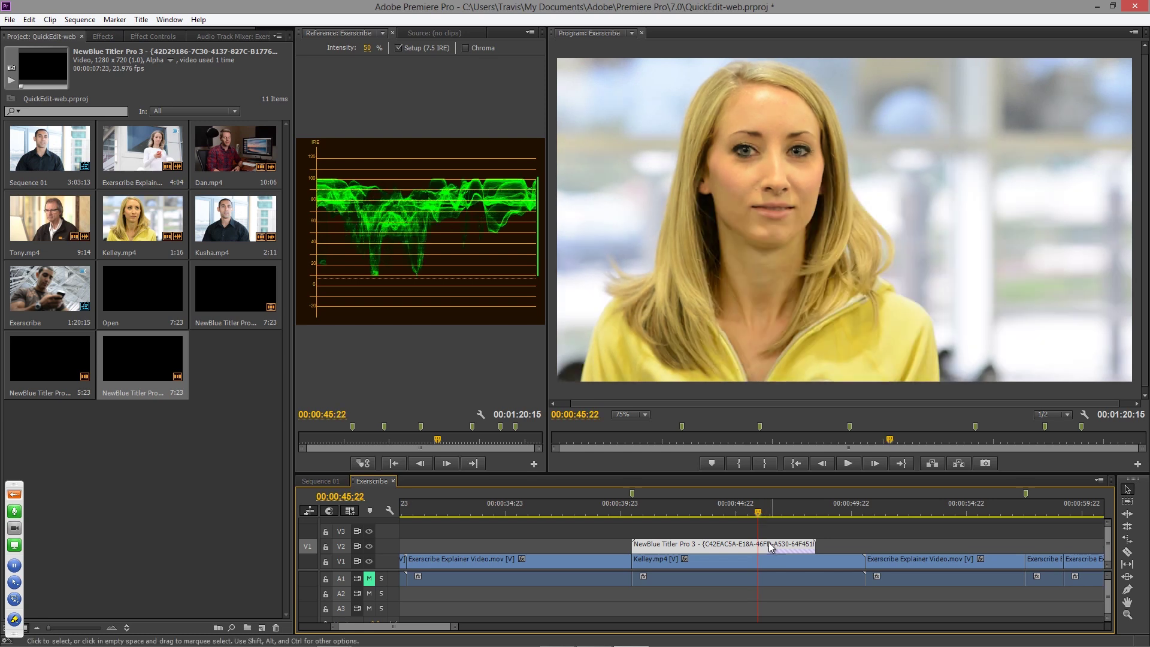
{"action": "mouse_move", "coordinate": [760, 515]}
{"action": "left_mouse_down"}
{"action": "mouse_move", "coordinate": [792, 511]}
{"action": "mouse_move", "coordinate": [780, 510]}
{"action": "left_mouse_up"}
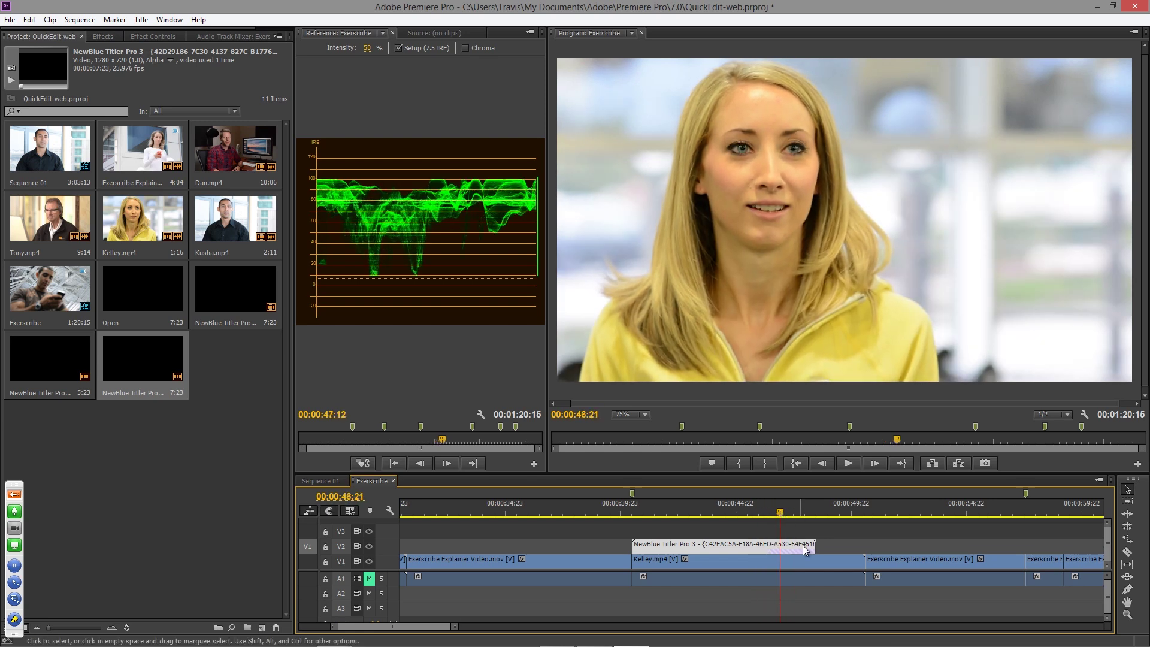
{"action": "left_click_drag", "start_coordinate": [813, 545], "coordinate": [637, 514]}
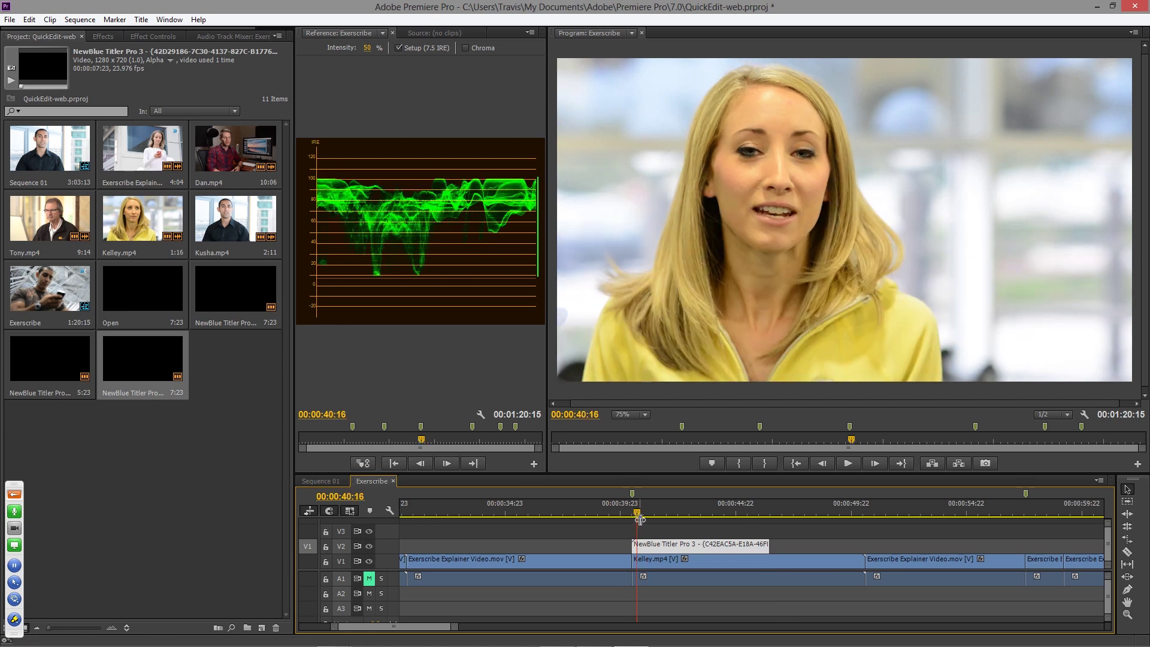
{"action": "key", "text": "Right"}
{"action": "key", "text": "Right"}
{"action": "key", "text": "Right"}
{"action": "key", "text": "Right"}
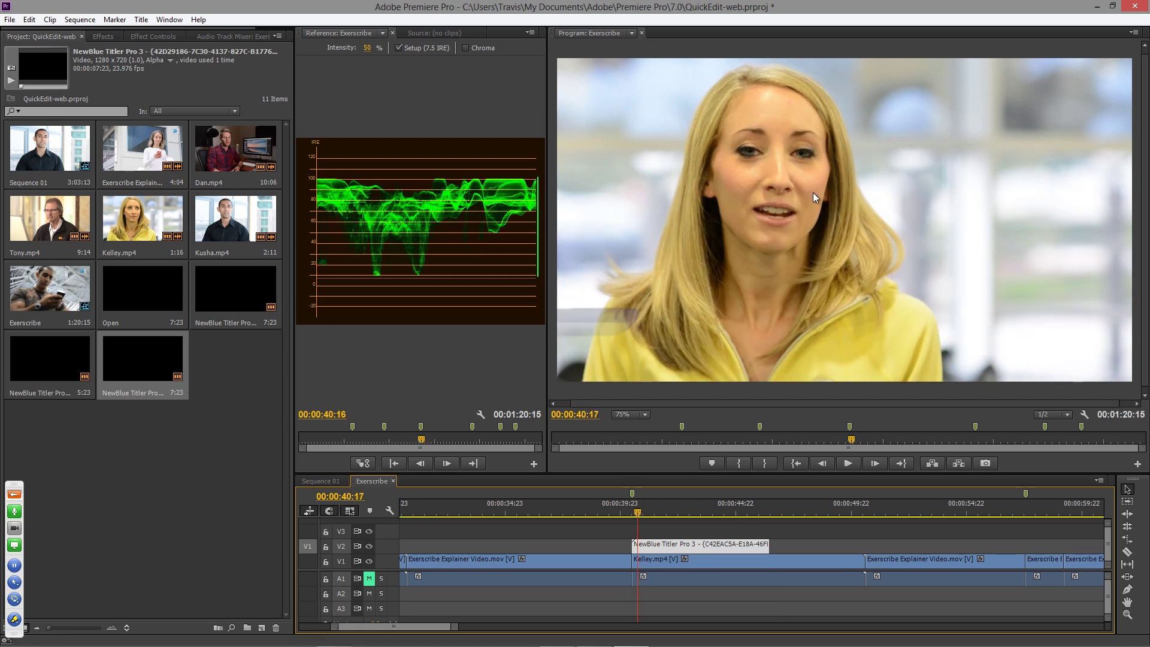
{"action": "left_click", "coordinate": [654, 512]}
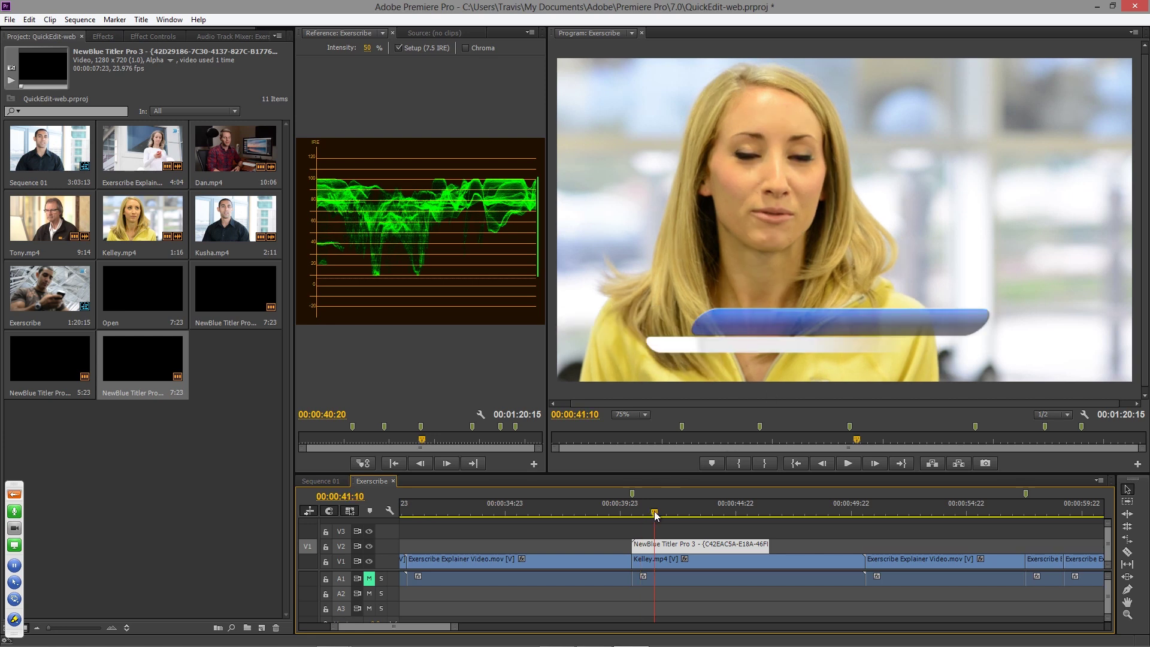
{"action": "left_click", "coordinate": [663, 512]}
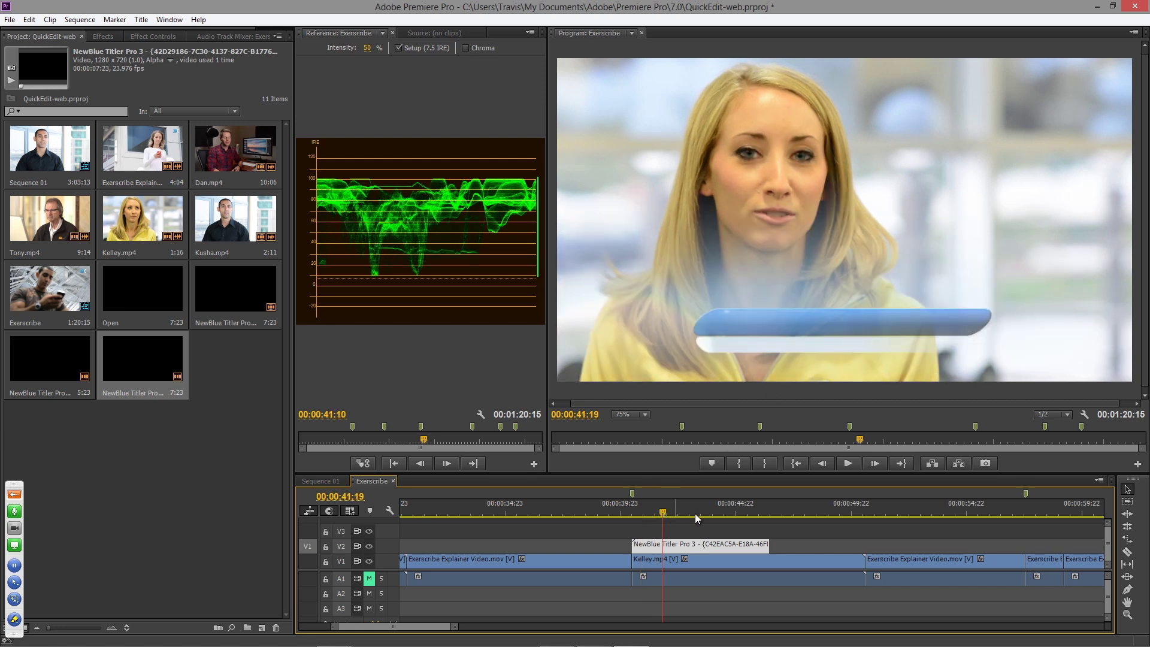
{"action": "left_click", "coordinate": [746, 513]}
{"action": "left_click", "coordinate": [757, 512]}
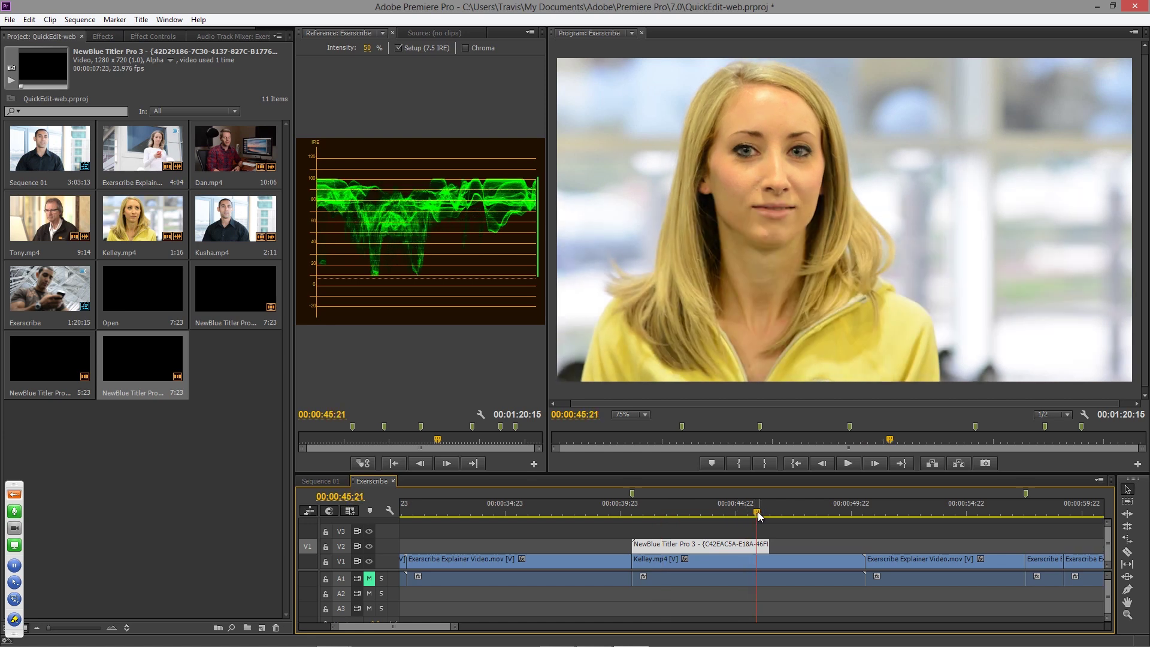
{"action": "left_click", "coordinate": [753, 513]}
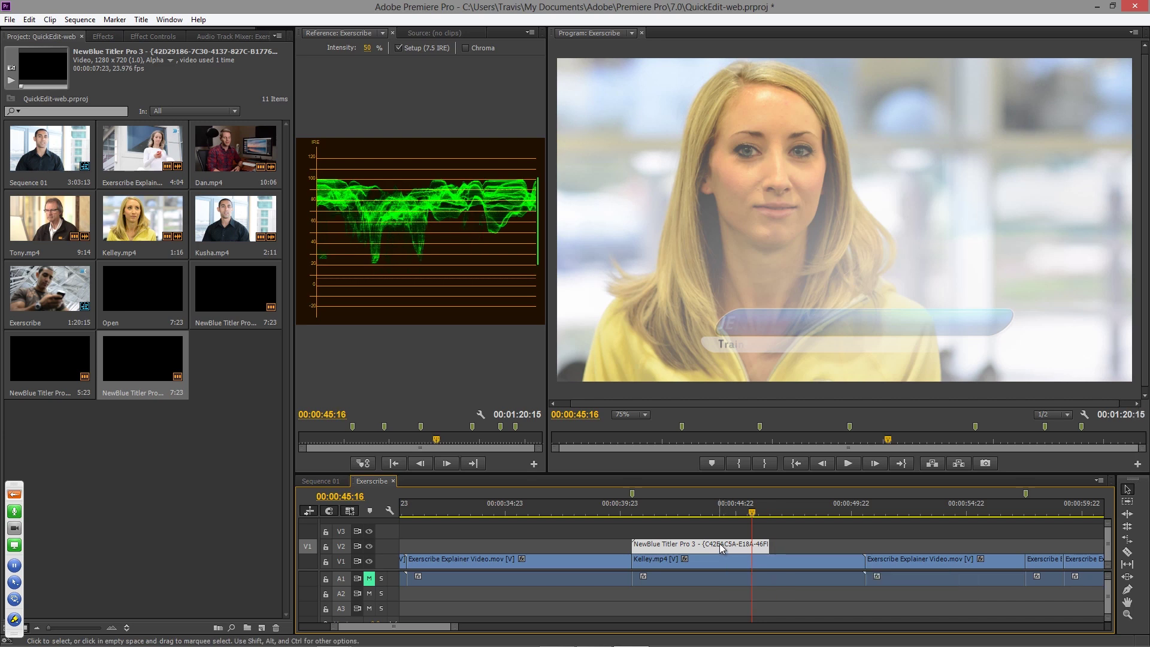
- Reopen Quick Edit on Jenn's Training Specialist title clip in the timeline
{"action": "double_click", "coordinate": [721, 547]}
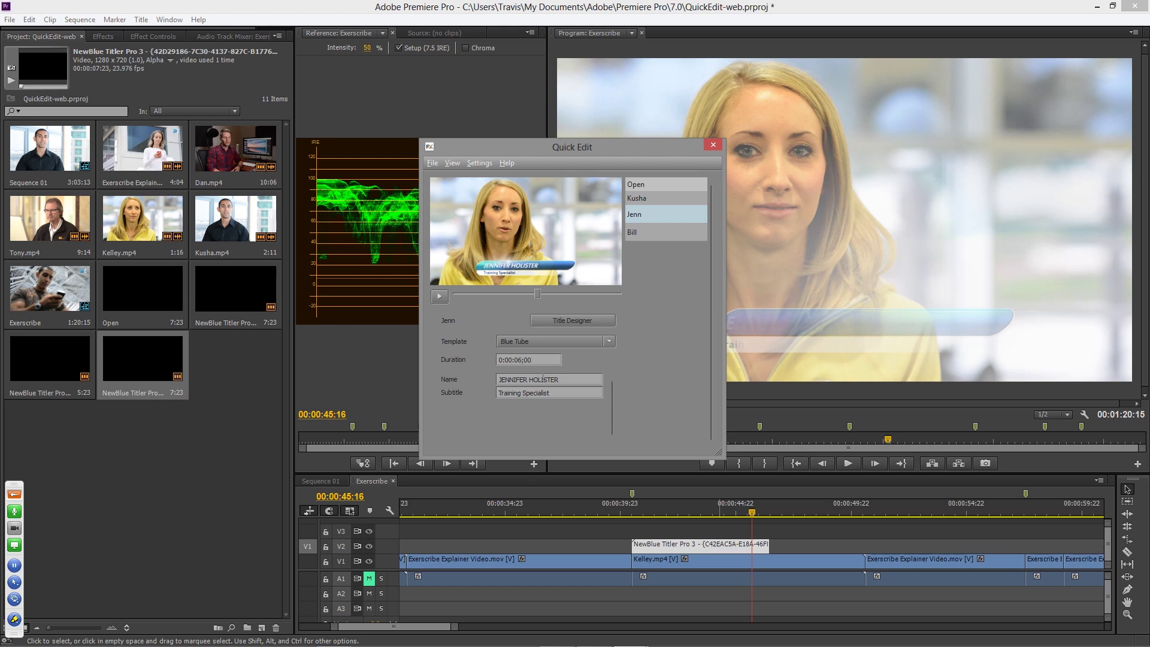
- Open Jenn's title in the full Title Designer, then reposition and enlarge the window
{"action": "left_click", "coordinate": [582, 321]}
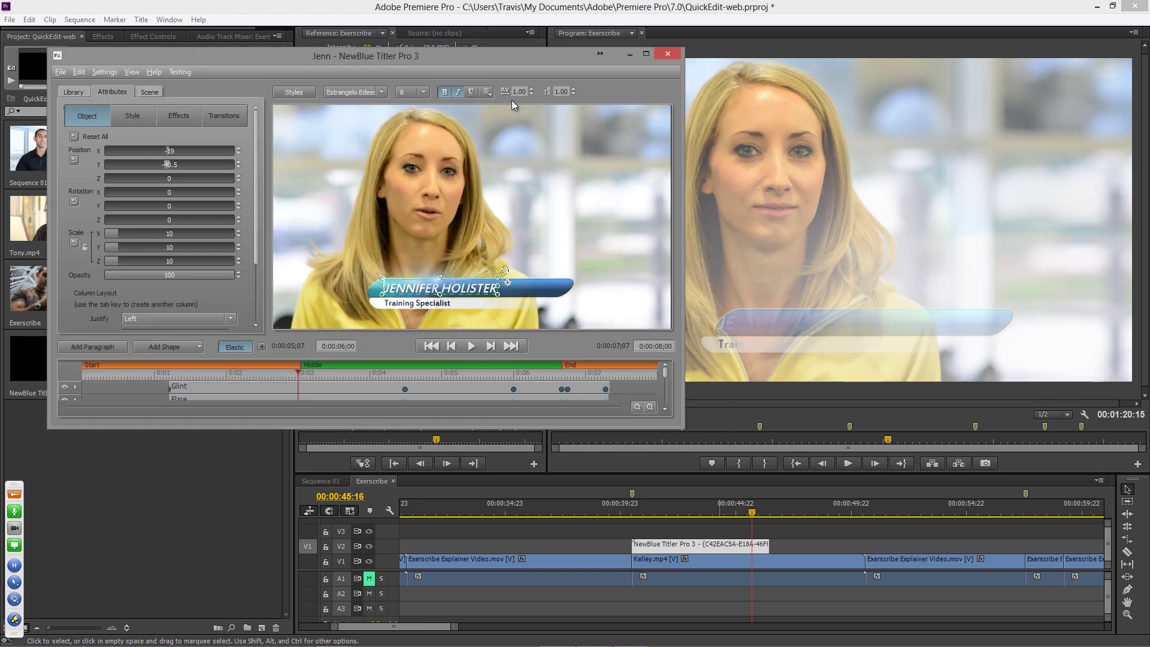
{"action": "left_click_drag", "start_coordinate": [490, 62], "coordinate": [544, 44]}
{"action": "left_click_drag", "start_coordinate": [736, 410], "coordinate": [1038, 576]}
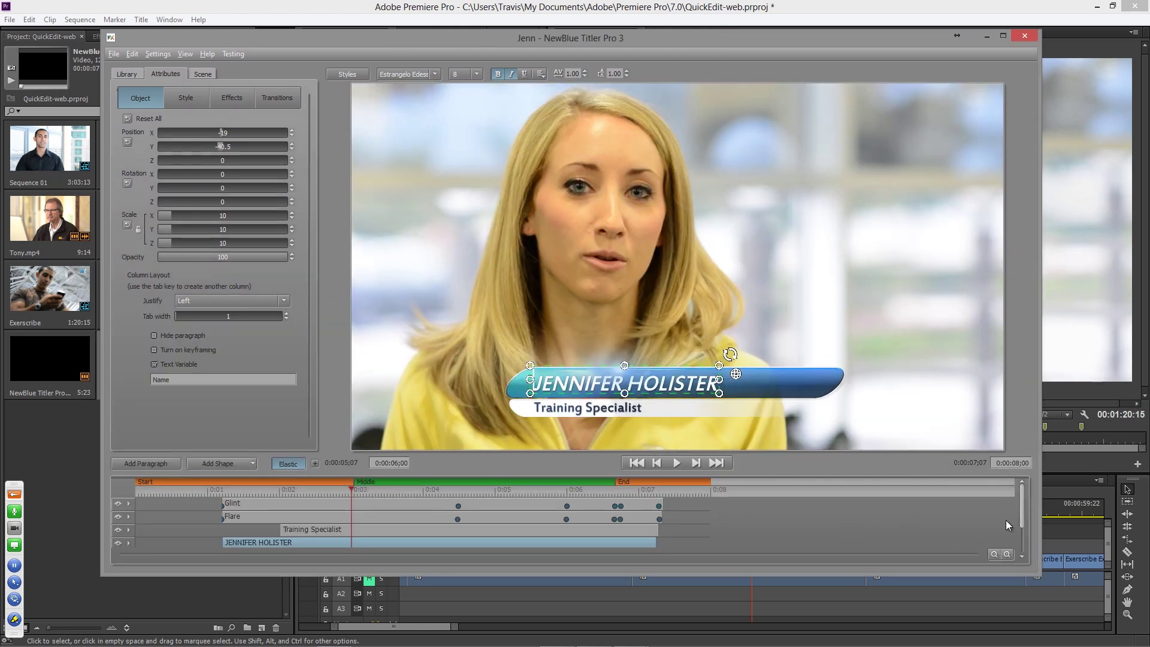
- Zoom the title timeline, toggle Elastic off and on, and expand it to show every track
{"action": "left_click", "coordinate": [994, 554]}
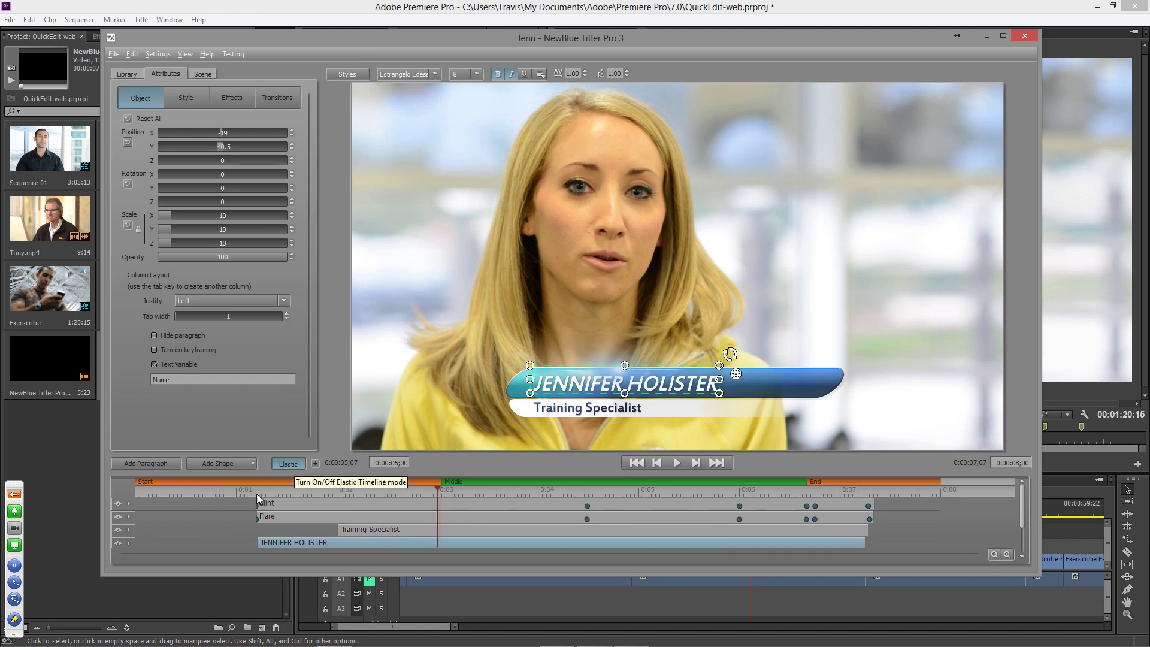
{"action": "left_click", "coordinate": [290, 461]}
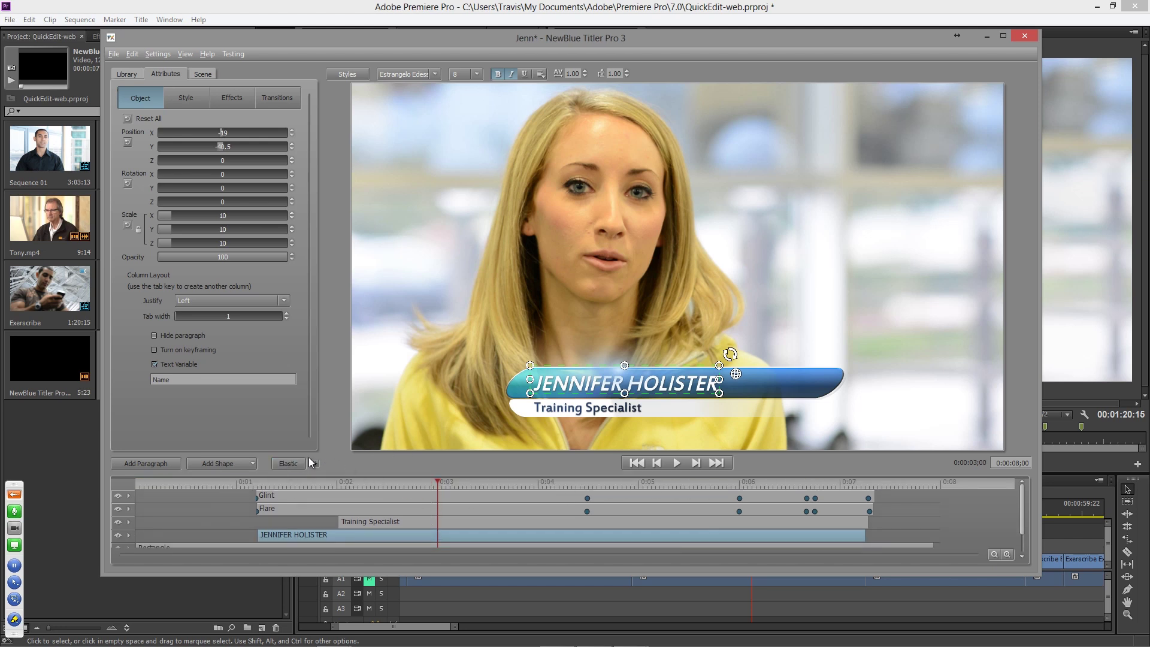
{"action": "left_click", "coordinate": [290, 463]}
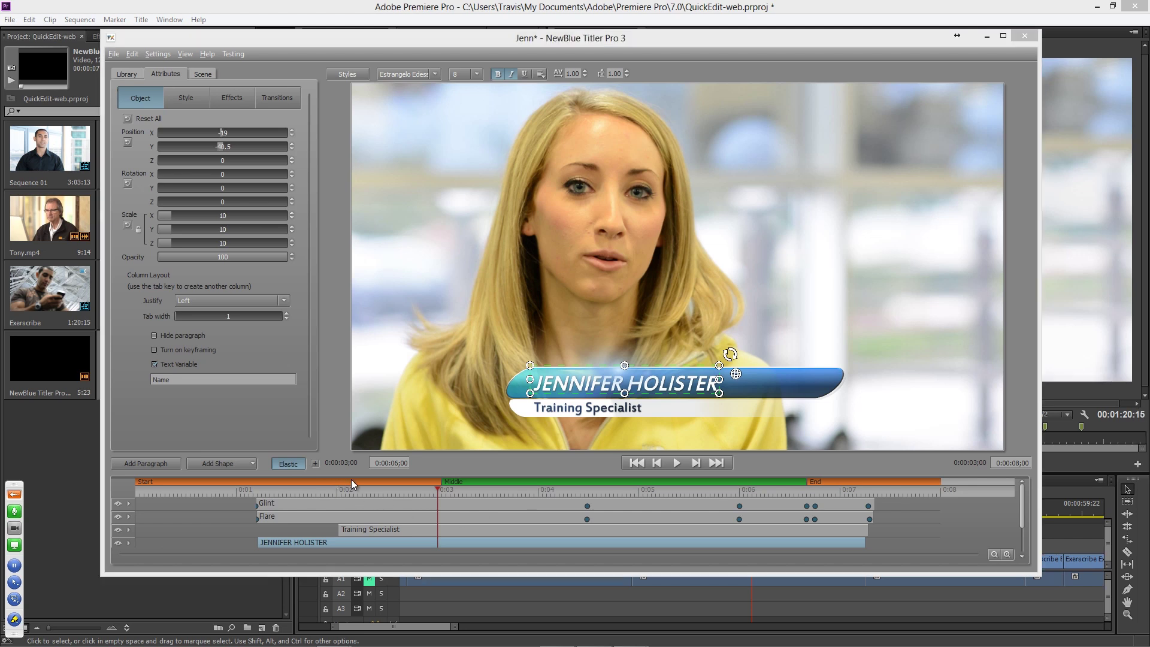
{"action": "left_click_drag", "start_coordinate": [402, 475], "coordinate": [403, 436]}
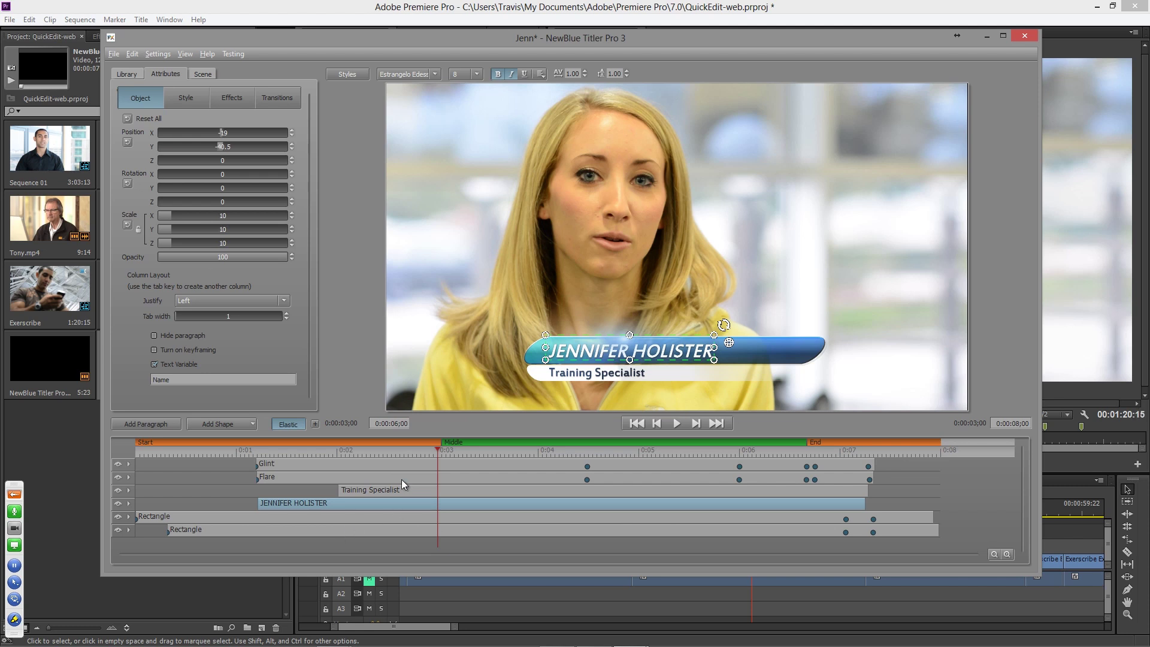
- Preview the fade-in and fade-out, then drag the Middle/End boundary left to shorten Middle
{"action": "left_click_drag", "start_coordinate": [429, 452], "coordinate": [233, 456]}
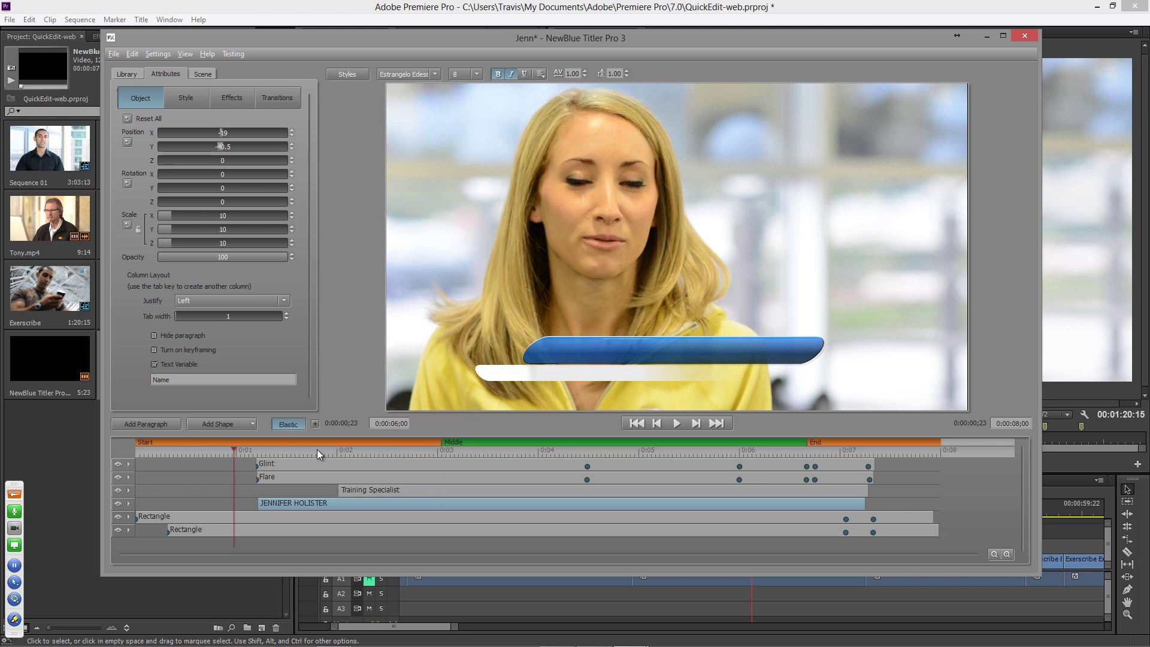
{"action": "left_click_drag", "start_coordinate": [463, 451], "coordinate": [741, 465]}
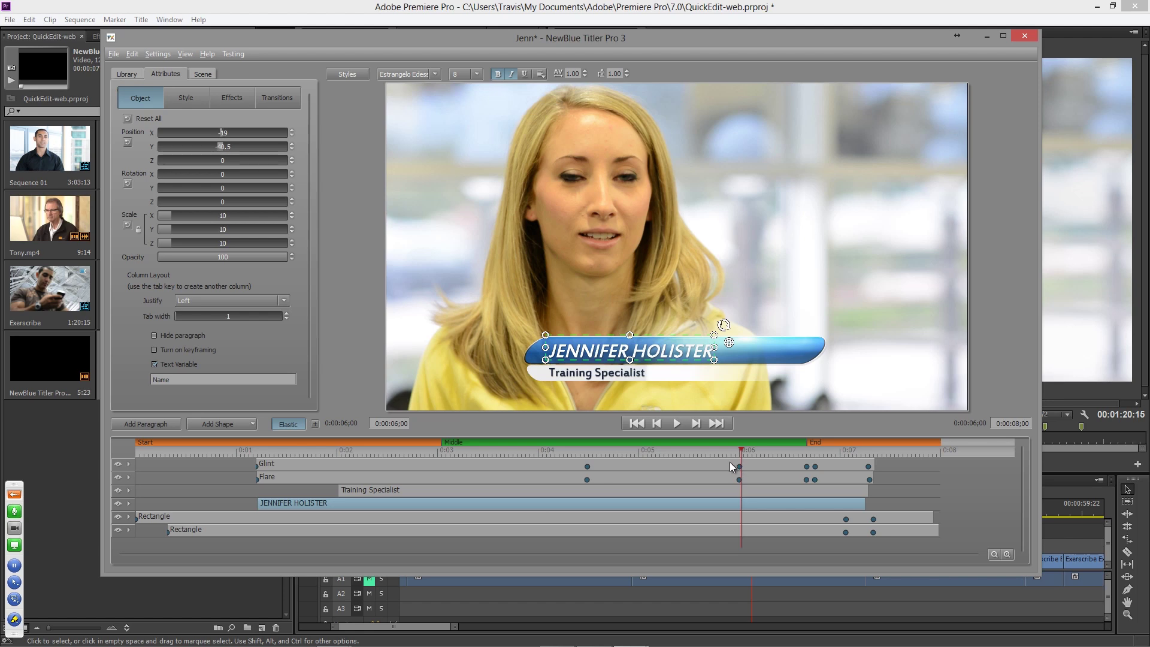
{"action": "mouse_move", "coordinate": [813, 448]}
{"action": "left_mouse_down"}
{"action": "mouse_move", "coordinate": [804, 450]}
{"action": "mouse_move", "coordinate": [868, 452]}
{"action": "mouse_move", "coordinate": [815, 456]}
{"action": "left_mouse_up"}
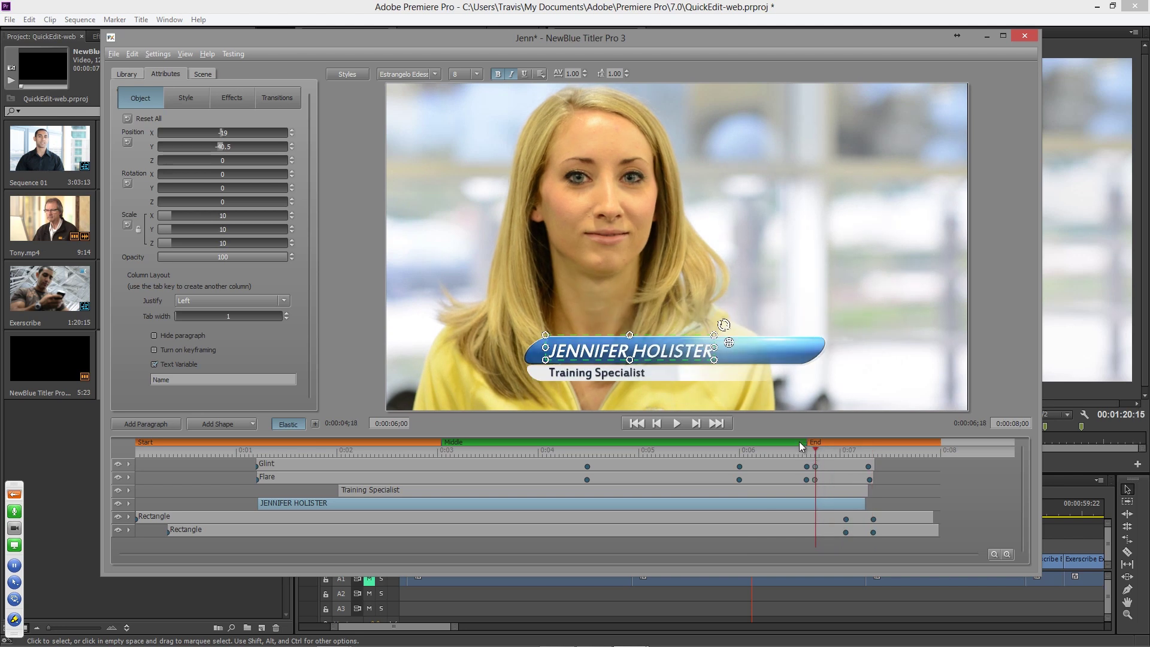
{"action": "left_click_drag", "start_coordinate": [759, 442], "coordinate": [815, 441]}
{"action": "left_click", "coordinate": [585, 453]}
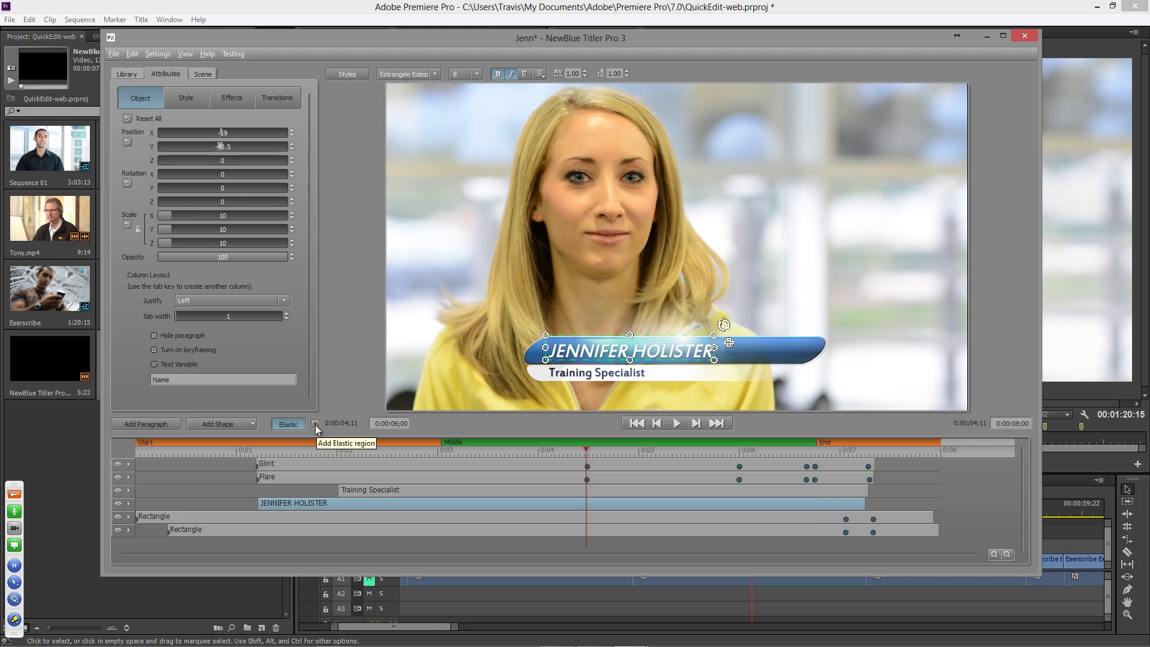
{"action": "right_click", "coordinate": [585, 444]}
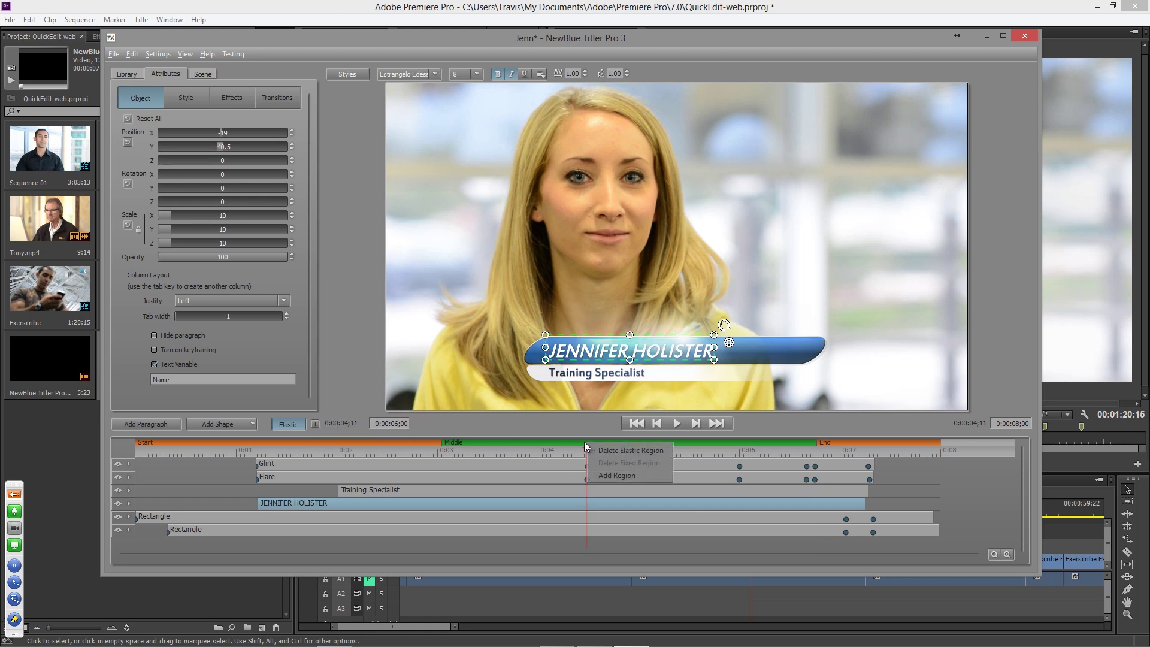
{"action": "left_click", "coordinate": [315, 424]}
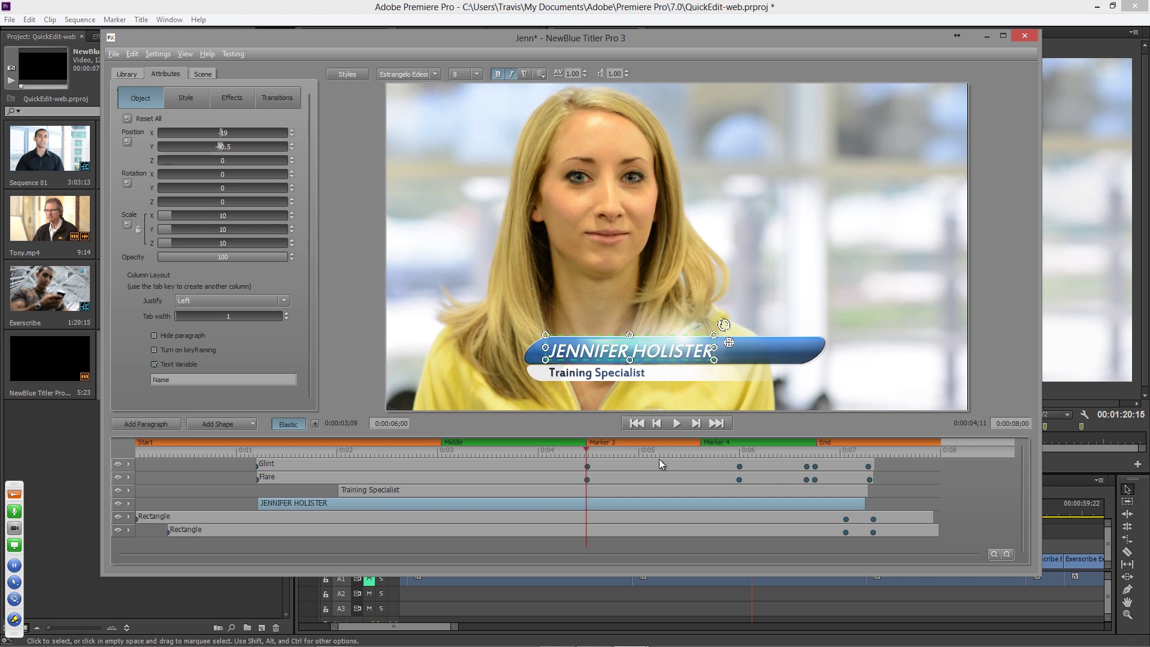
{"action": "right_click", "coordinate": [605, 442]}
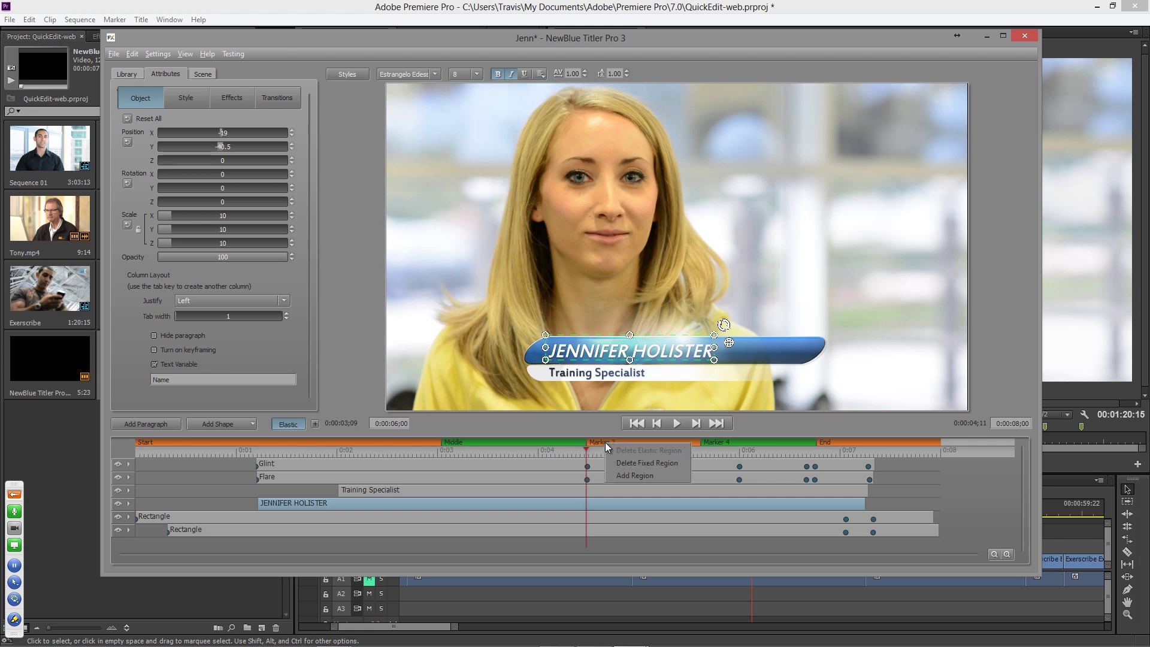
{"action": "left_click", "coordinate": [636, 463]}
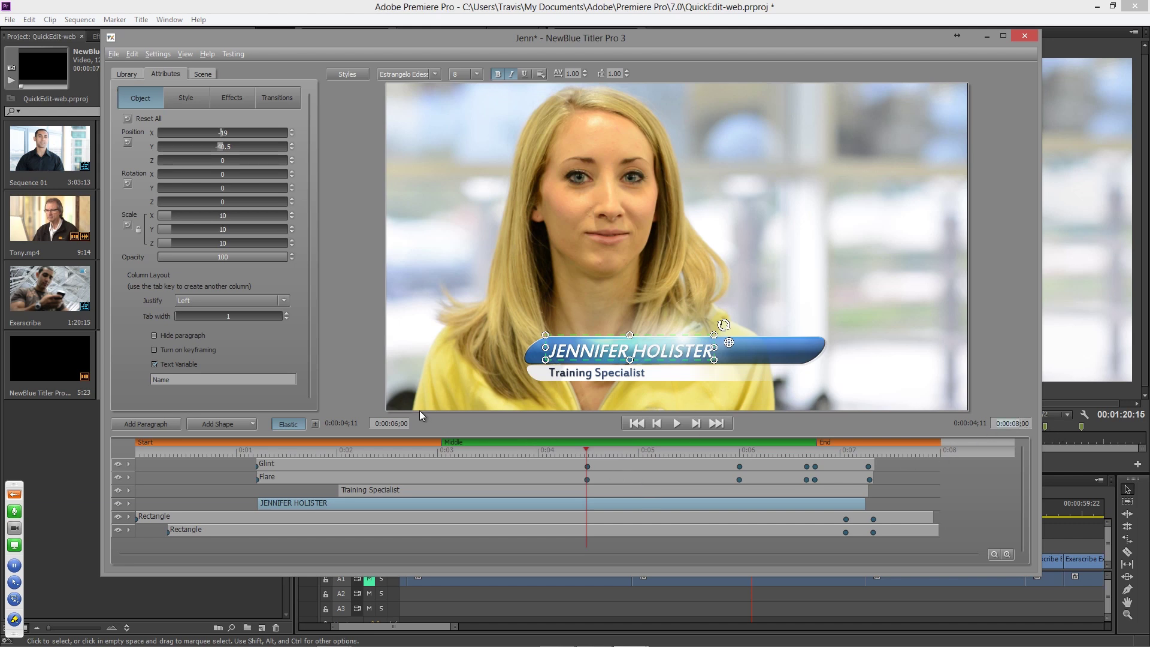
- Inspect the 0:00:06;00 duration field and scrub the preview through the title's start and end
{"action": "left_click", "coordinate": [377, 423]}
{"action": "left_click", "coordinate": [393, 423]}
{"action": "left_click_drag", "start_coordinate": [359, 451], "coordinate": [419, 454]}
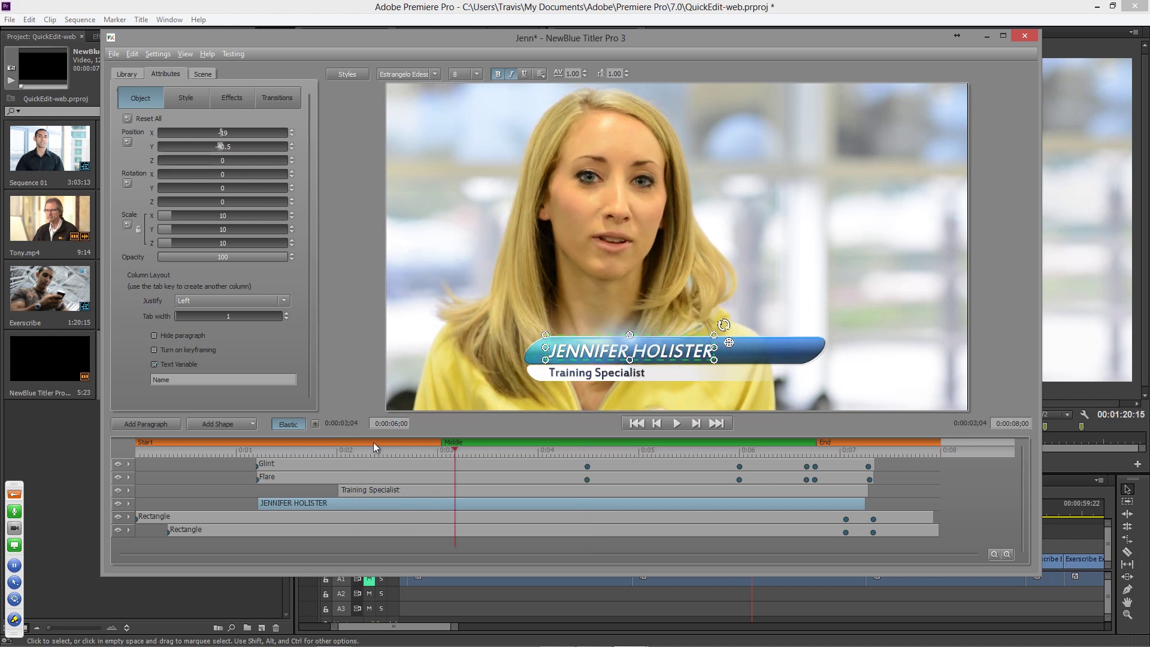
{"action": "left_click", "coordinate": [445, 451]}
{"action": "left_click", "coordinate": [813, 450]}
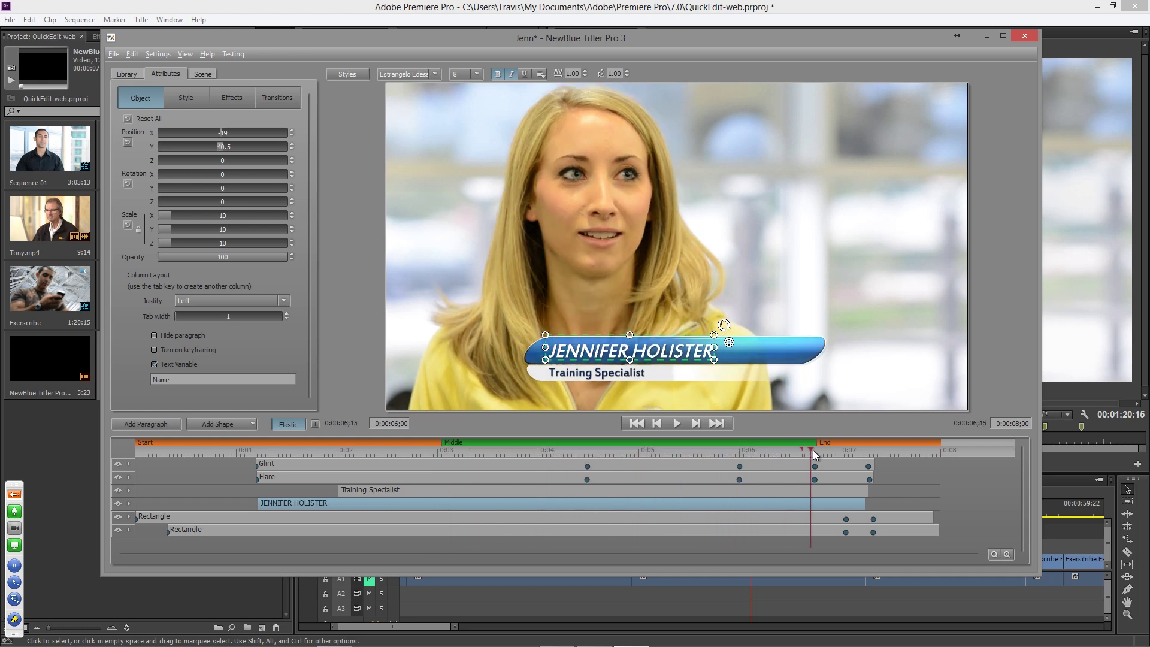
{"action": "left_click", "coordinate": [791, 450]}
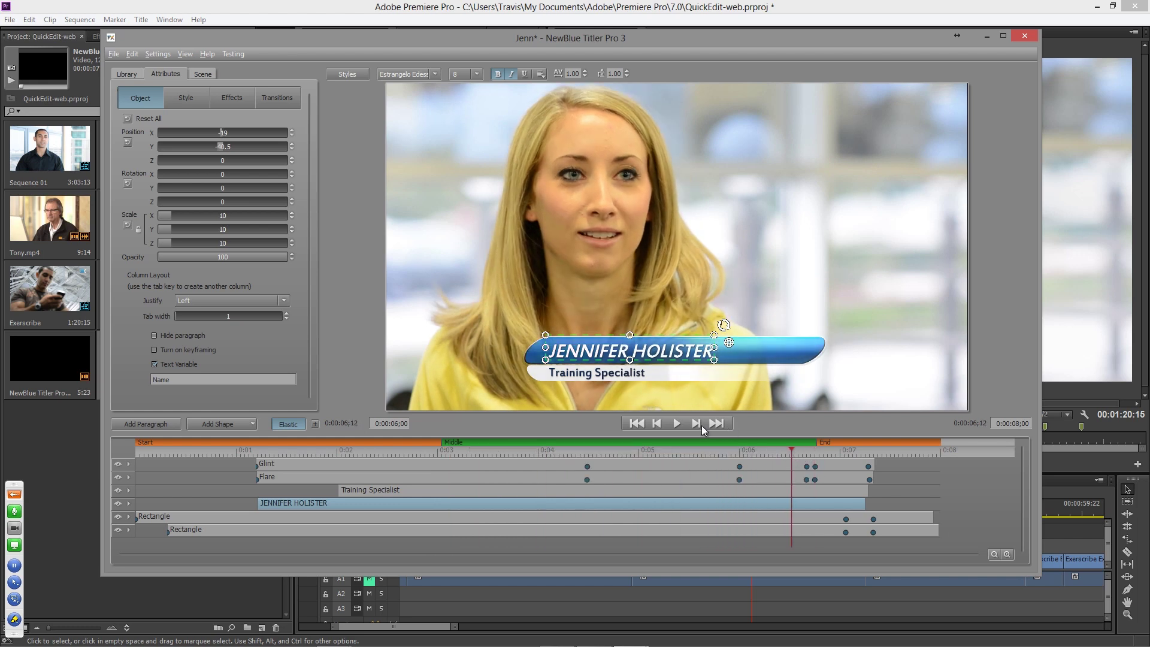
- Play and pause the animation, check the subtitle section, then close the designer
{"action": "left_click", "coordinate": [675, 424]}
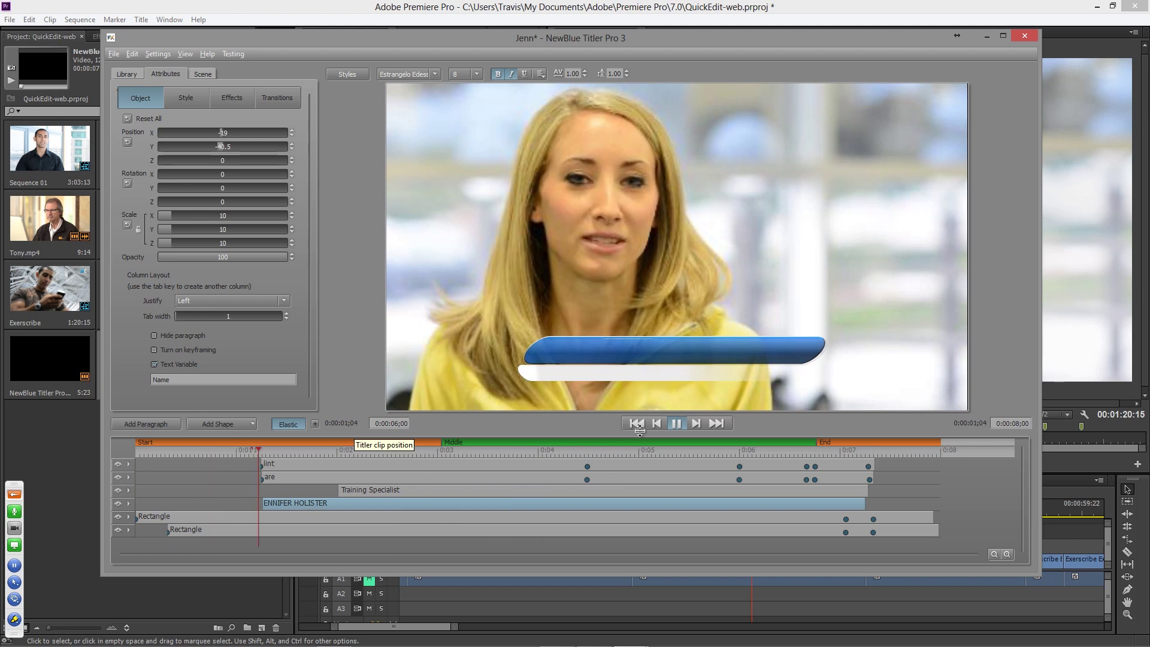
{"action": "left_click", "coordinate": [675, 425]}
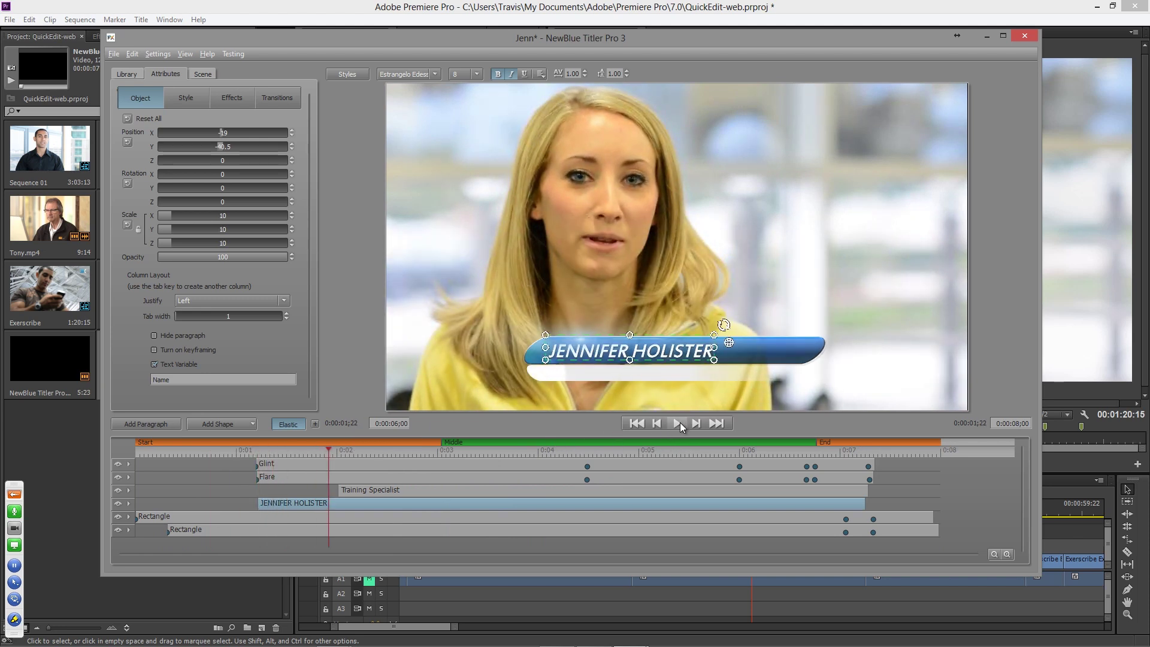
{"action": "left_click", "coordinate": [653, 453]}
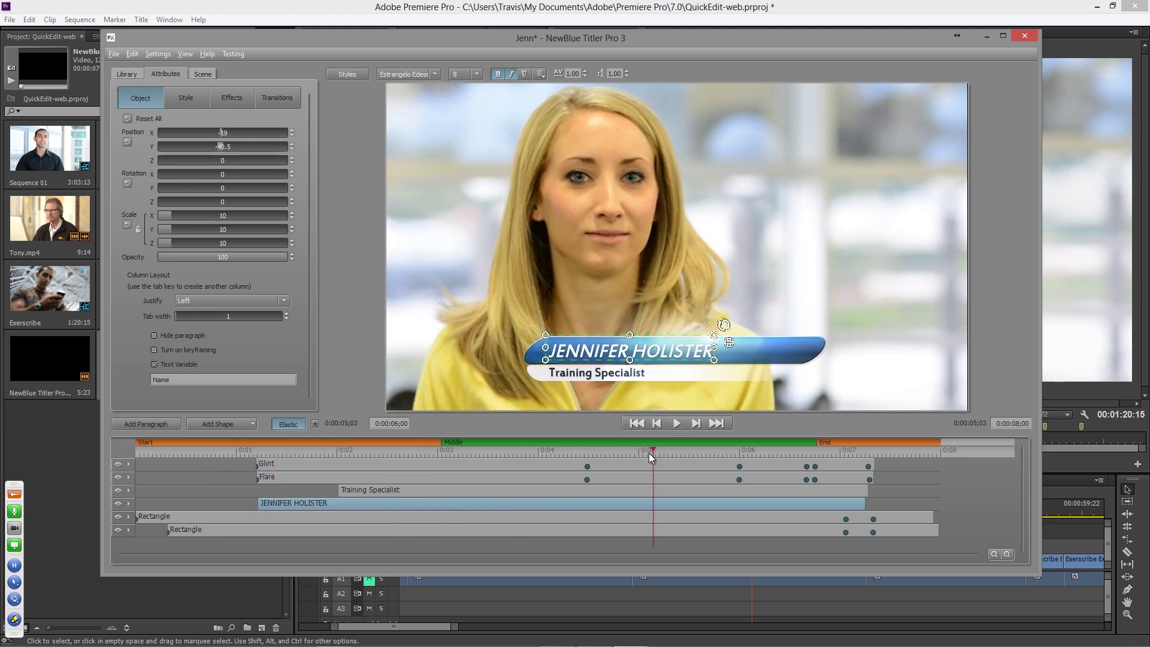
{"action": "left_click", "coordinate": [793, 448]}
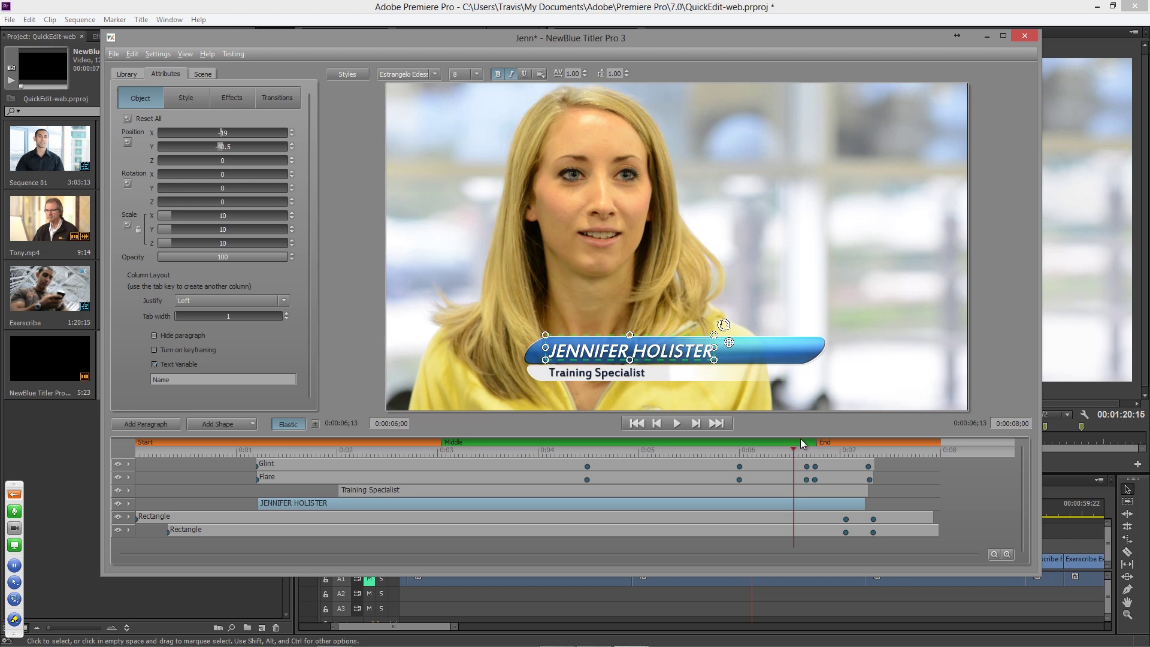
{"action": "left_click", "coordinate": [1020, 34]}
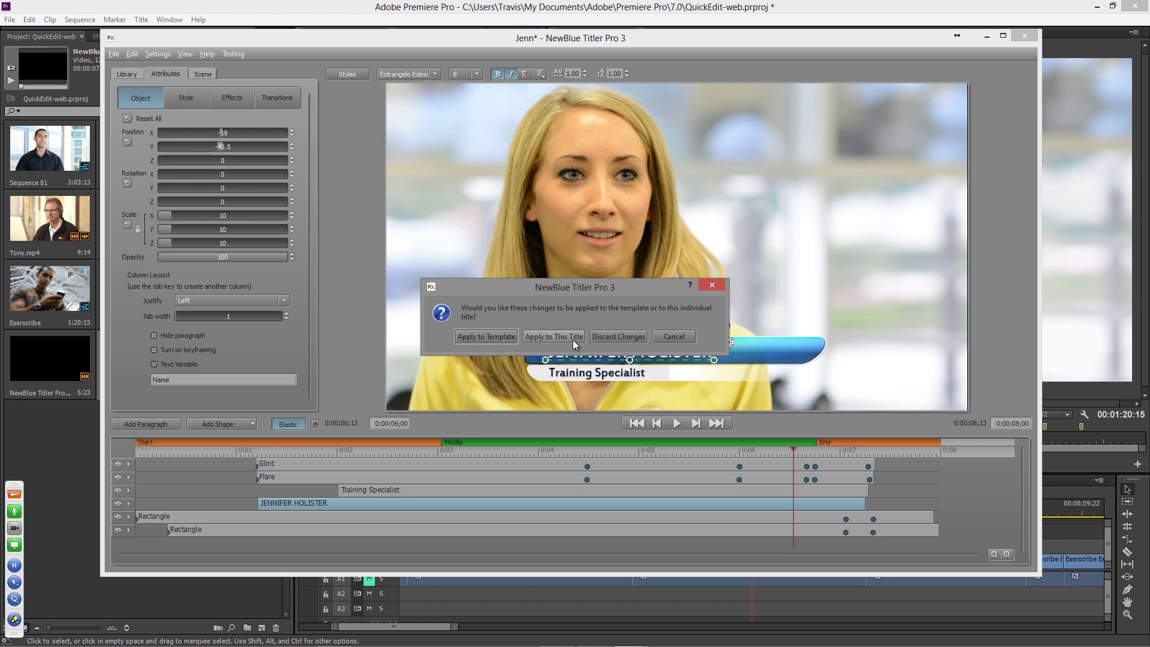
- Discard the designer changes, close Quick Edit, and zoom out to the whole Exerscribe sequence
{"action": "left_click", "coordinate": [623, 339]}
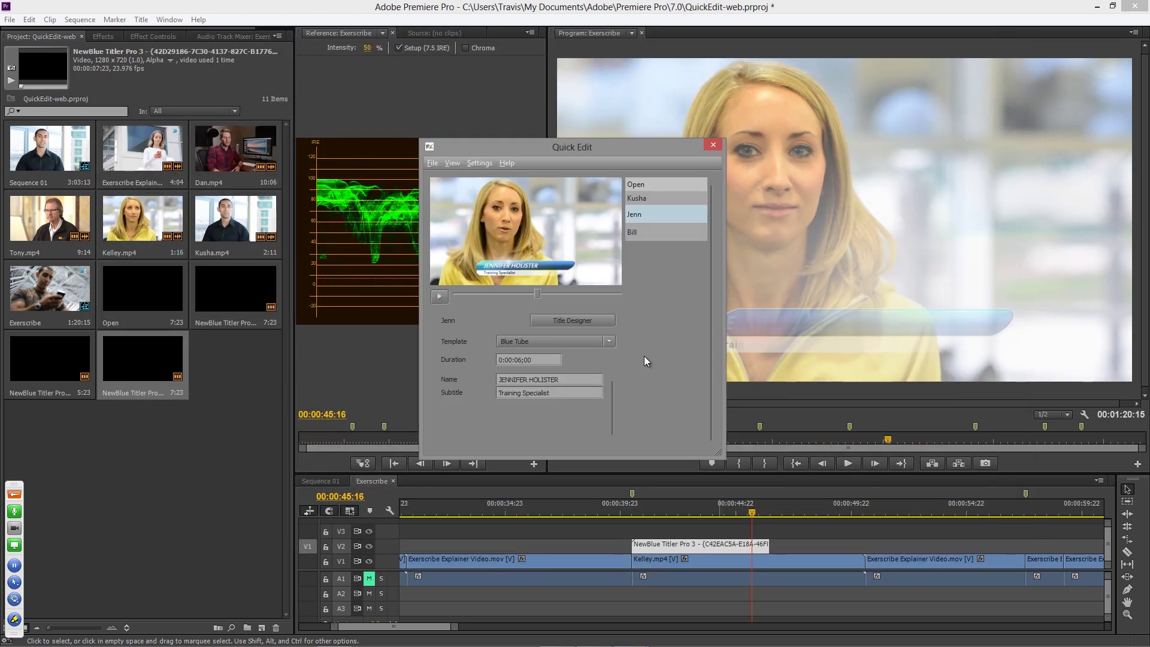
{"action": "left_click", "coordinate": [715, 145]}
{"action": "left_click_drag", "start_coordinate": [457, 627], "coordinate": [560, 627]}
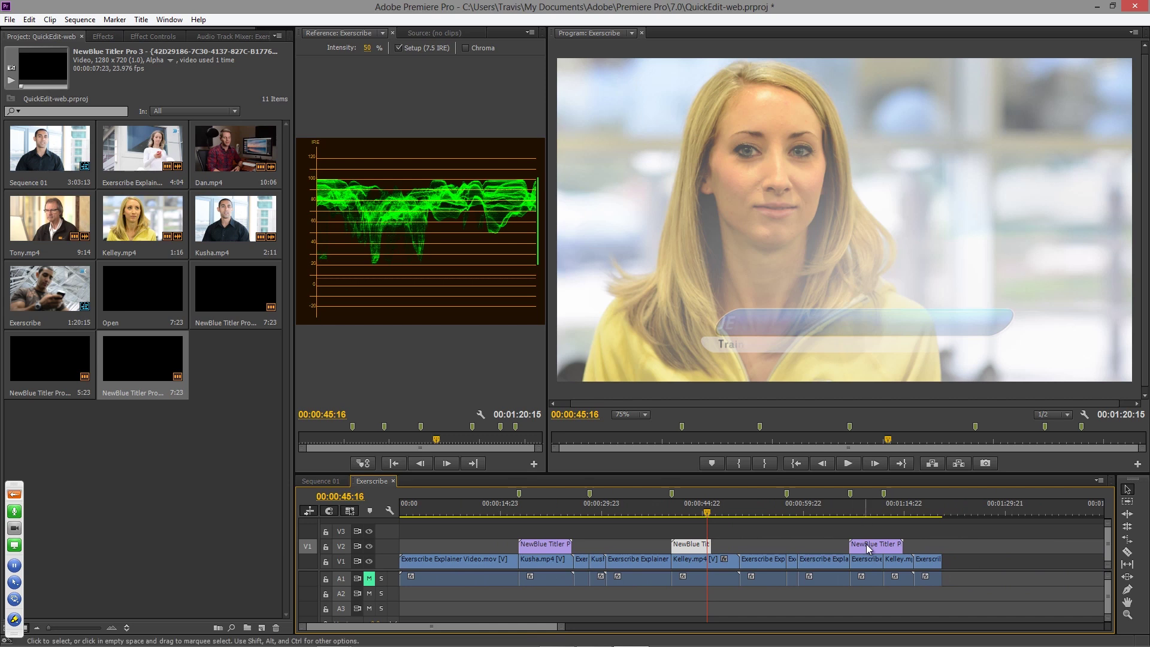
- Set the V2 Jenn title's Quick Edit duration to 0:00:10;00 by entering 10, then close
{"action": "double_click", "coordinate": [702, 549]}
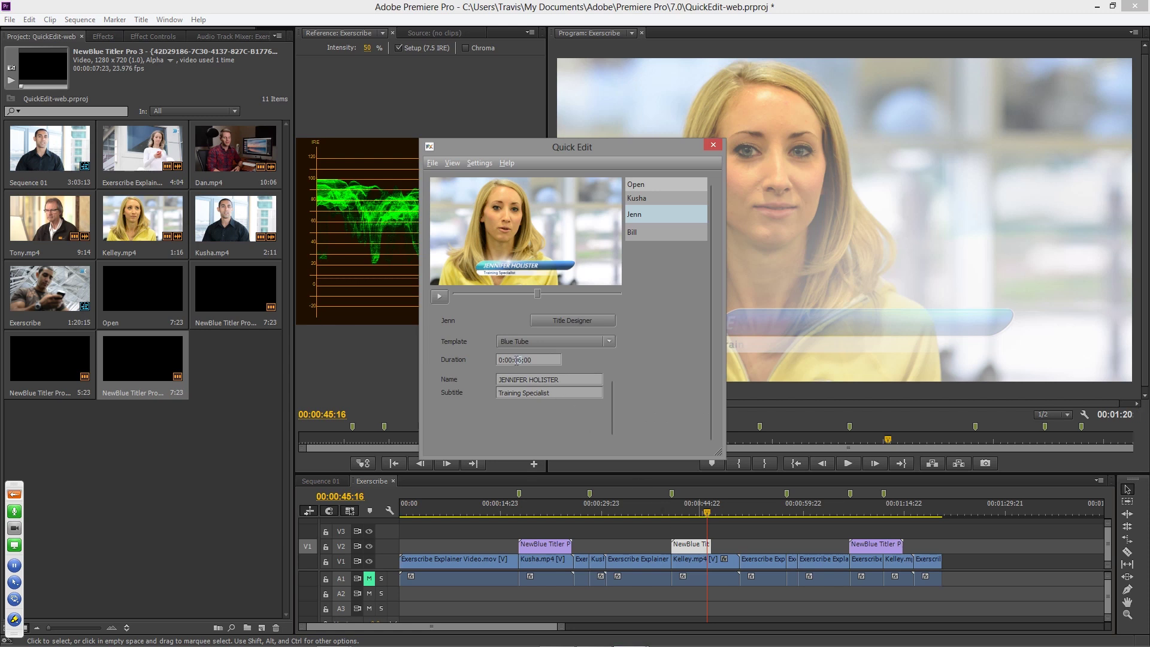
{"action": "left_click", "coordinate": [516, 360]}
{"action": "type", "text": "10"}
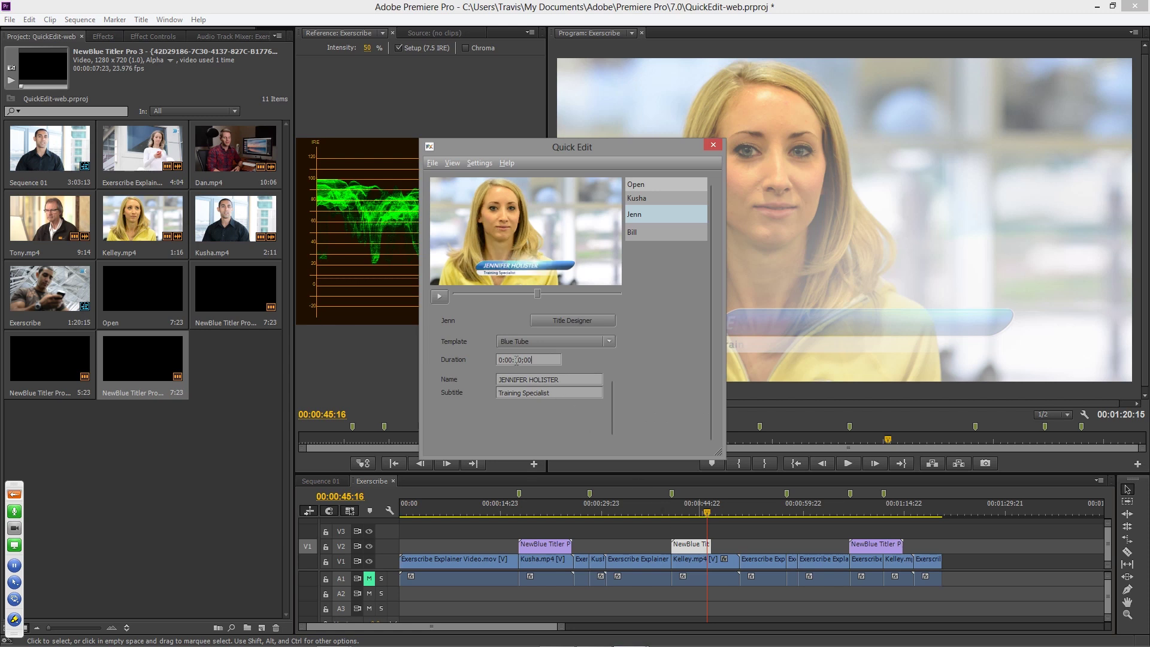
{"action": "left_click", "coordinate": [712, 145]}
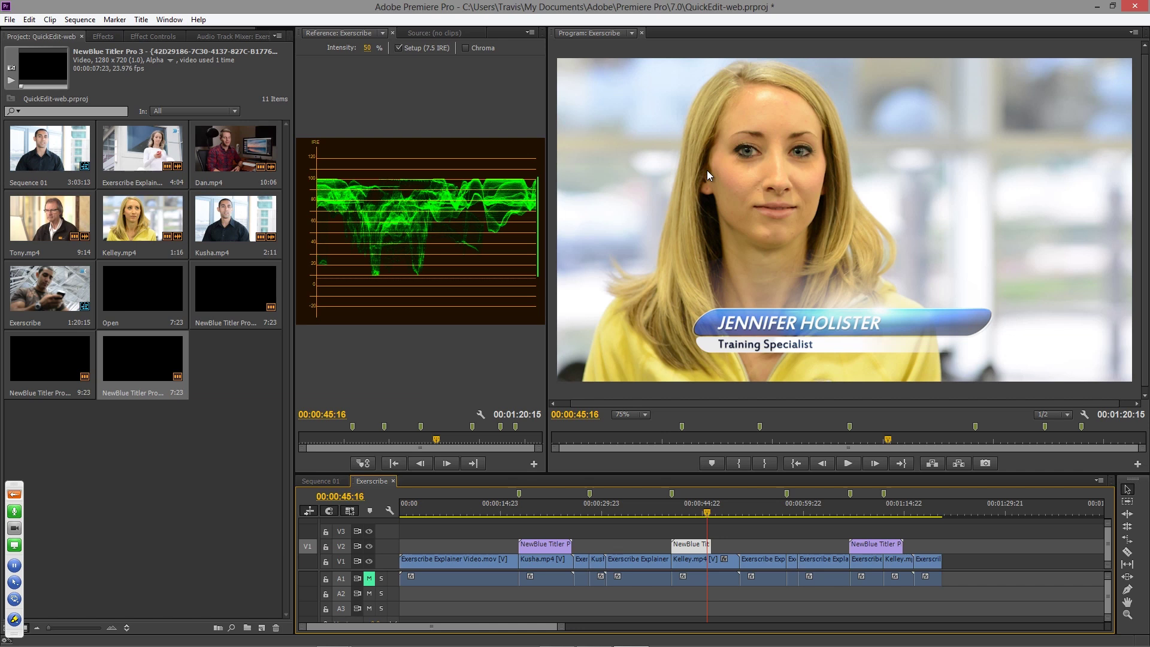
- Extend the V2 Training Specialist clip's right edge by 4 seconds and park the playhead on it
{"action": "left_click_drag", "start_coordinate": [710, 546], "coordinate": [747, 545]}
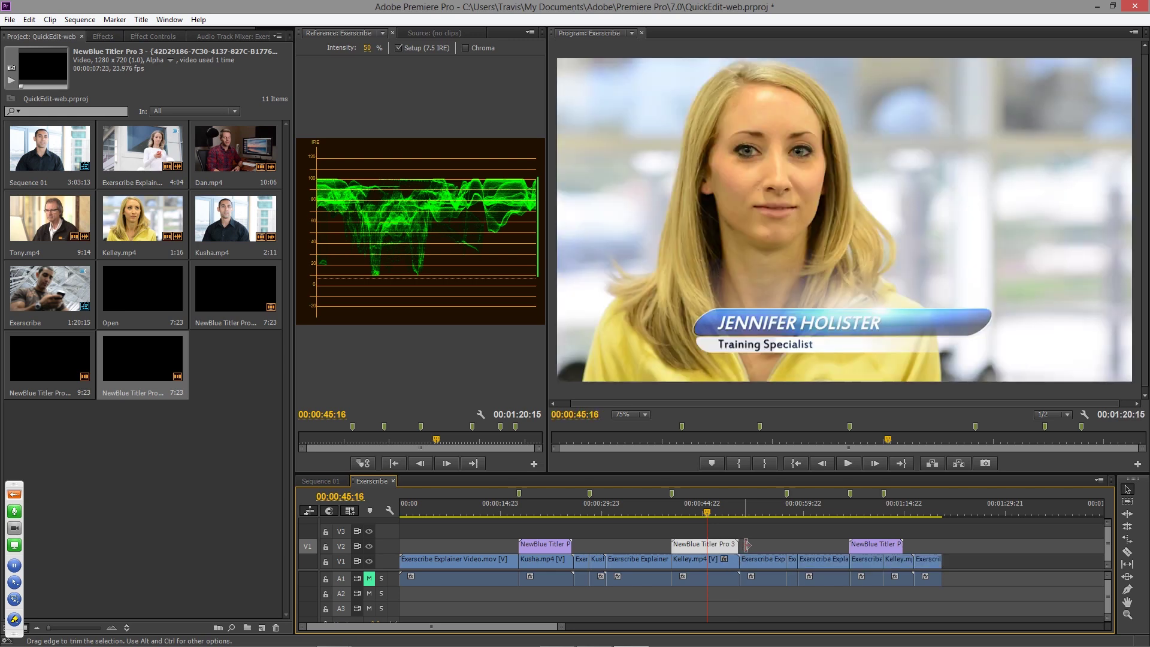
{"action": "left_click", "coordinate": [711, 513]}
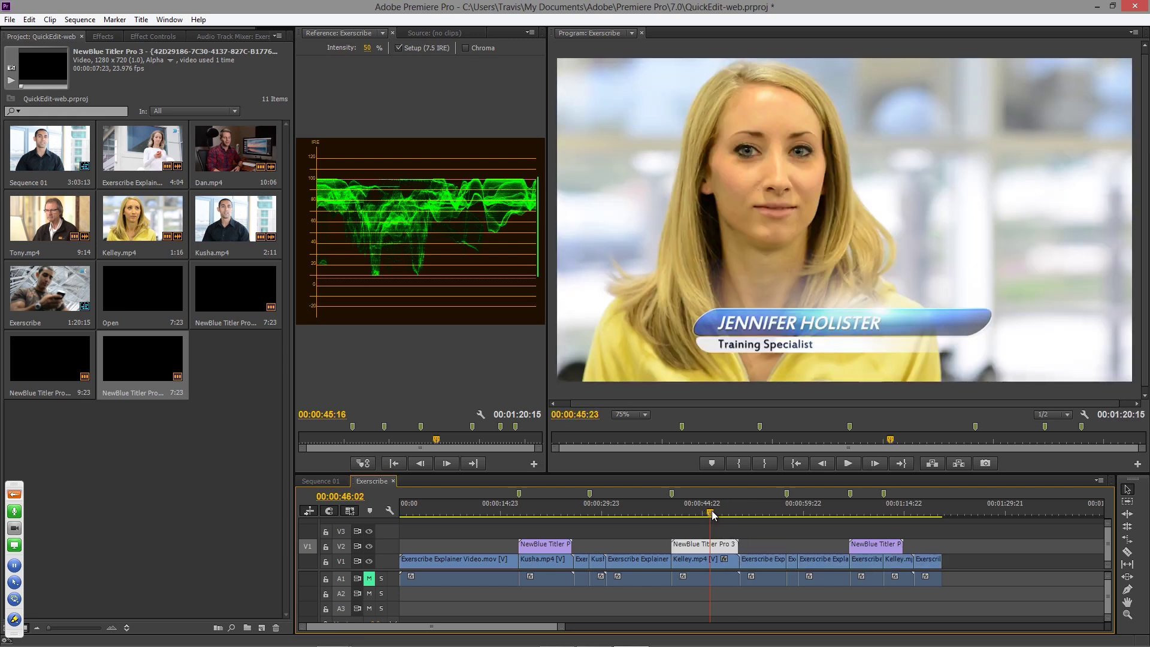
{"action": "left_click_drag", "start_coordinate": [712, 514], "coordinate": [713, 514]}
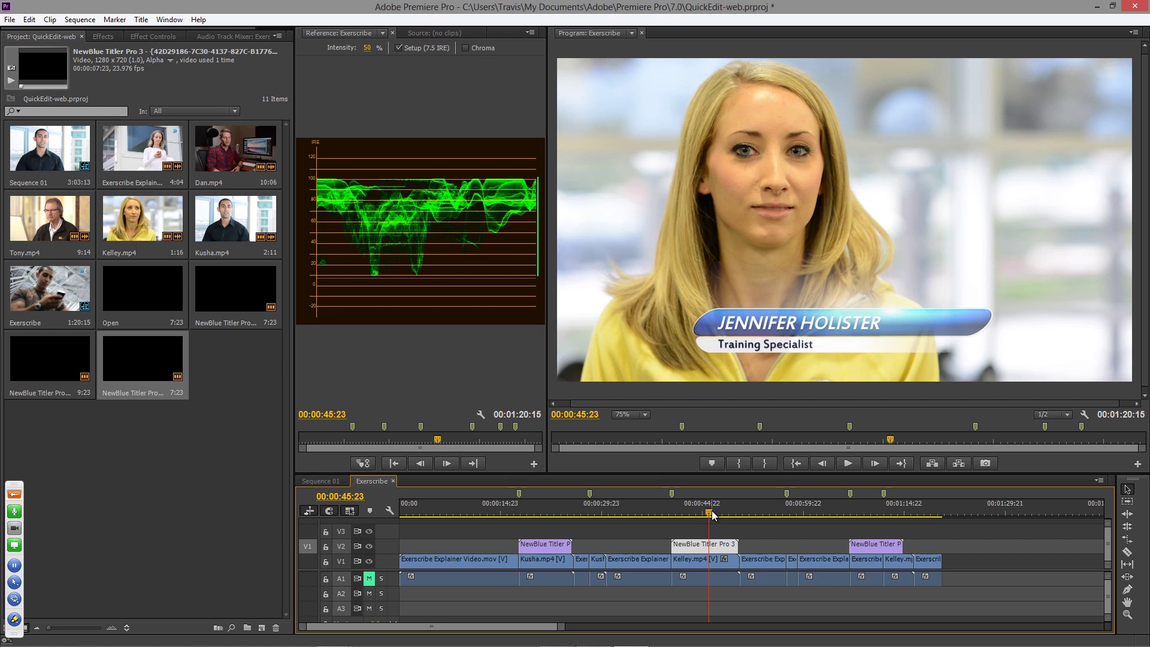
- Reopen Jenn's title in the full designer, check its File menu, then close it discarding changes
{"action": "double_click", "coordinate": [704, 546]}
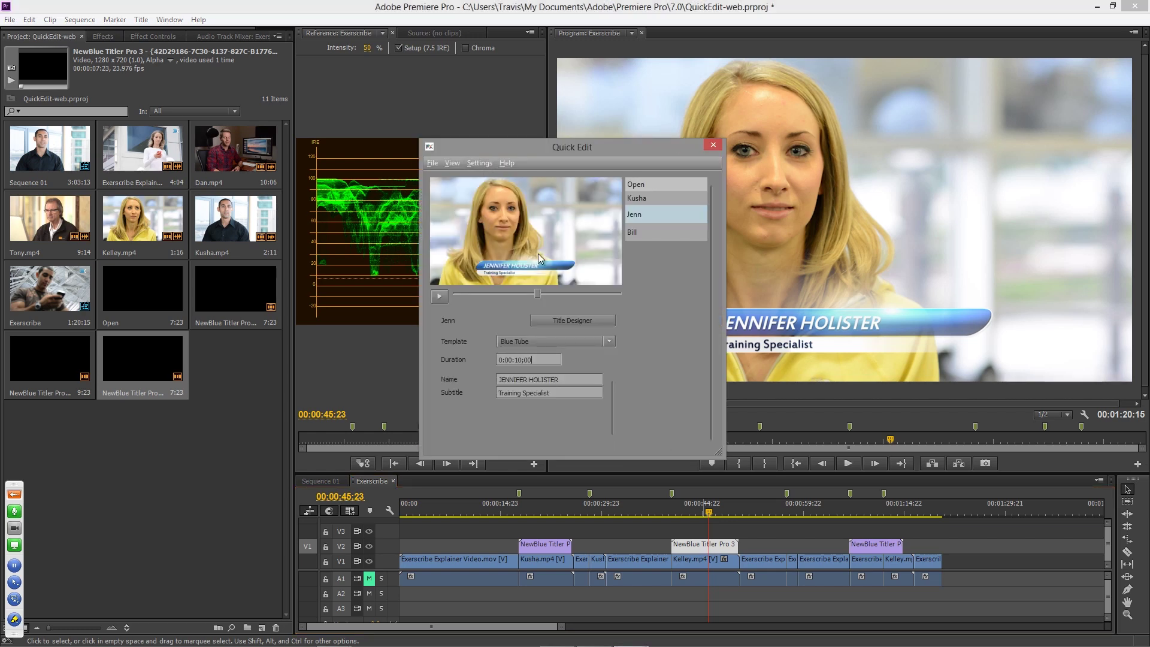
{"action": "left_click", "coordinate": [584, 320]}
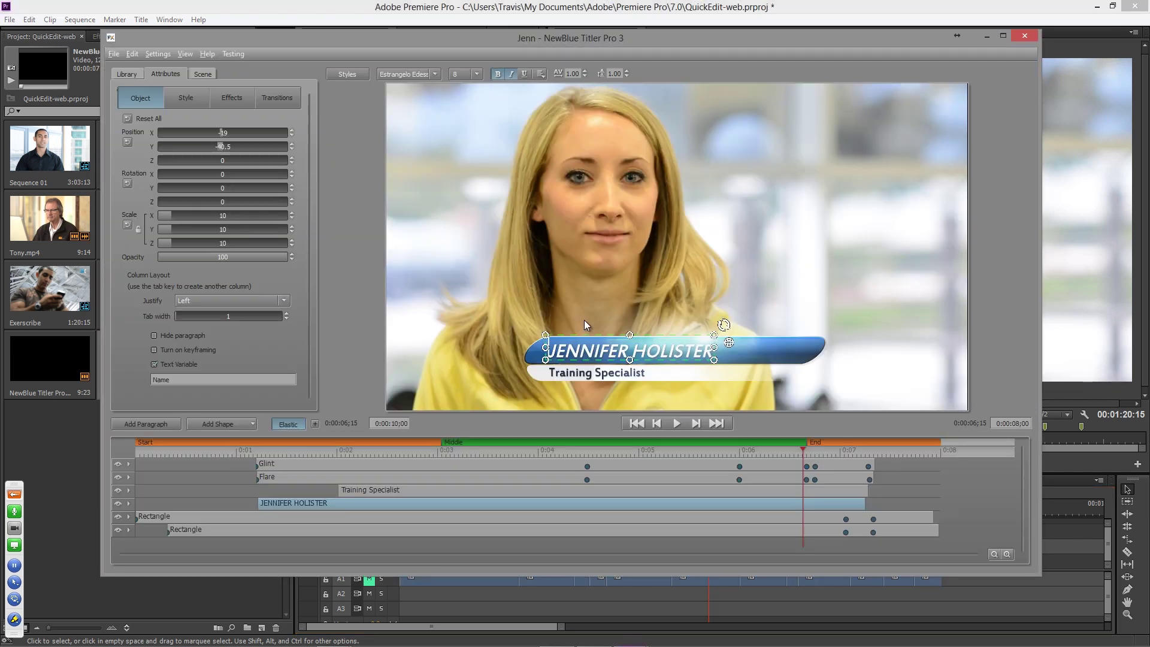
{"action": "left_click", "coordinate": [119, 54]}
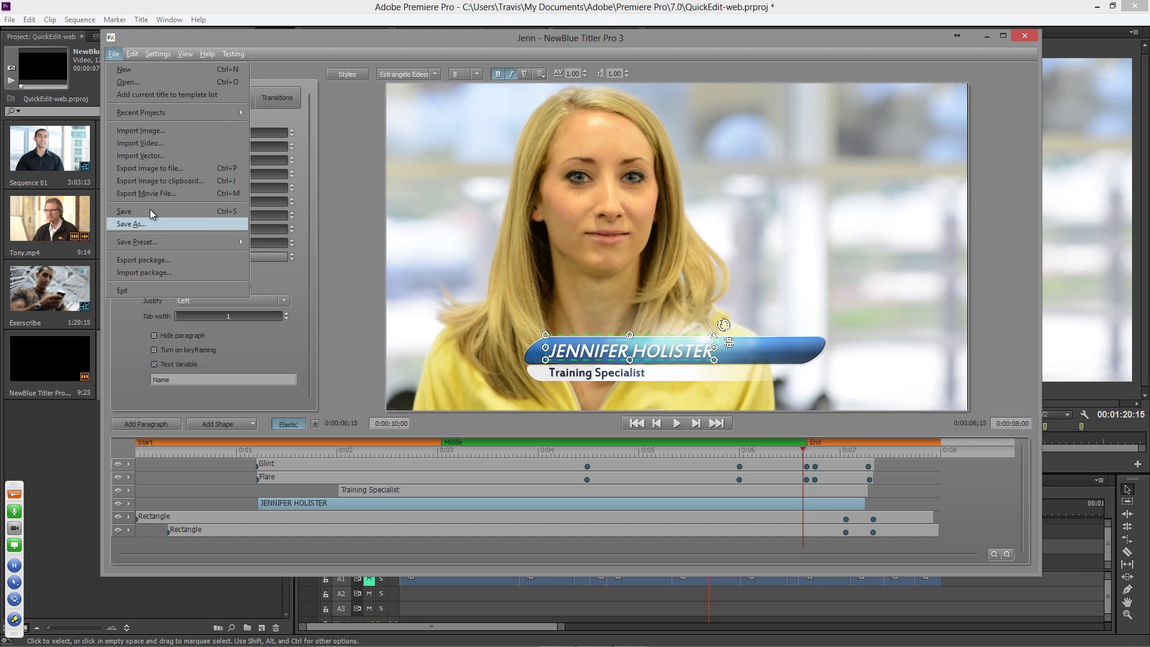
{"action": "left_click", "coordinate": [1025, 38]}
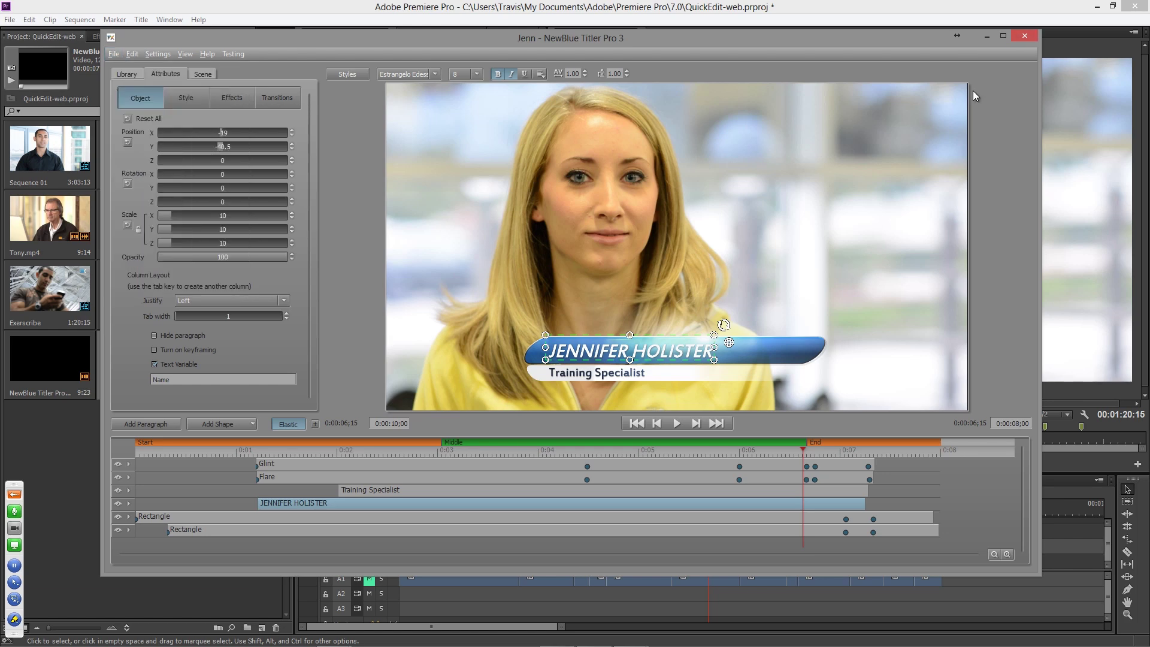
{"action": "left_click", "coordinate": [1025, 37]}
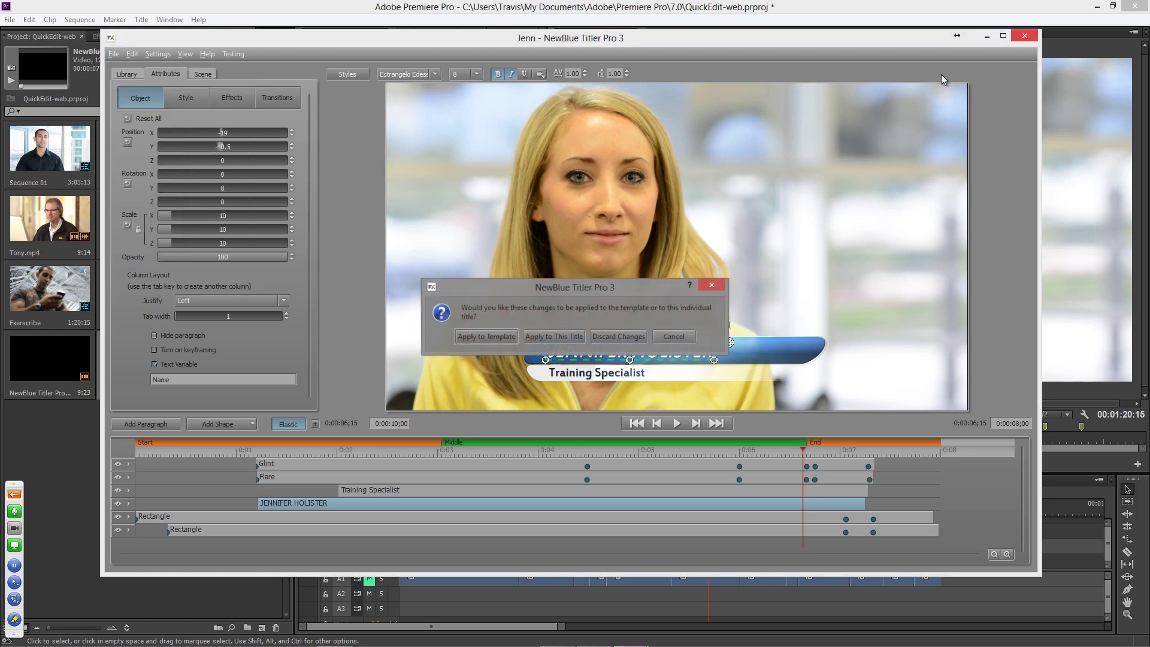
{"action": "left_click", "coordinate": [624, 334]}
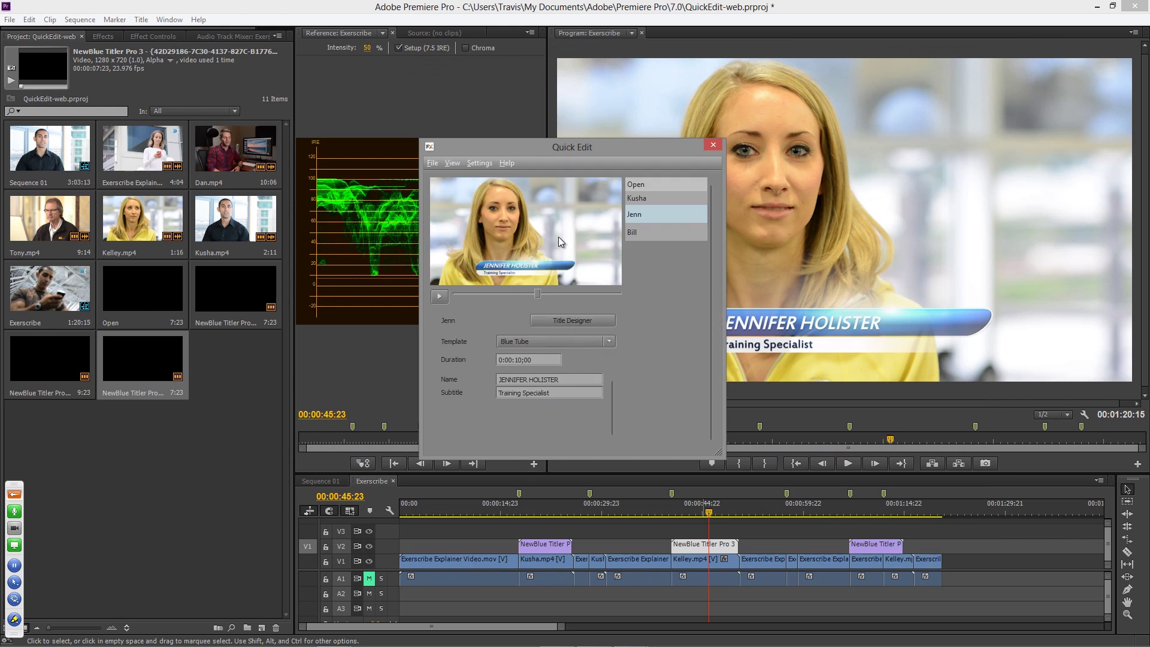
- Browse Quick Edit's File menu and dismiss it without choosing anything
{"action": "left_click", "coordinate": [432, 164]}
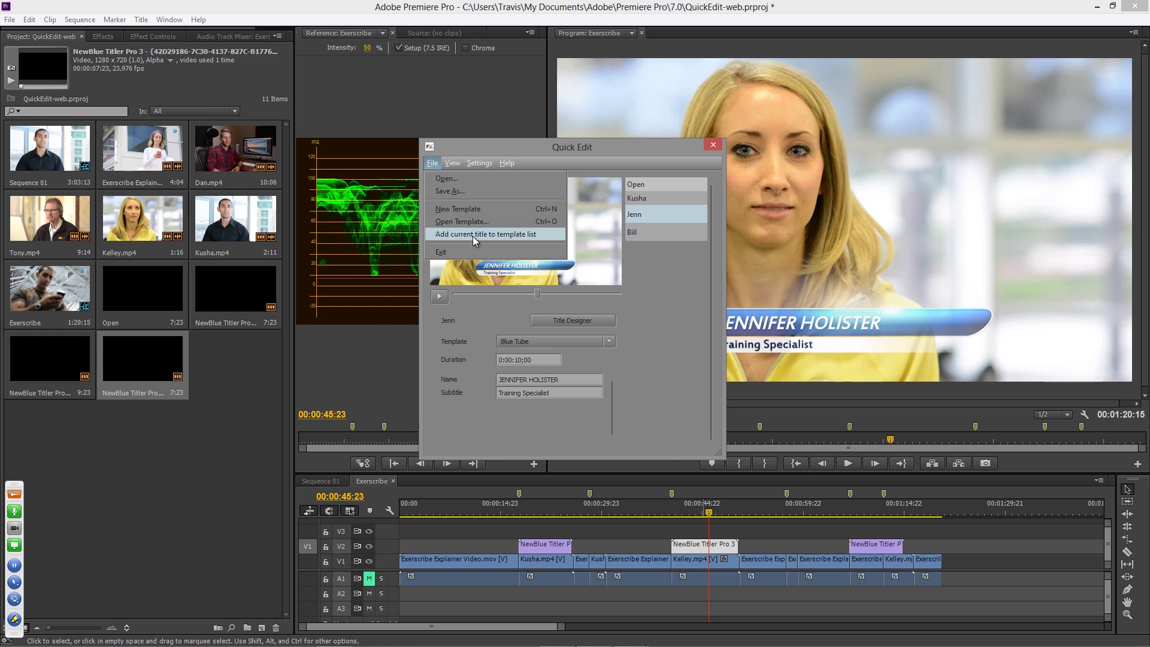
{"action": "left_click", "coordinate": [635, 342]}
- Load Jenn's title in the full designer and show its File menu with Export and Import package
{"action": "left_click", "coordinate": [593, 323]}
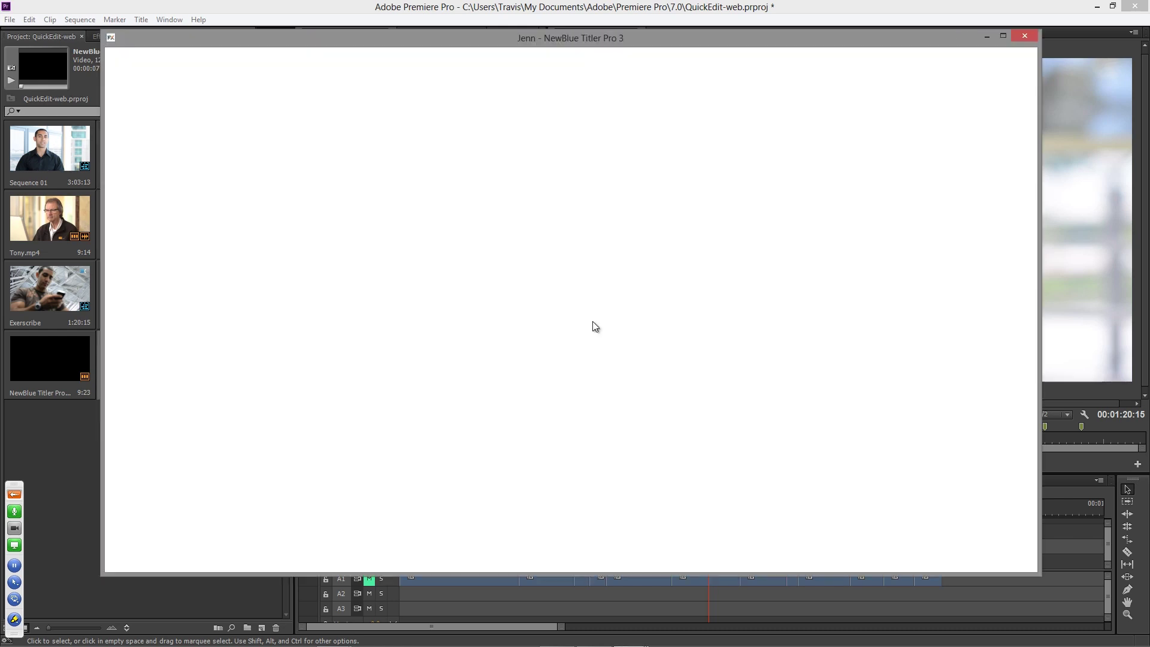
{"action": "left_click", "coordinate": [114, 55]}
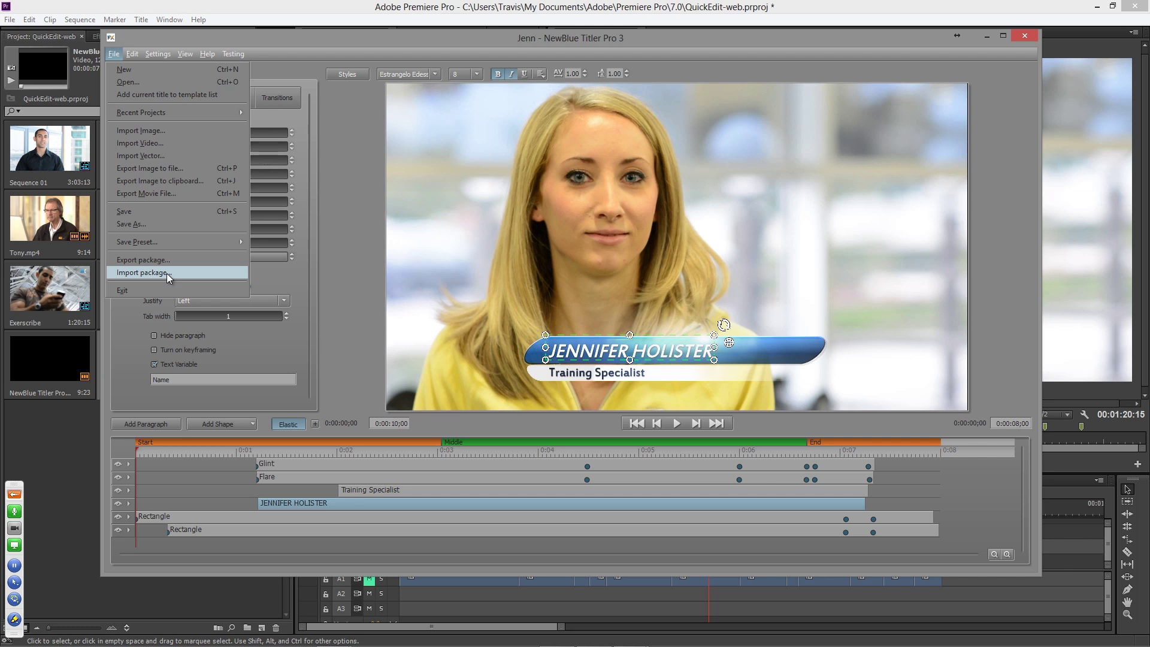
- Close the title designer without saving, close Quick Edit, and jump to the Customer interview clip
{"action": "left_click", "coordinate": [577, 42]}
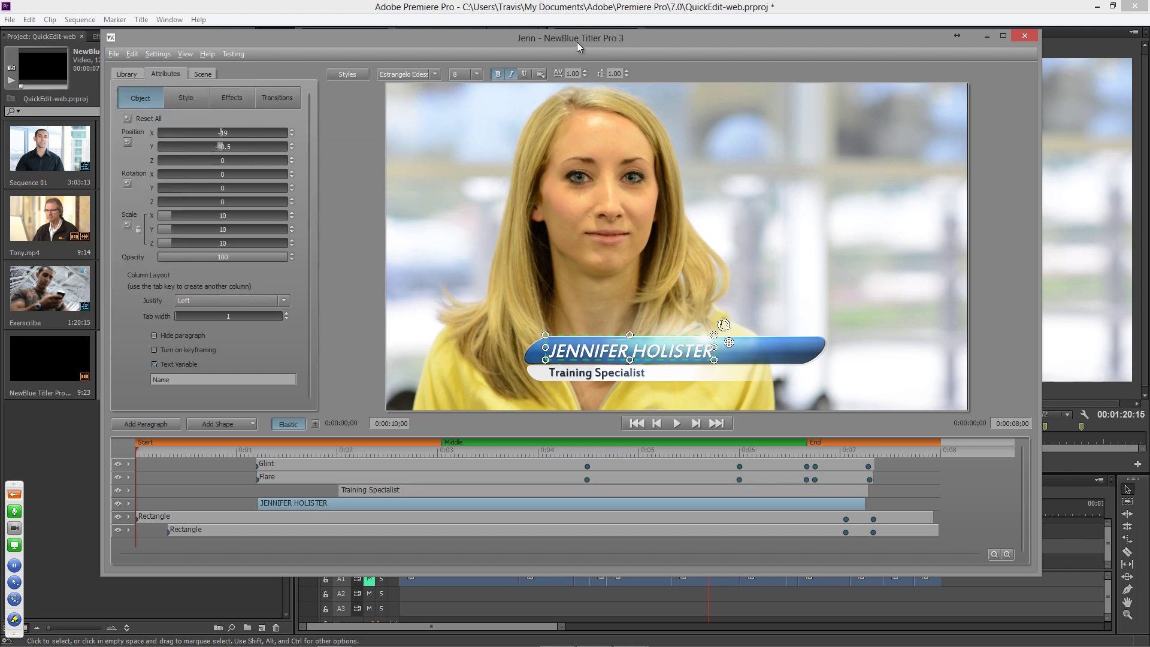
{"action": "left_click", "coordinate": [1024, 36]}
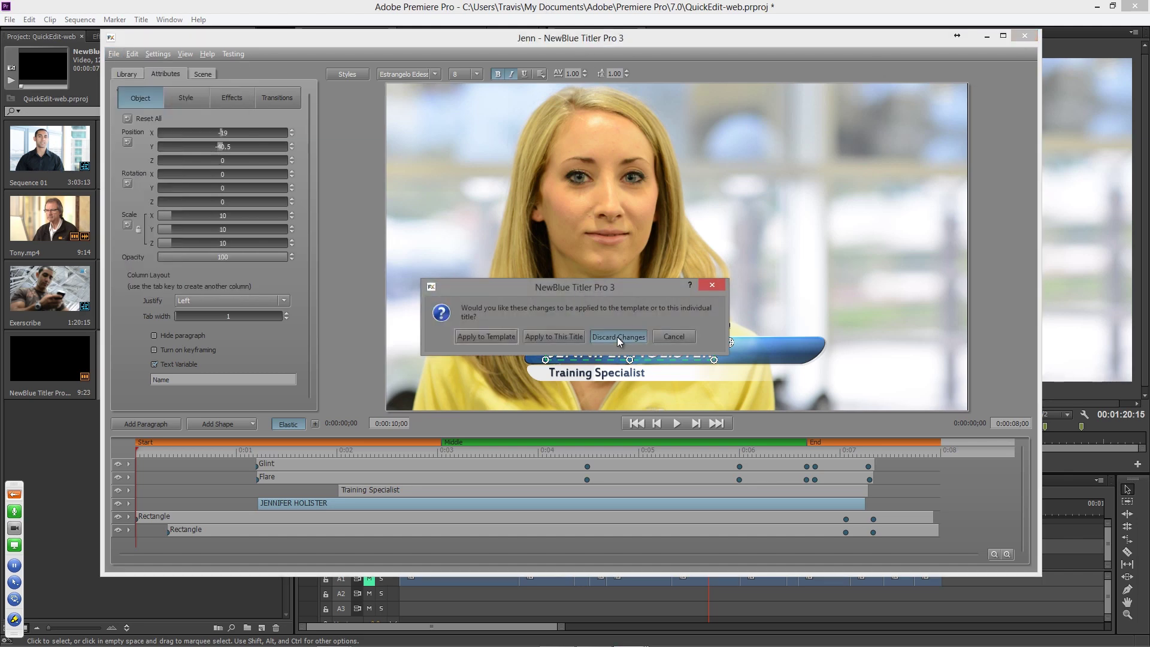
{"action": "left_click", "coordinate": [617, 336]}
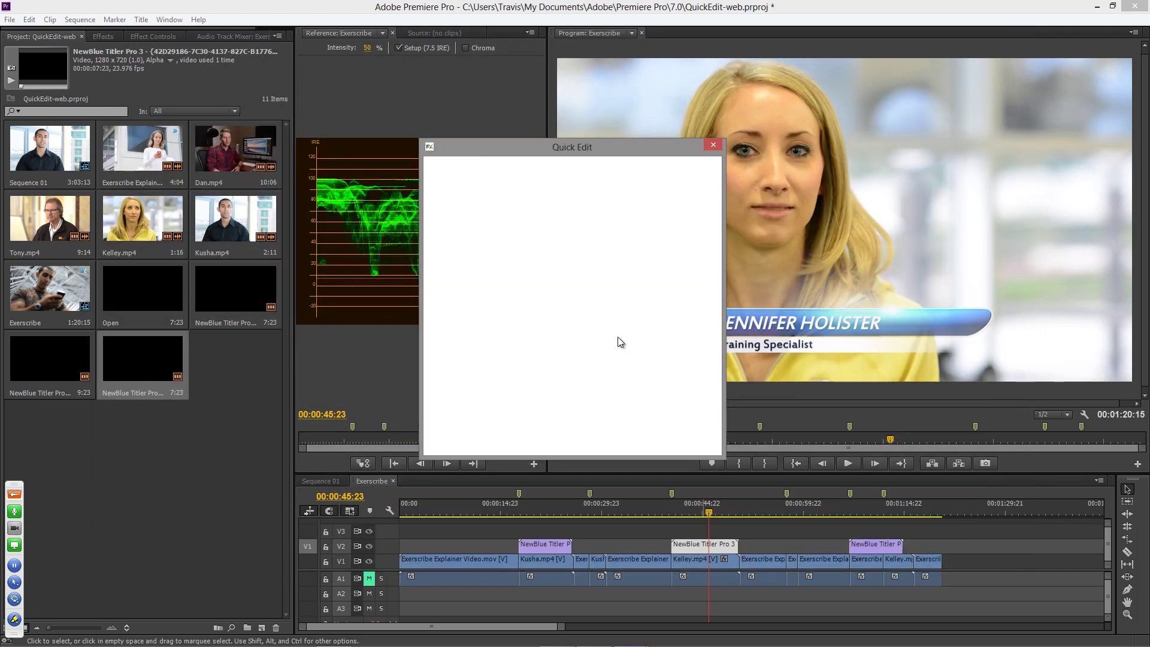
{"action": "left_click", "coordinate": [709, 148]}
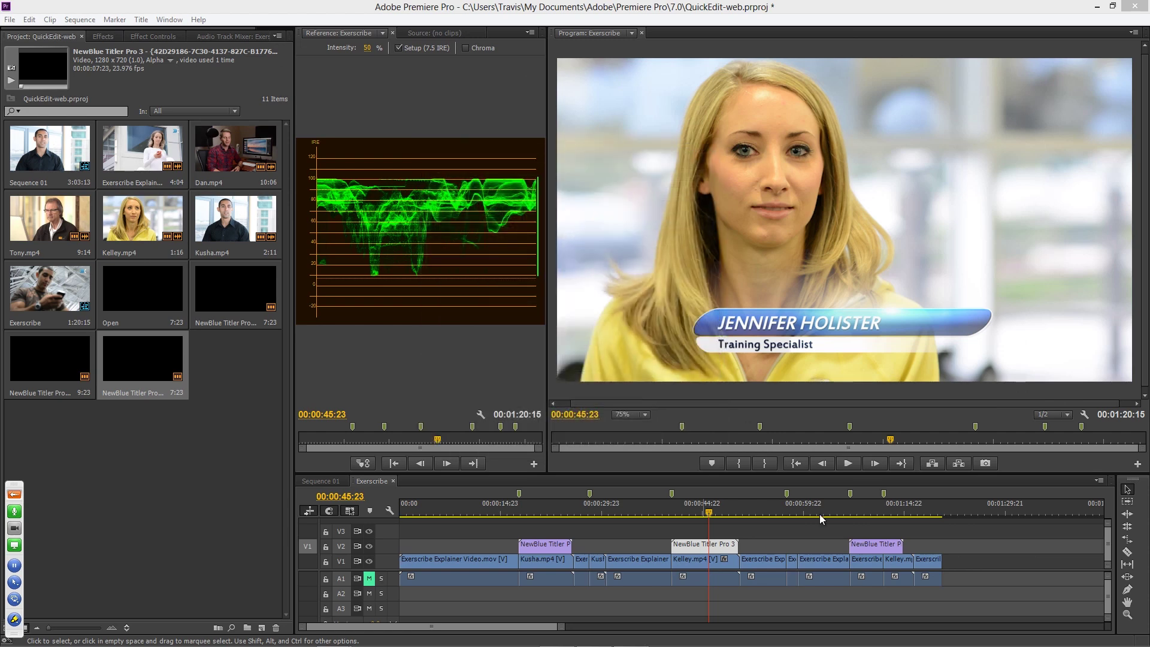
{"action": "left_click", "coordinate": [867, 511]}
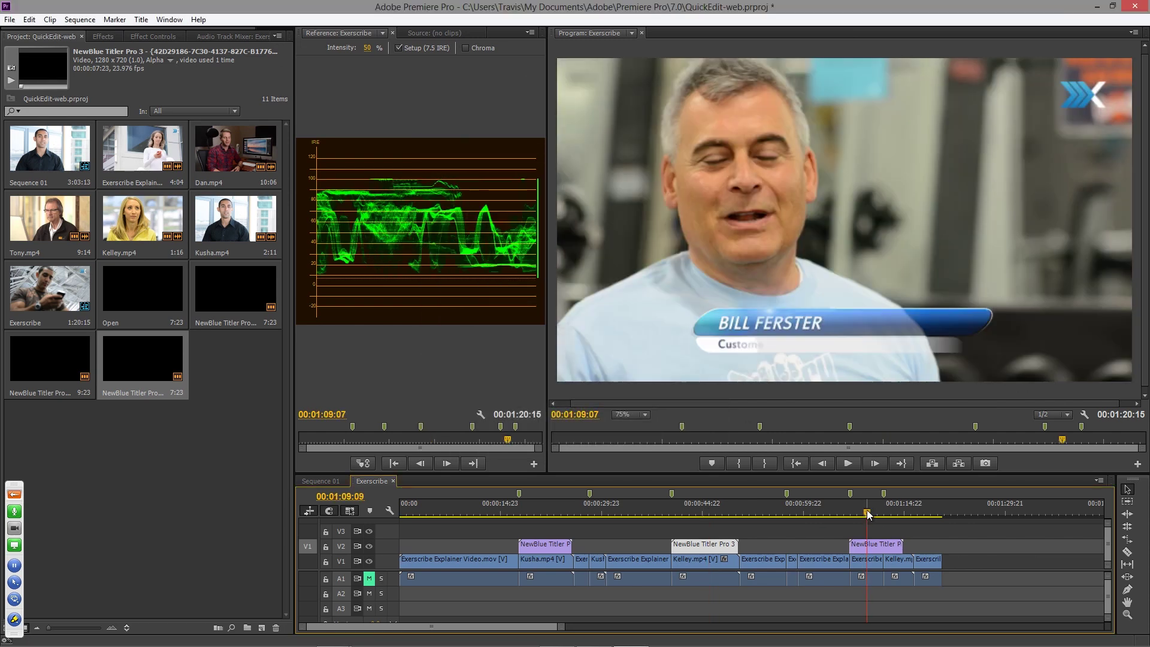
- Nudge the playhead to 00:01:10:02 so the name and 'Customer' lower third read fully
{"action": "left_click_drag", "start_coordinate": [869, 514], "coordinate": [873, 514]}
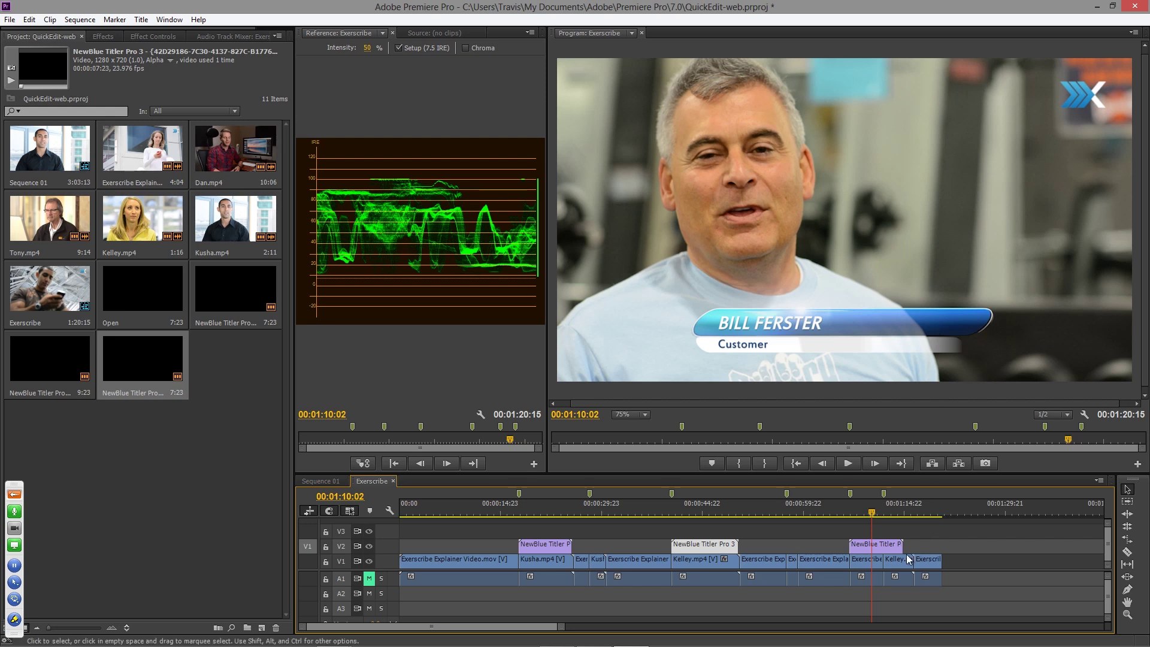
- Open the Customer interviewee's NewBlue title clip in Quick Edit, then in the full Title Designer
{"action": "double_click", "coordinate": [871, 544]}
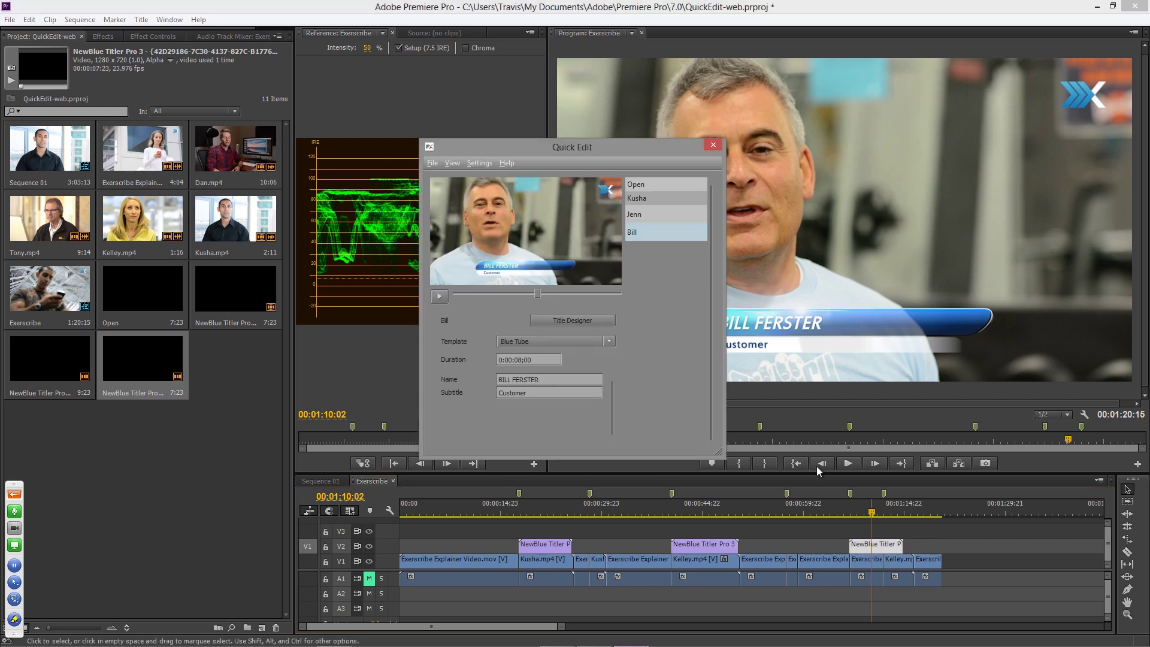
{"action": "left_click", "coordinate": [582, 321]}
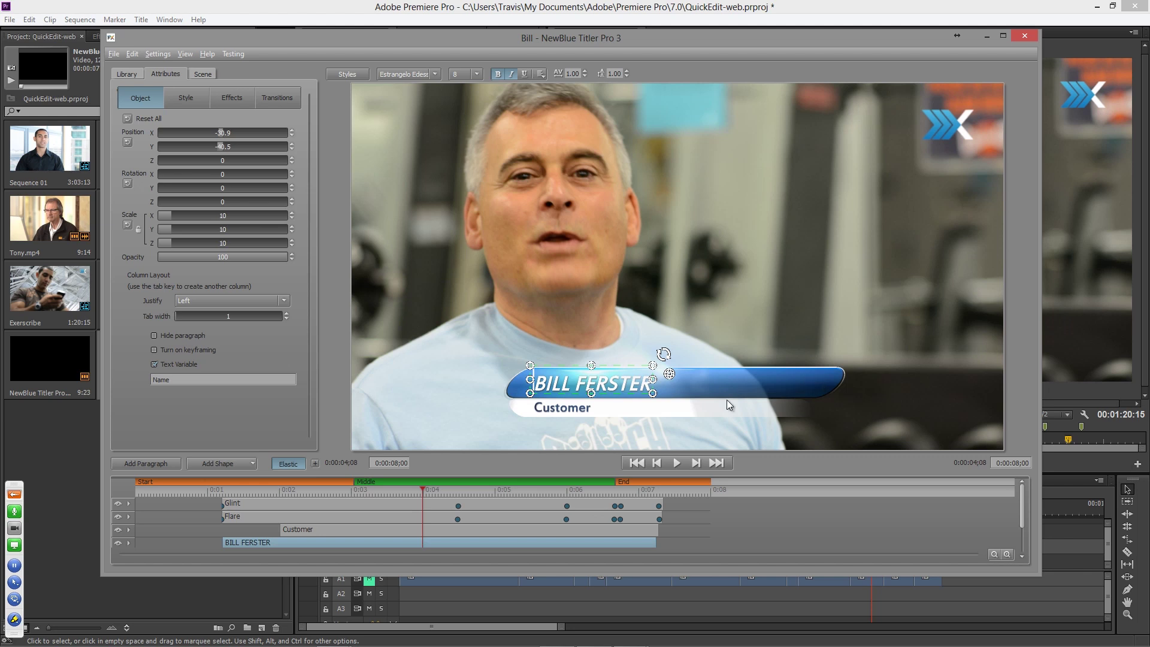
- Turn off keyframing on both the outer and inner Rectangle layers
{"action": "left_click_drag", "start_coordinate": [460, 473], "coordinate": [458, 443]}
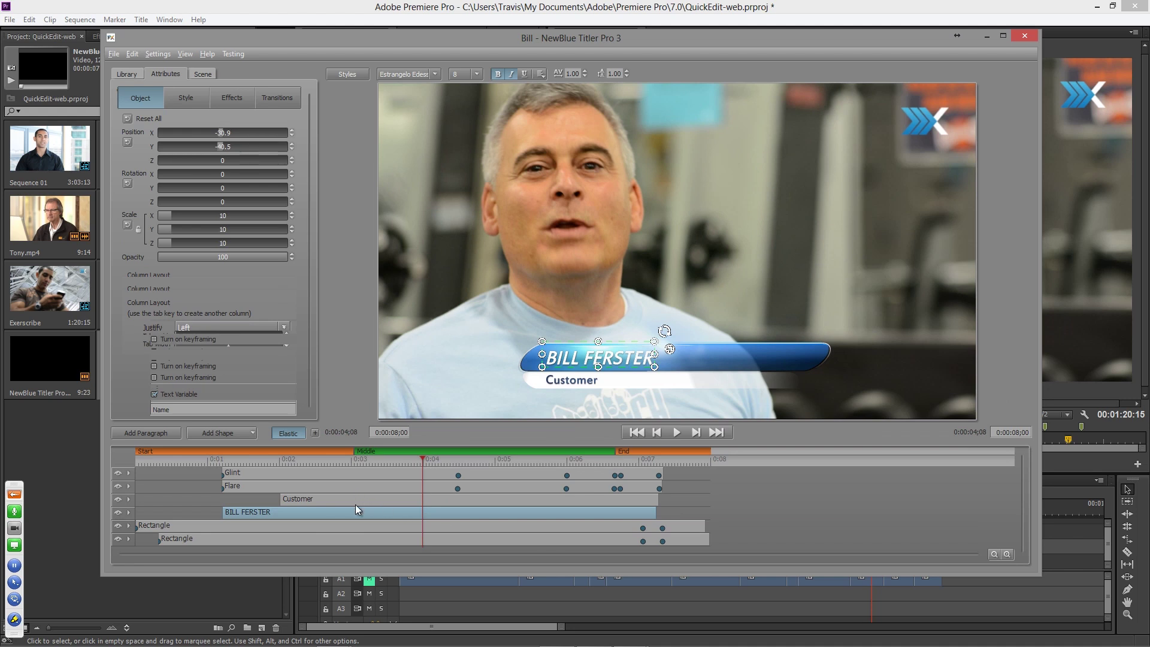
{"action": "left_click", "coordinate": [318, 526]}
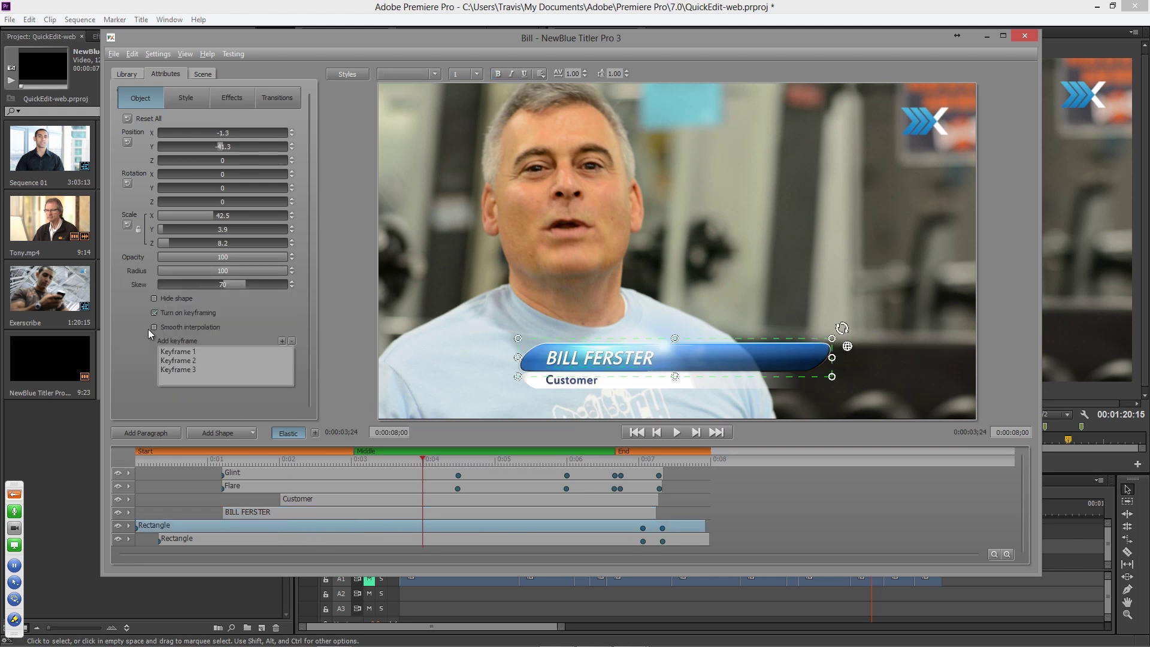
{"action": "left_click", "coordinate": [154, 312]}
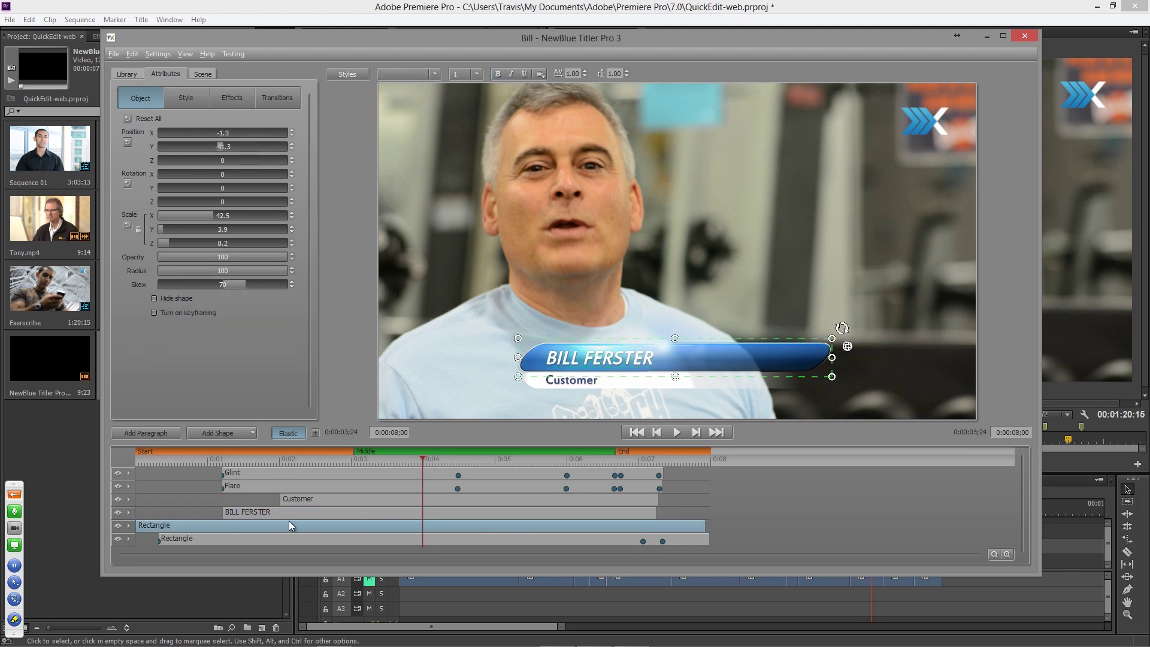
{"action": "left_click", "coordinate": [297, 539]}
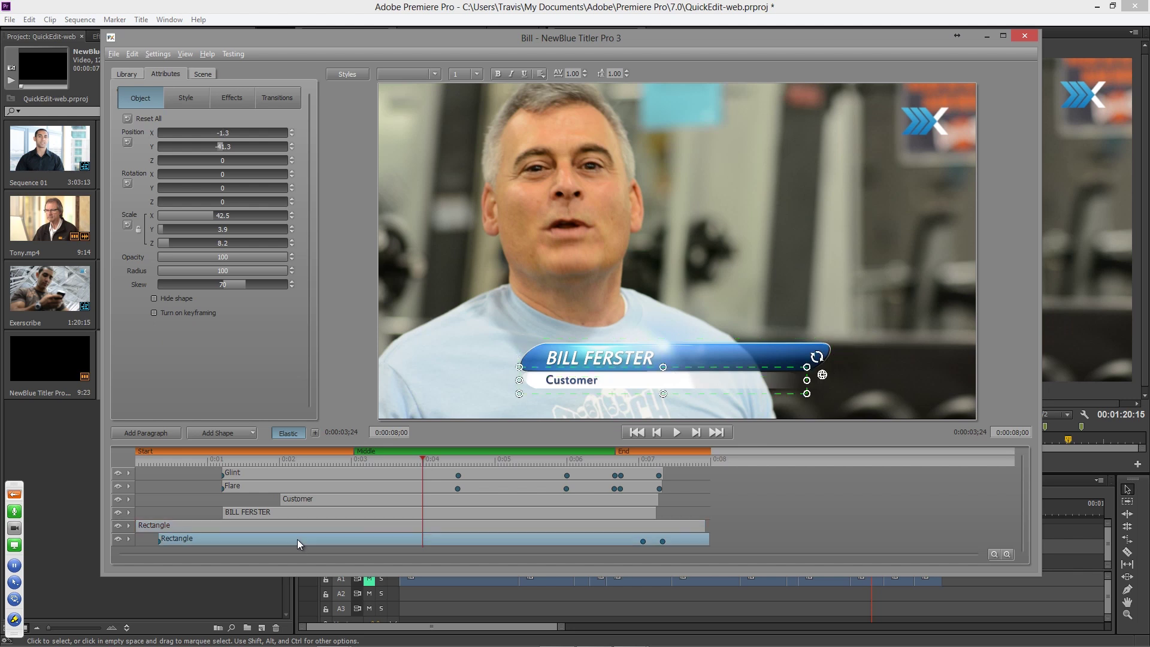
{"action": "left_click", "coordinate": [154, 312]}
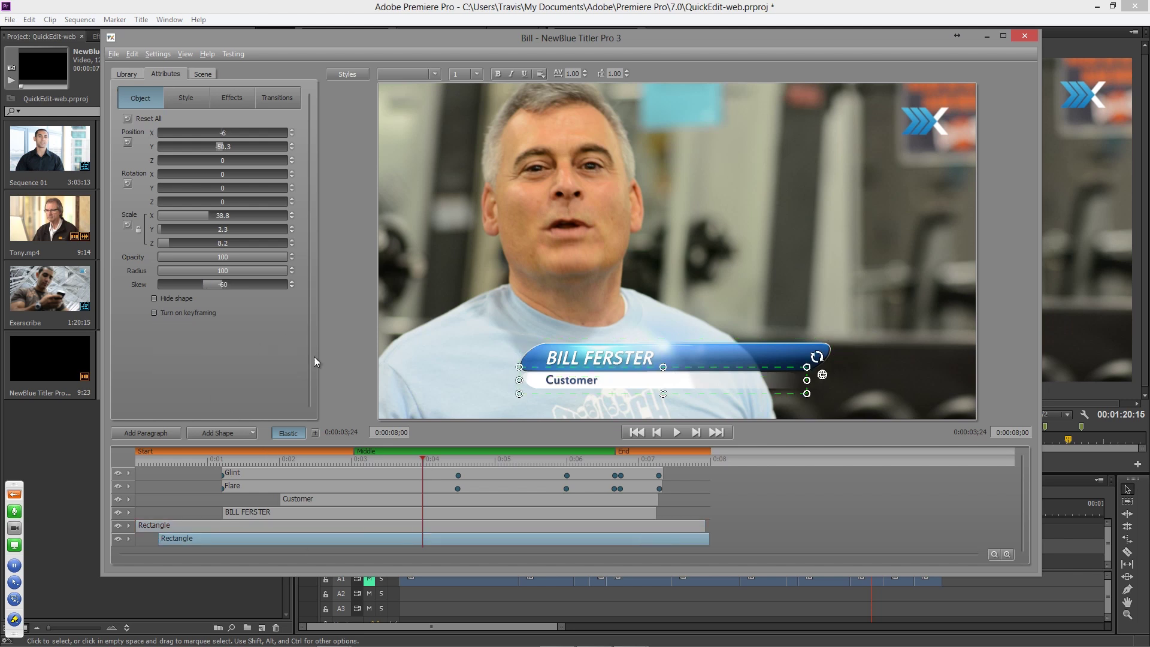
- Select the blue bar's outer rectangle and bring up its style settings
{"action": "left_click", "coordinate": [803, 351]}
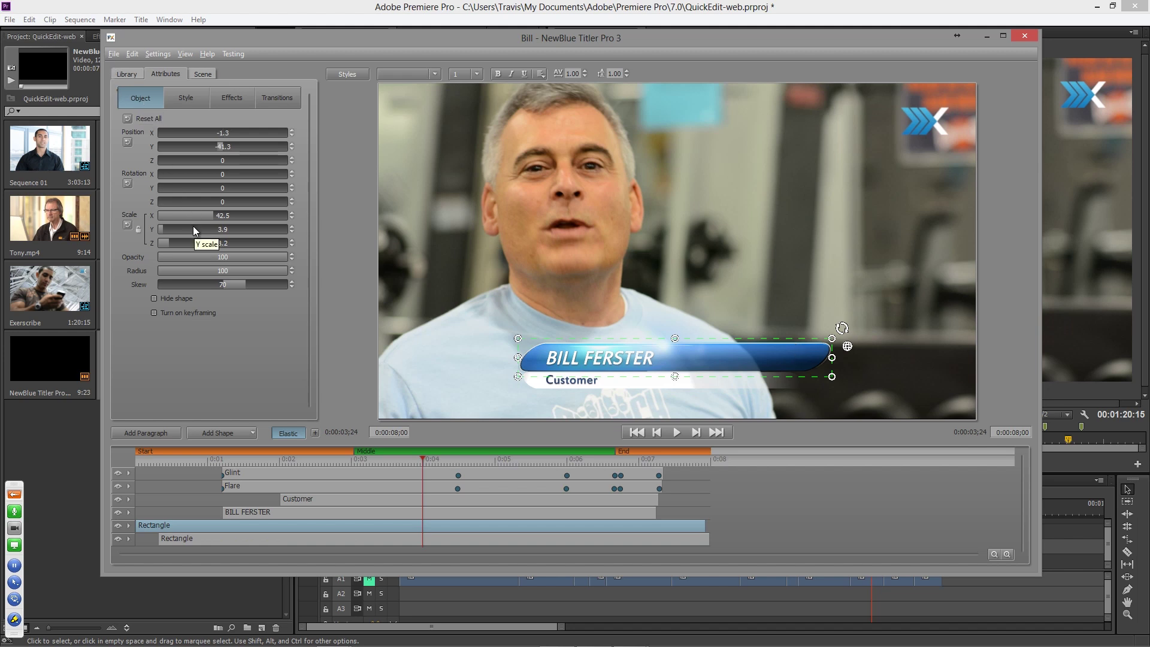
{"action": "left_click", "coordinate": [252, 435]}
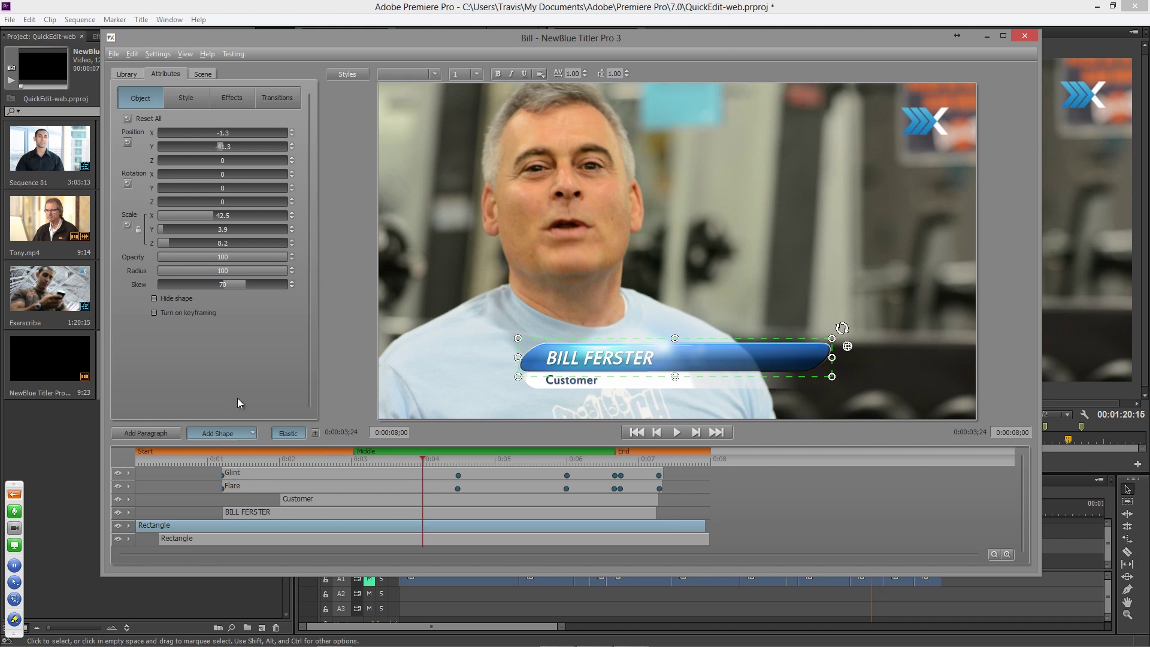
{"action": "left_click", "coordinate": [187, 99]}
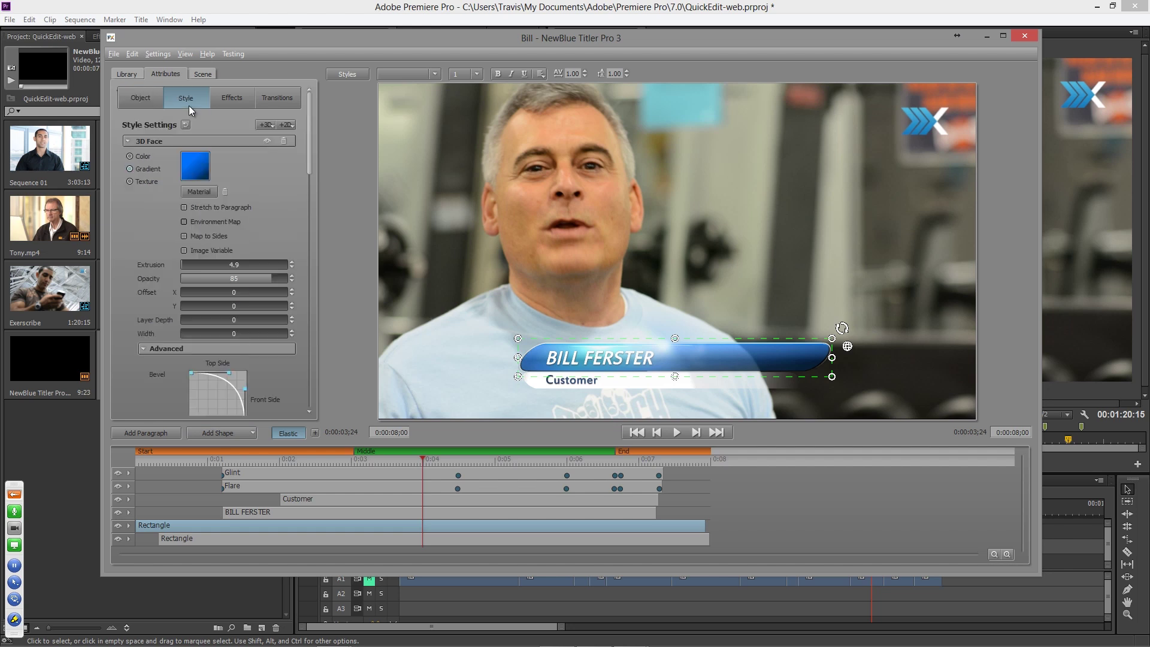
{"action": "left_click", "coordinate": [128, 142]}
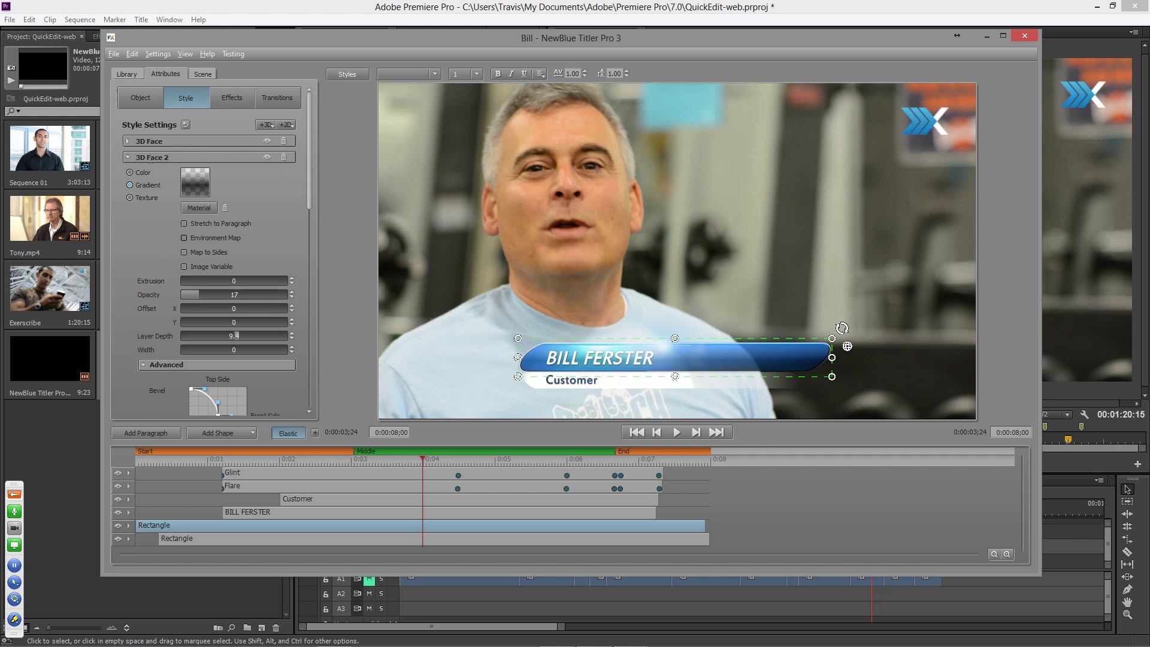
{"action": "left_click", "coordinate": [128, 157]}
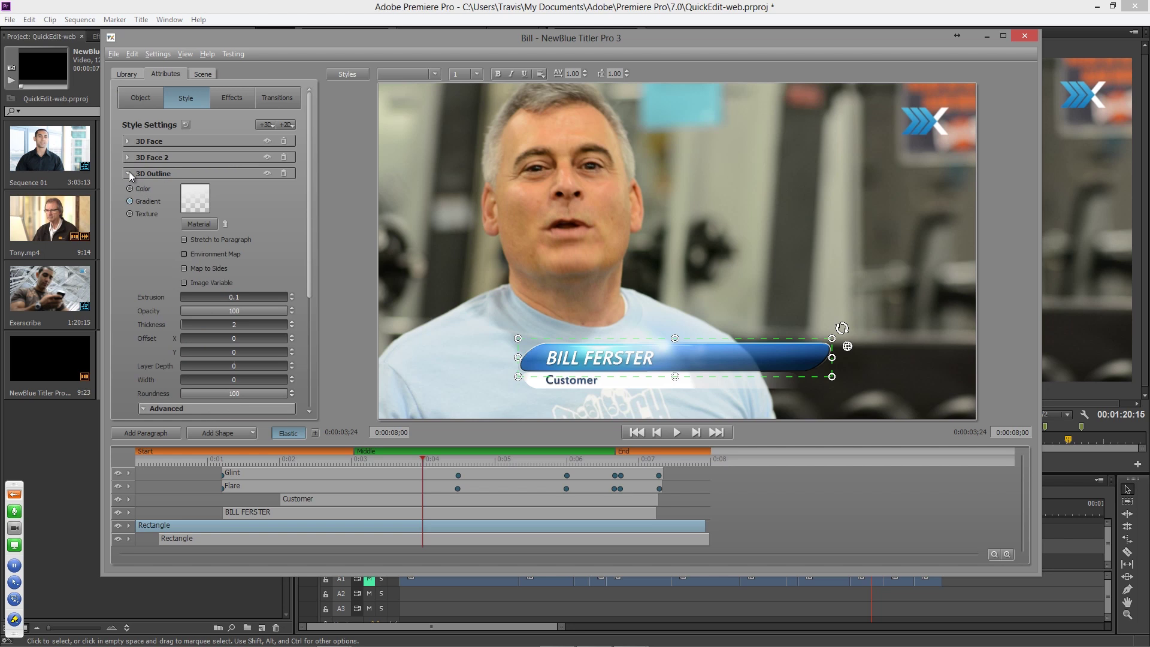
{"action": "left_click", "coordinate": [128, 173]}
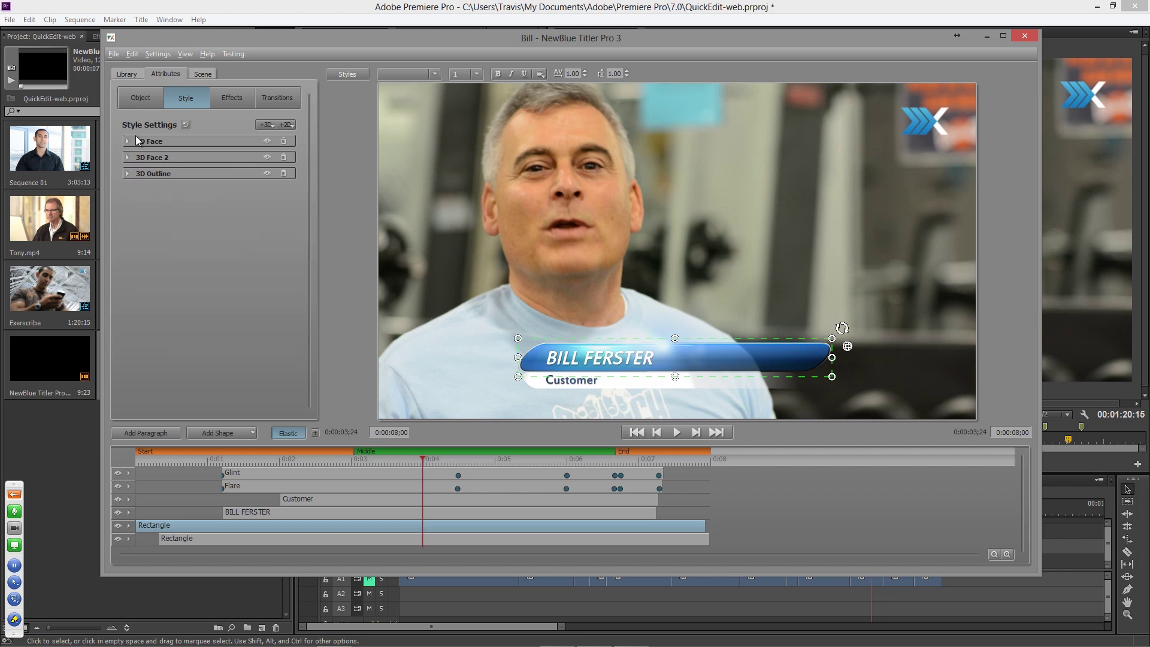
{"action": "left_click", "coordinate": [136, 99]}
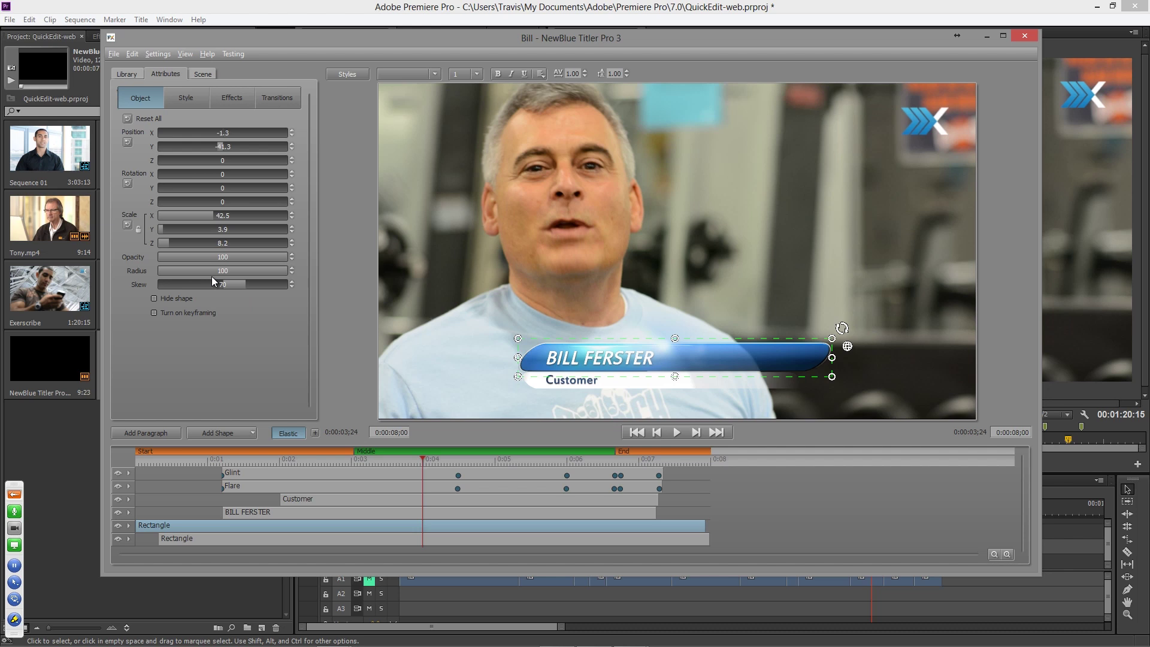
- Set the blue bar's corner radius to 0 and reverse its skew slant
{"action": "left_click", "coordinate": [283, 275]}
{"action": "left_click_drag", "start_coordinate": [283, 276], "coordinate": [12, 258]}
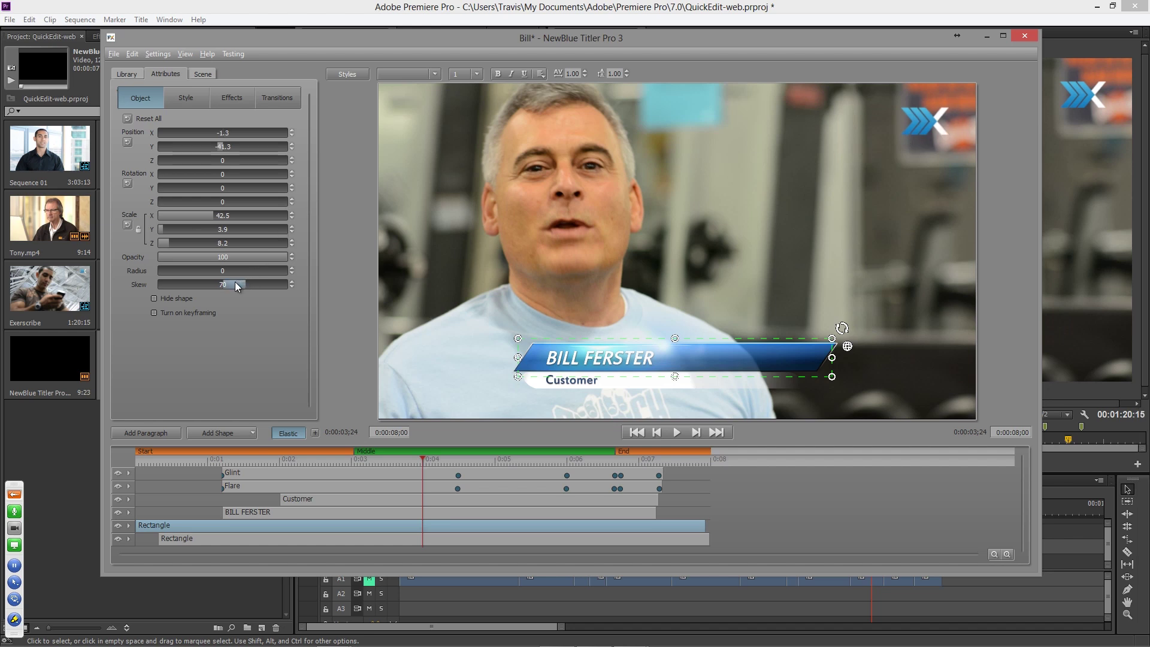
{"action": "left_click_drag", "start_coordinate": [209, 285], "coordinate": [156, 286]}
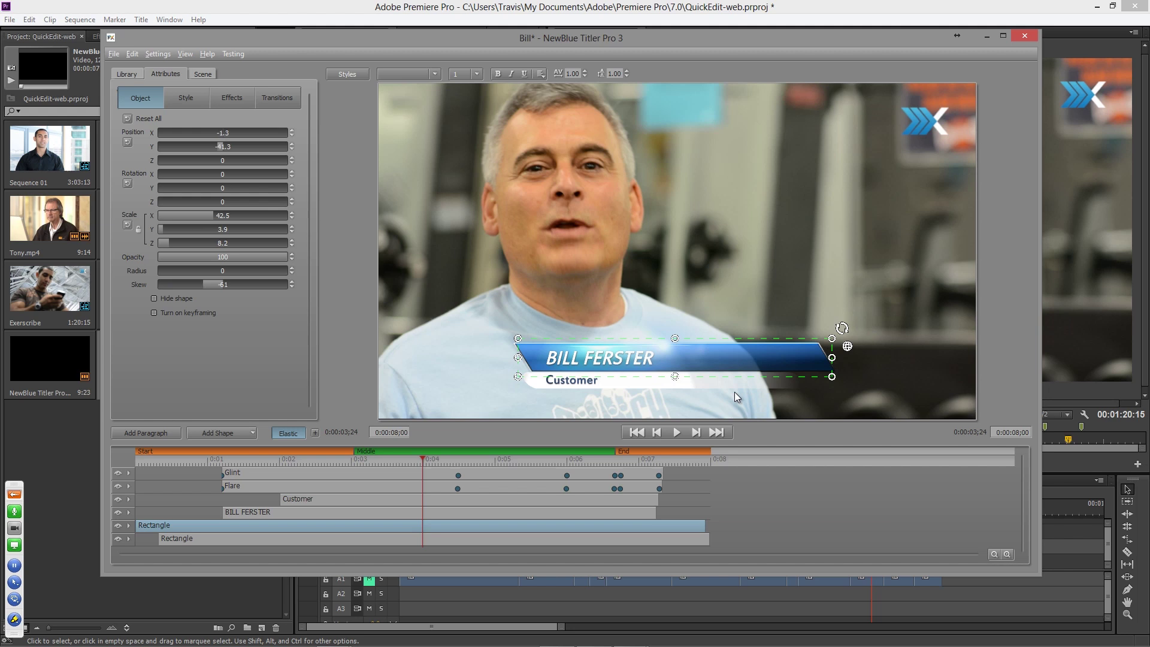
- Set the white bar's corner radius to 0 and increase its skew
{"action": "left_click", "coordinate": [401, 538]}
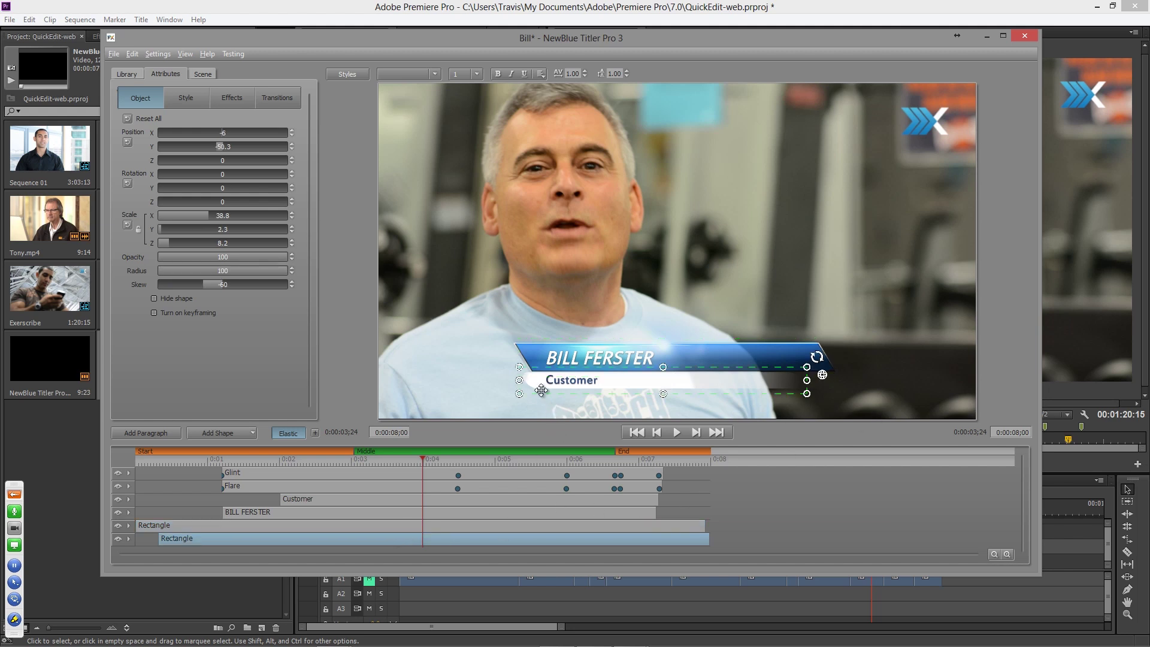
{"action": "left_click_drag", "start_coordinate": [281, 271], "coordinate": [142, 291]}
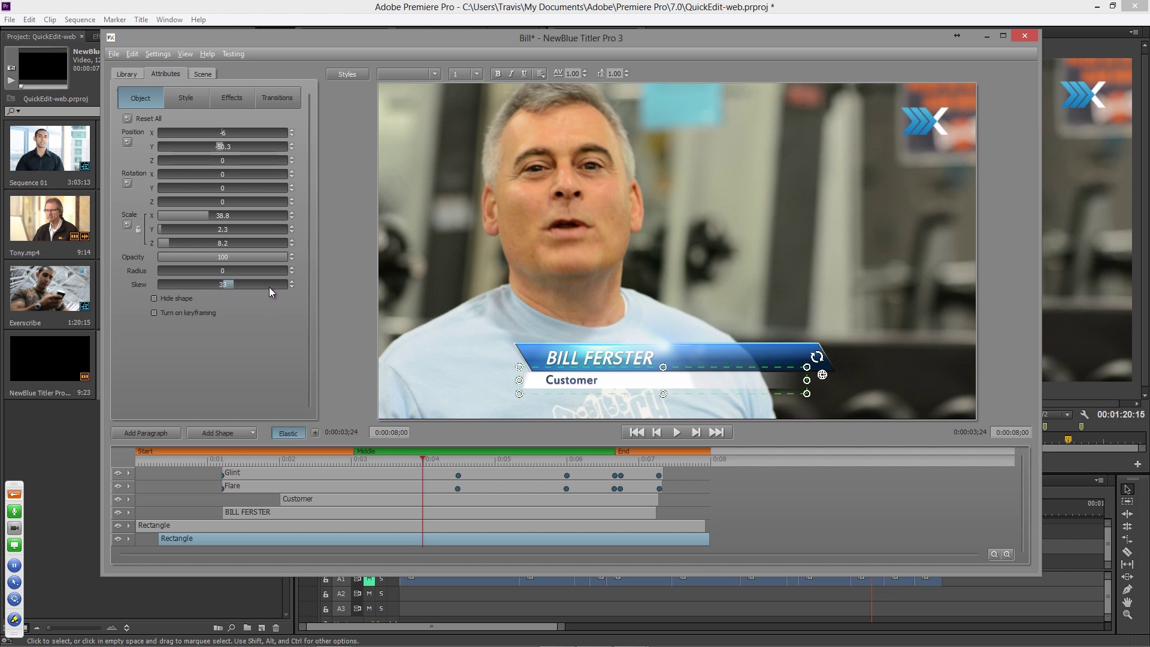
{"action": "left_click_drag", "start_coordinate": [275, 288], "coordinate": [299, 290]}
{"action": "left_click", "coordinate": [777, 315]}
{"action": "left_click", "coordinate": [826, 249]}
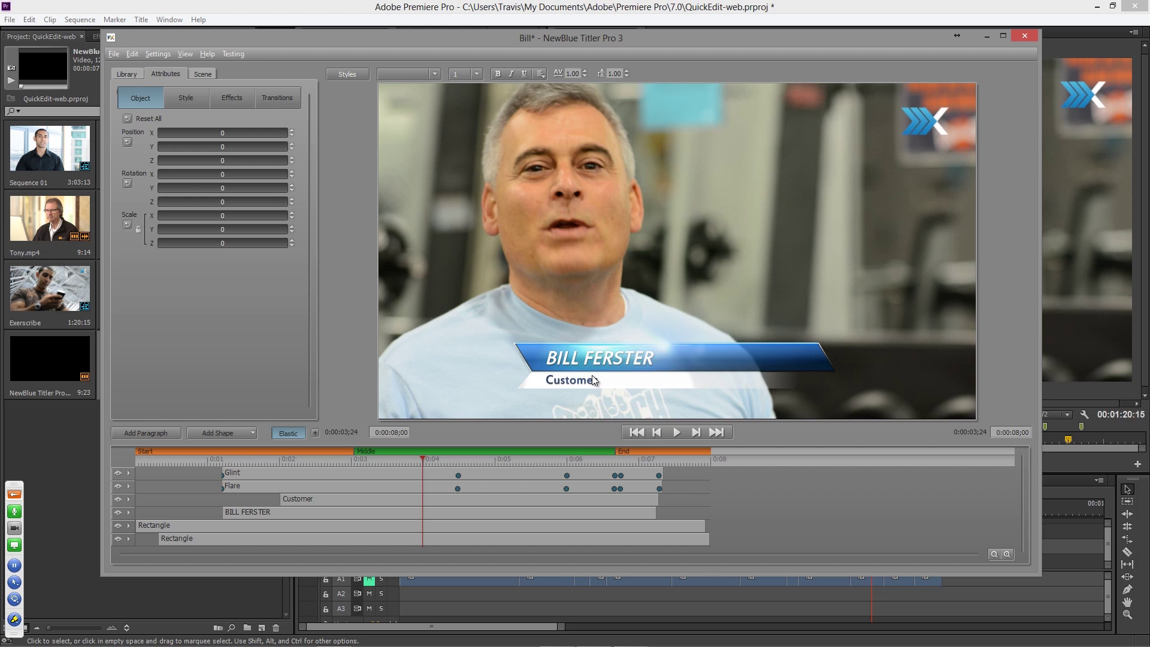
- Change the Customer text's Text Variable name from 'Subtitle' to 'Position'
{"action": "left_click", "coordinate": [560, 364]}
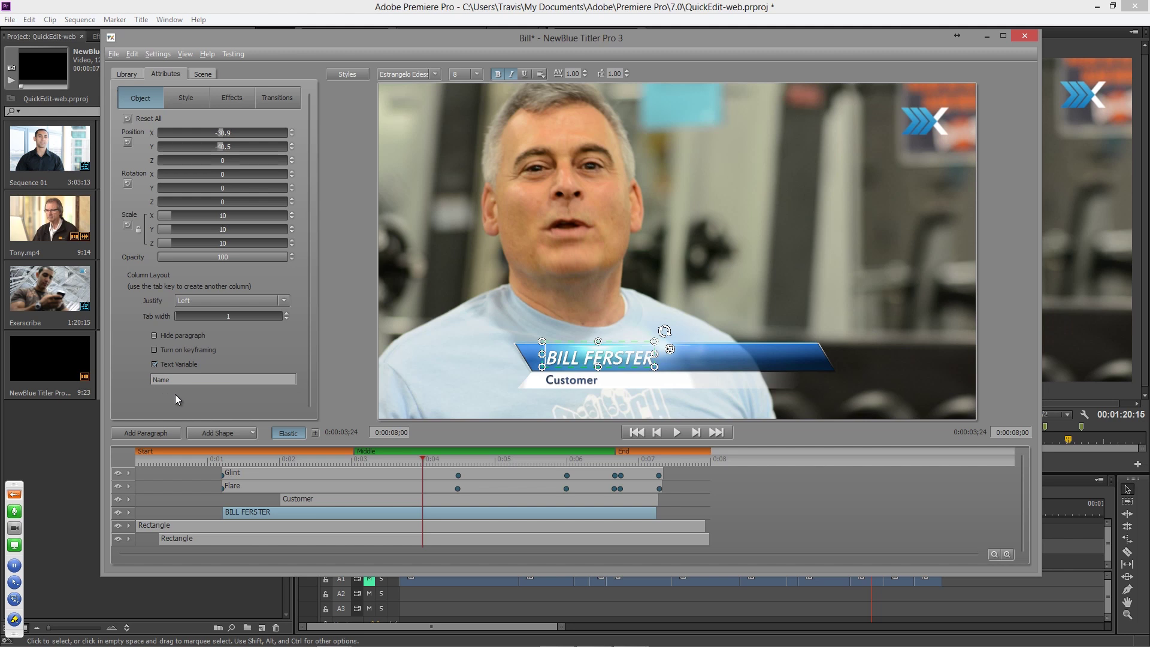
{"action": "left_click", "coordinate": [551, 382]}
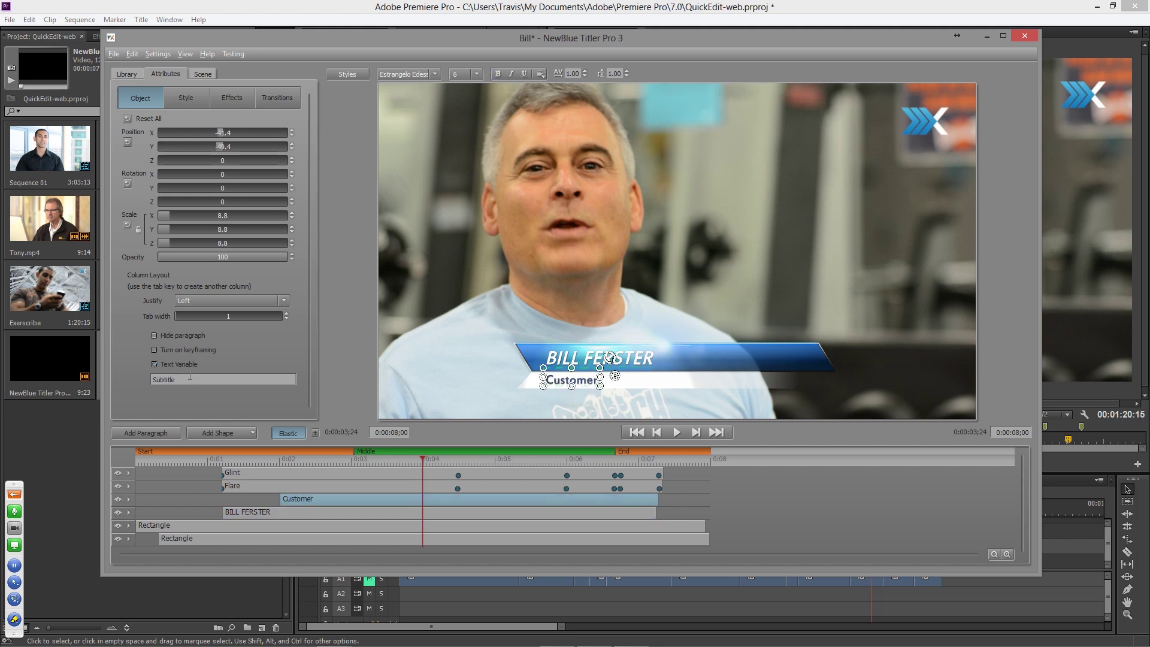
{"action": "left_click_drag", "start_coordinate": [188, 378], "coordinate": [140, 379]}
{"action": "type", "text": "Position"}
{"action": "left_click", "coordinate": [782, 351]}
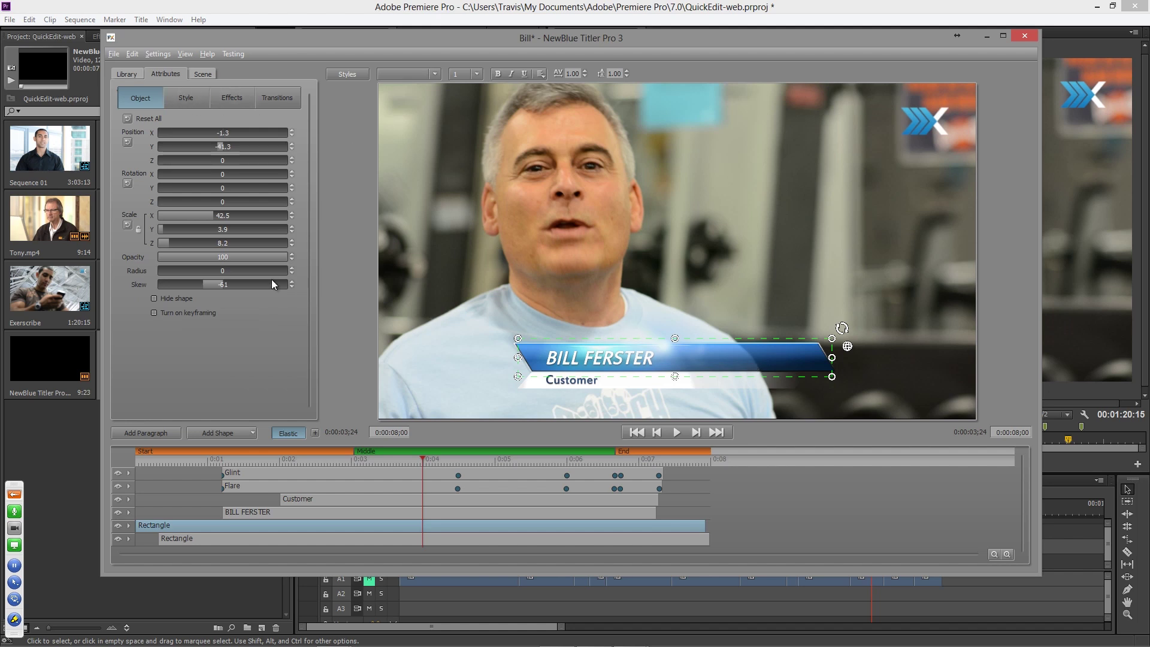
- Fill the blue bar's 3D Face with the 'Blue background' image texture
{"action": "left_click", "coordinate": [190, 105]}
{"action": "left_click", "coordinate": [128, 141]}
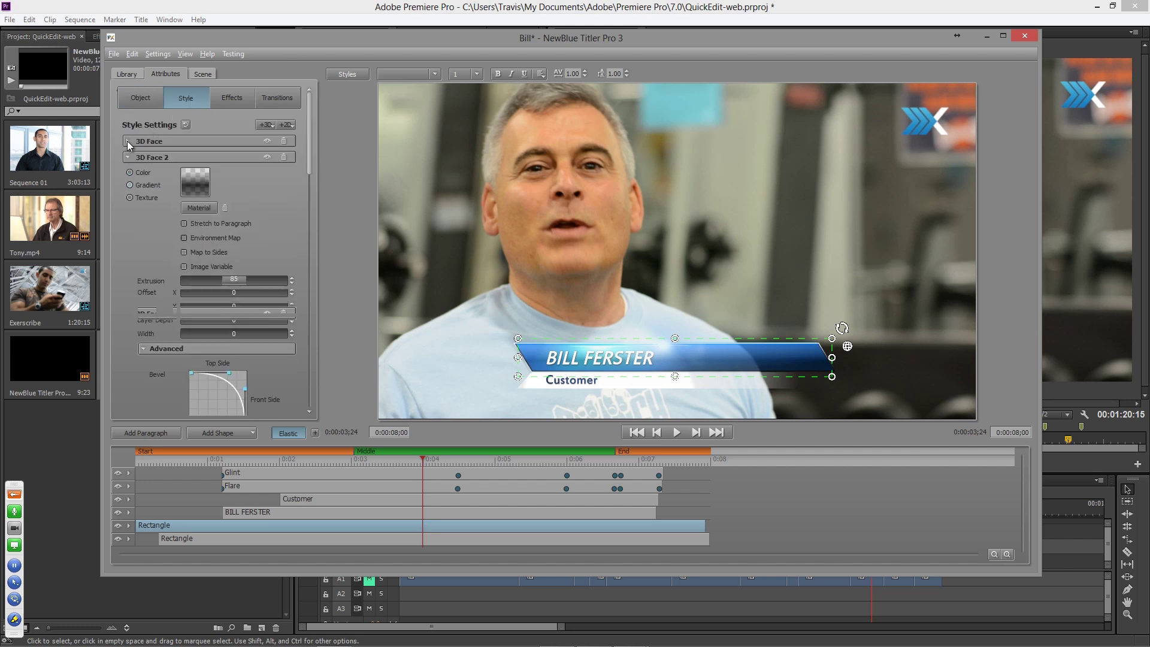
{"action": "left_click", "coordinate": [127, 173]}
{"action": "left_click", "coordinate": [128, 174]}
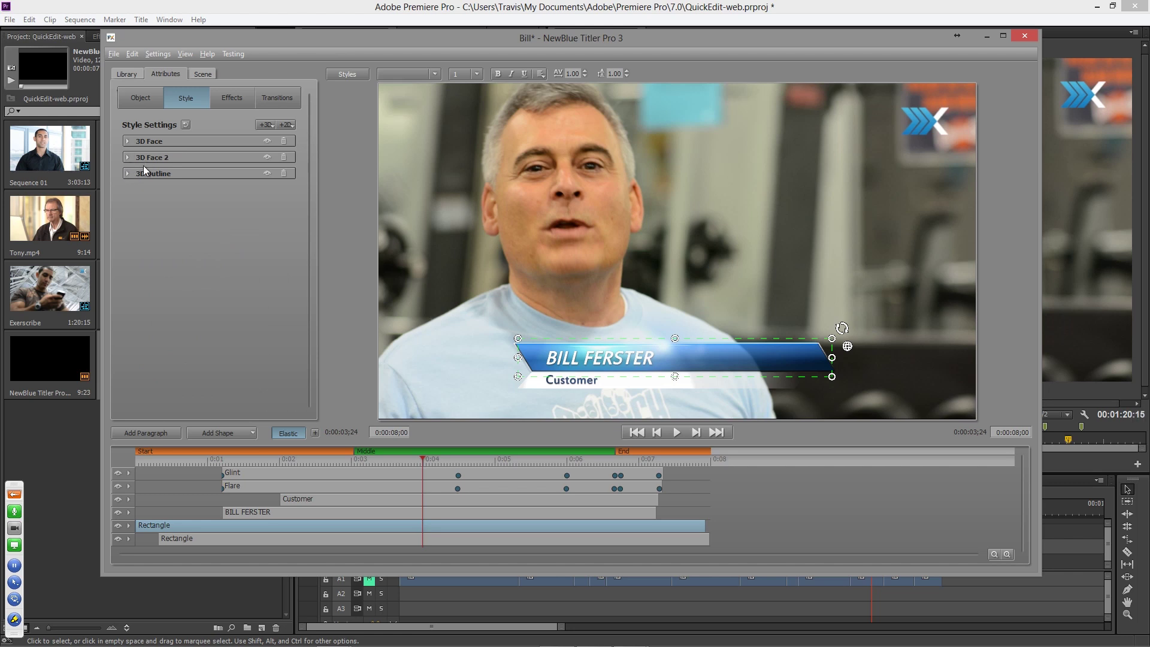
{"action": "left_click", "coordinate": [127, 142]}
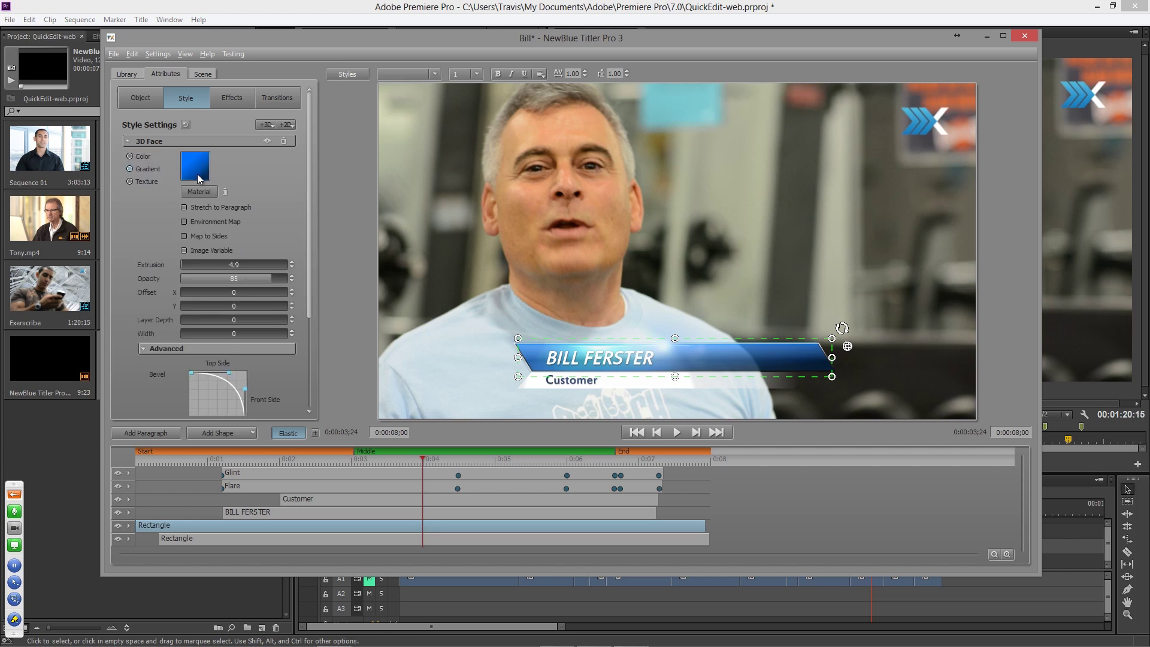
{"action": "left_click", "coordinate": [130, 182]}
{"action": "left_click", "coordinate": [196, 169]}
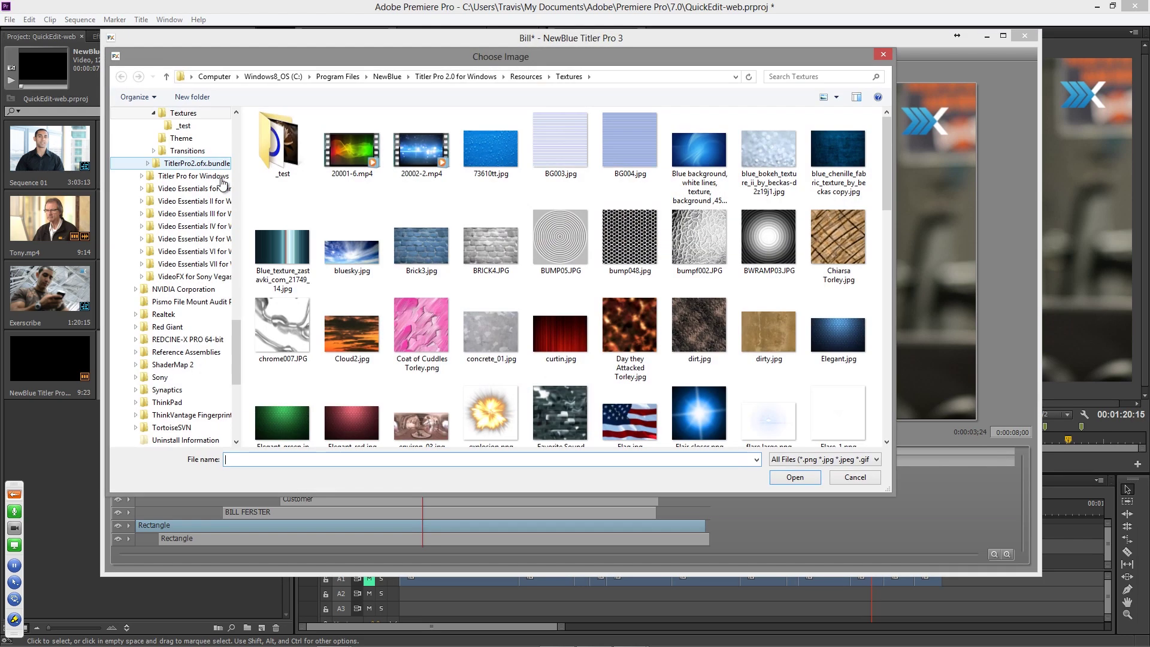
{"action": "double_click", "coordinate": [707, 146]}
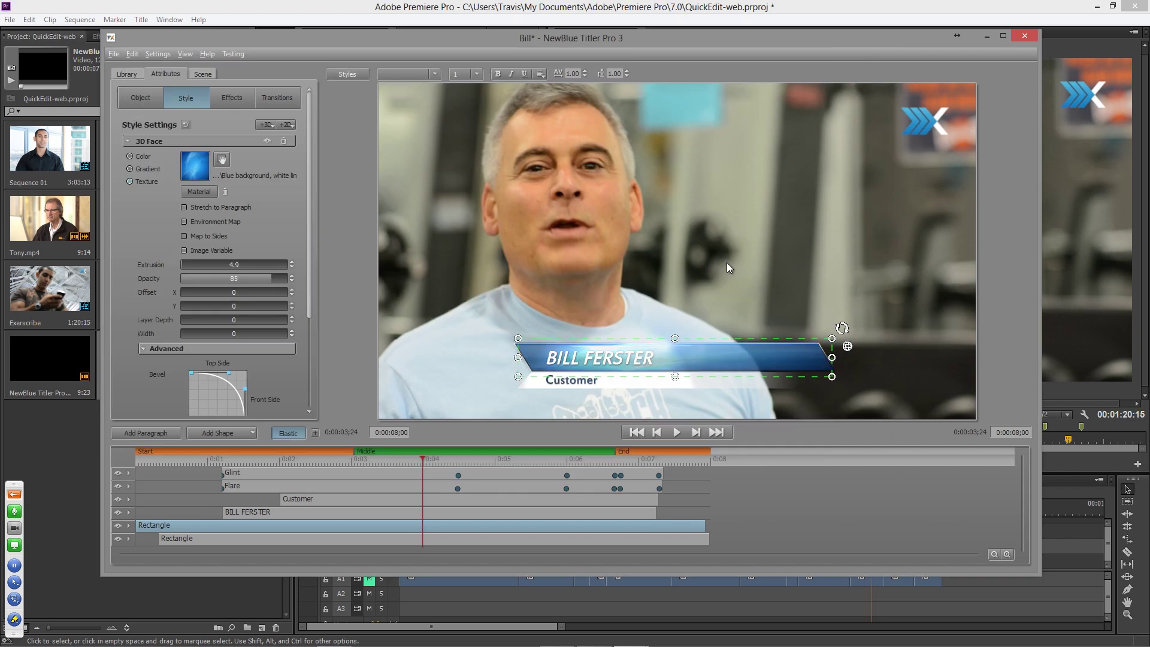
- Shrink the texture area to fit the banner, then turn texture editing off
{"action": "left_click", "coordinate": [223, 161]}
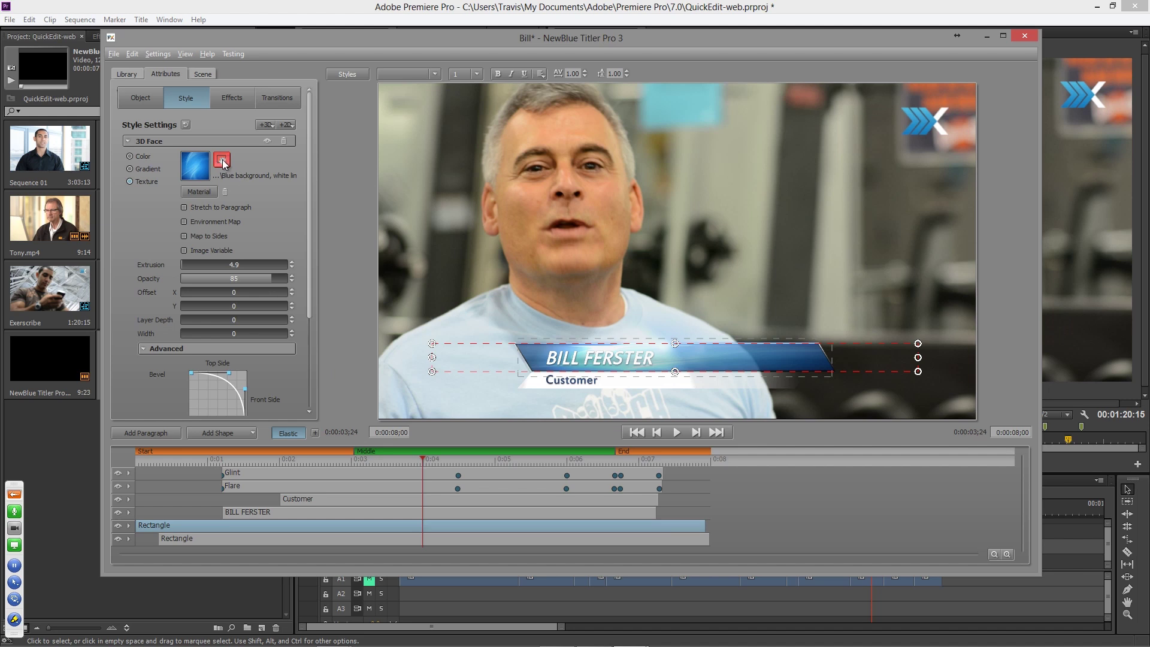
{"action": "left_click_drag", "start_coordinate": [432, 358], "coordinate": [506, 357]}
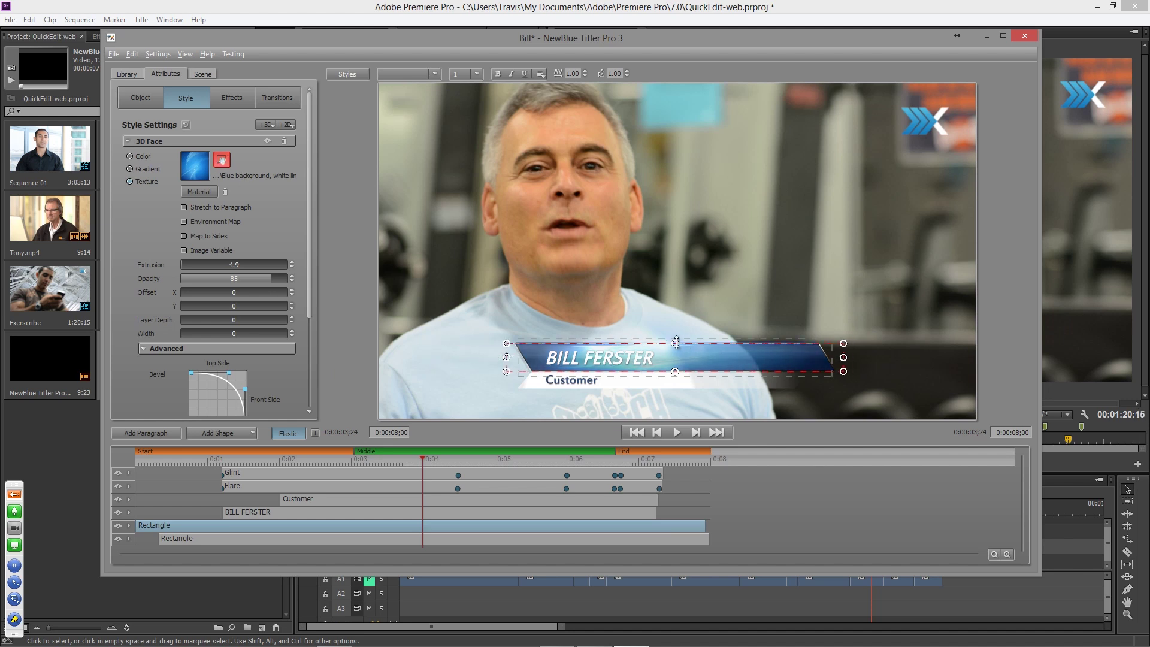
{"action": "left_click", "coordinate": [680, 300]}
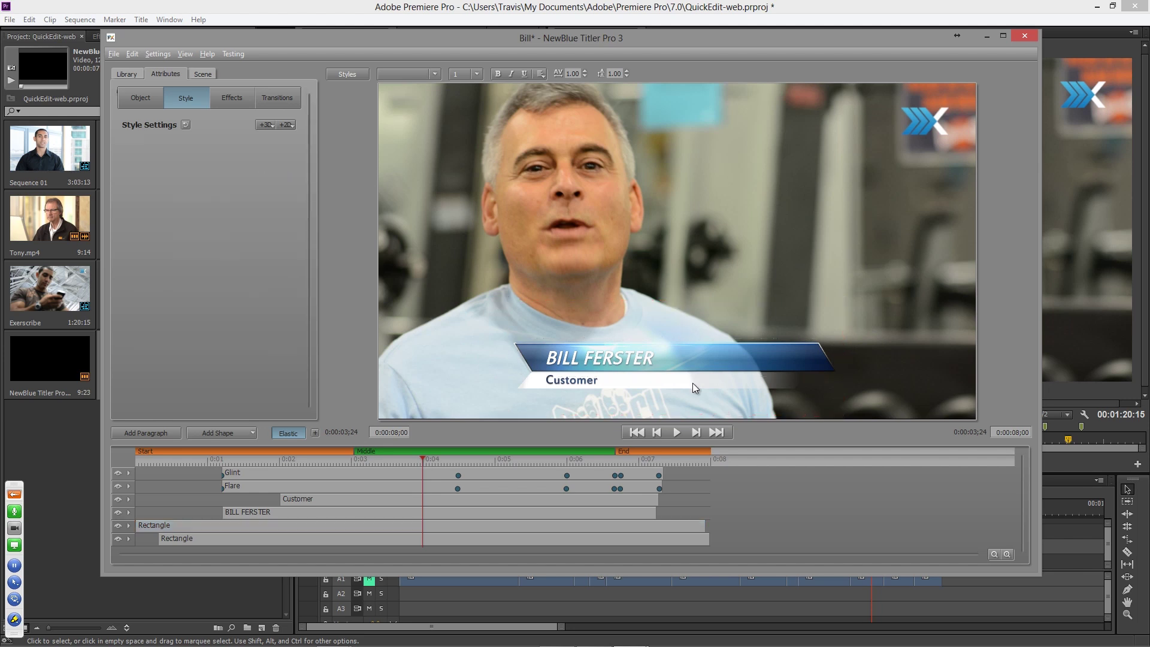
{"action": "left_click", "coordinate": [756, 378]}
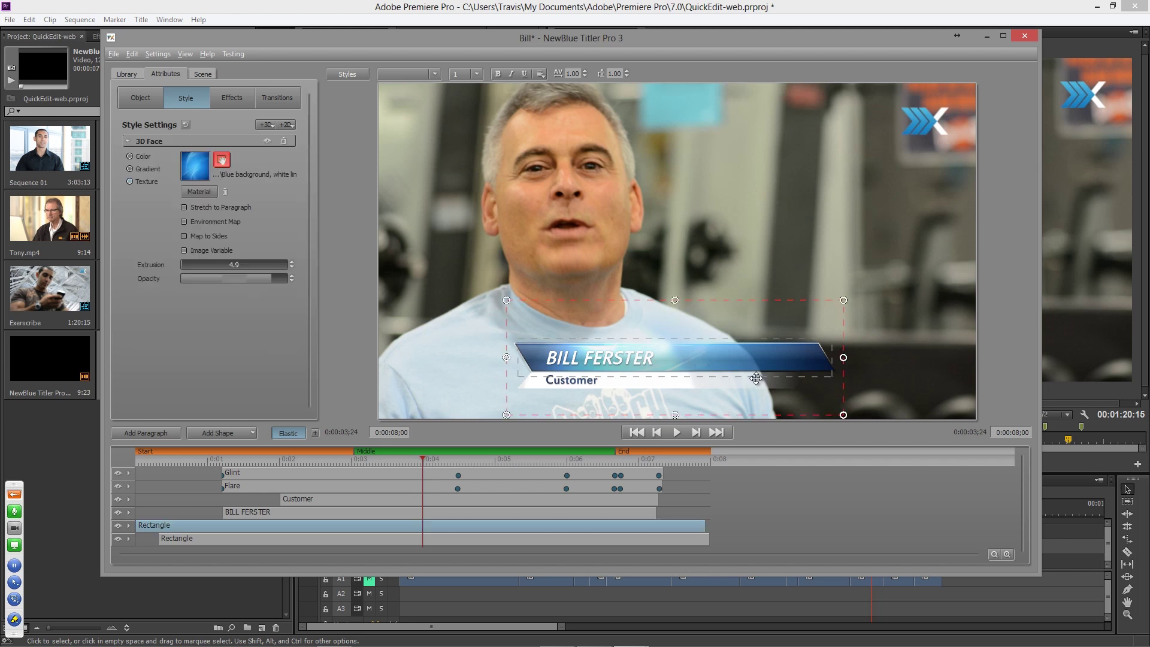
{"action": "left_click", "coordinate": [228, 162]}
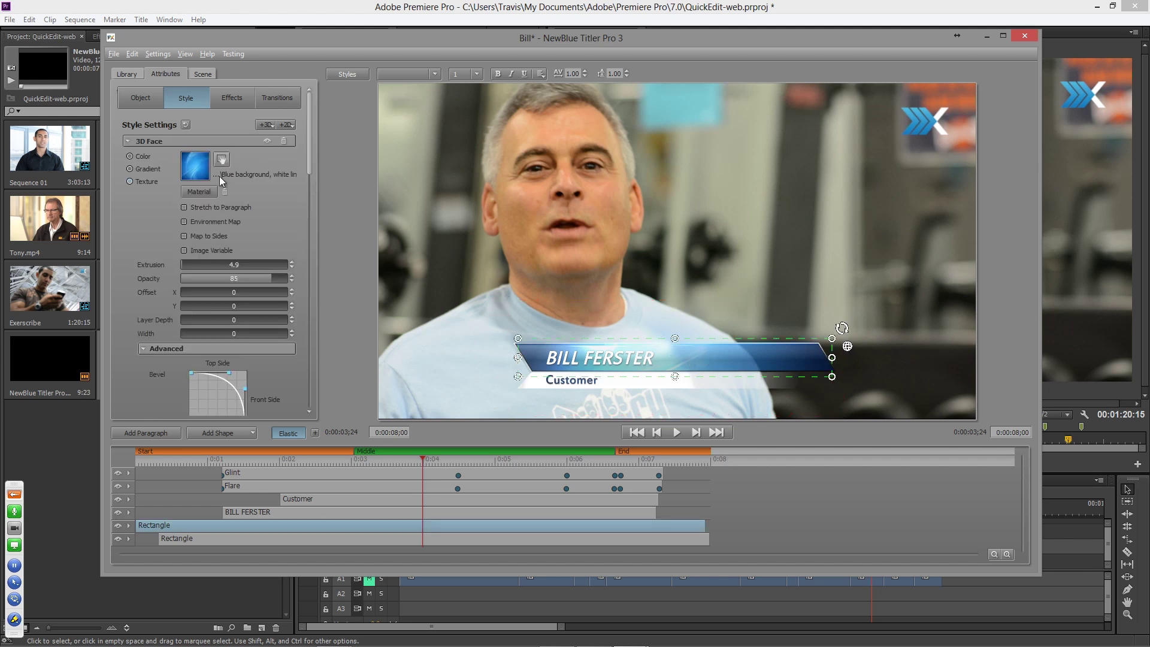
- Make the bar texture an image variable named 'Background' and apply the edits to the template
{"action": "left_click", "coordinate": [184, 251]}
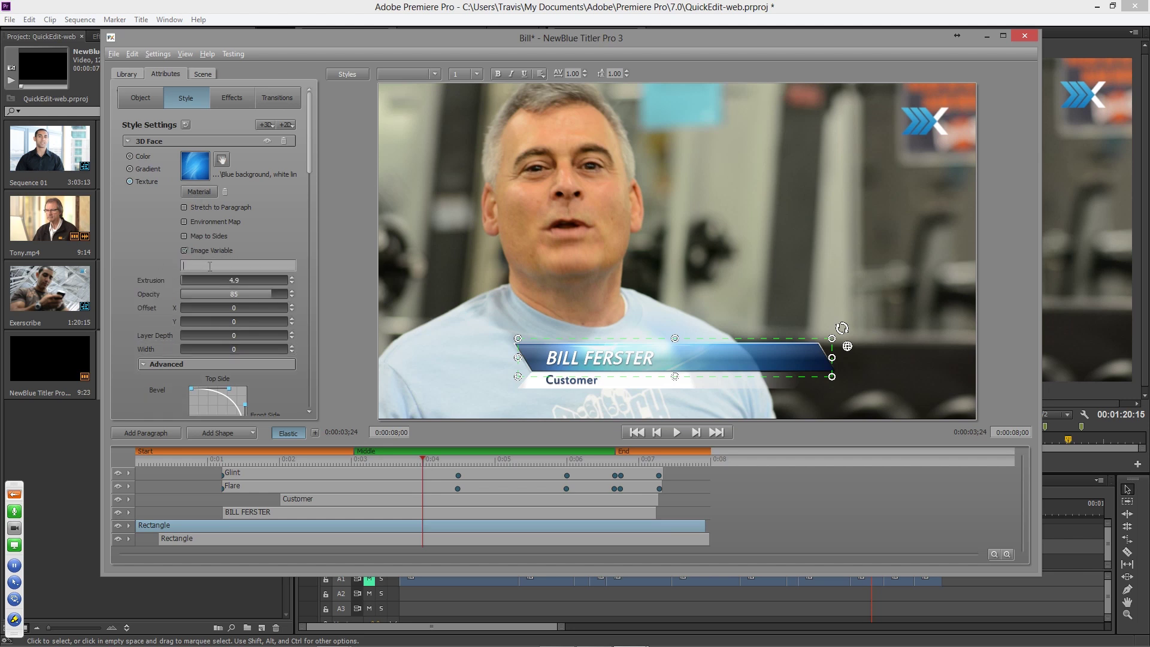
{"action": "left_click", "coordinate": [209, 266]}
{"action": "type", "text": "Background"}
{"action": "left_click", "coordinate": [1026, 36]}
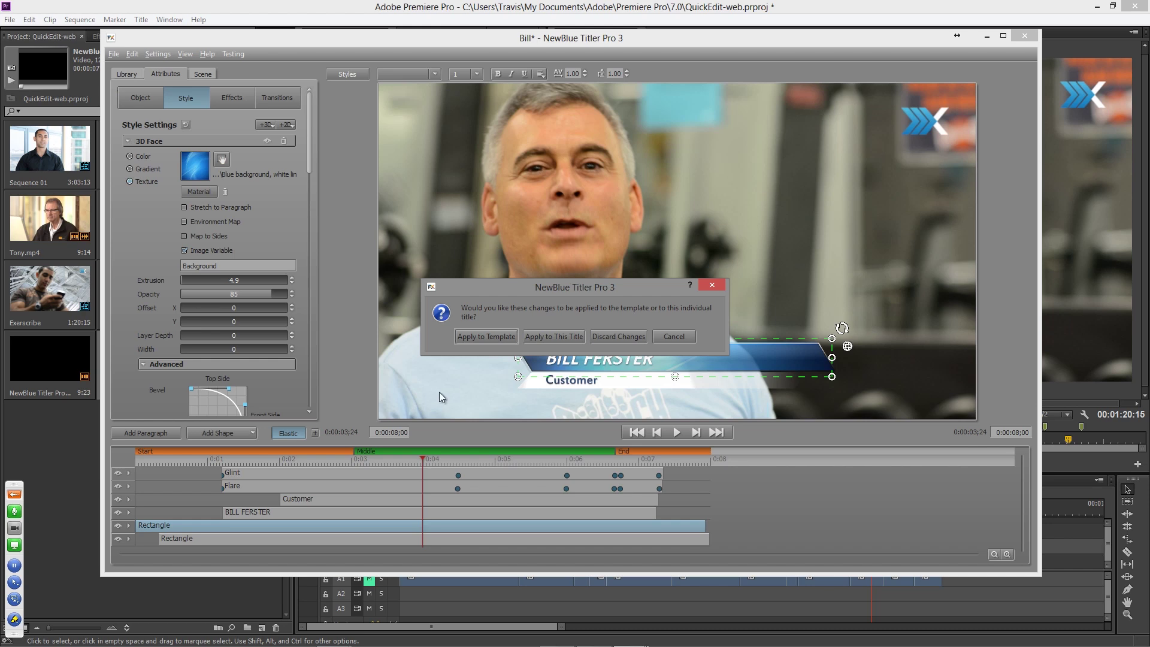
{"action": "left_click", "coordinate": [498, 337]}
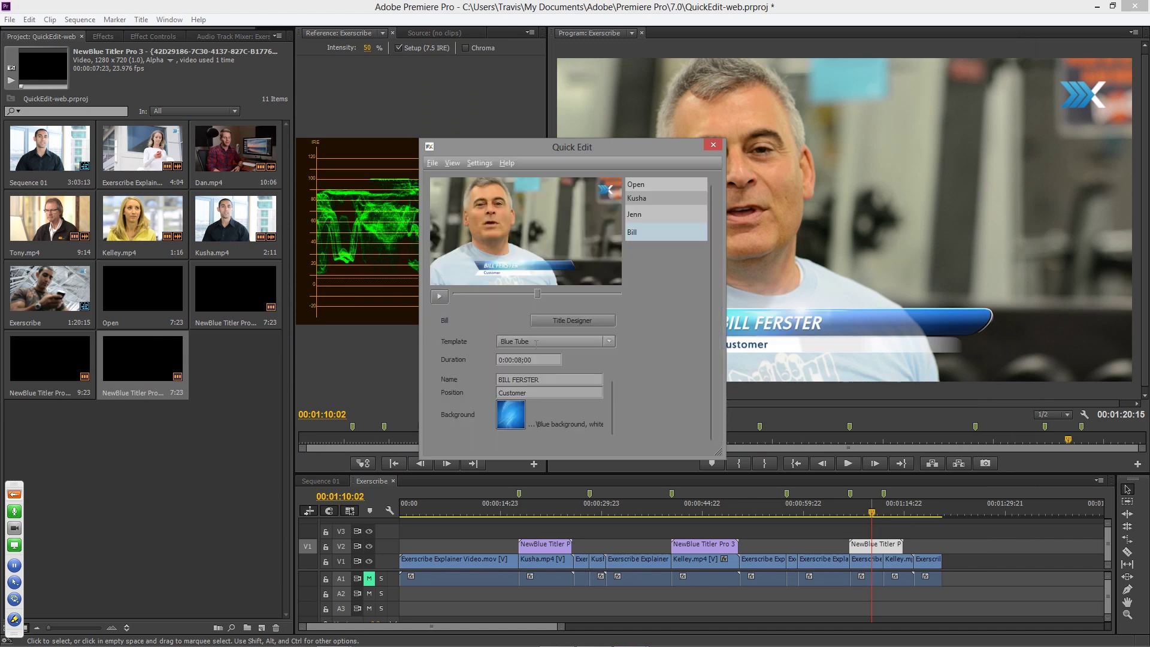
- Close Quick Edit and check the interview titles, stopping on the Training Specialist at 00:00:42:02
{"action": "left_click", "coordinate": [713, 144]}
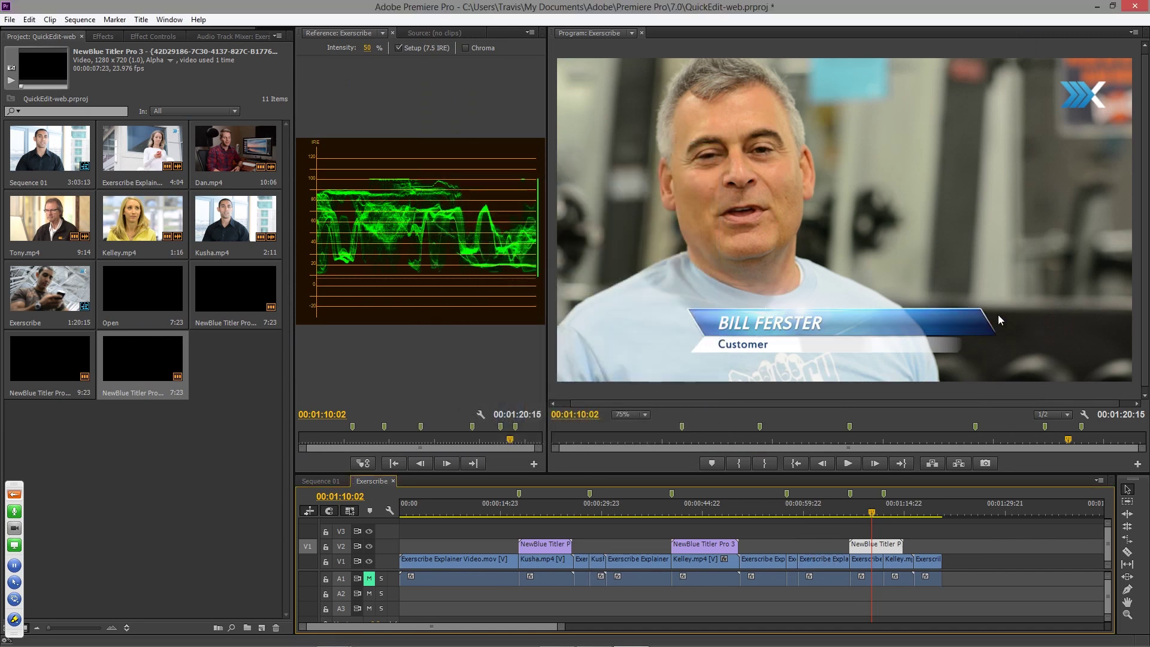
{"action": "left_click", "coordinate": [699, 509]}
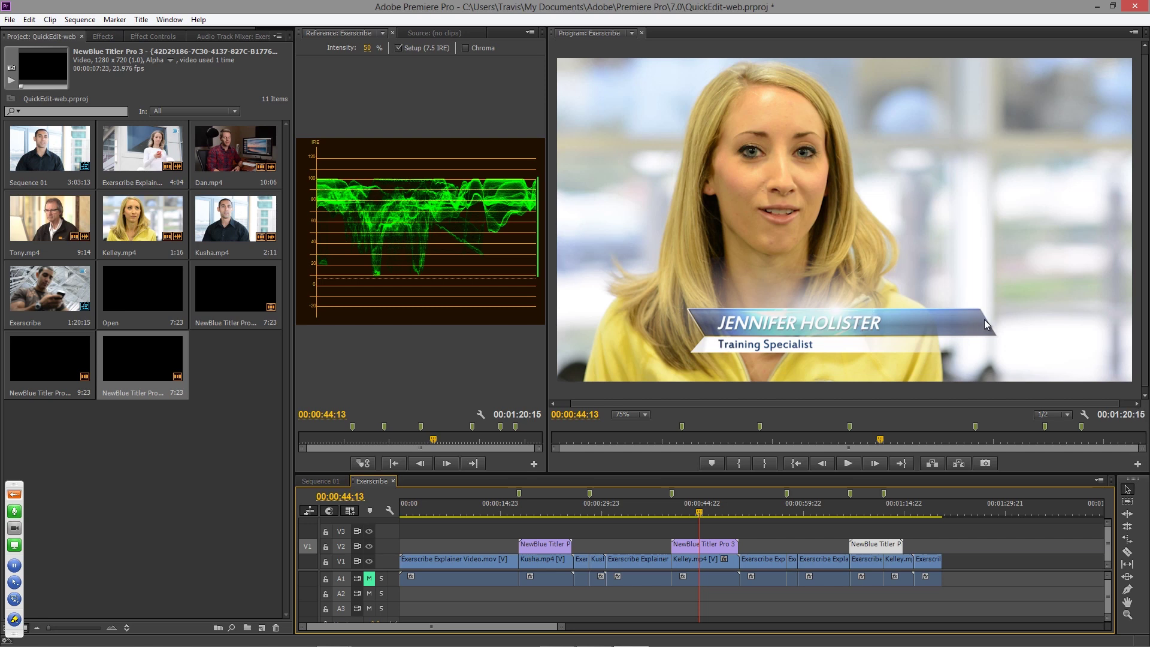
{"action": "left_click", "coordinate": [534, 513]}
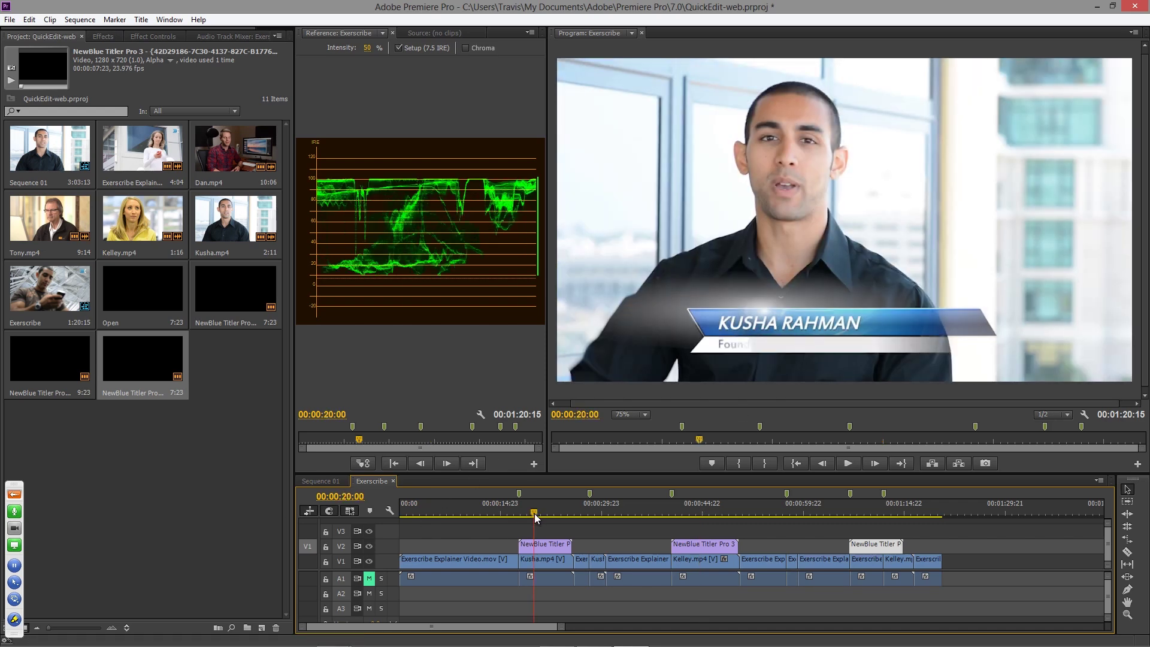
{"action": "left_click", "coordinate": [683, 508]}
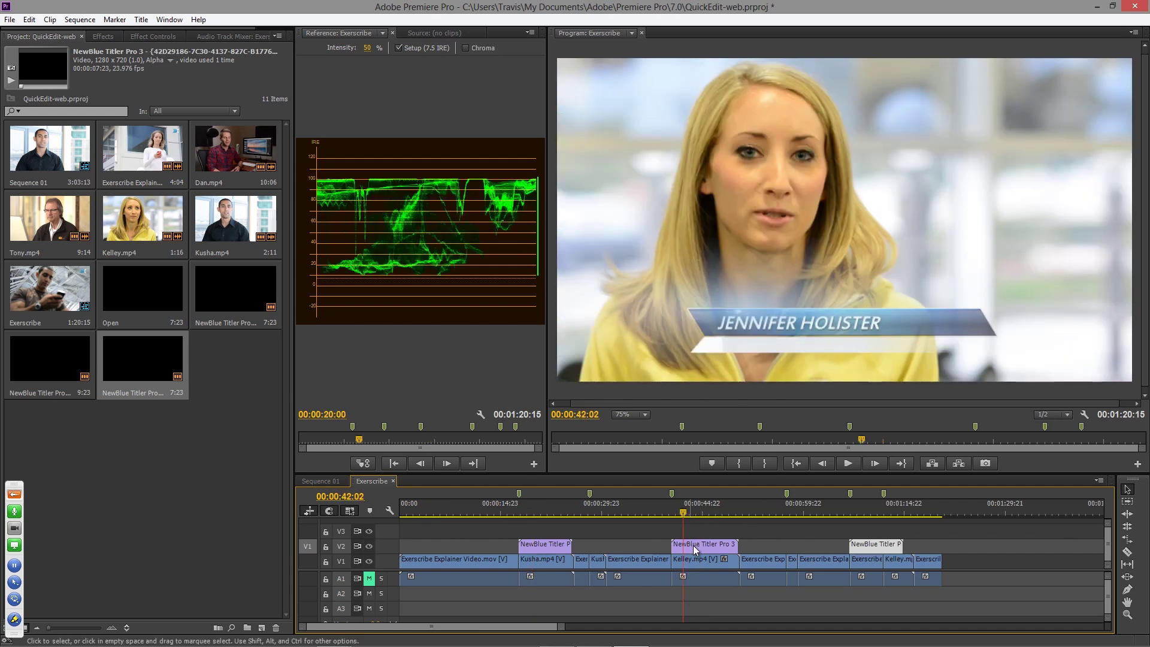
- Set the Training Specialist title's Background variable to the 'Red background' image
{"action": "double_click", "coordinate": [693, 544]}
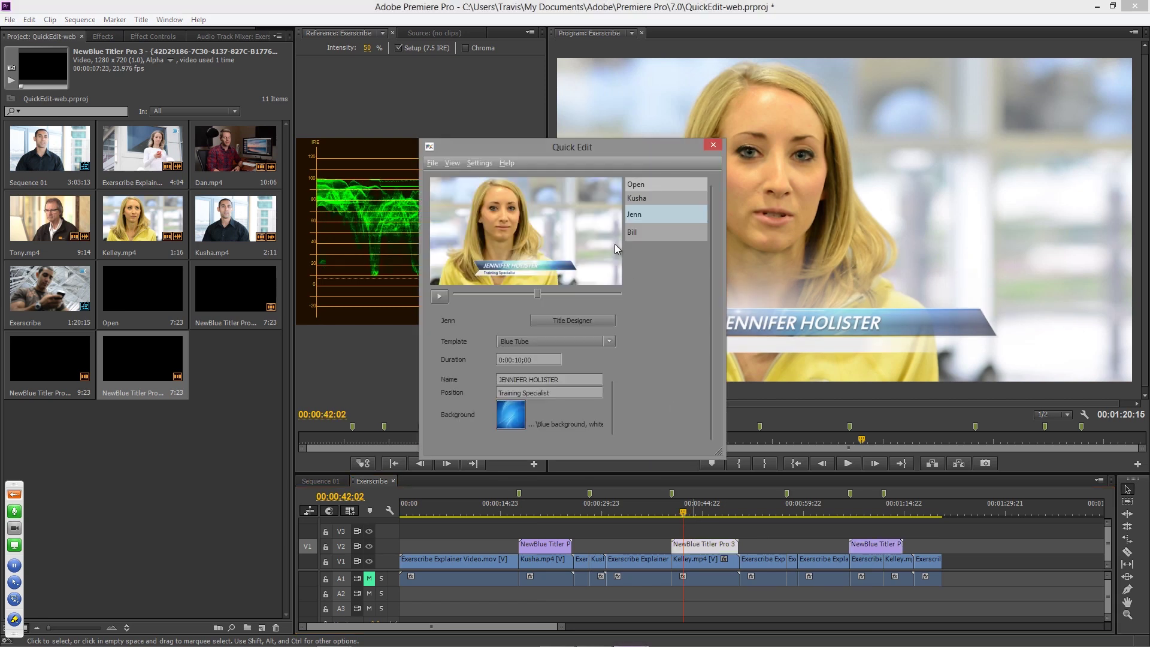
{"action": "left_click_drag", "start_coordinate": [621, 146], "coordinate": [548, 122]}
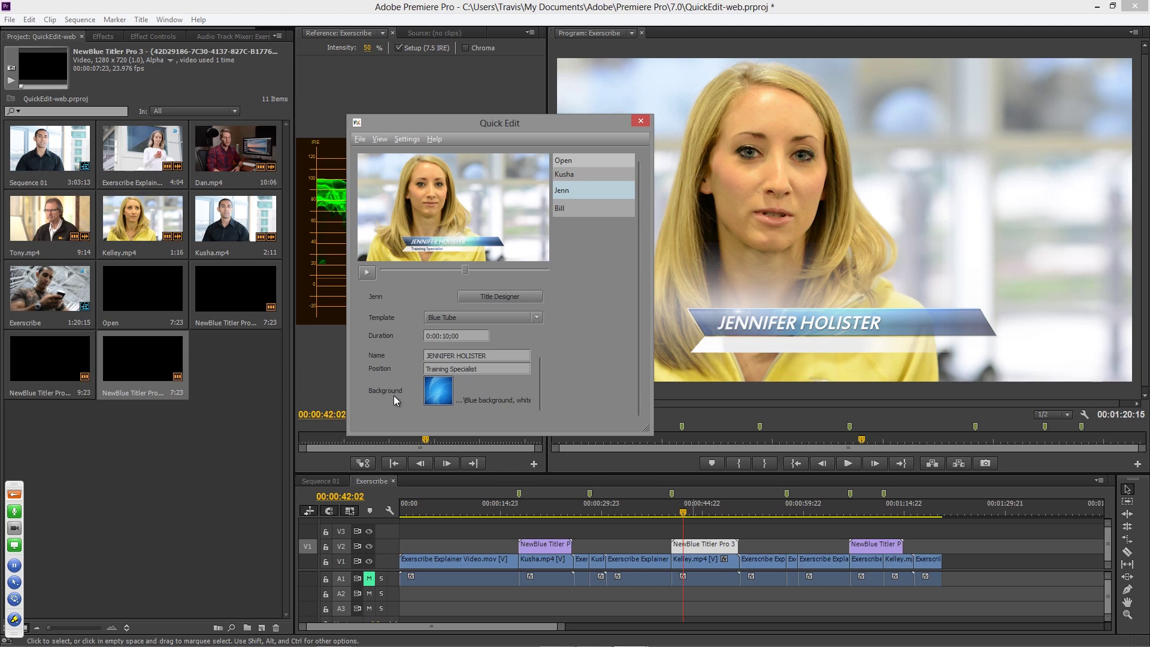
{"action": "left_click", "coordinate": [437, 394]}
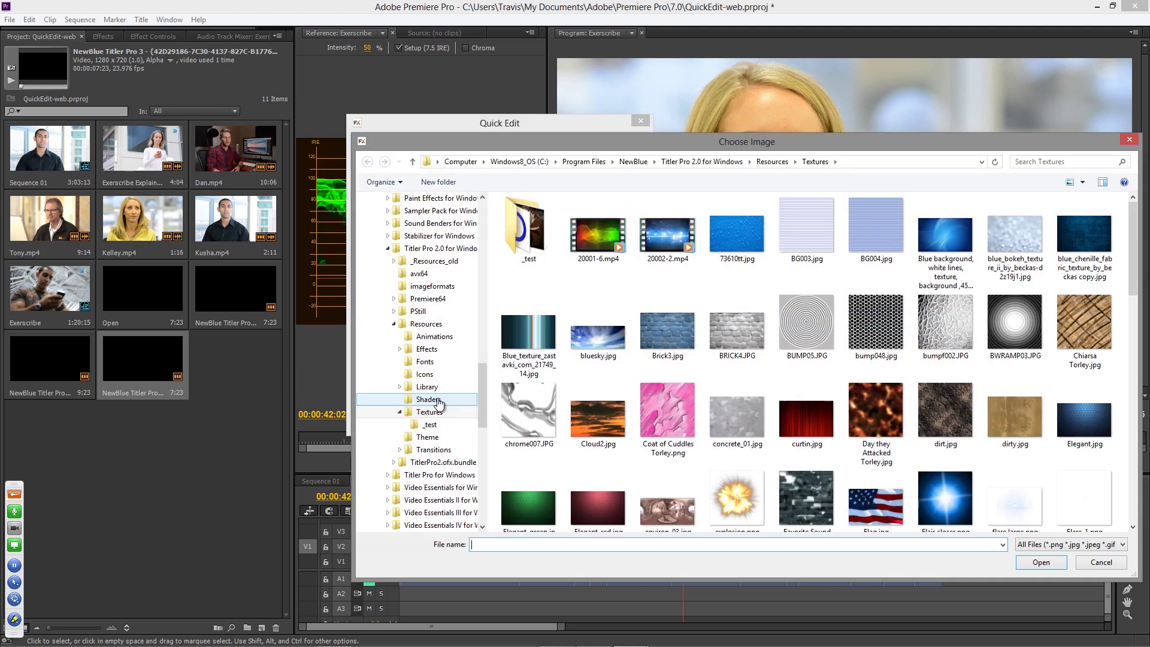
{"action": "left_click_drag", "start_coordinate": [1132, 246], "coordinate": [1134, 442]}
{"action": "double_click", "coordinate": [944, 369]}
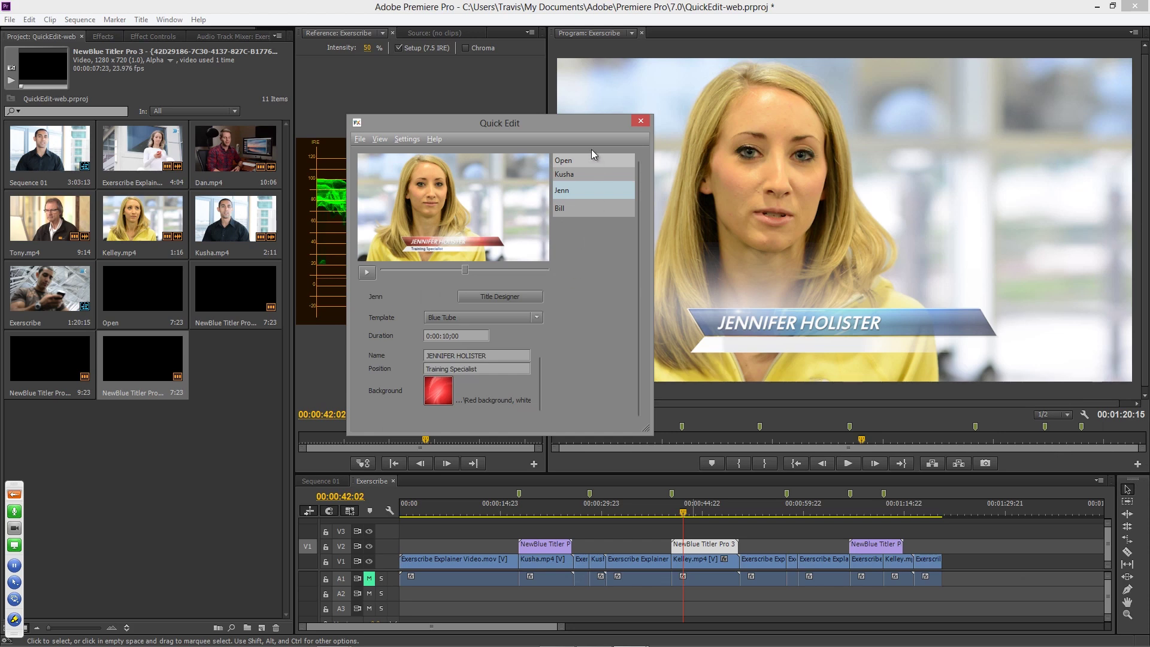
{"action": "left_click", "coordinate": [641, 122]}
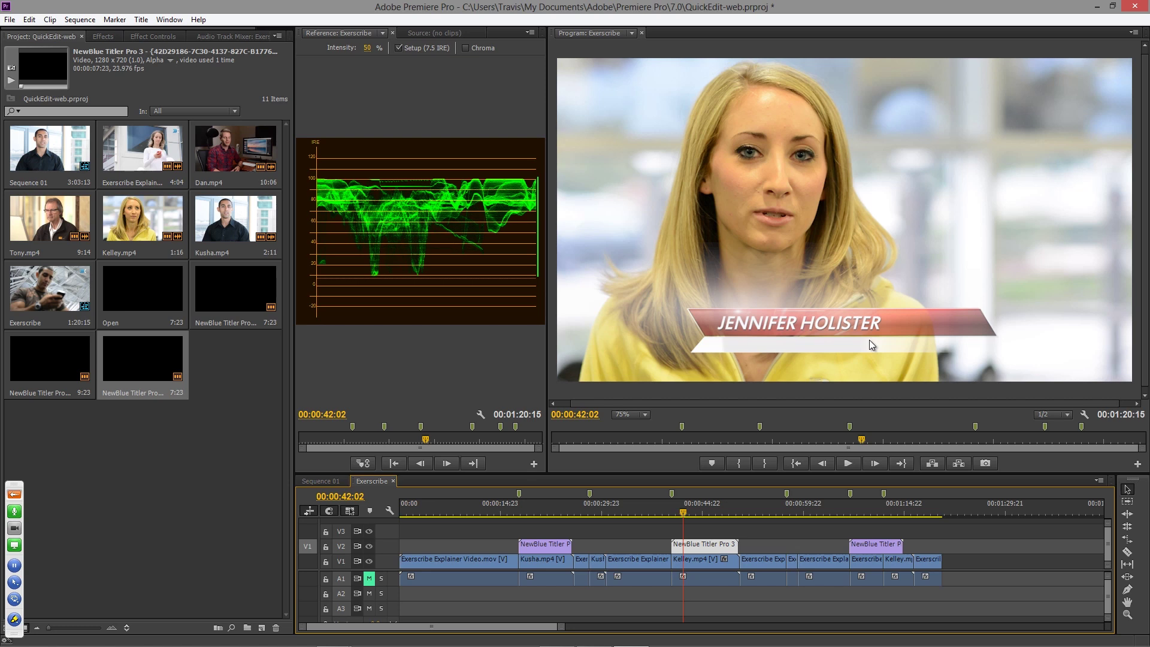
- Reopen Quick Edit, widen it to list all four titles, and review the Customer and Training Specialist rows
{"action": "double_click", "coordinate": [712, 549]}
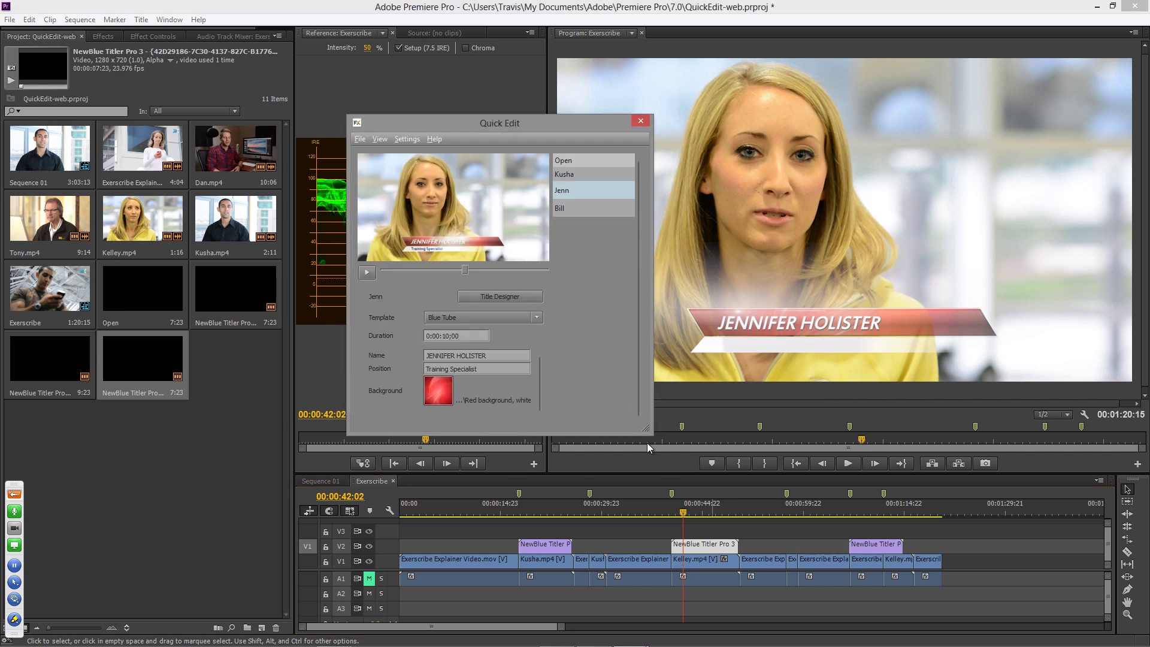
{"action": "left_click_drag", "start_coordinate": [646, 429], "coordinate": [873, 426]}
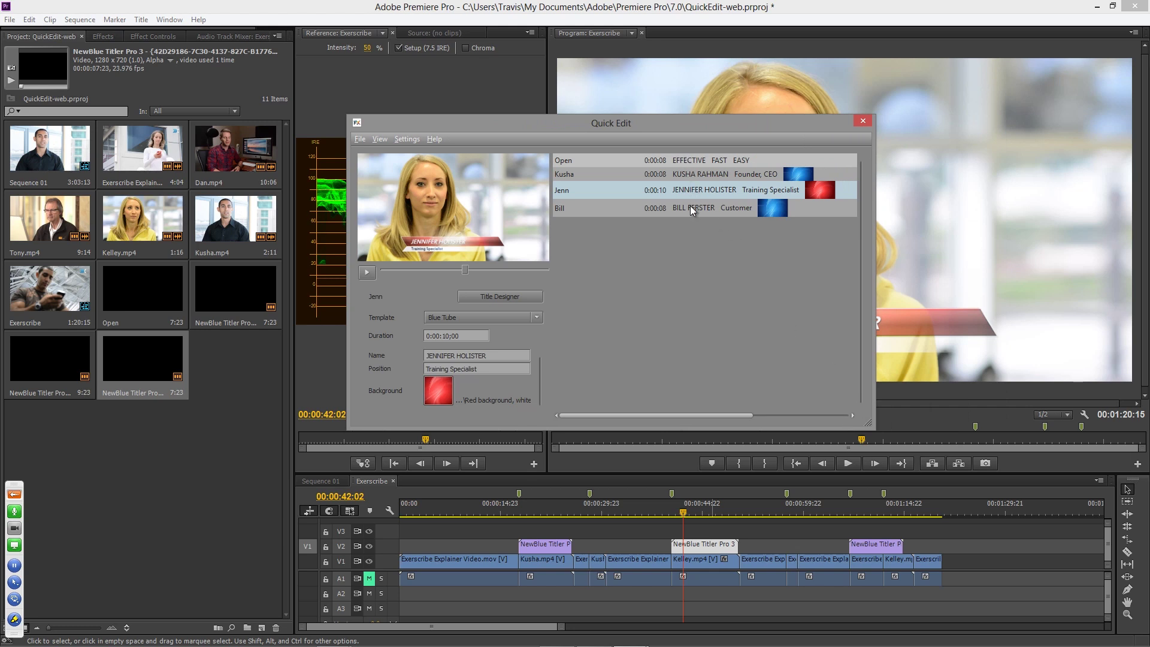
{"action": "left_click", "coordinate": [570, 210]}
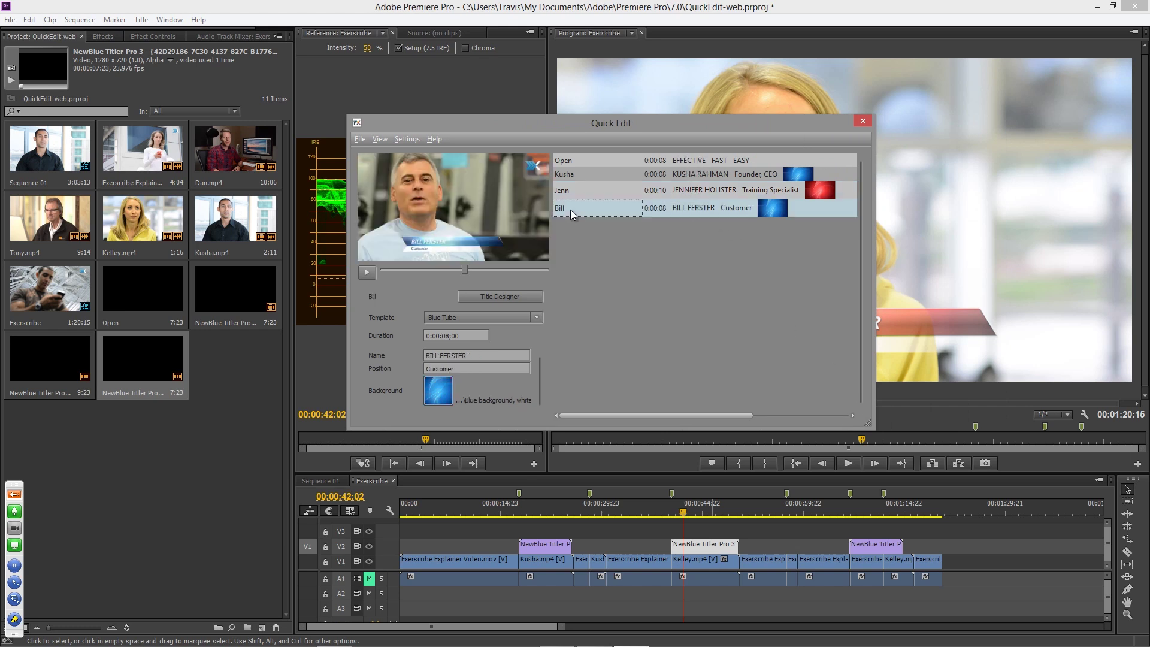
{"action": "left_click", "coordinate": [569, 191]}
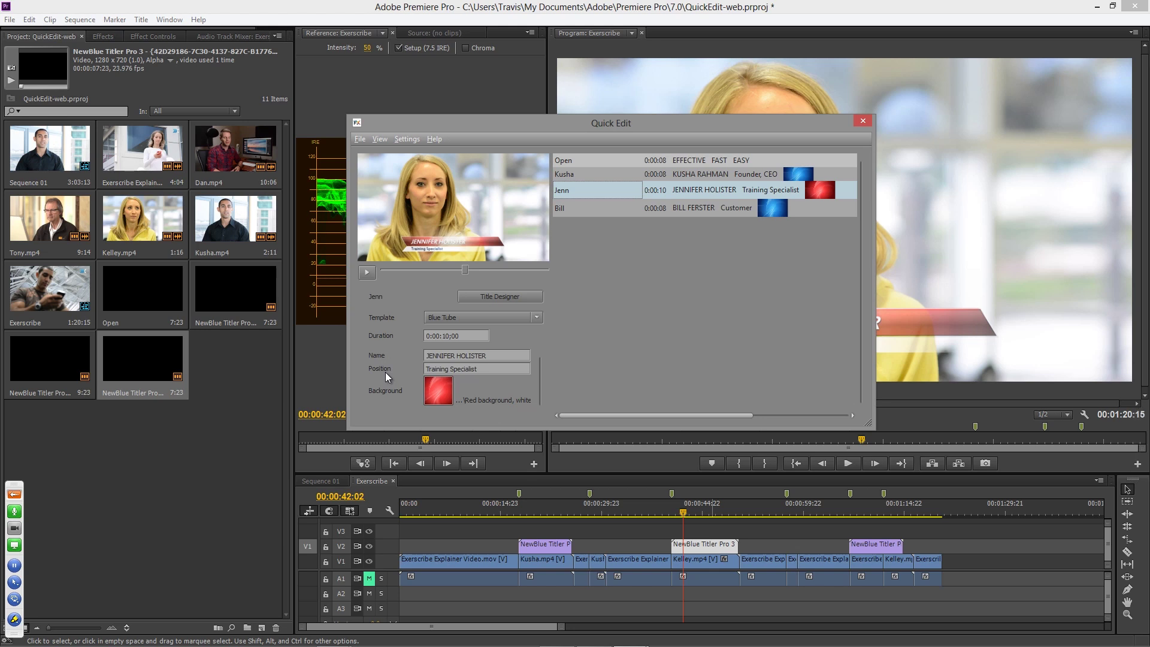
- Switch the lower third to the Red Streak template and change its subtitle to 'Training Specialist'
{"action": "left_click", "coordinate": [538, 319]}
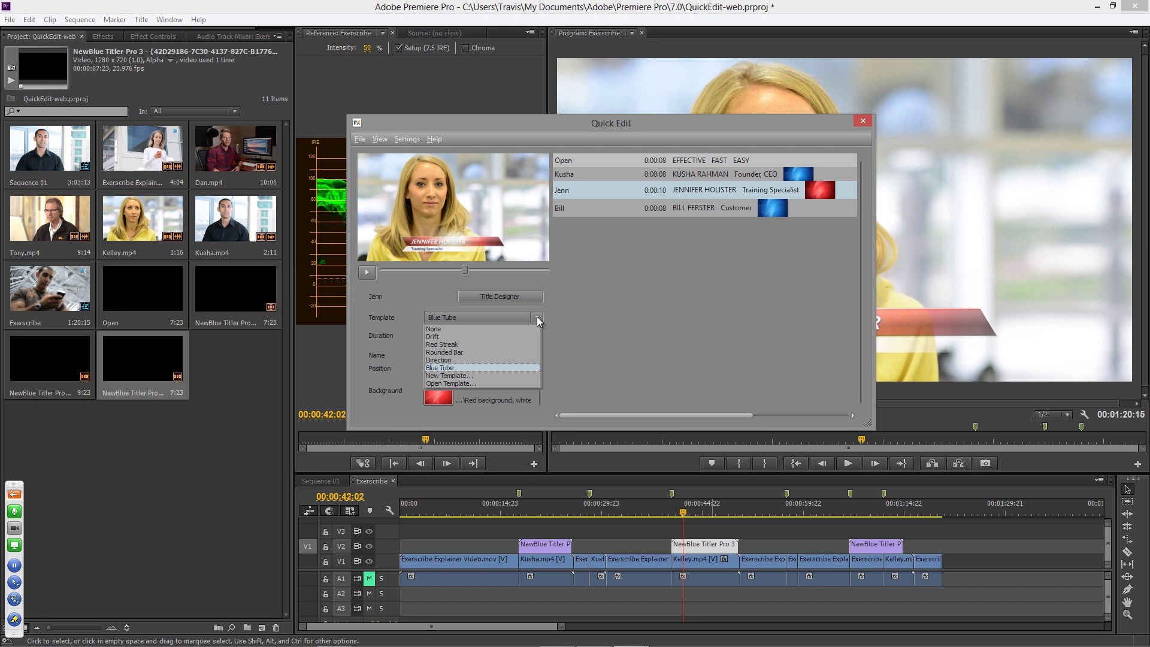
{"action": "left_click", "coordinate": [448, 345]}
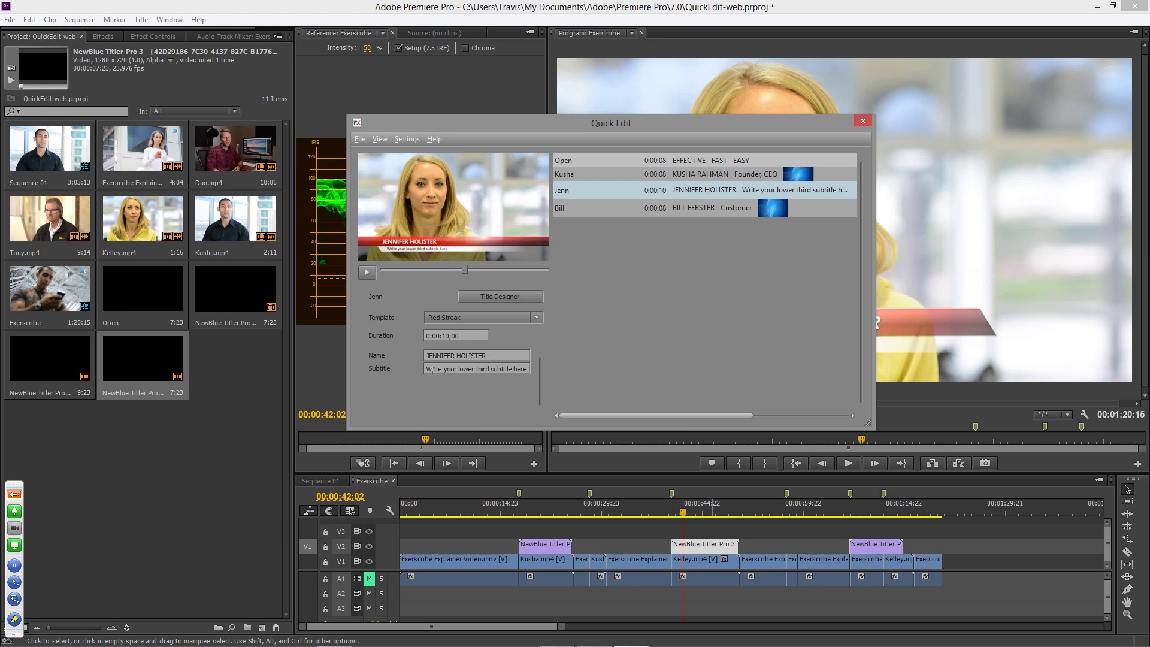
{"action": "left_click_drag", "start_coordinate": [426, 369], "coordinate": [514, 370]}
{"action": "triple_click", "coordinate": [488, 369]}
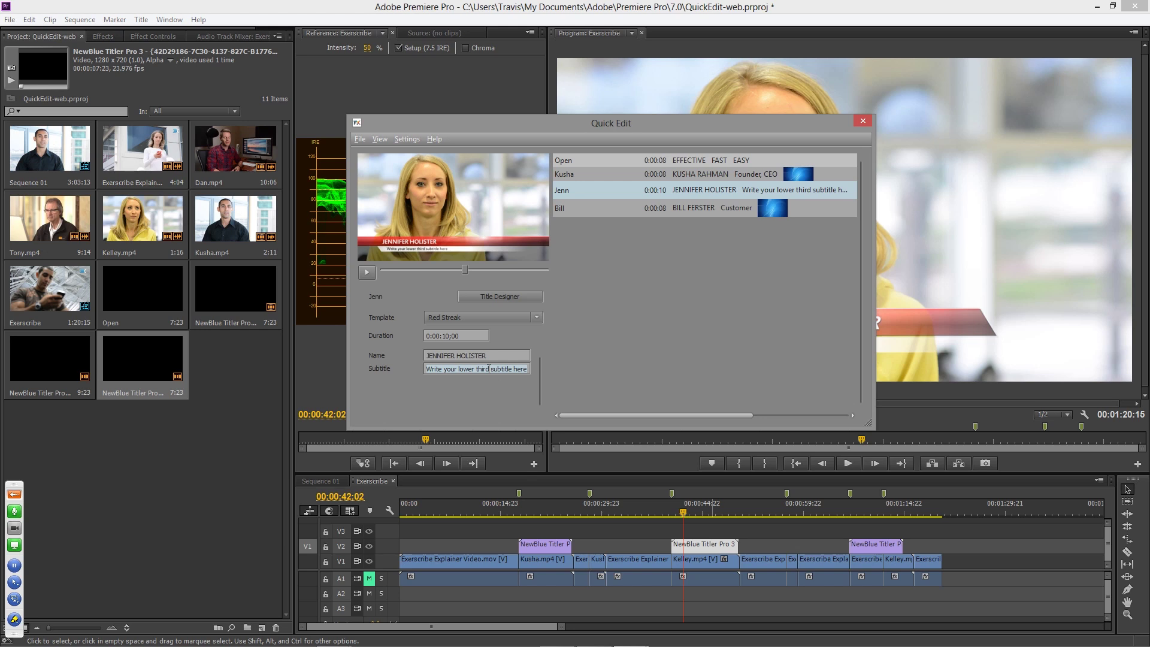
{"action": "type", "text": "Training S"}
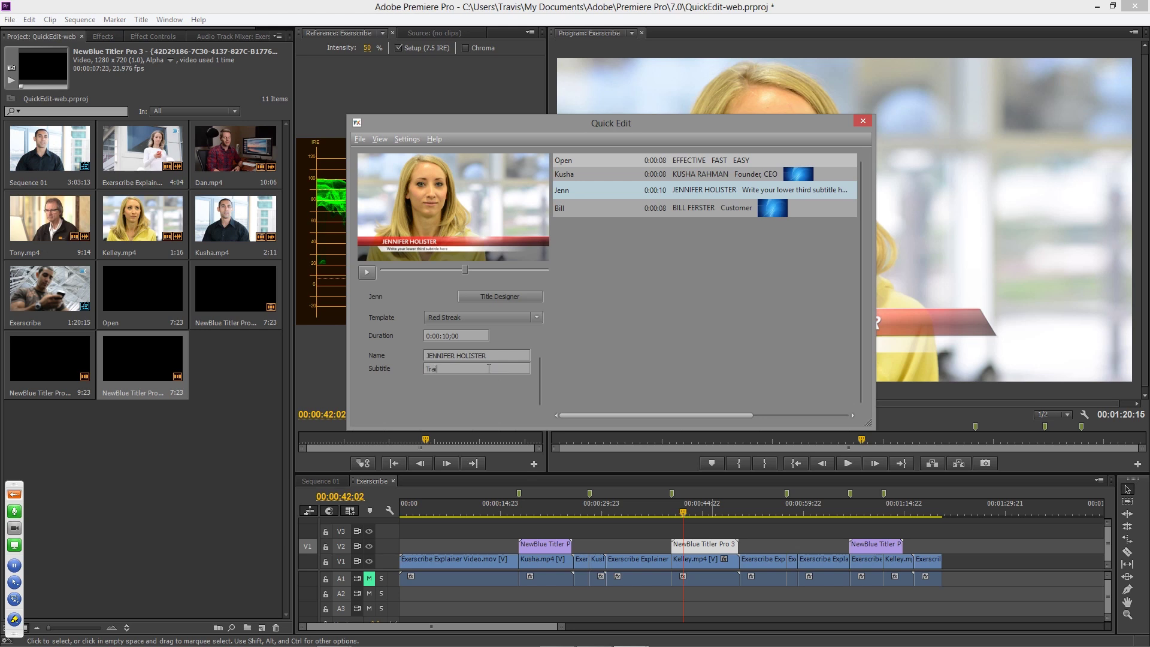
{"action": "type", "text": "cialist"}
{"action": "left_click", "coordinate": [538, 317]}
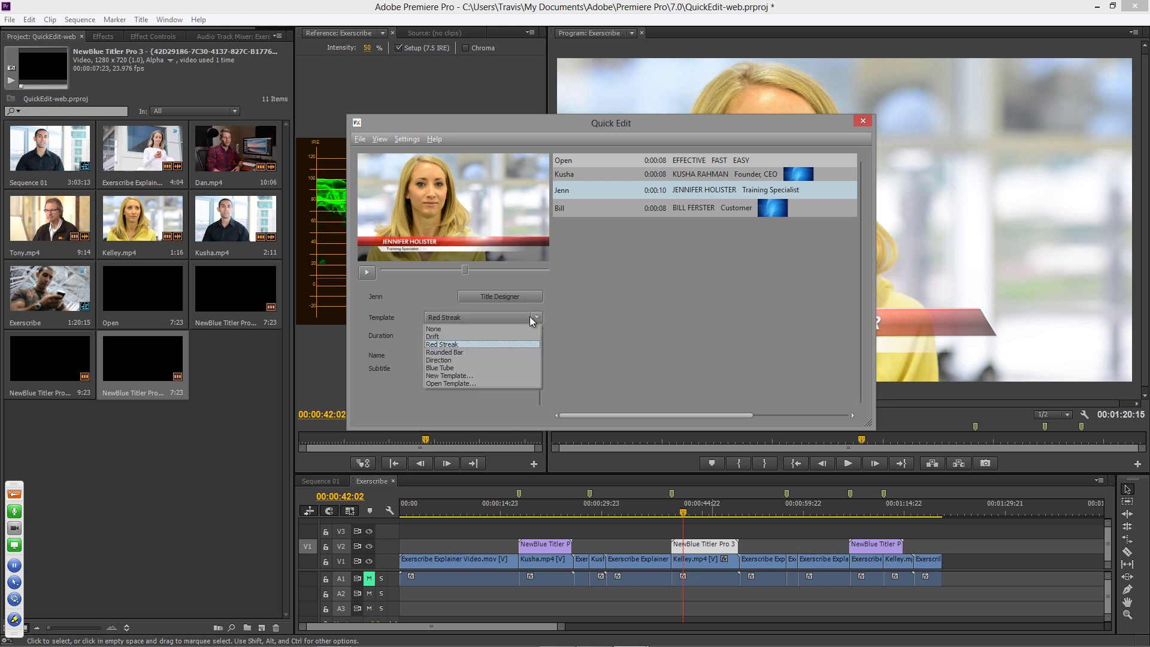
- Preview the Drift template, then settle on Blue Tube for the woman's lower third
{"action": "left_click", "coordinate": [454, 341]}
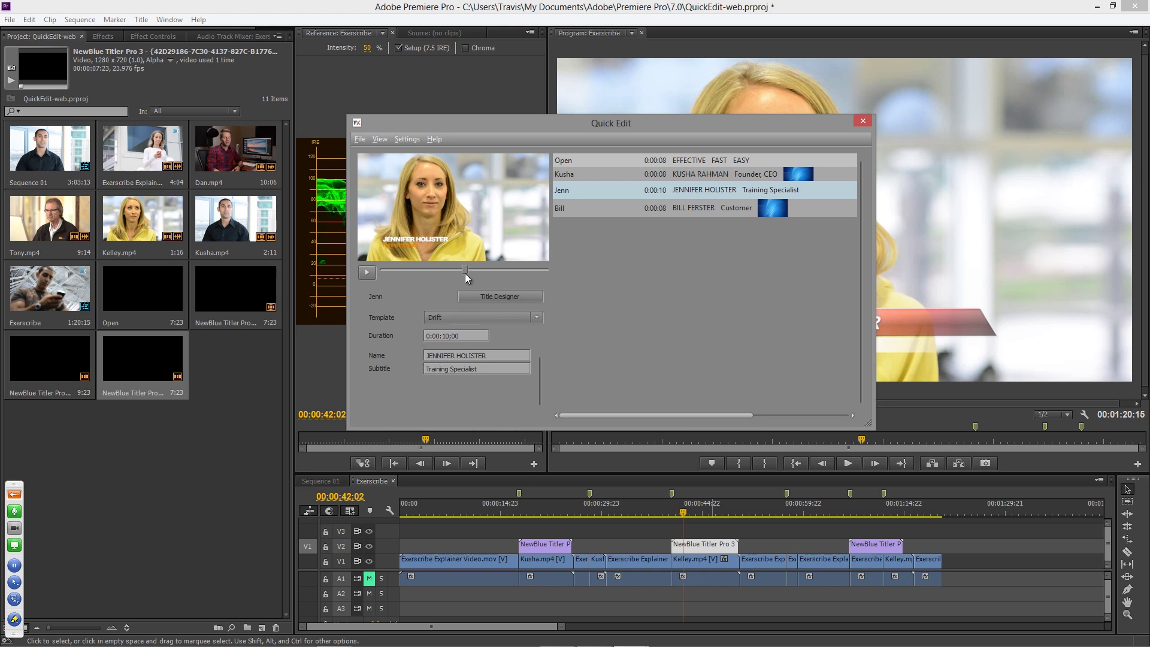
{"action": "left_click_drag", "start_coordinate": [459, 272], "coordinate": [437, 273]}
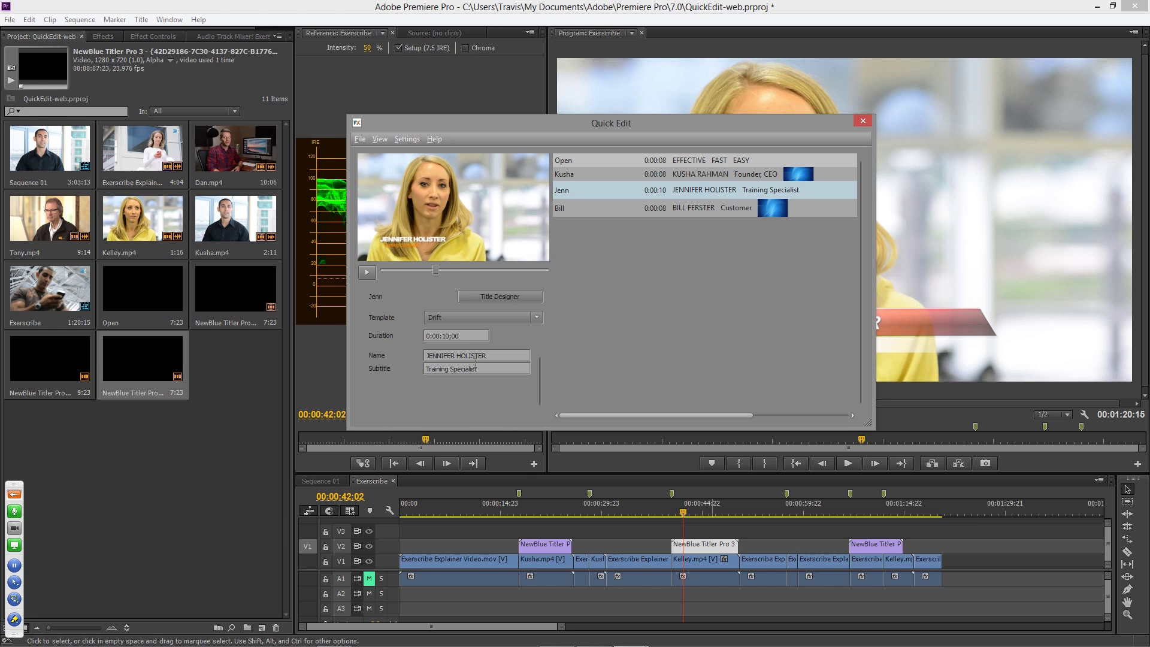
{"action": "left_click", "coordinate": [492, 318]}
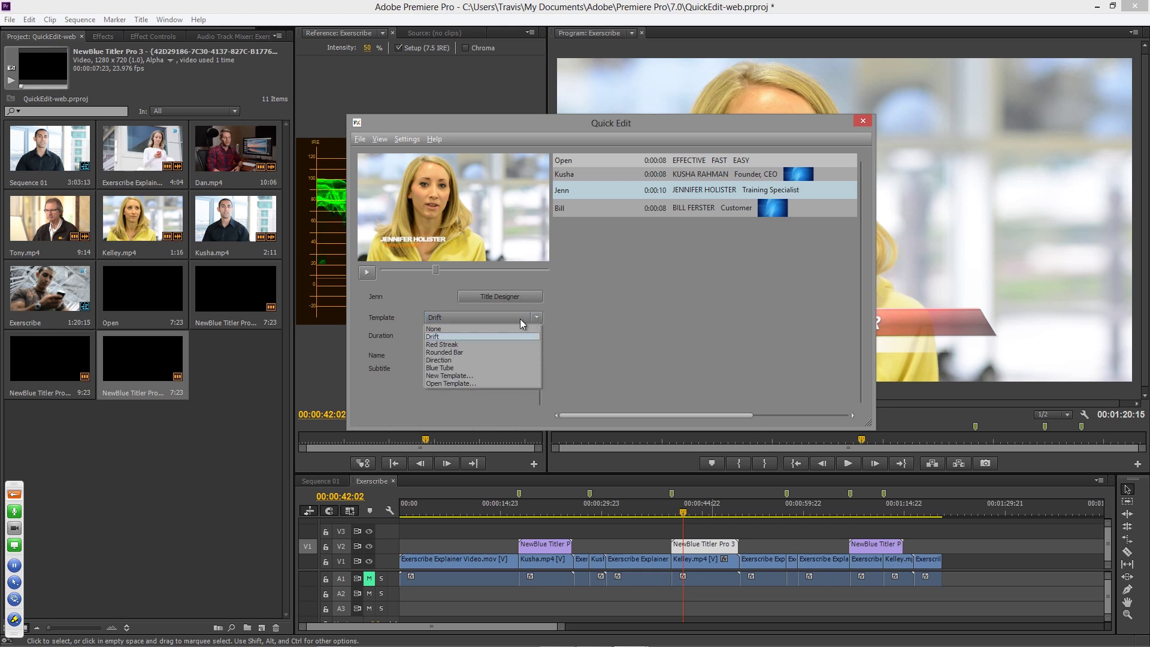
{"action": "left_click", "coordinate": [458, 367]}
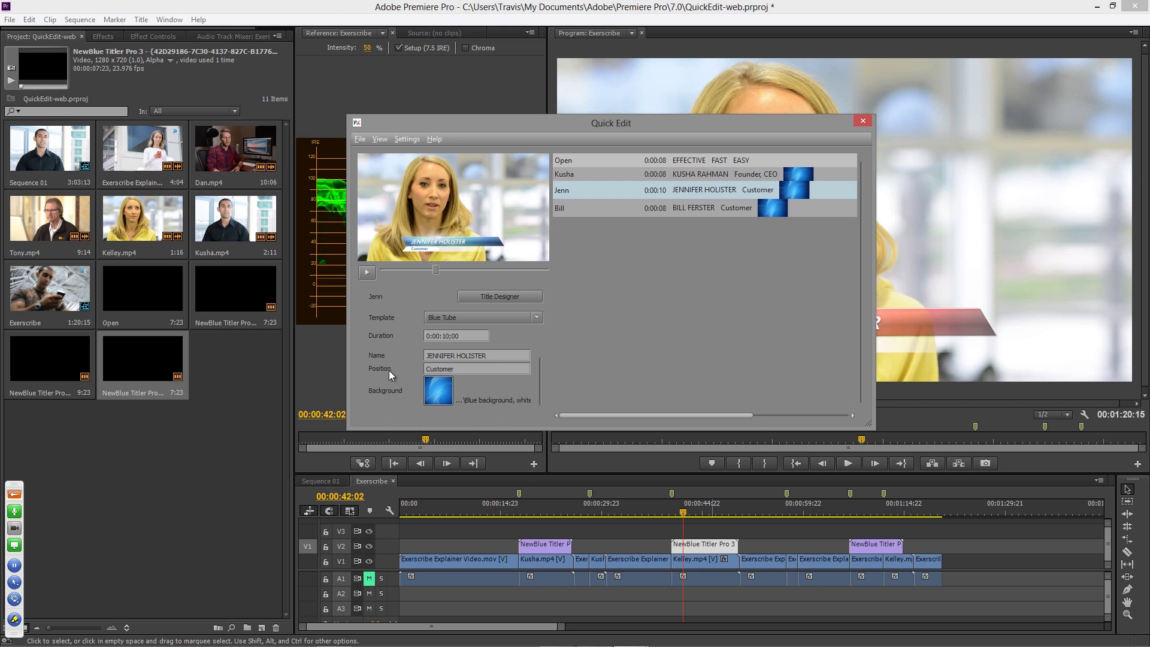
{"action": "left_click", "coordinate": [537, 317]}
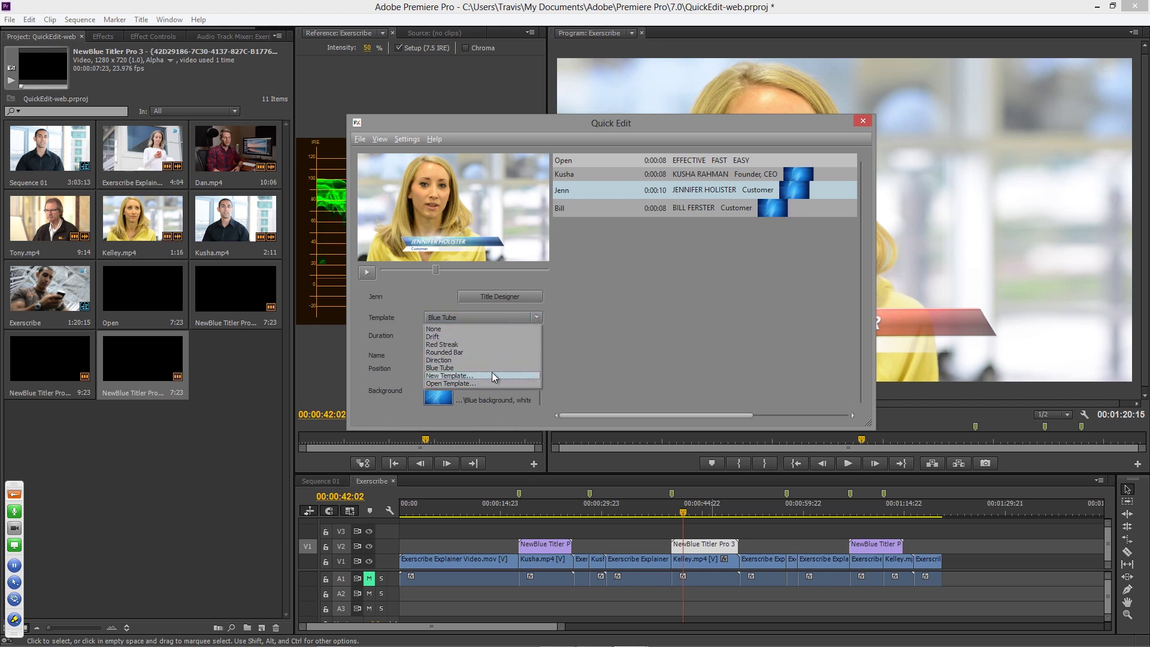
{"action": "left_click", "coordinate": [491, 368]}
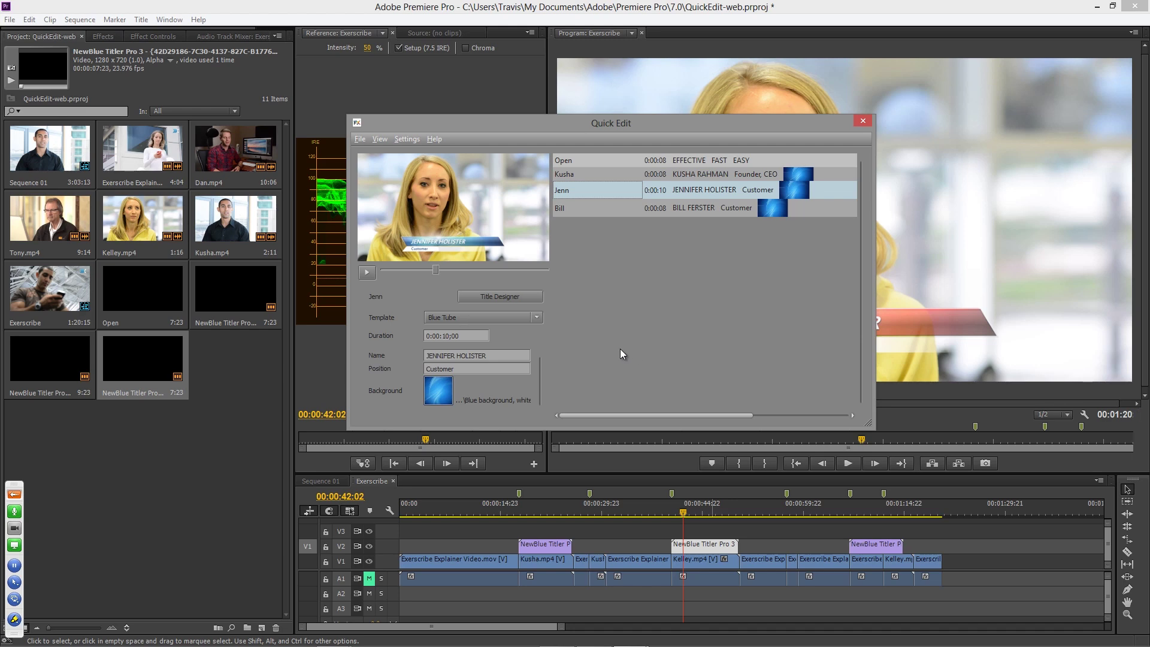
- Use 40076_720.mov from Libraries > Videos > My Videos as the title background, then close Quick Edit
{"action": "left_click", "coordinate": [437, 392]}
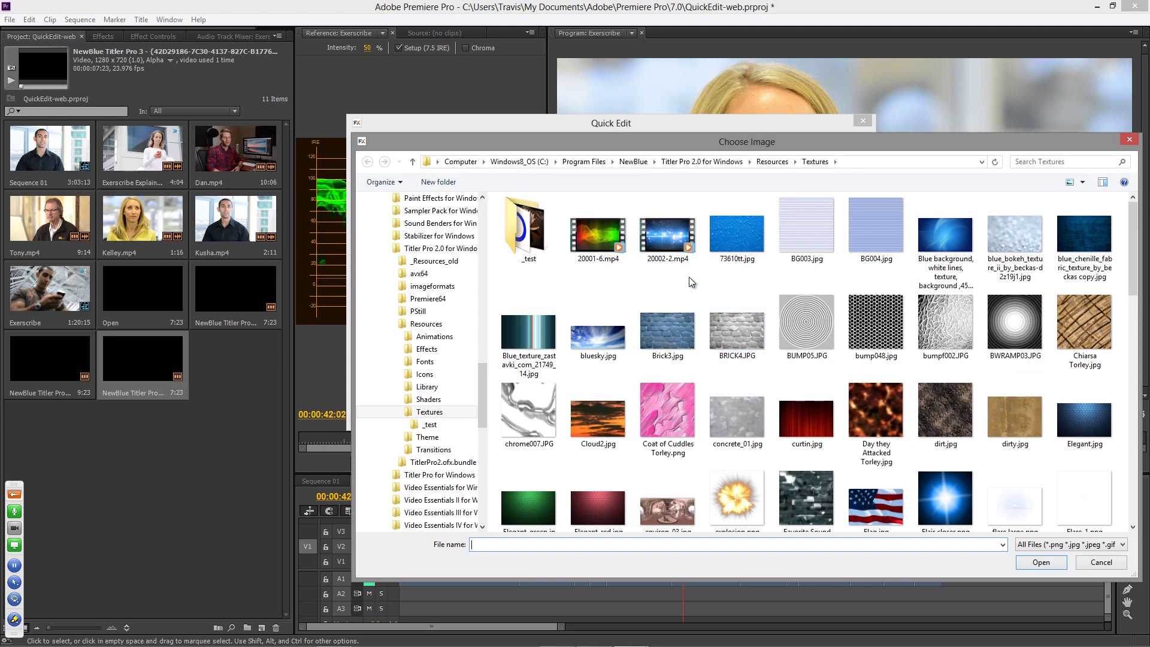
{"action": "left_click_drag", "start_coordinate": [1132, 273], "coordinate": [563, 256]}
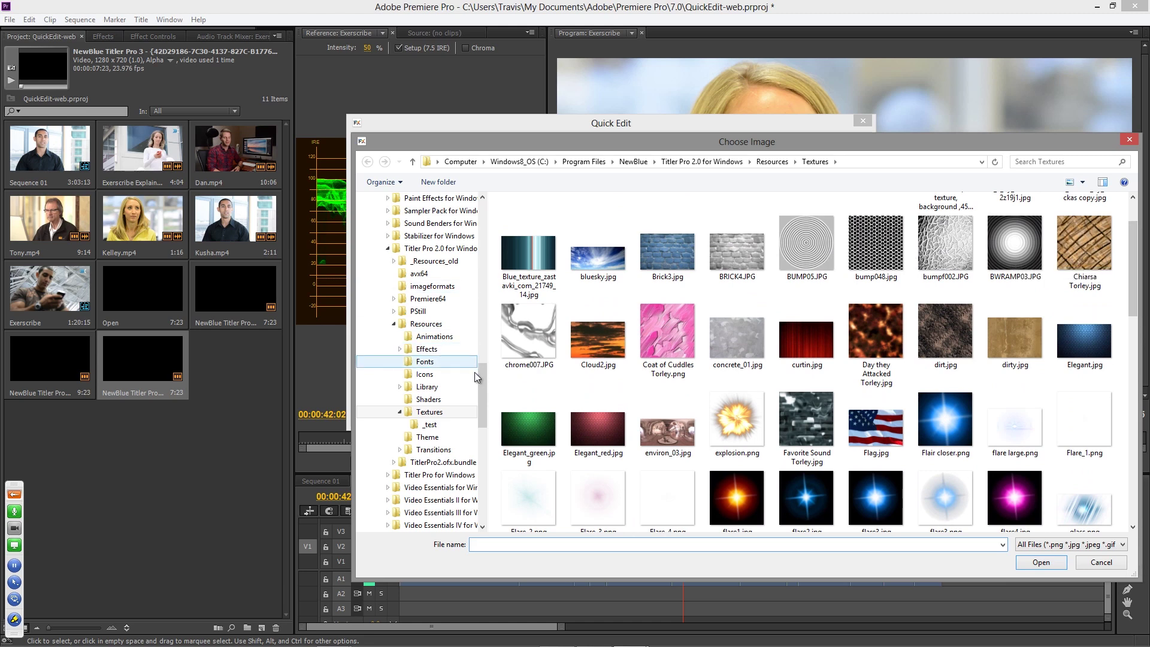
{"action": "left_click_drag", "start_coordinate": [482, 395], "coordinate": [483, 236]}
{"action": "left_click", "coordinate": [368, 406]}
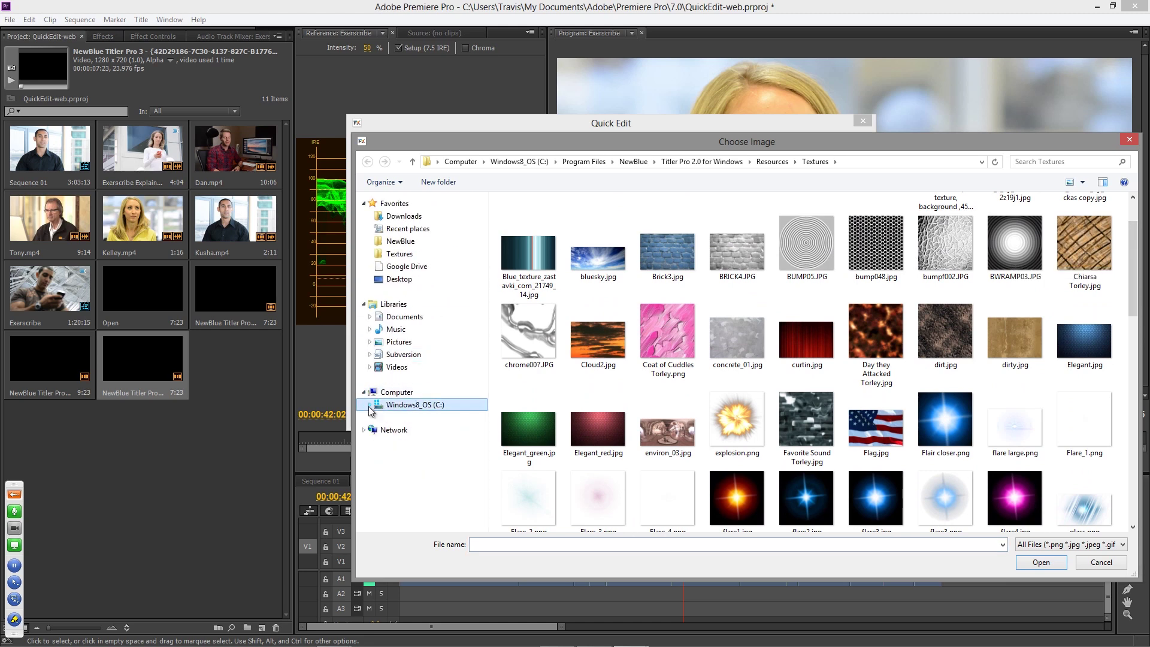
{"action": "left_click", "coordinate": [369, 367]}
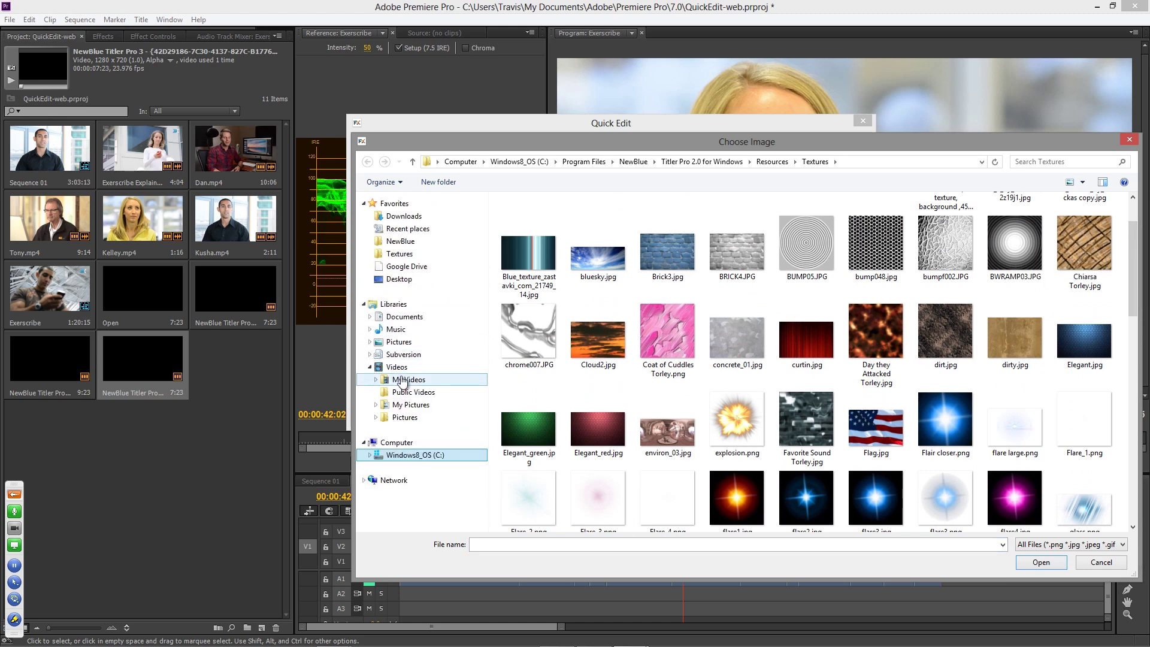
{"action": "left_click", "coordinate": [409, 380]}
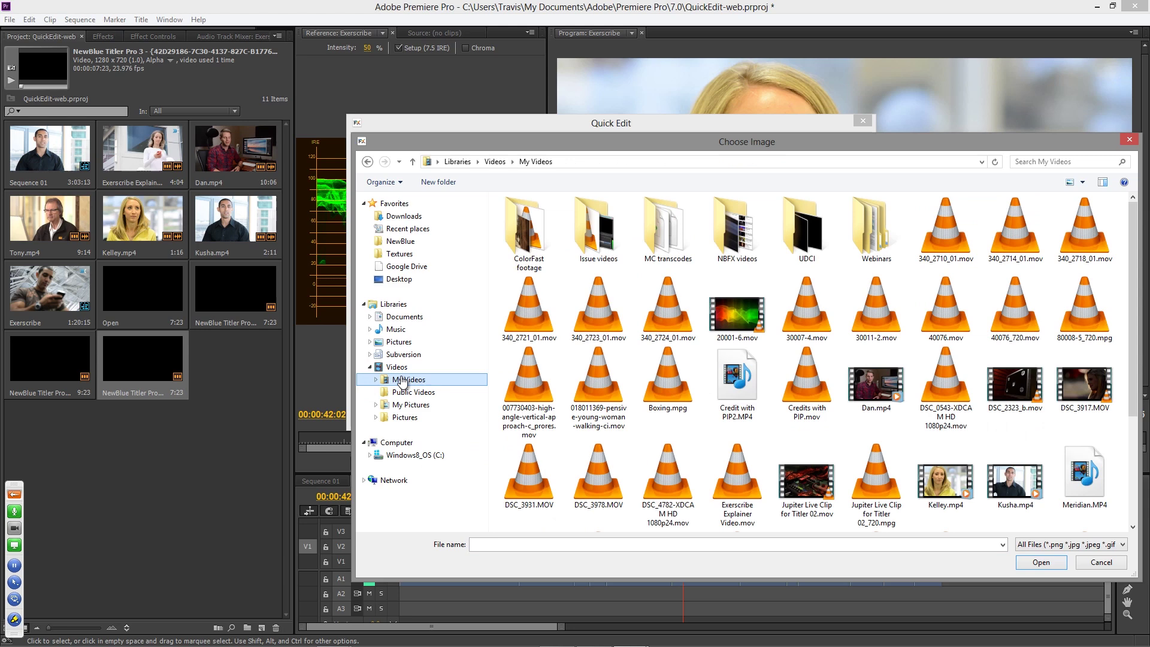
{"action": "double_click", "coordinate": [1015, 313]}
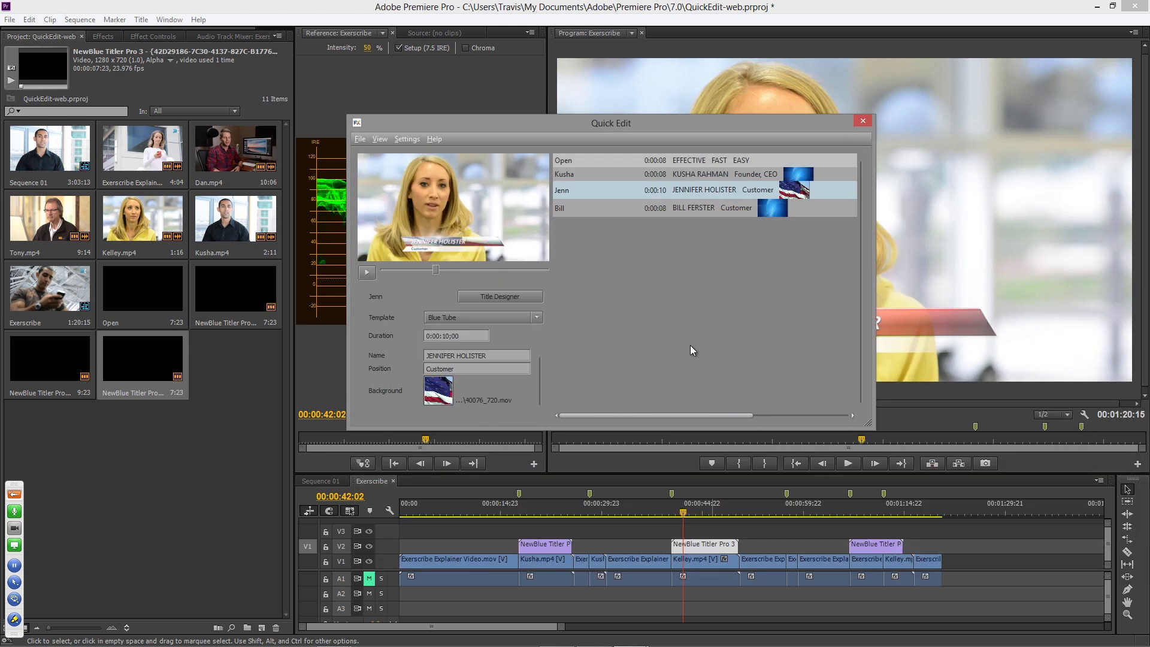
{"action": "left_click", "coordinate": [862, 121]}
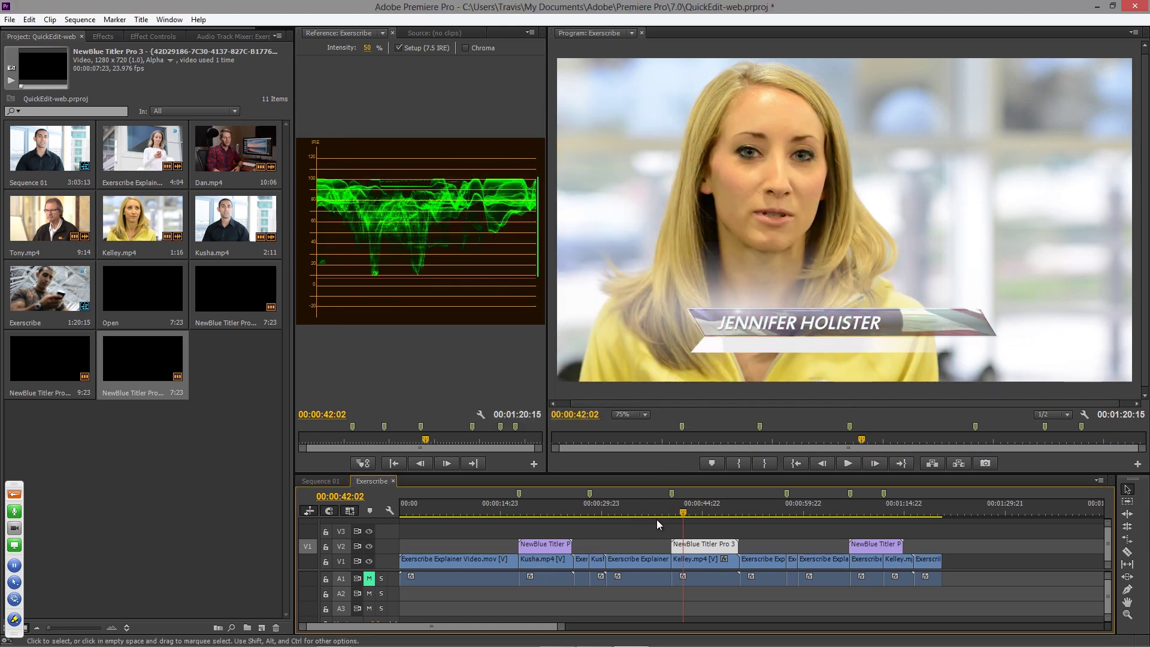
- Scrub through the woman's flag-backed Customer title, then return the playhead to 00:00:00:00
{"action": "left_click_drag", "start_coordinate": [688, 516], "coordinate": [718, 516]}
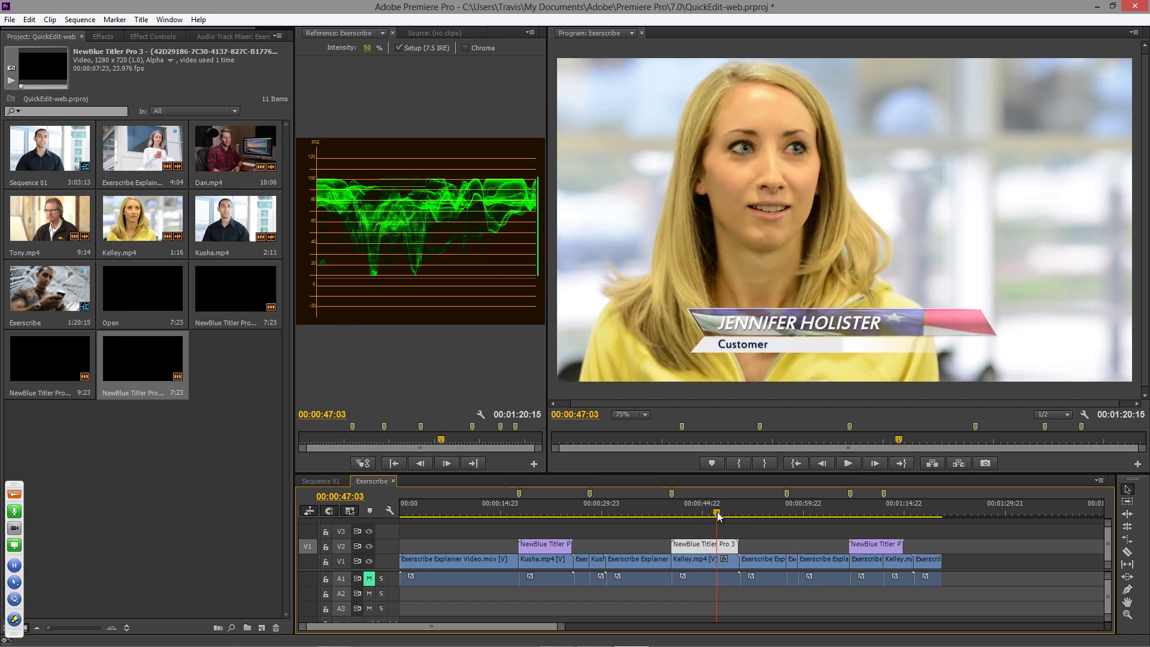
{"action": "left_click_drag", "start_coordinate": [719, 517], "coordinate": [730, 516]}
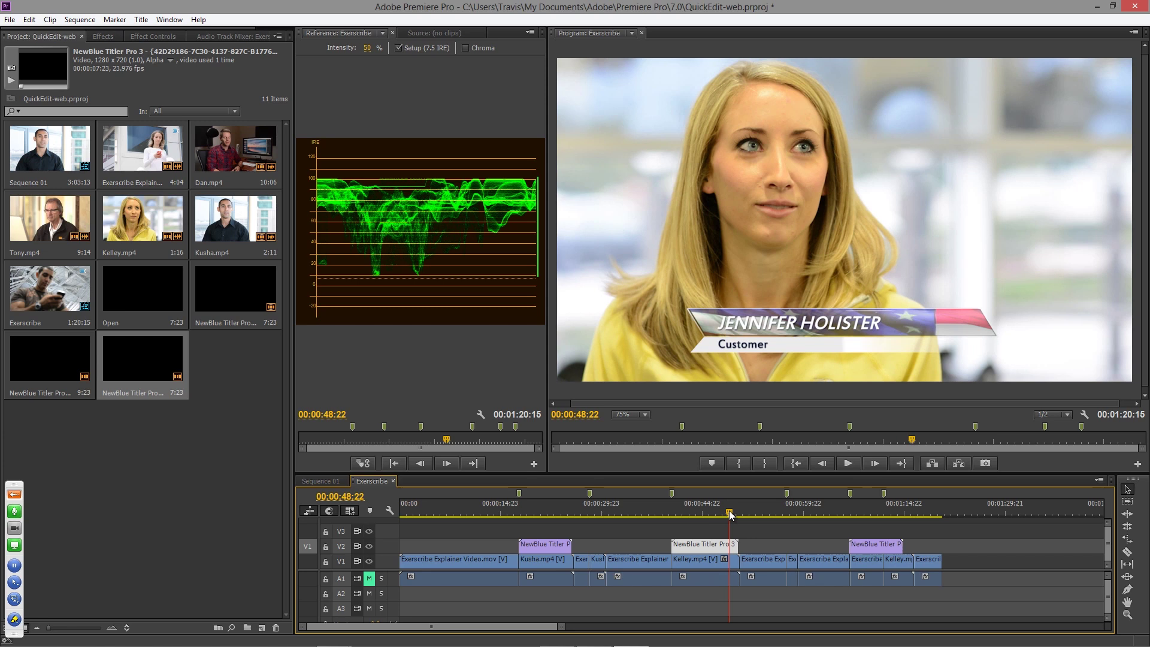
{"action": "left_click_drag", "start_coordinate": [730, 514], "coordinate": [686, 515]}
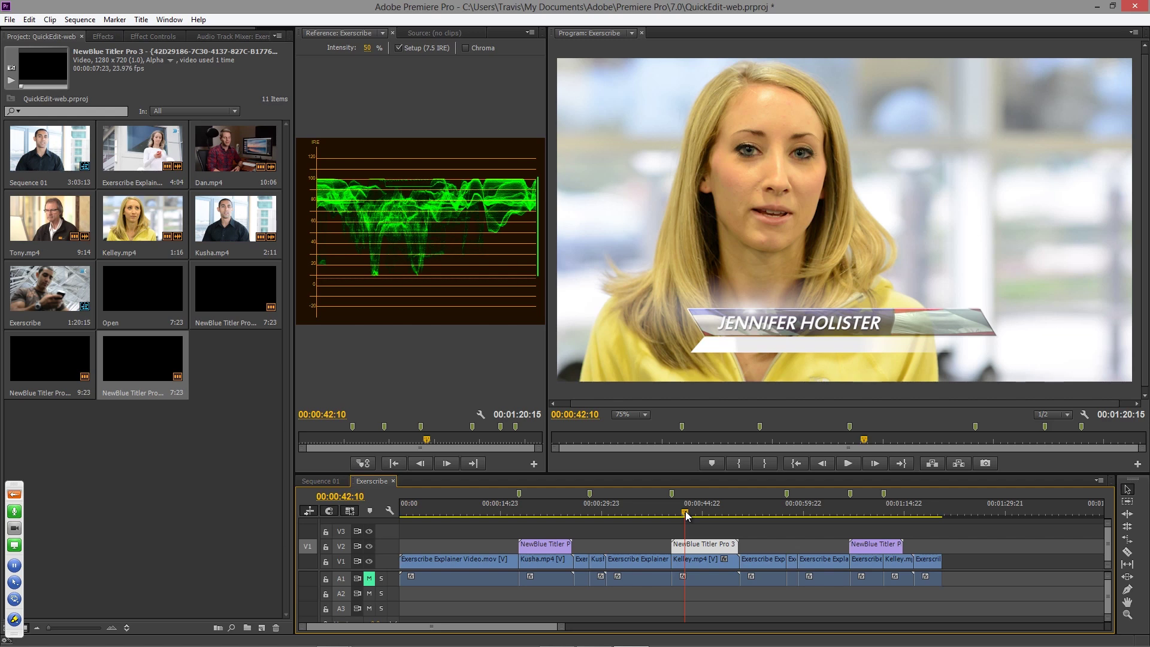
{"action": "left_click_drag", "start_coordinate": [461, 512], "coordinate": [384, 513]}
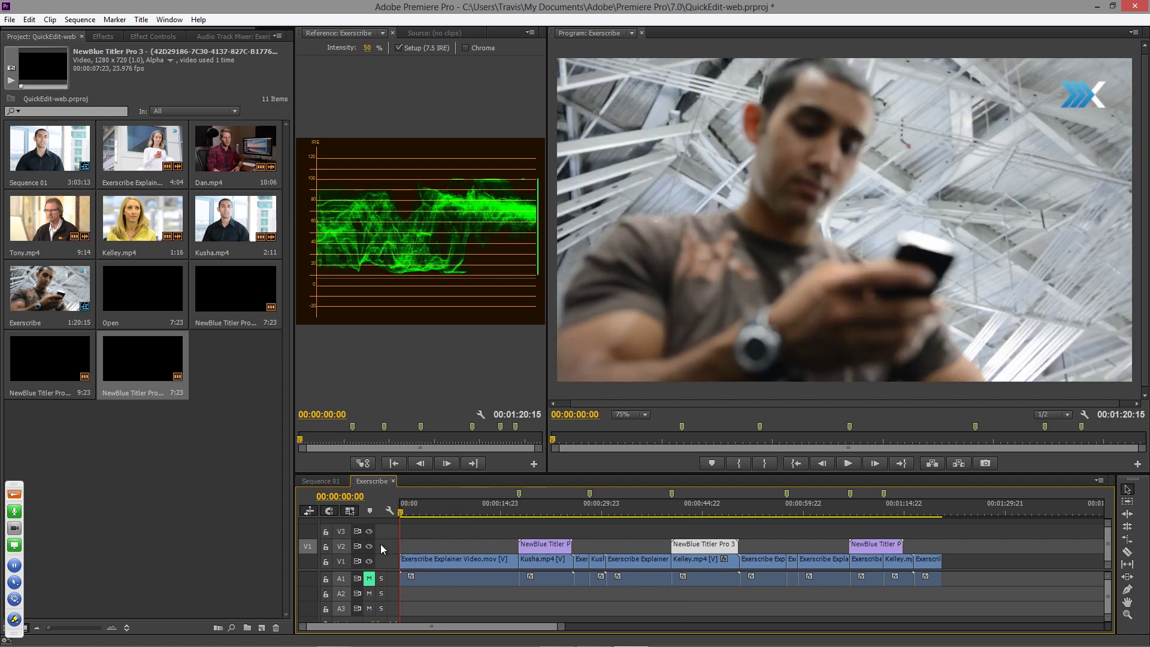
- Create a new NewBlue Titler Pro 3 title with 1280×720 video settings
{"action": "left_click", "coordinate": [262, 627]}
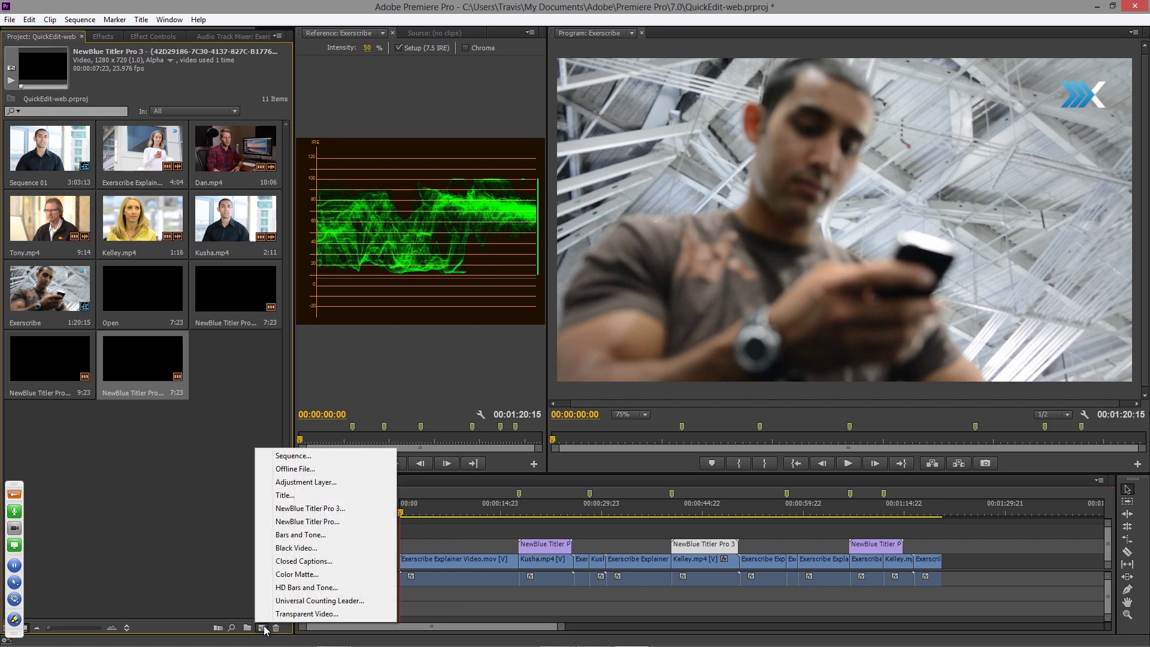
{"action": "left_click", "coordinate": [306, 508]}
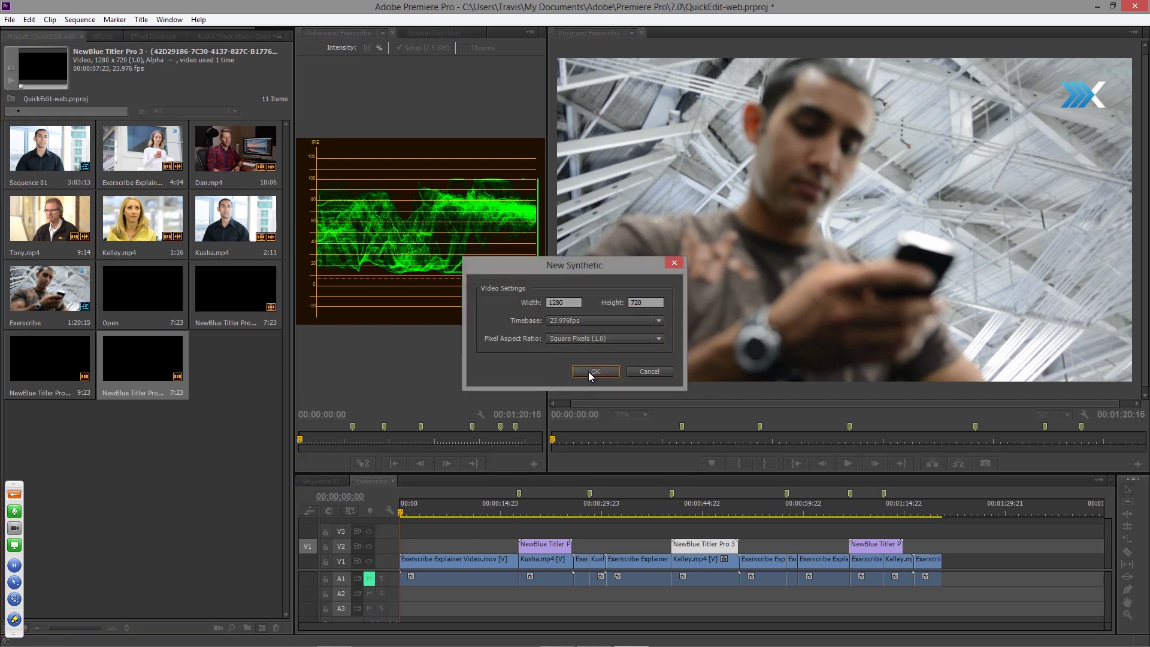
{"action": "left_click", "coordinate": [591, 374]}
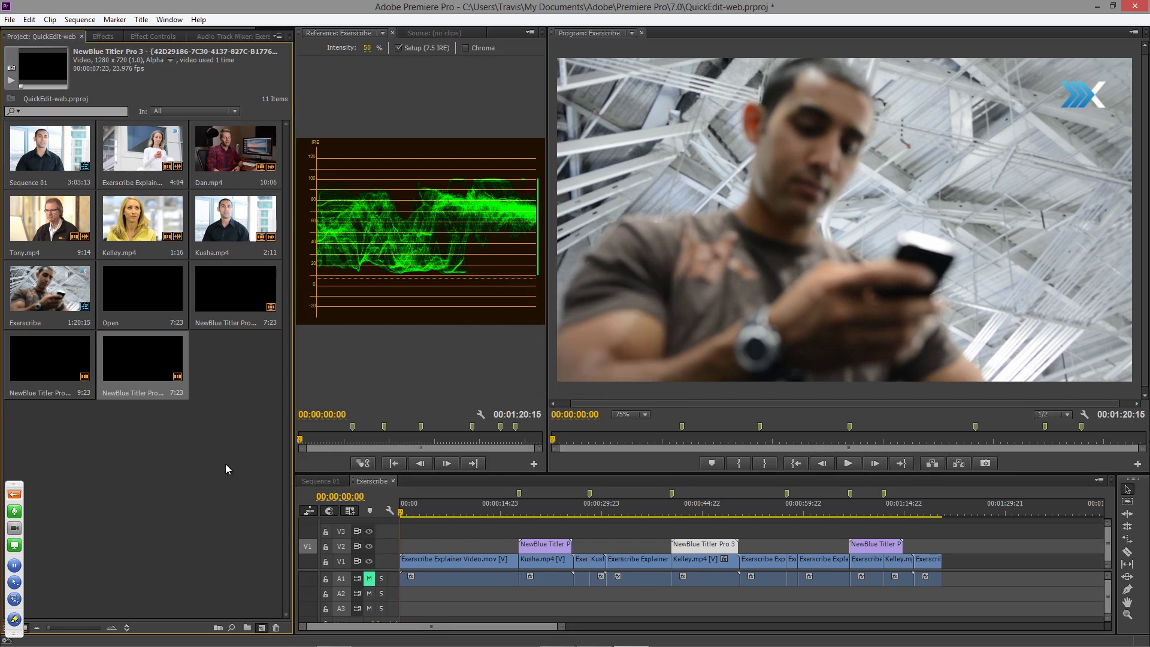
{"action": "left_click", "coordinate": [862, 121]}
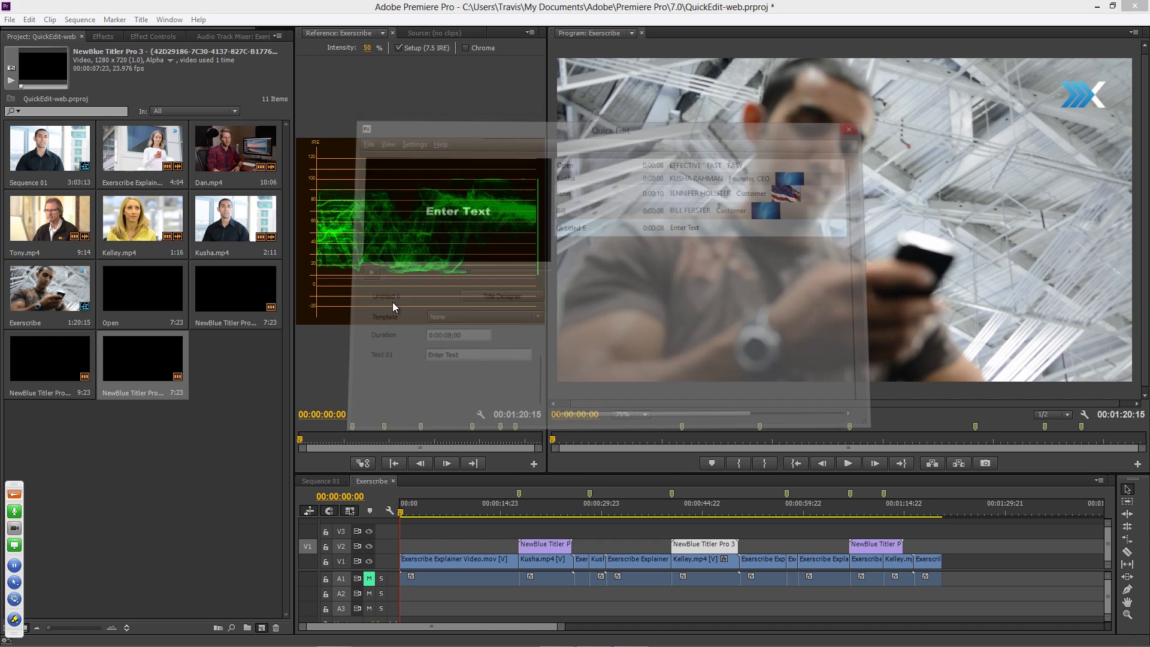
- Place the Enter Text title at the start of V2 and open it in Titler Pro
{"action": "left_click_drag", "start_coordinate": [232, 363], "coordinate": [397, 547]}
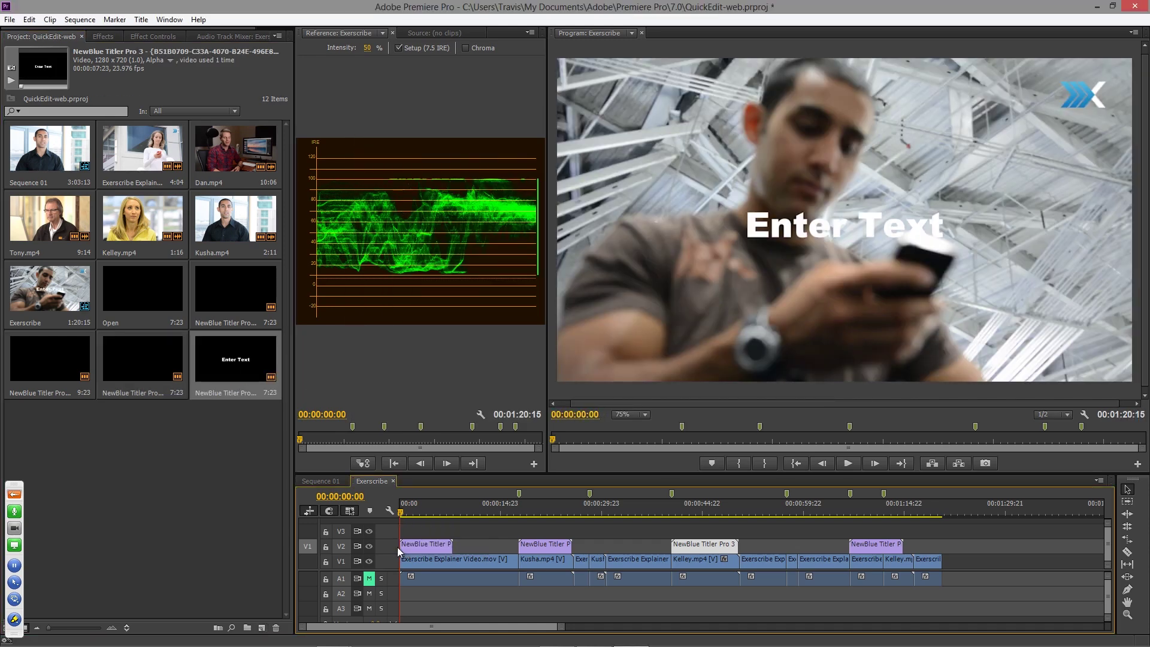
{"action": "left_click", "coordinate": [422, 545]}
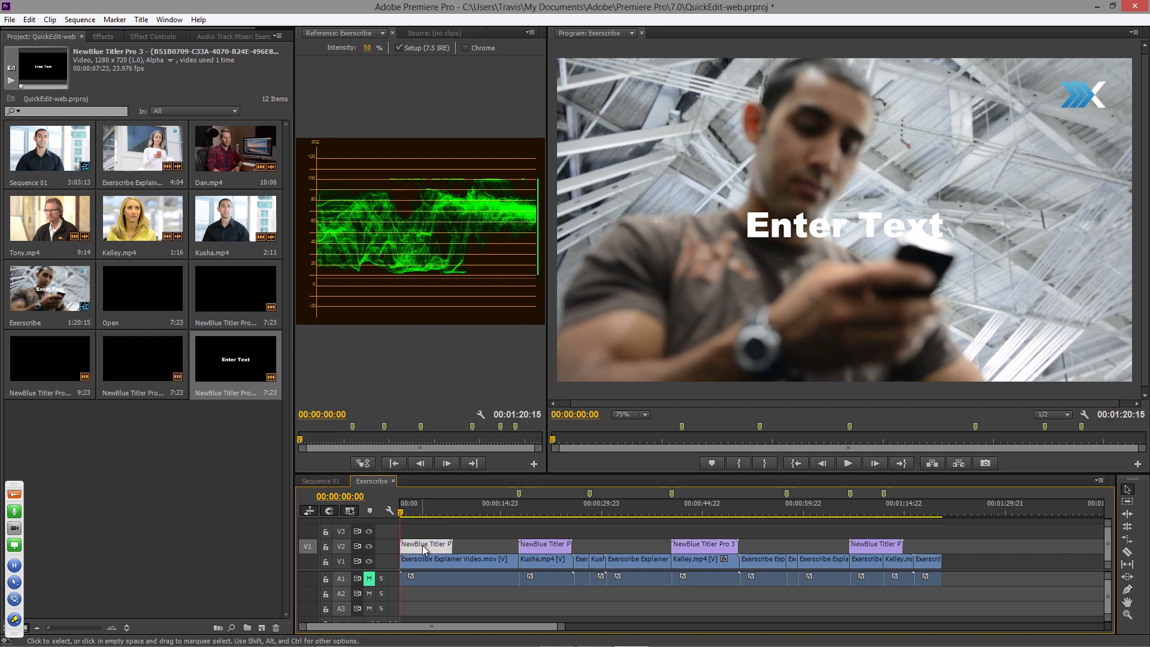
{"action": "double_click", "coordinate": [423, 545]}
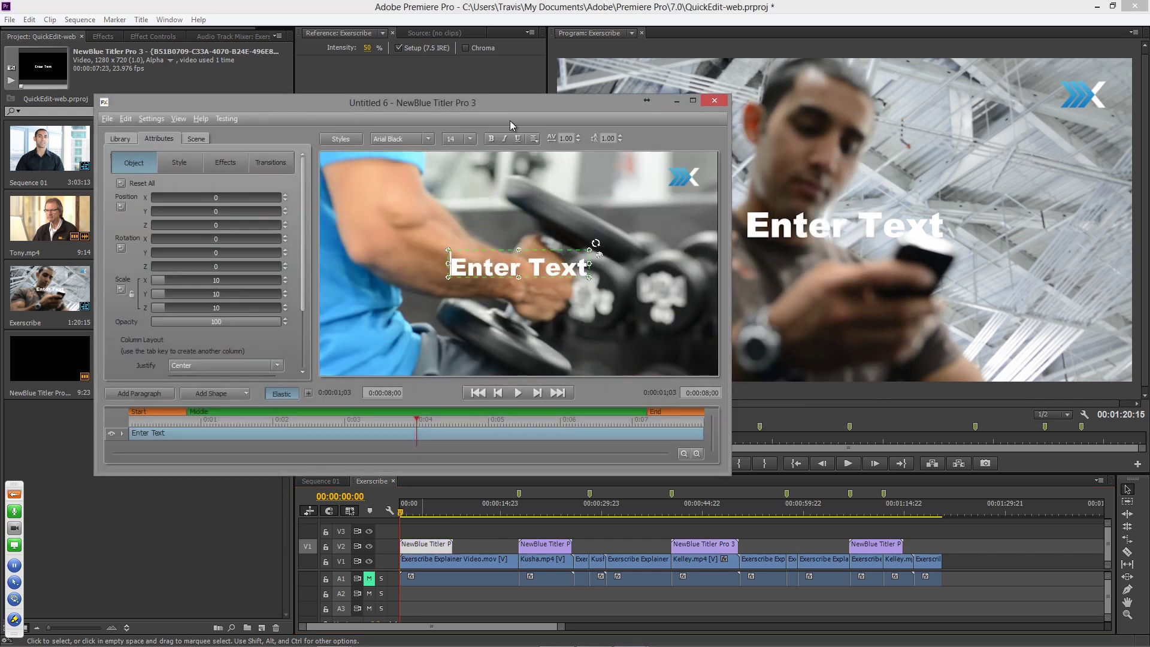
- Replace the Enter Text placeholder with EASY and move it to the upper left
{"action": "left_click_drag", "start_coordinate": [511, 103], "coordinate": [552, 35]}
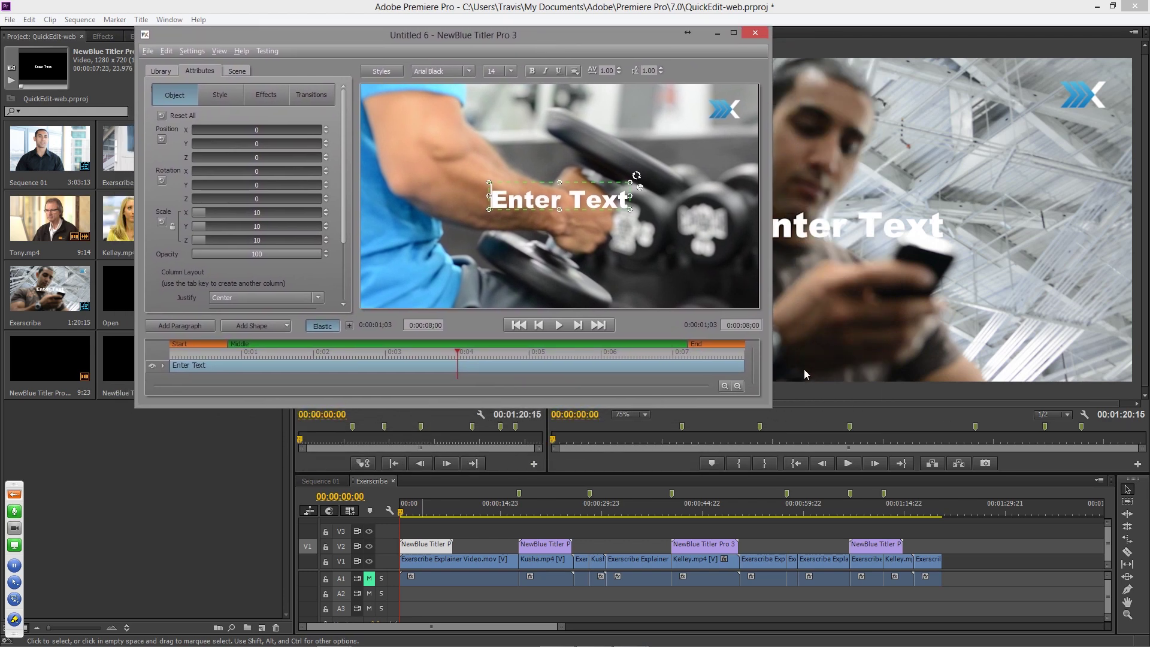
{"action": "left_click_drag", "start_coordinate": [767, 407], "coordinate": [1042, 590]}
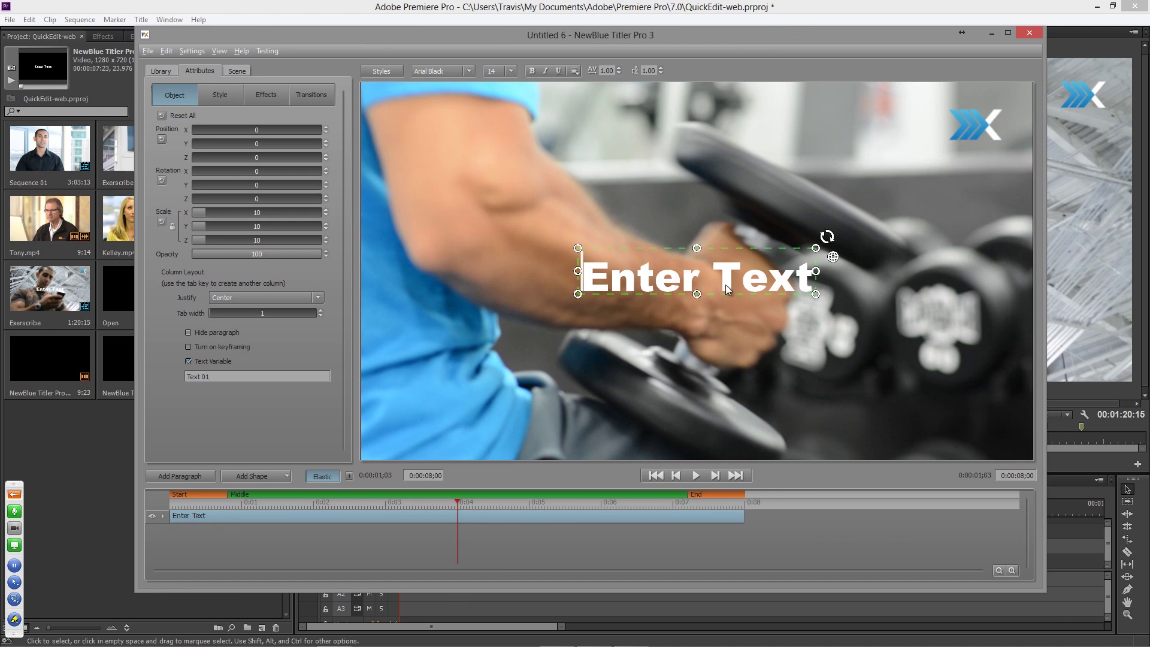
{"action": "mouse_move", "coordinate": [332, 508]}
{"action": "left_mouse_down"}
{"action": "mouse_move", "coordinate": [347, 505]}
{"action": "mouse_move", "coordinate": [333, 505]}
{"action": "left_mouse_up"}
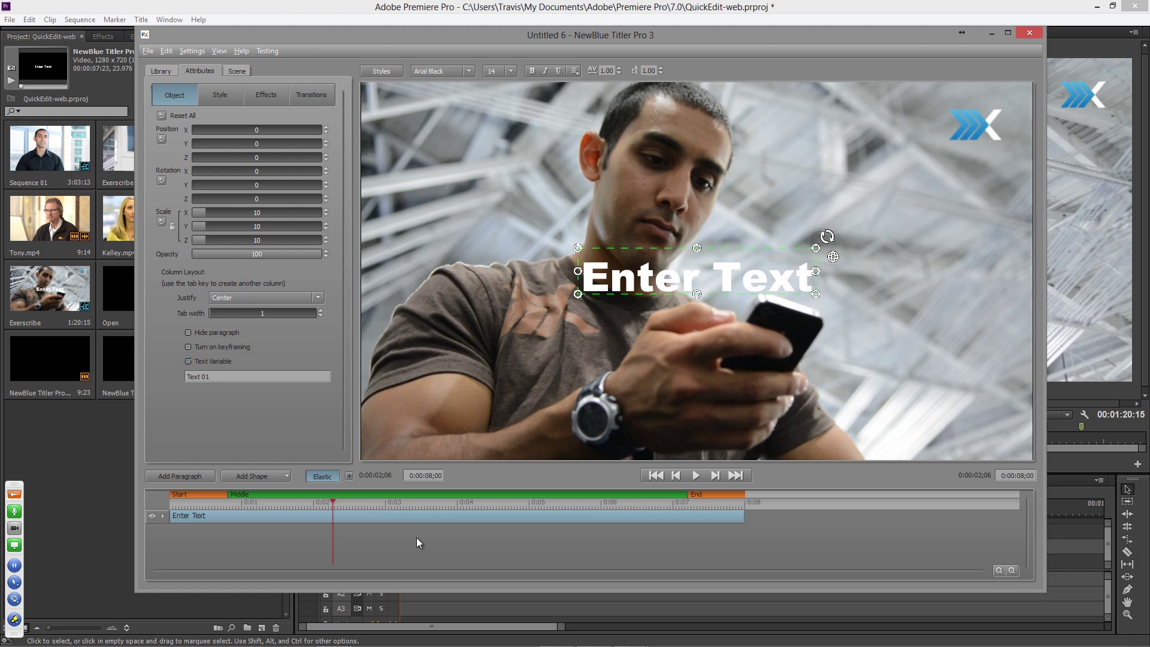
{"action": "double_click", "coordinate": [649, 285]}
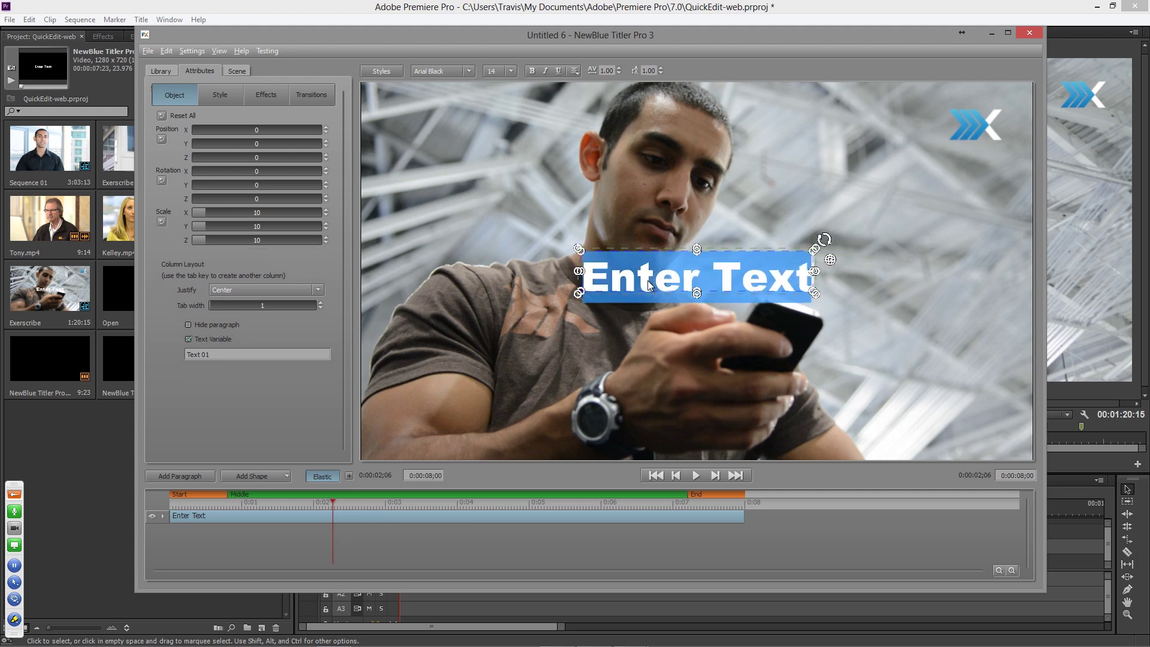
{"action": "type", "text": "EASTY"}
{"action": "key", "text": "BackSpace"}
{"action": "key", "text": "BackSpace"}
{"action": "type", "text": "Y"}
{"action": "left_click_drag", "start_coordinate": [668, 296], "coordinate": [459, 217]}
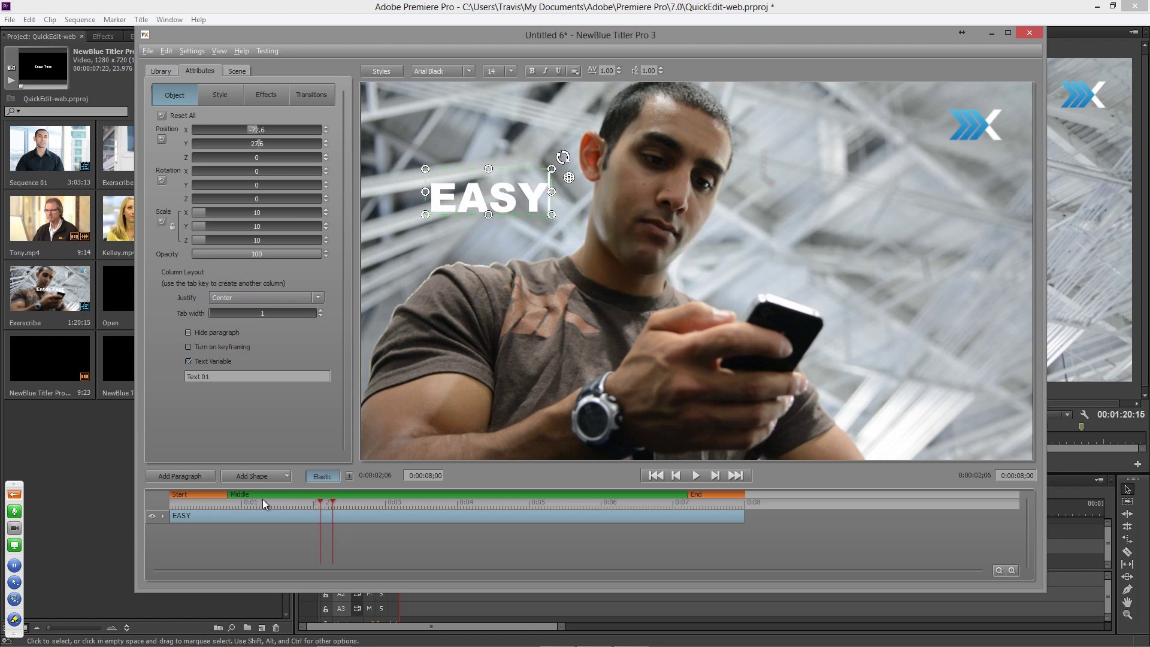
{"action": "key", "text": "Home"}
- Add a second word, FAST, positioned to the right of EASY
{"action": "left_click", "coordinate": [747, 260]}
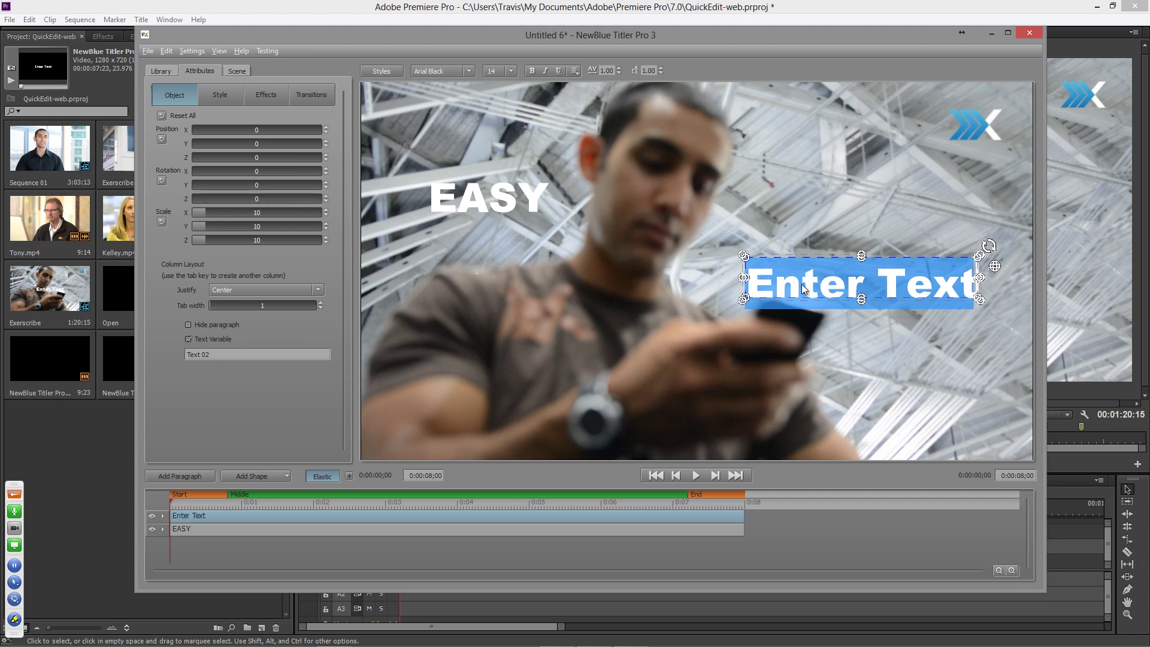
{"action": "type", "text": "FAST"}
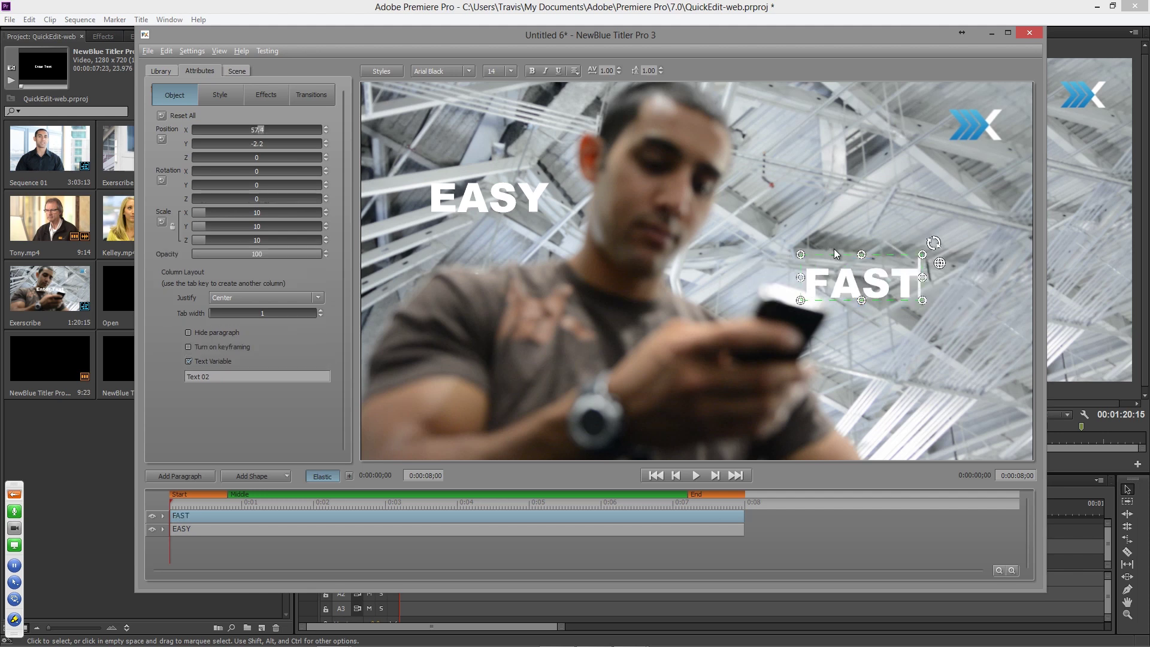
{"action": "left_click_drag", "start_coordinate": [834, 252], "coordinate": [750, 213]}
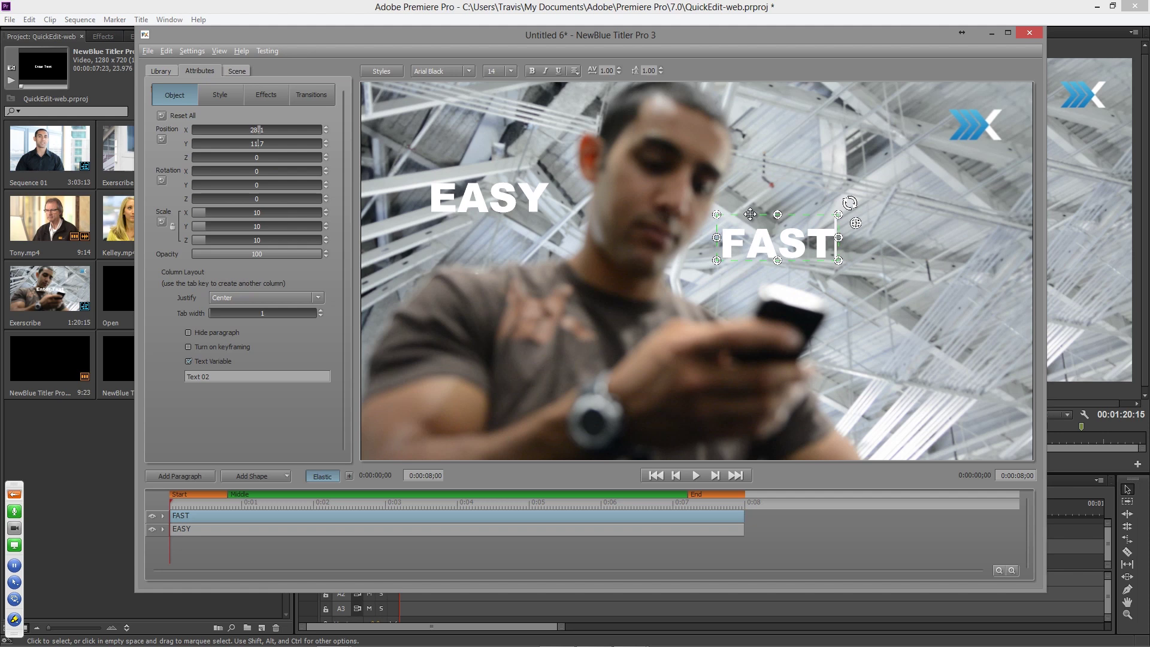
{"action": "left_click", "coordinate": [559, 314]}
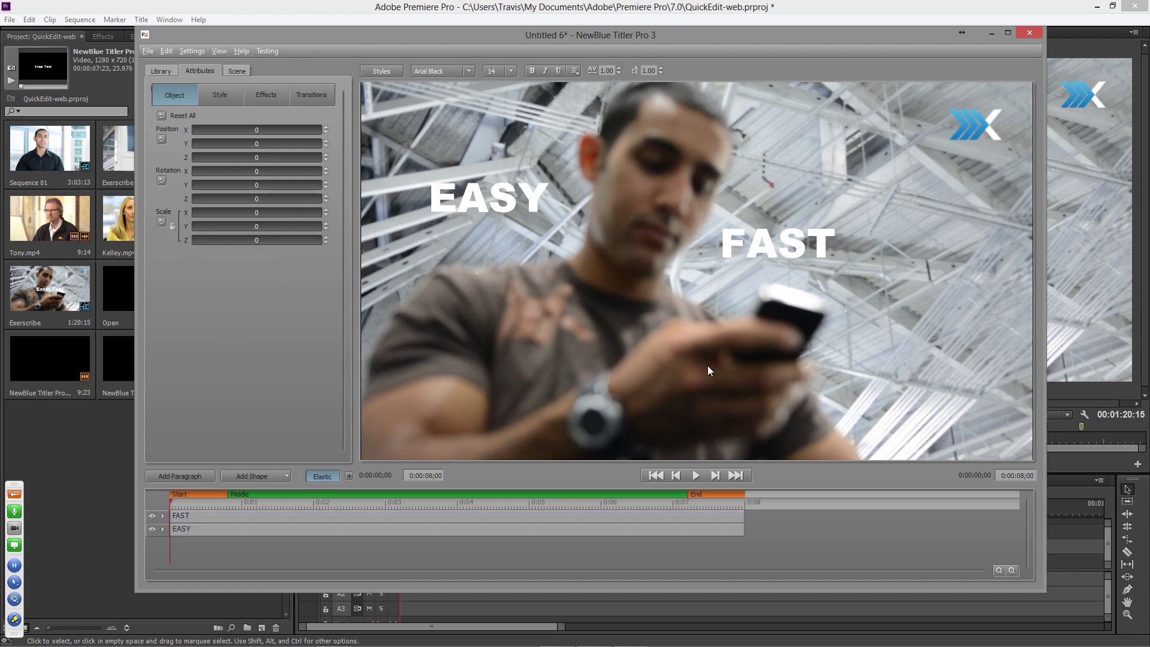
- Add EFFECTIVE beneath the words, push EASY back in depth and bring EFFECTIVE forward
{"action": "type", "text": "EFFECTIVE"}
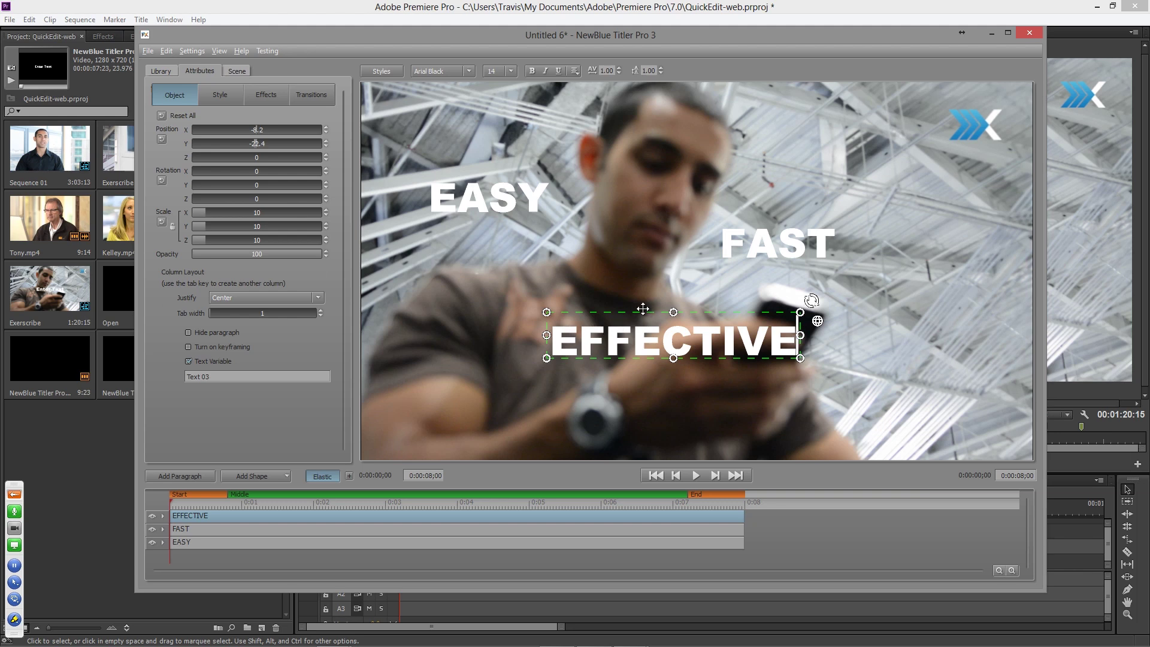
{"action": "left_click_drag", "start_coordinate": [700, 314], "coordinate": [670, 281]}
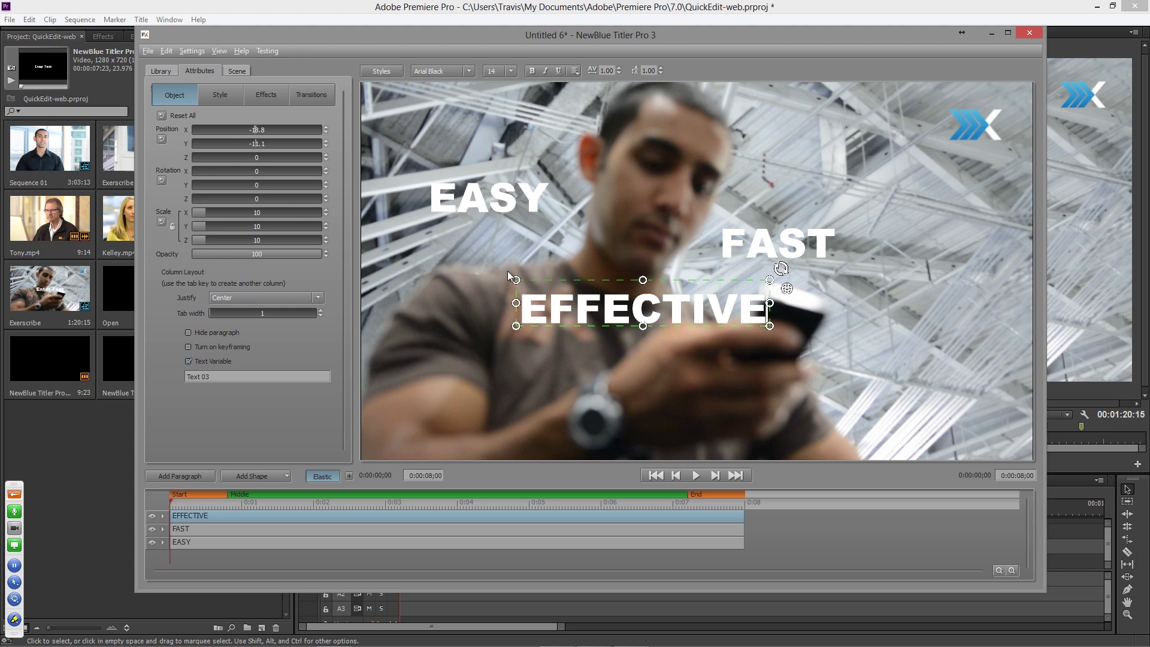
{"action": "left_click", "coordinate": [505, 206]}
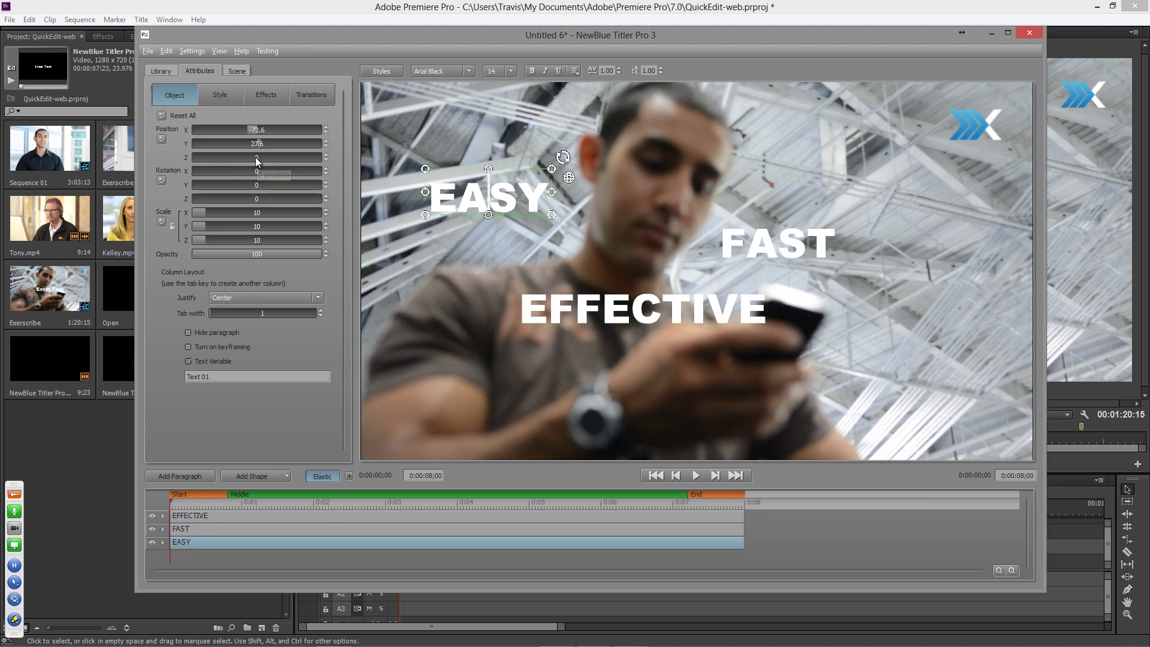
{"action": "left_click_drag", "start_coordinate": [255, 157], "coordinate": [229, 157]}
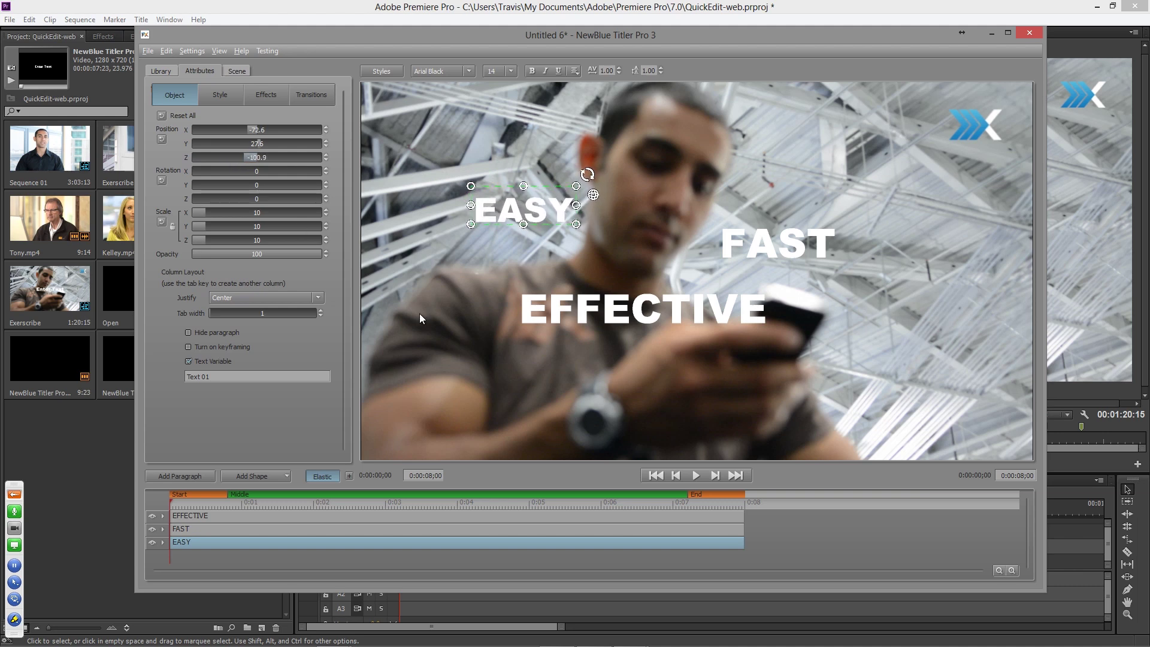
{"action": "left_click", "coordinate": [575, 309]}
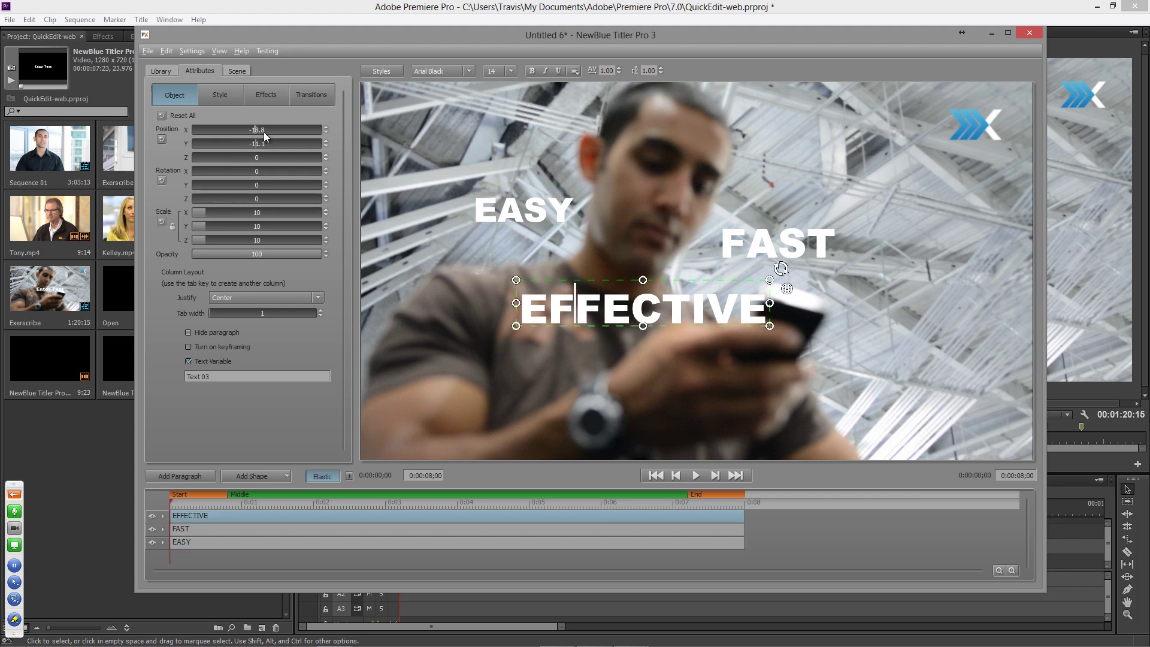
{"action": "left_click_drag", "start_coordinate": [257, 157], "coordinate": [280, 155]}
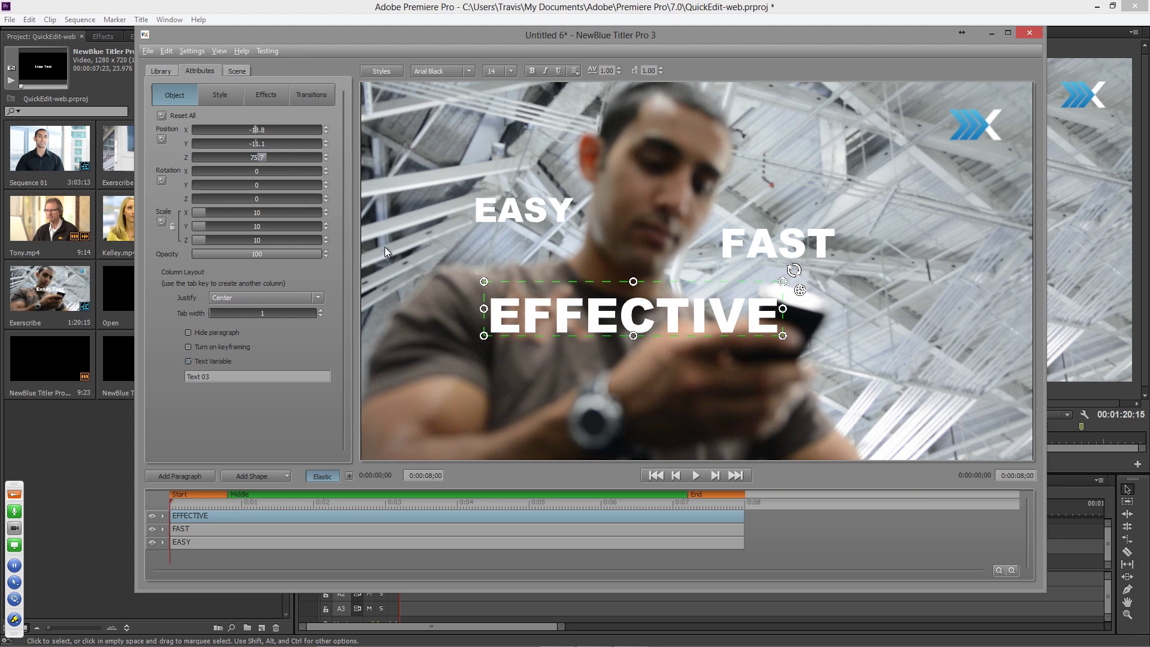
{"action": "left_click", "coordinate": [237, 71]}
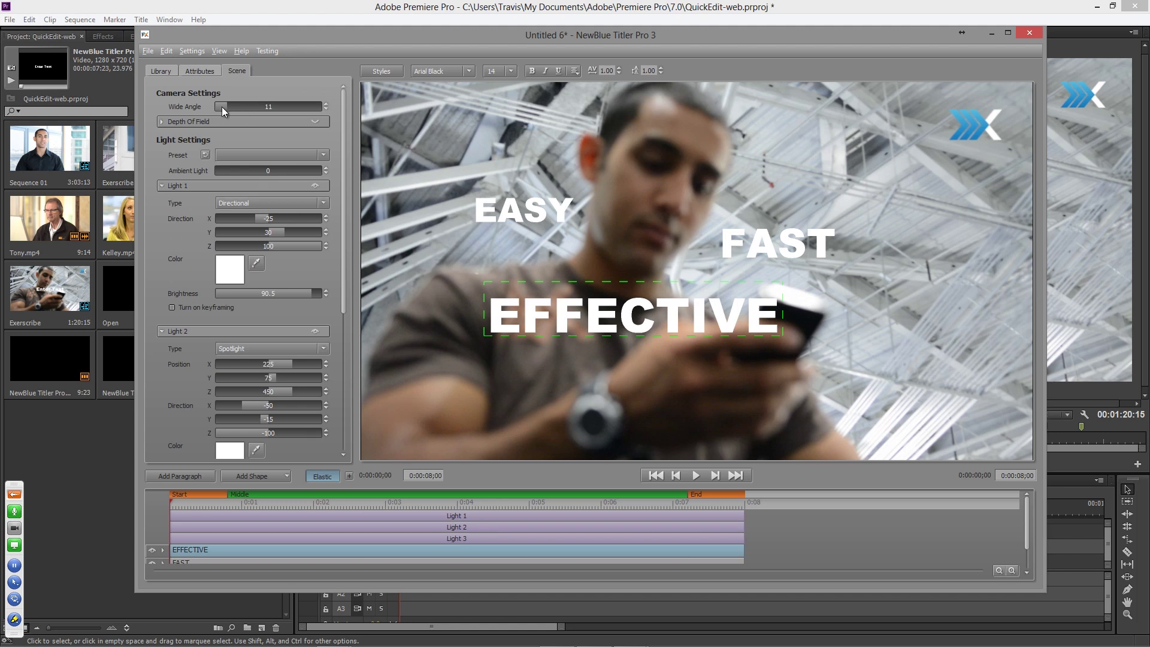
- Set the scene camera's Wide Angle to 60
{"action": "left_click_drag", "start_coordinate": [224, 107], "coordinate": [269, 108]}
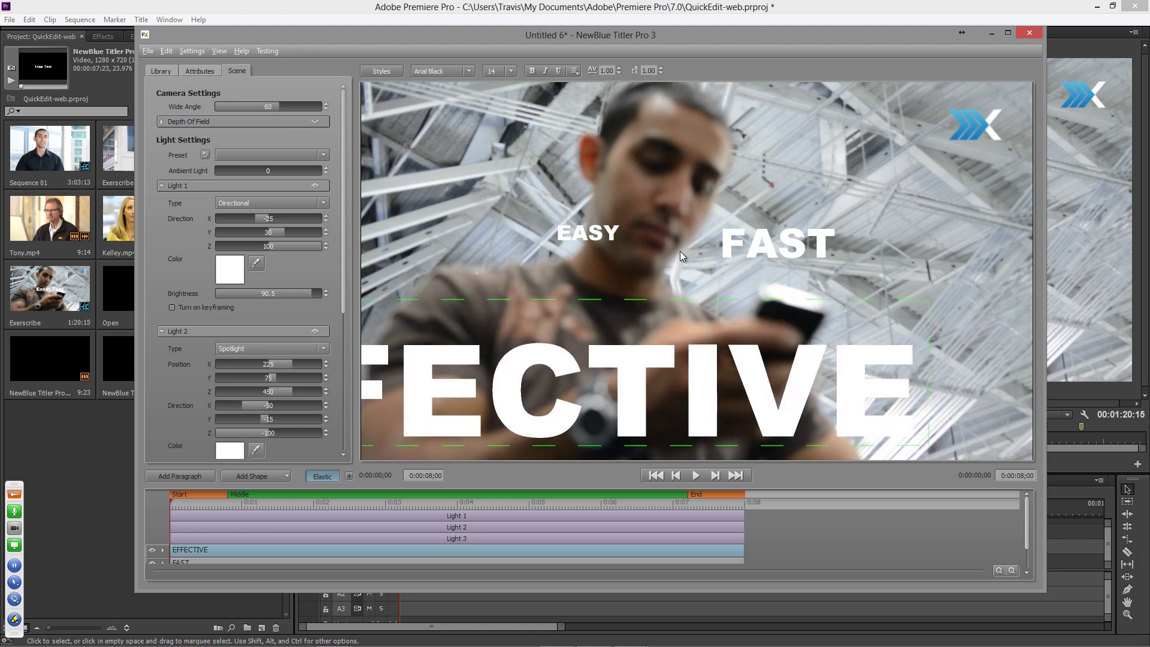
{"action": "left_click", "coordinate": [199, 71]}
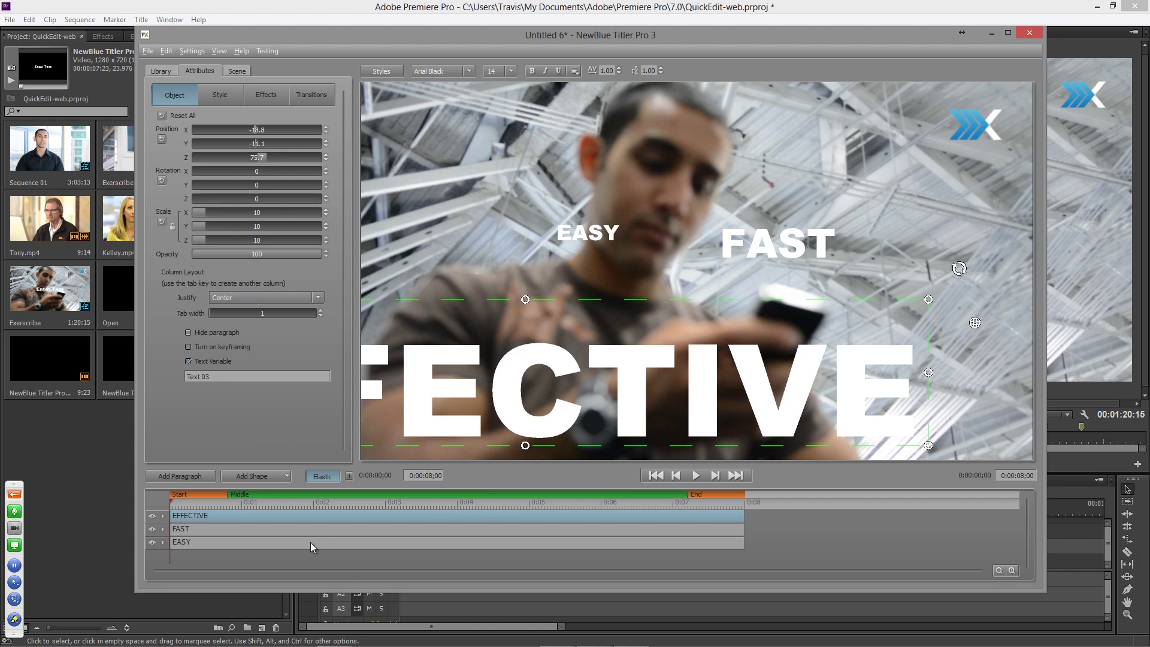
- Tilt FAST and EASY in 3D to rotation X 3.3, Y 13.6, Z -4.9
{"action": "left_click", "coordinate": [265, 532]}
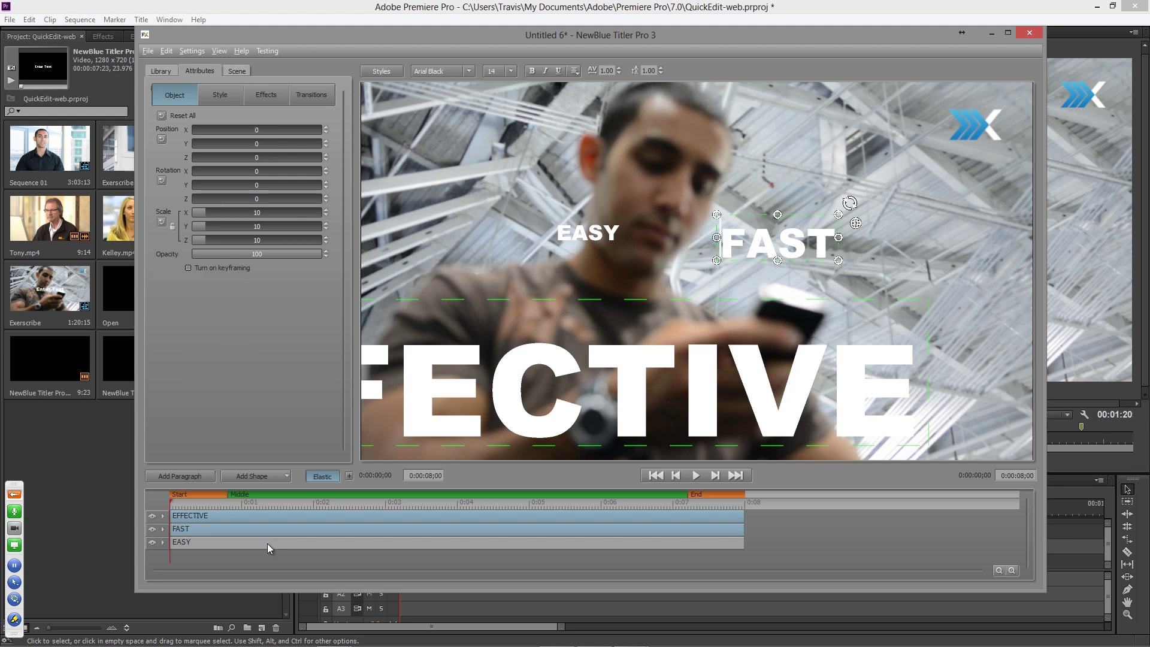
{"action": "left_click", "coordinate": [268, 543], "text": "ctrl"}
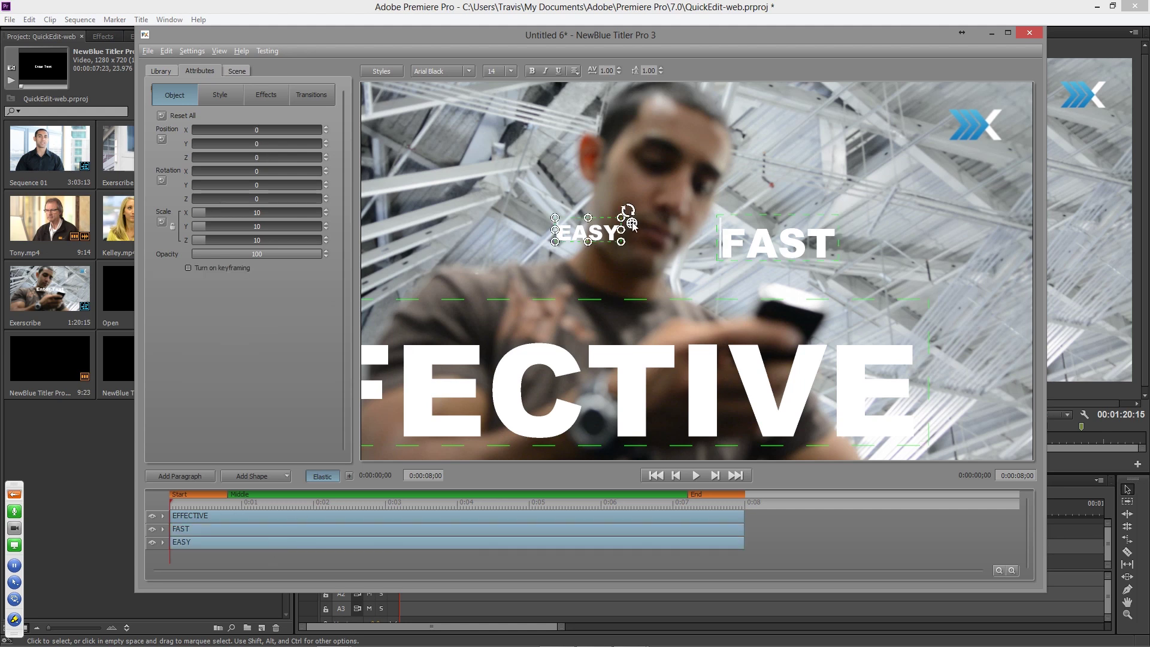
{"action": "left_click_drag", "start_coordinate": [633, 227], "coordinate": [595, 234]}
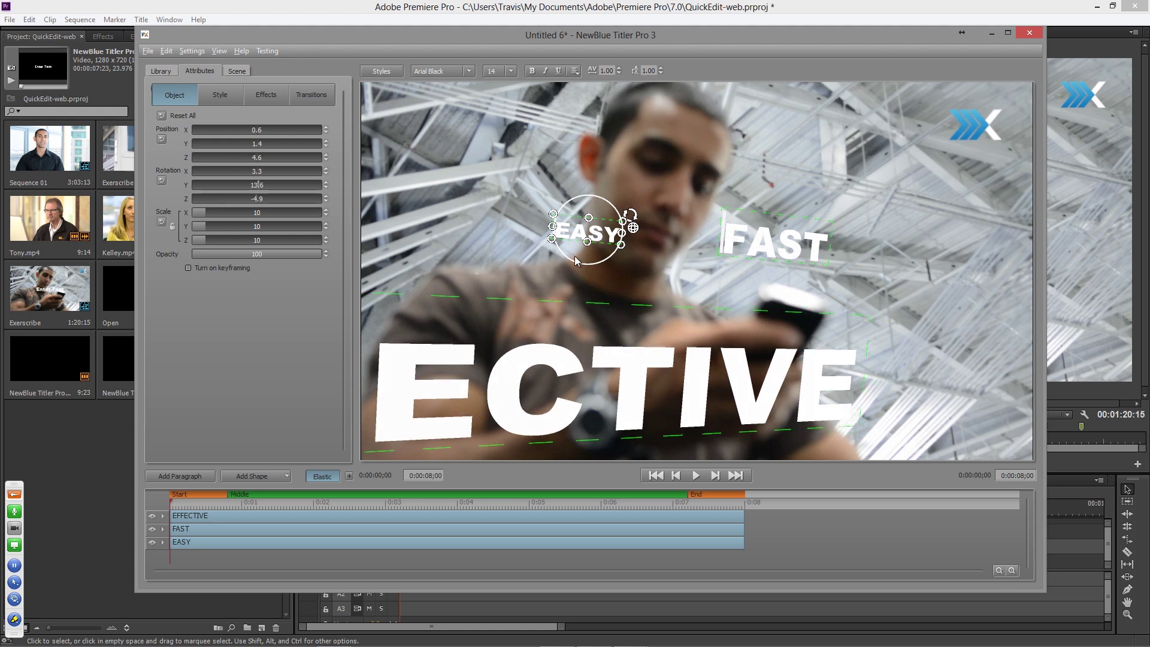
{"action": "left_click", "coordinate": [225, 96]}
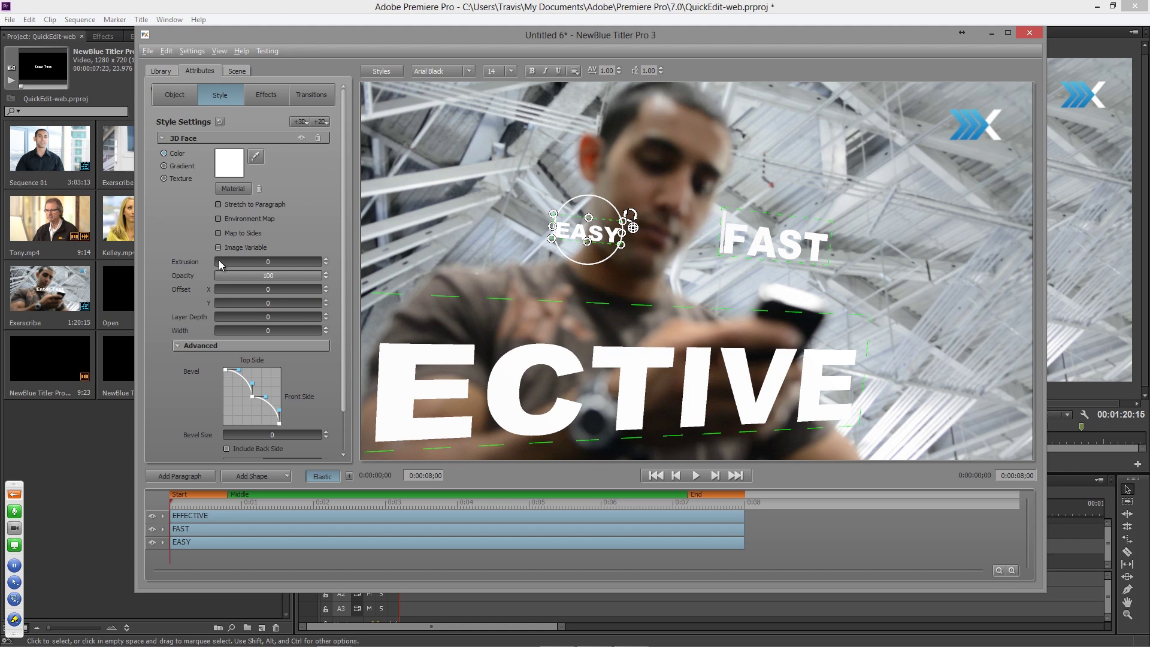
- Set the 3D Face Extrusion to 2.8
{"action": "left_click_drag", "start_coordinate": [218, 260], "coordinate": [220, 259]}
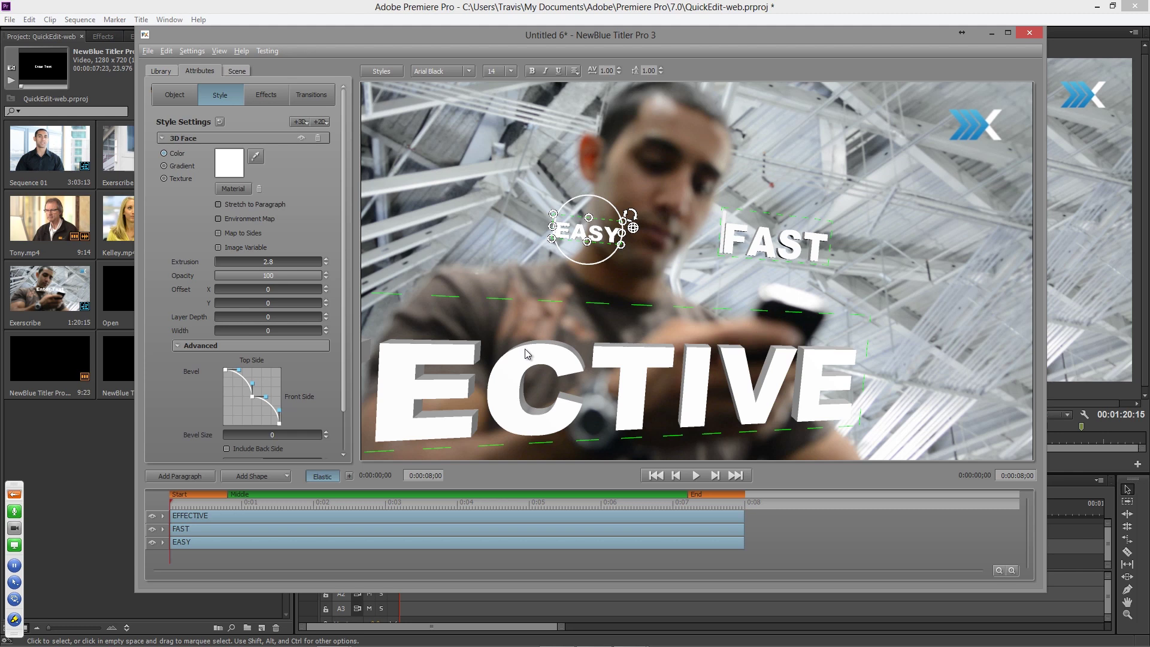
{"action": "left_click", "coordinate": [238, 70]}
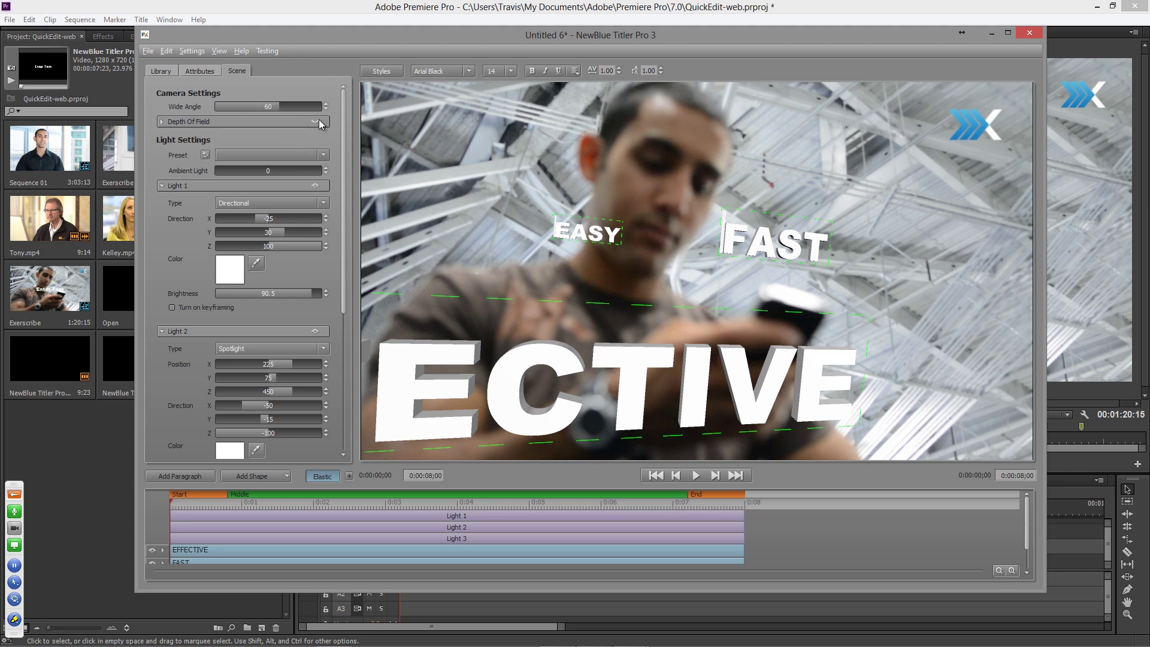
- Turn on depth of field and shift the selected text's Position Z depth
{"action": "left_click", "coordinate": [315, 123]}
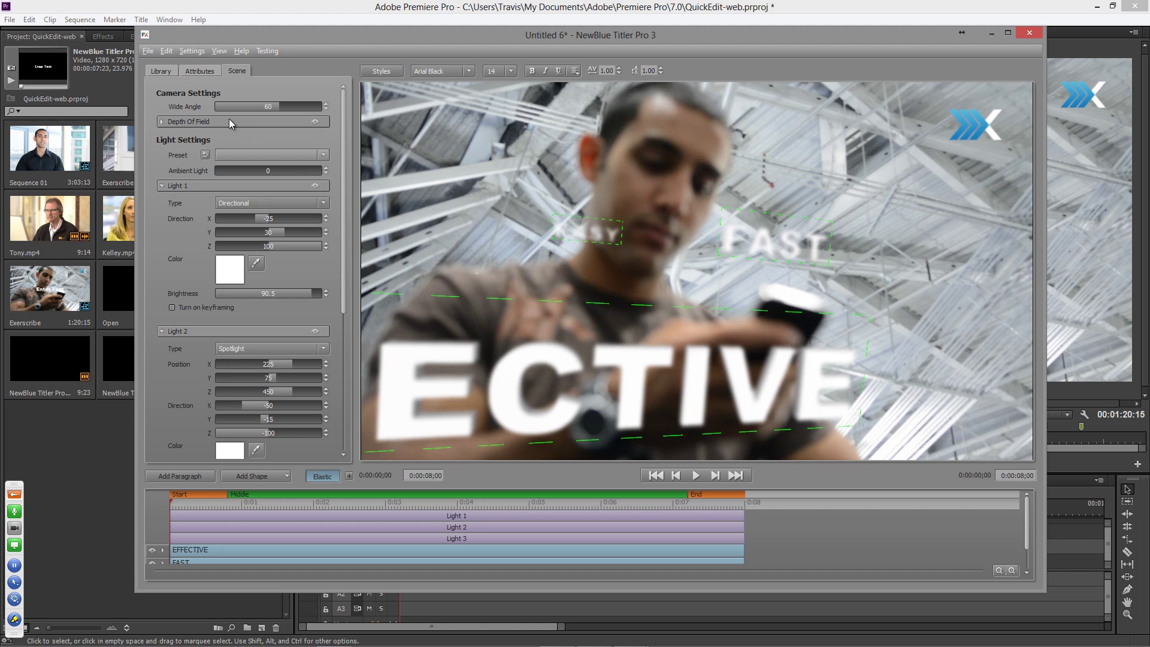
{"action": "left_click", "coordinate": [201, 71]}
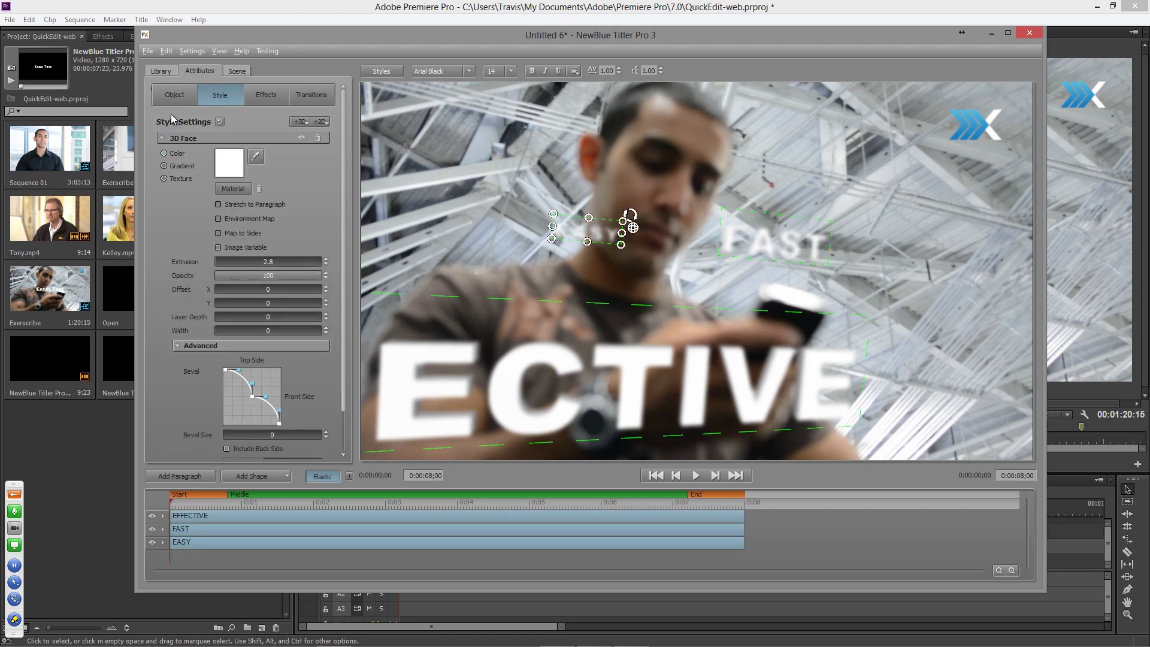
{"action": "left_click", "coordinate": [174, 95]}
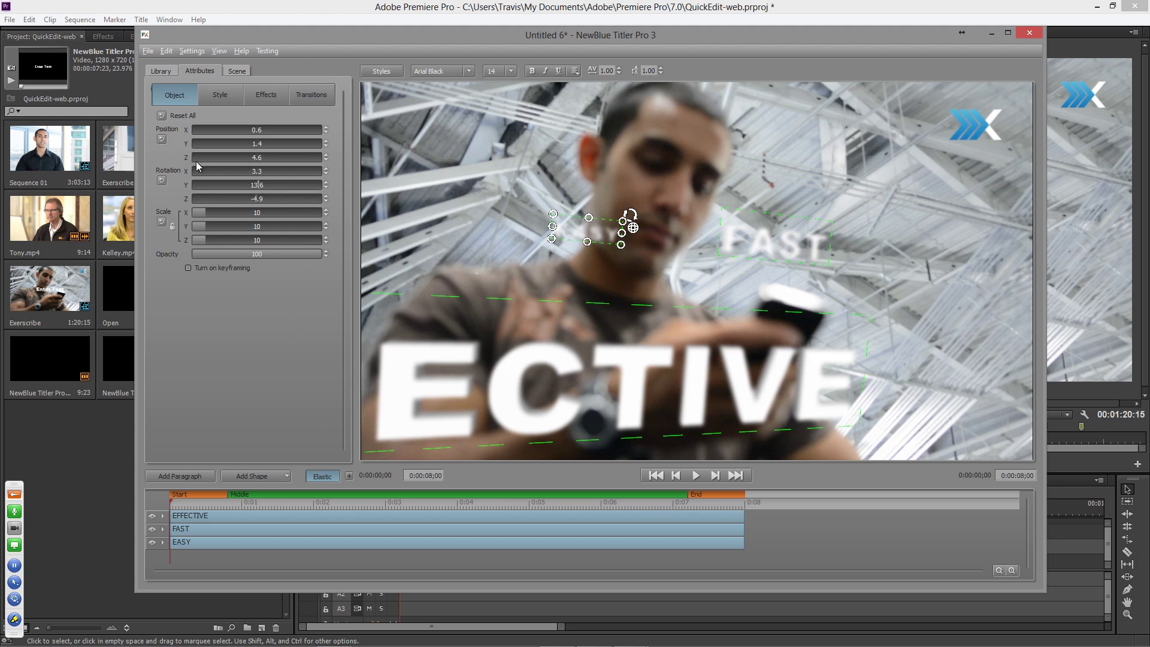
{"action": "left_click_drag", "start_coordinate": [227, 160], "coordinate": [257, 163]}
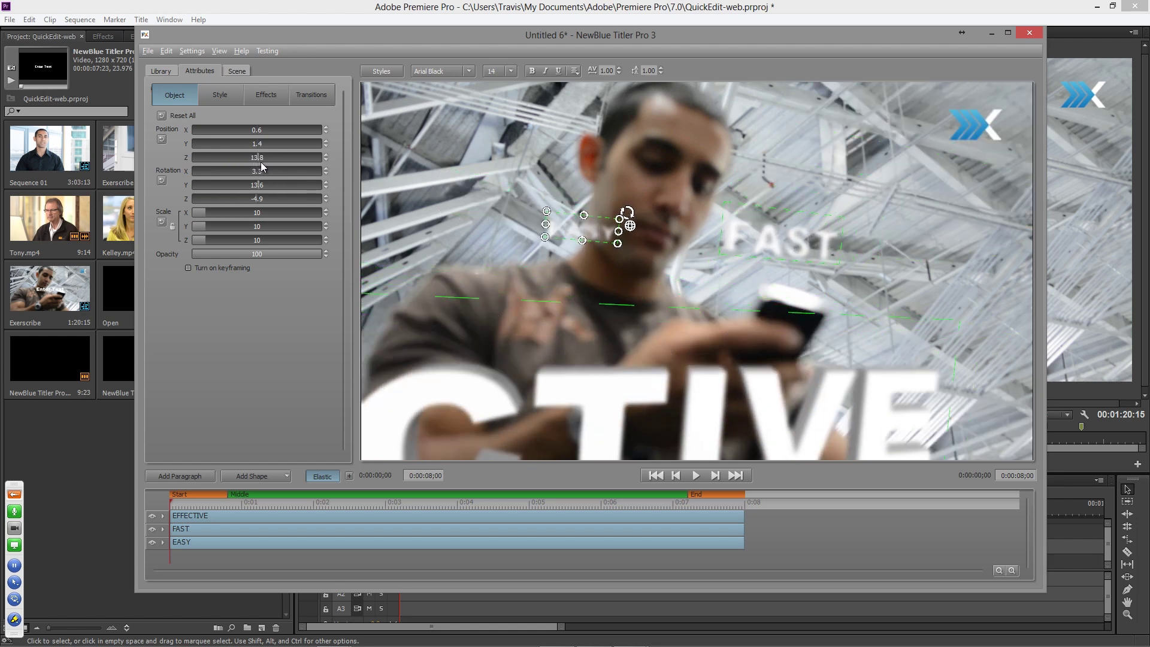
- Set the Scene depth of field to Focus Distance 100, Aperture 80, Blur Level 20
{"action": "left_click", "coordinate": [243, 70]}
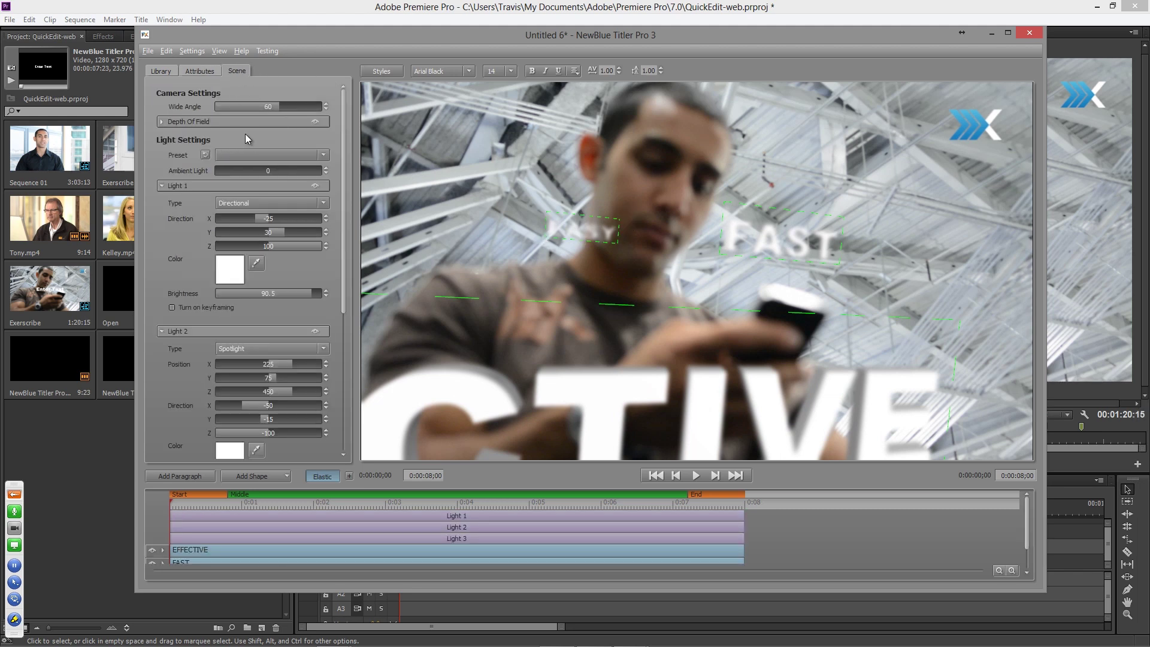
{"action": "left_click", "coordinate": [161, 121]}
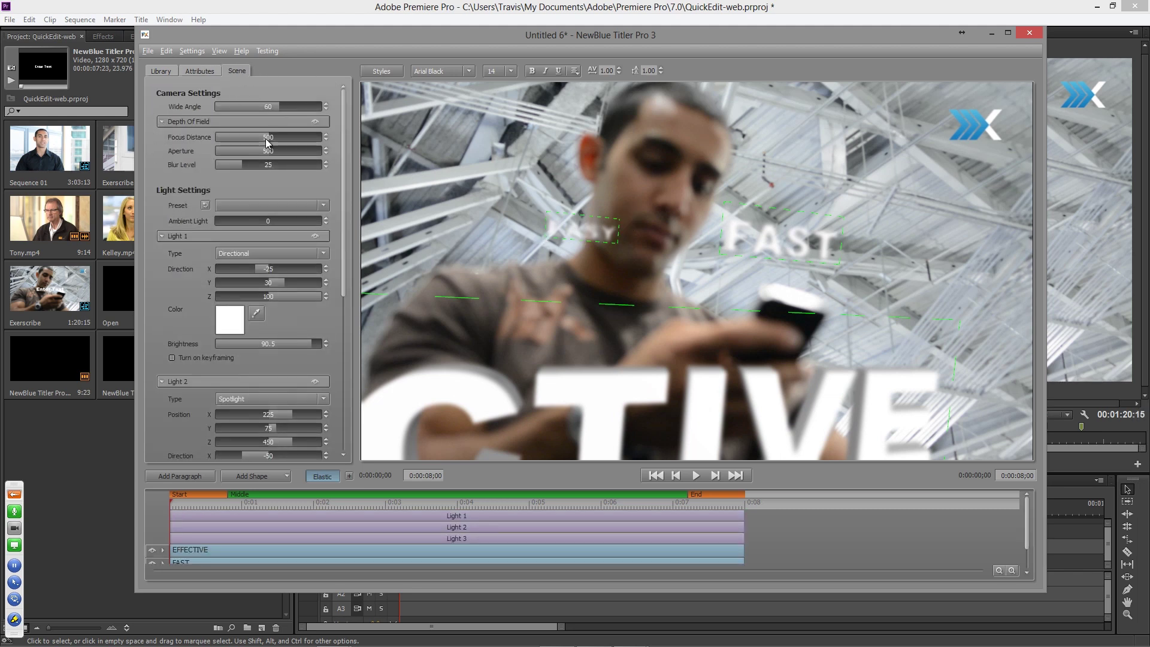
{"action": "left_click_drag", "start_coordinate": [267, 138], "coordinate": [185, 134]}
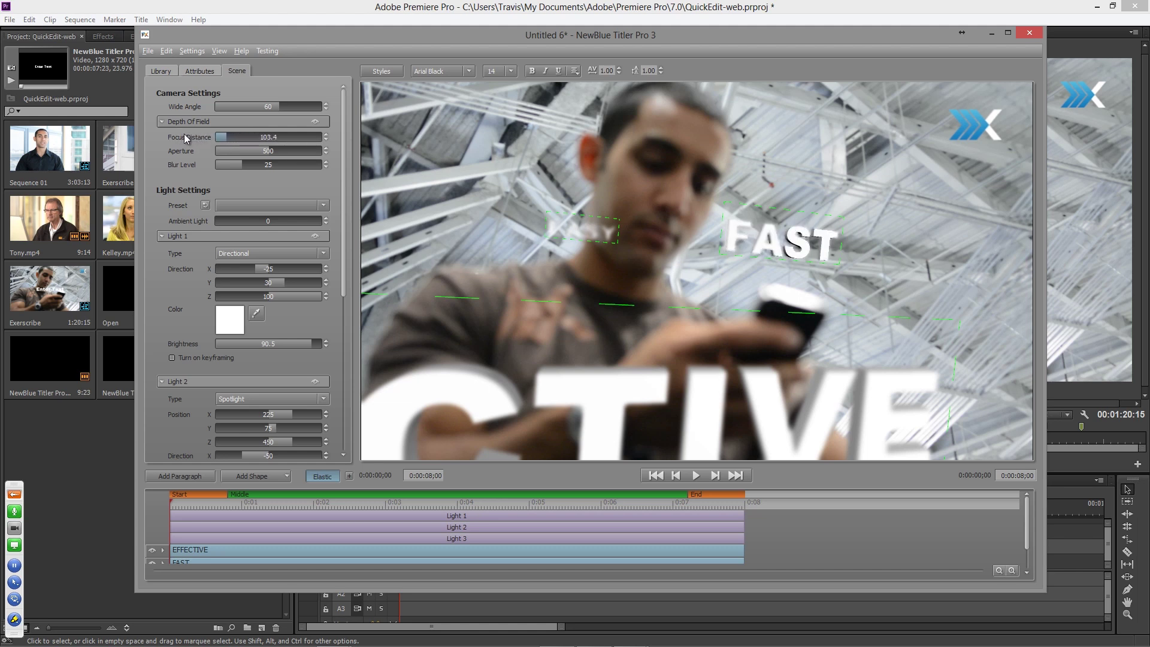
{"action": "double_click", "coordinate": [267, 137]}
{"action": "type", "text": "100"}
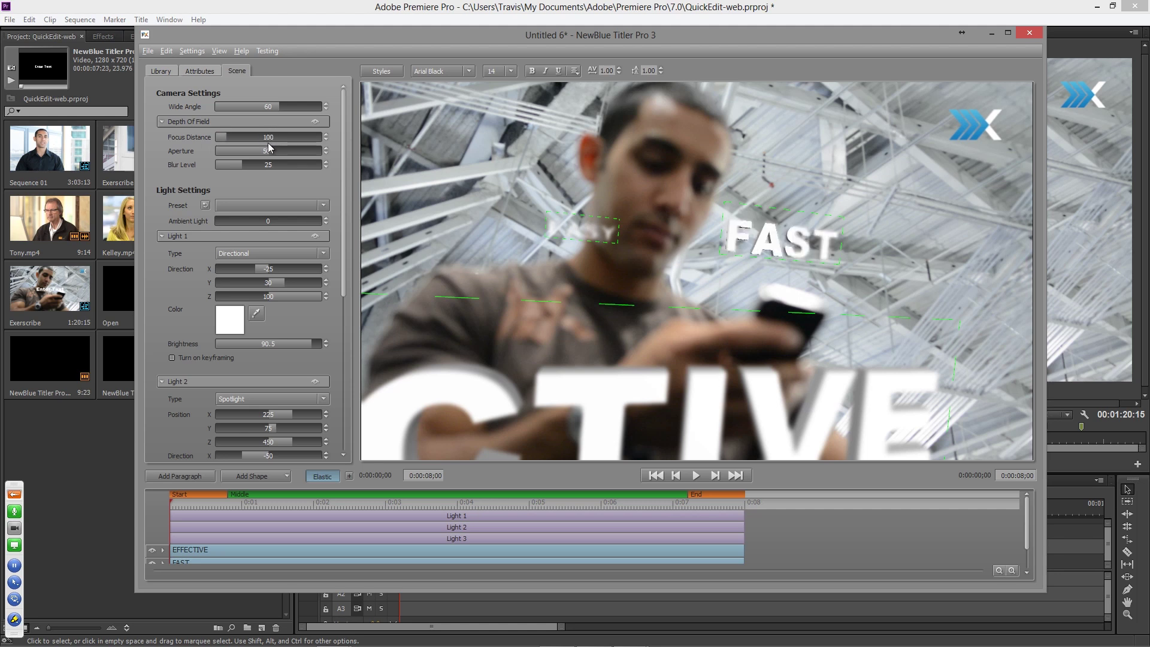
{"action": "mouse_move", "coordinate": [263, 151]}
{"action": "left_mouse_down"}
{"action": "mouse_move", "coordinate": [227, 150]}
{"action": "mouse_move", "coordinate": [317, 167]}
{"action": "mouse_move", "coordinate": [269, 167]}
{"action": "left_mouse_up"}
{"action": "double_click", "coordinate": [269, 151]}
{"action": "type", "text": "80"}
{"action": "double_click", "coordinate": [269, 165]}
{"action": "type", "text": "20"}
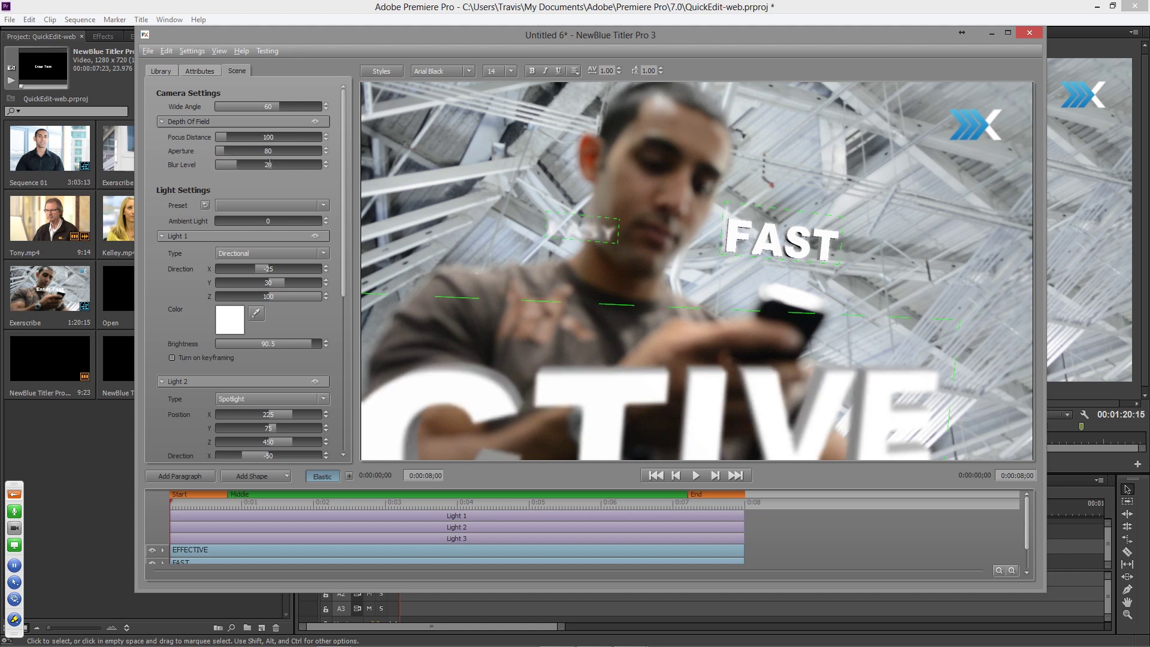
- Push EASY far forward and set EFFECTIVE's Position Z to about -68.7 so it fits the frame
{"action": "left_click", "coordinate": [194, 69]}
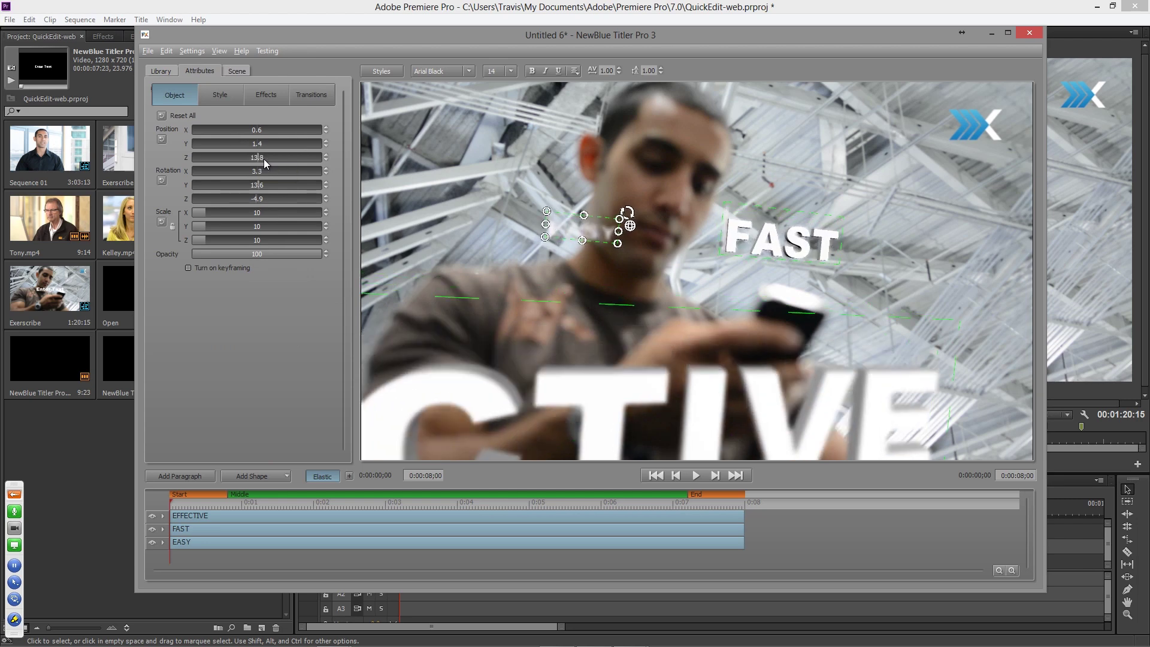
{"action": "scroll", "coordinate": [265, 159], "scroll_direction": "down", "scroll_amount": 5}
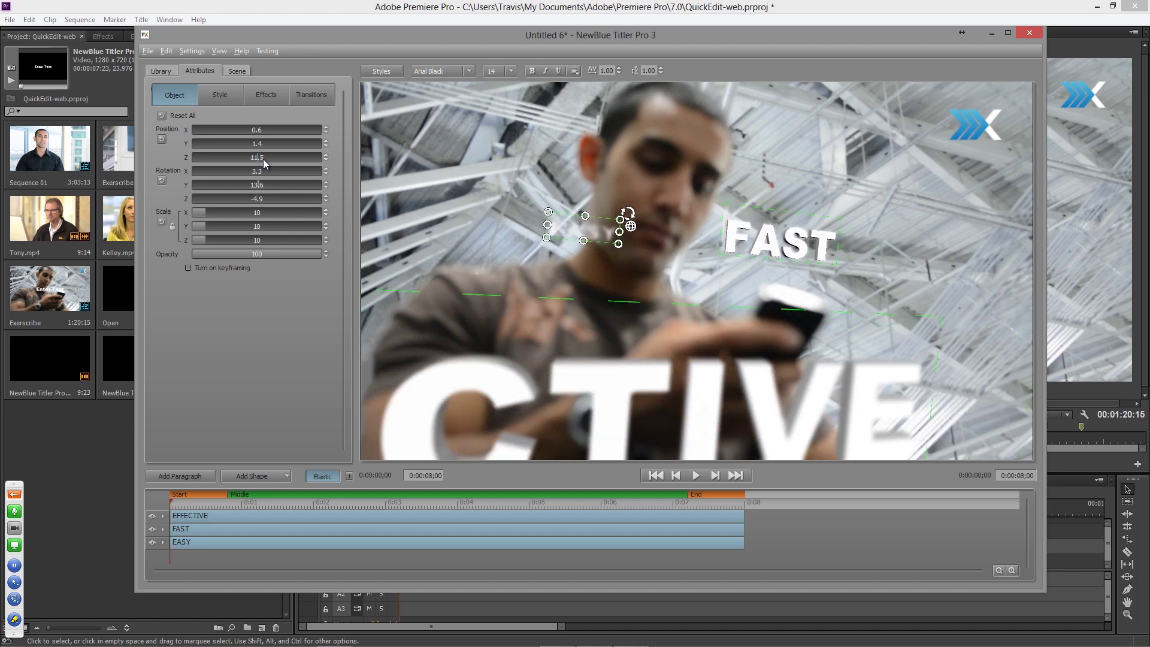
{"action": "left_click_drag", "start_coordinate": [266, 159], "coordinate": [242, 159]}
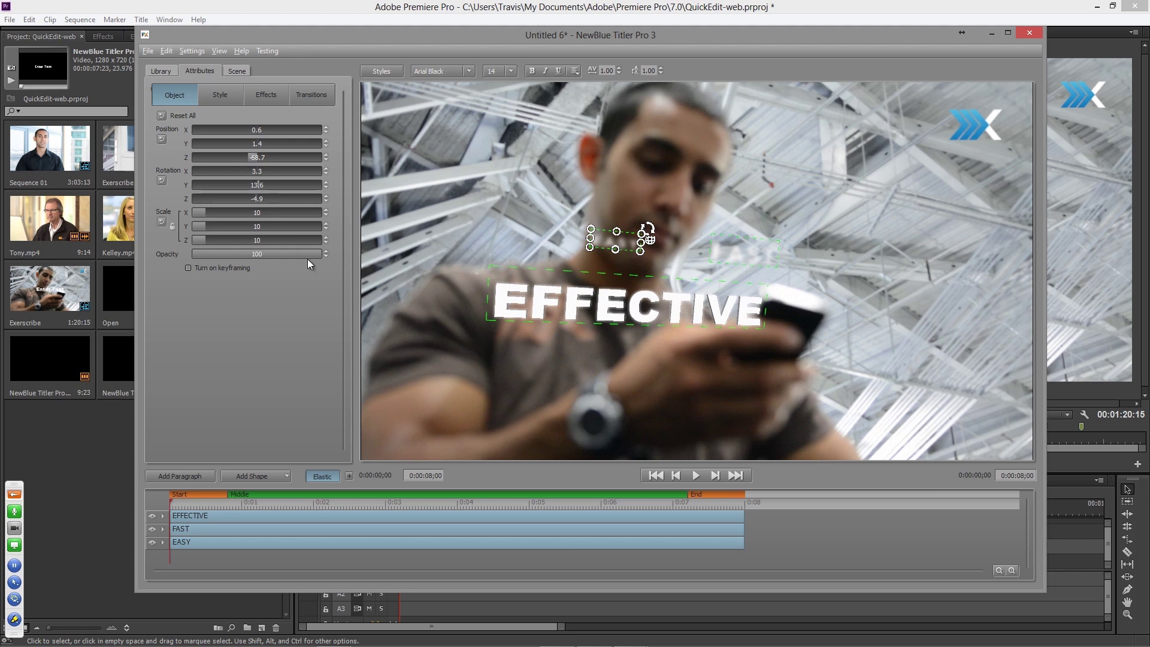
{"action": "left_click_drag", "start_coordinate": [253, 158], "coordinate": [273, 159]}
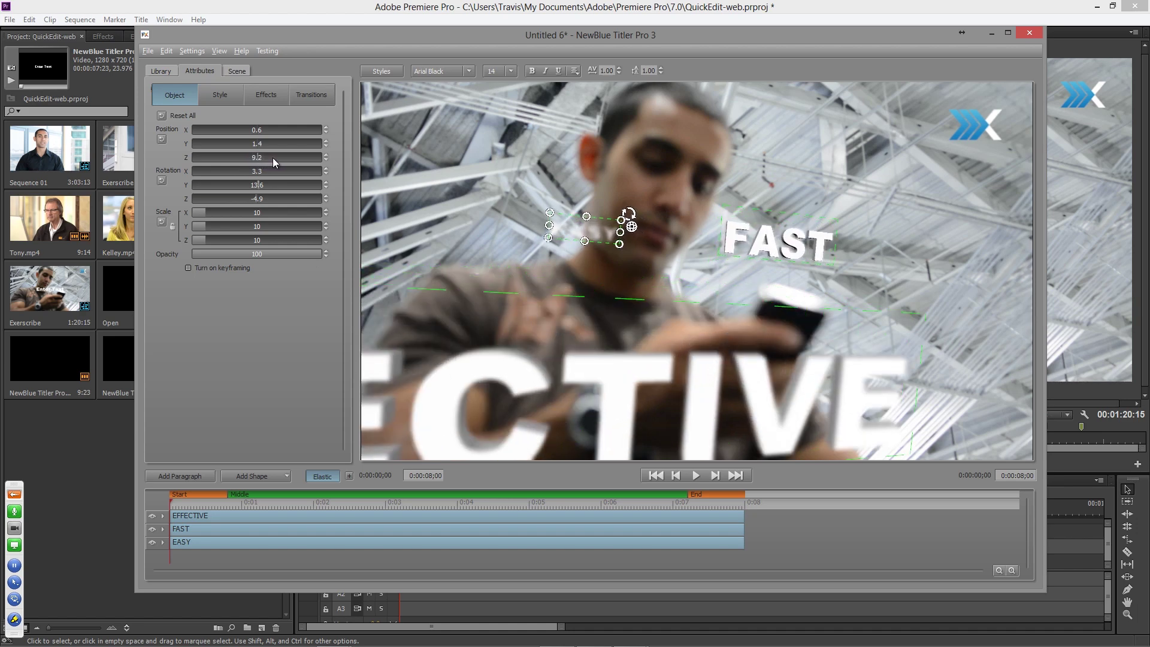
{"action": "mouse_move", "coordinate": [302, 504]}
{"action": "left_mouse_down"}
{"action": "mouse_move", "coordinate": [317, 504]}
{"action": "mouse_move", "coordinate": [301, 497]}
{"action": "left_mouse_up"}
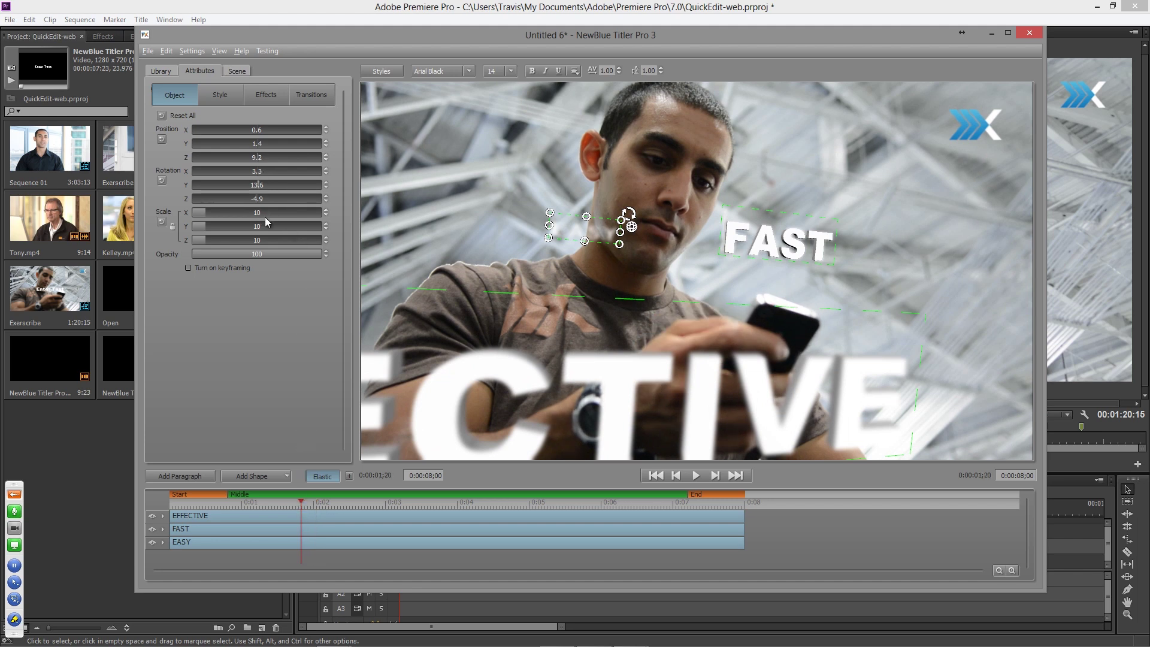
{"action": "left_click_drag", "start_coordinate": [303, 505], "coordinate": [340, 510]}
{"action": "left_click_drag", "start_coordinate": [257, 159], "coordinate": [235, 159]}
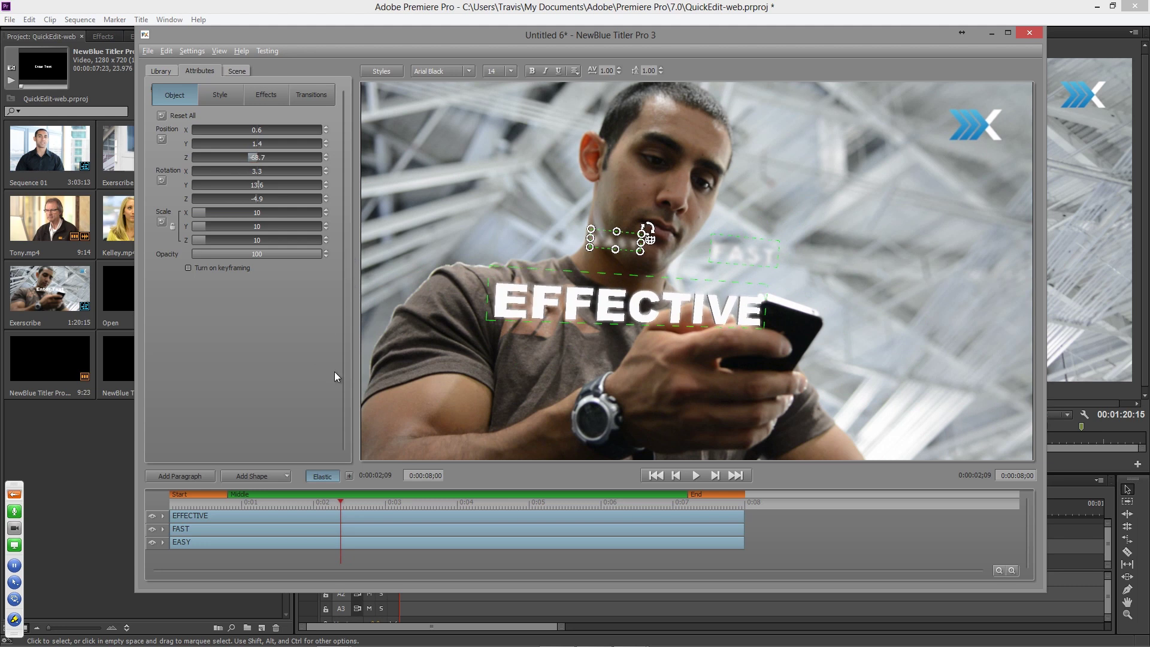
- Enable keyframing and add four Position Z keyframes back to the start so the words fly in
{"action": "left_click", "coordinate": [187, 267]}
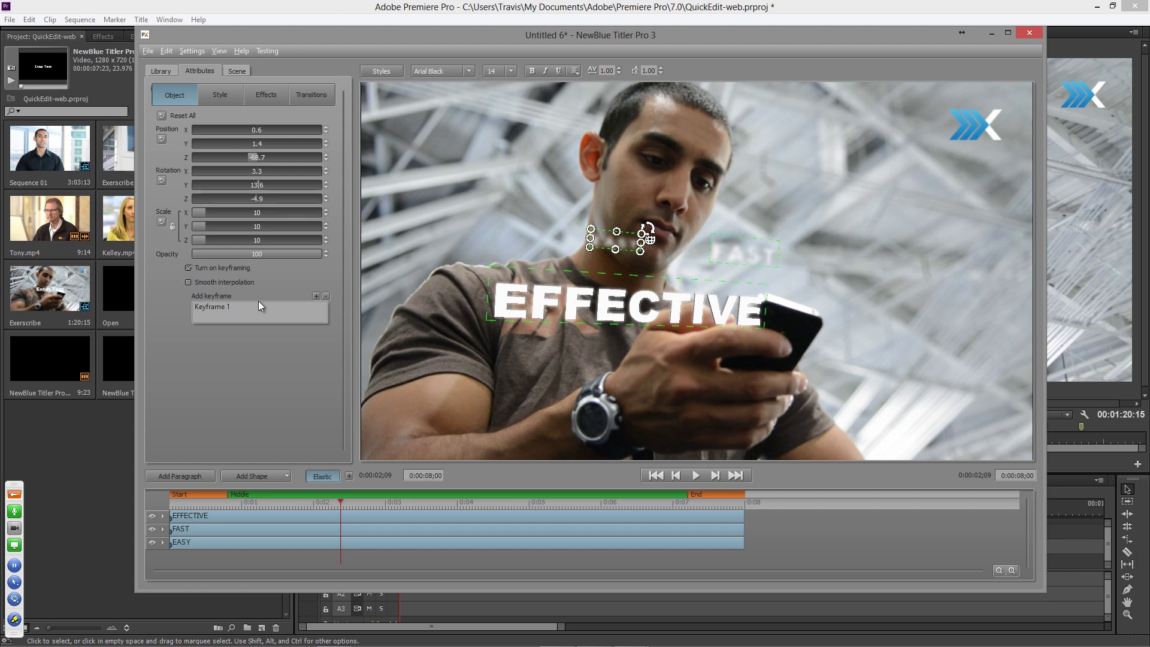
{"action": "left_click", "coordinate": [316, 295]}
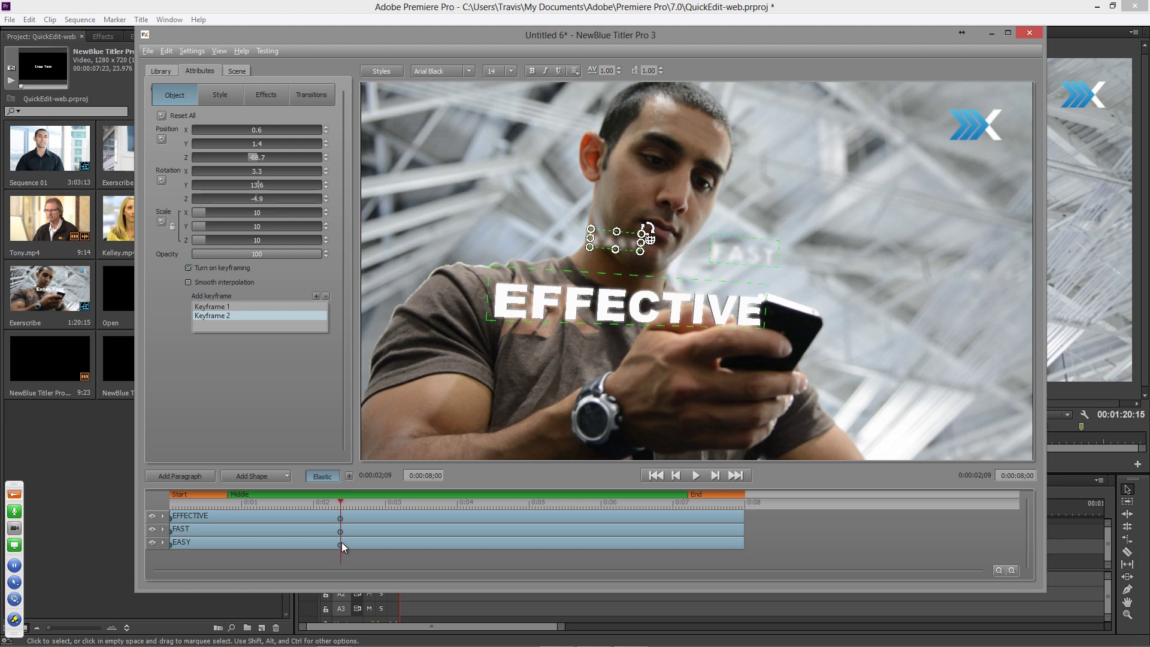
{"action": "left_click_drag", "start_coordinate": [339, 504], "coordinate": [280, 504]}
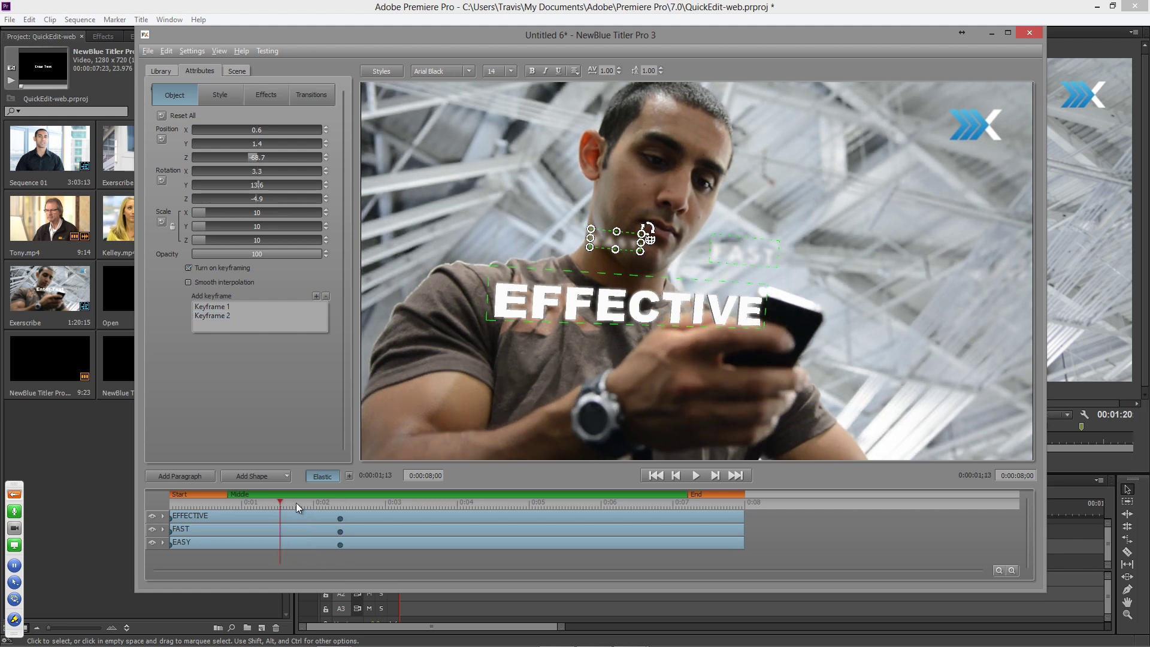
{"action": "left_click_drag", "start_coordinate": [257, 158], "coordinate": [282, 161]}
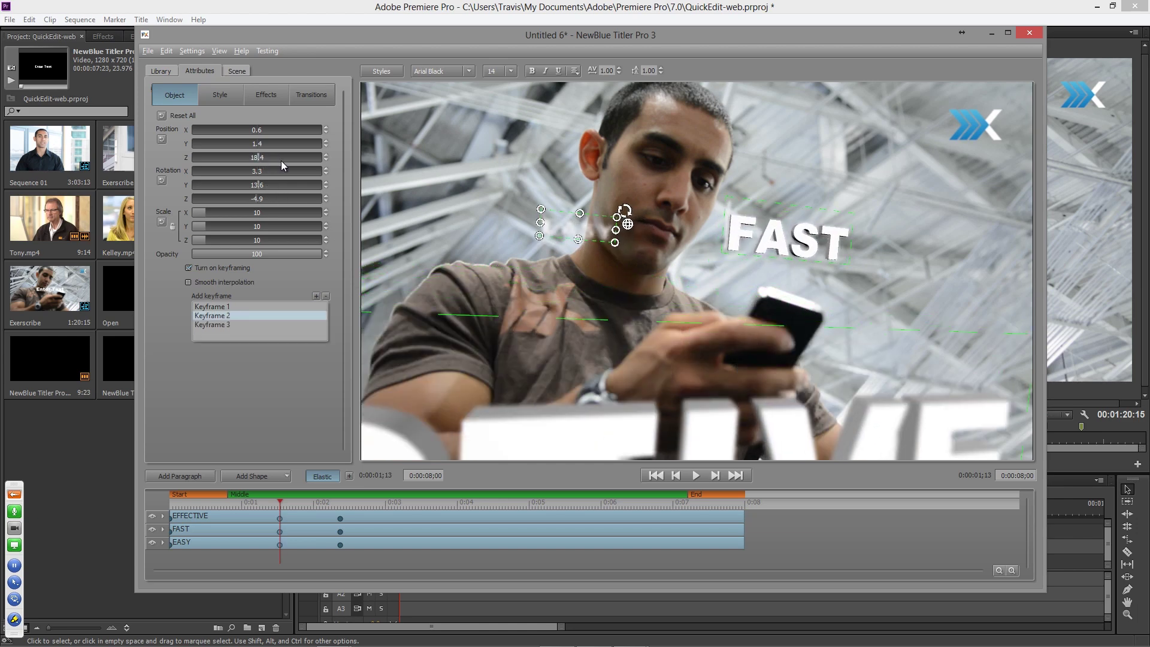
{"action": "left_click_drag", "start_coordinate": [283, 502], "coordinate": [219, 505]}
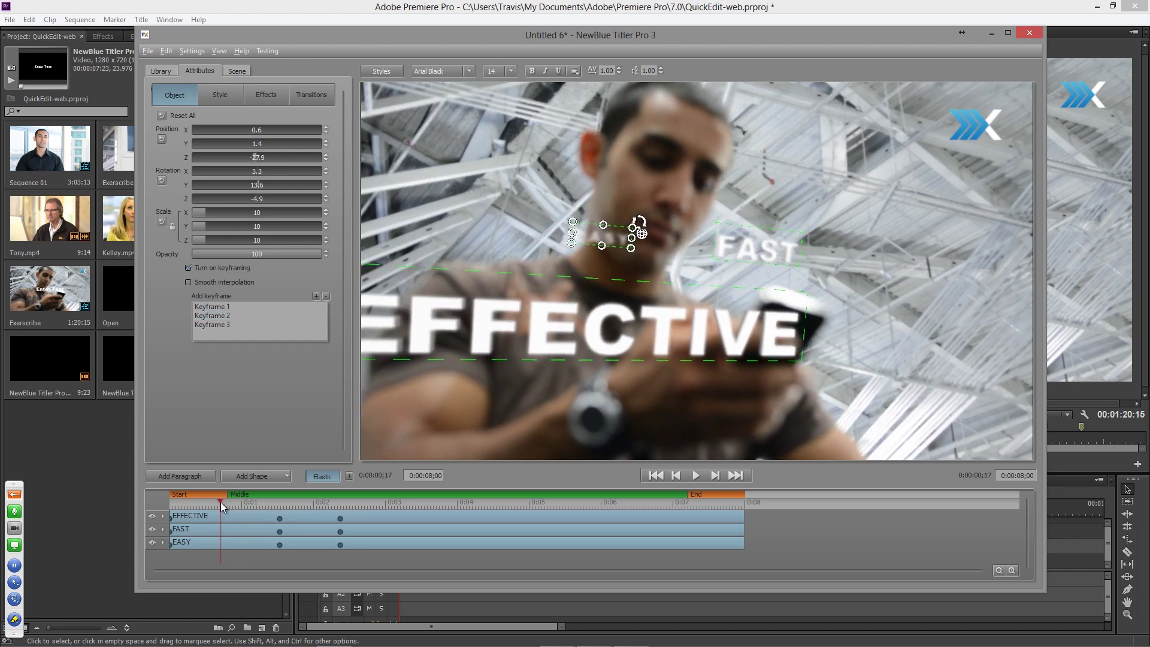
{"action": "left_click_drag", "start_coordinate": [267, 157], "coordinate": [304, 159]}
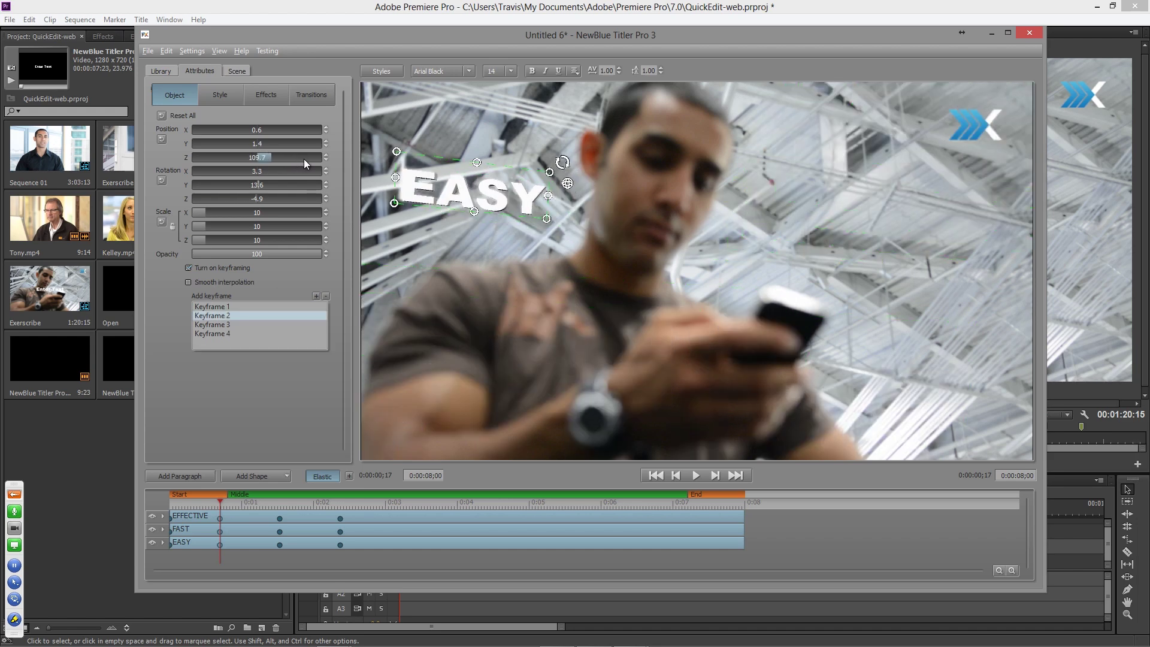
{"action": "left_click_drag", "start_coordinate": [221, 502], "coordinate": [130, 495]}
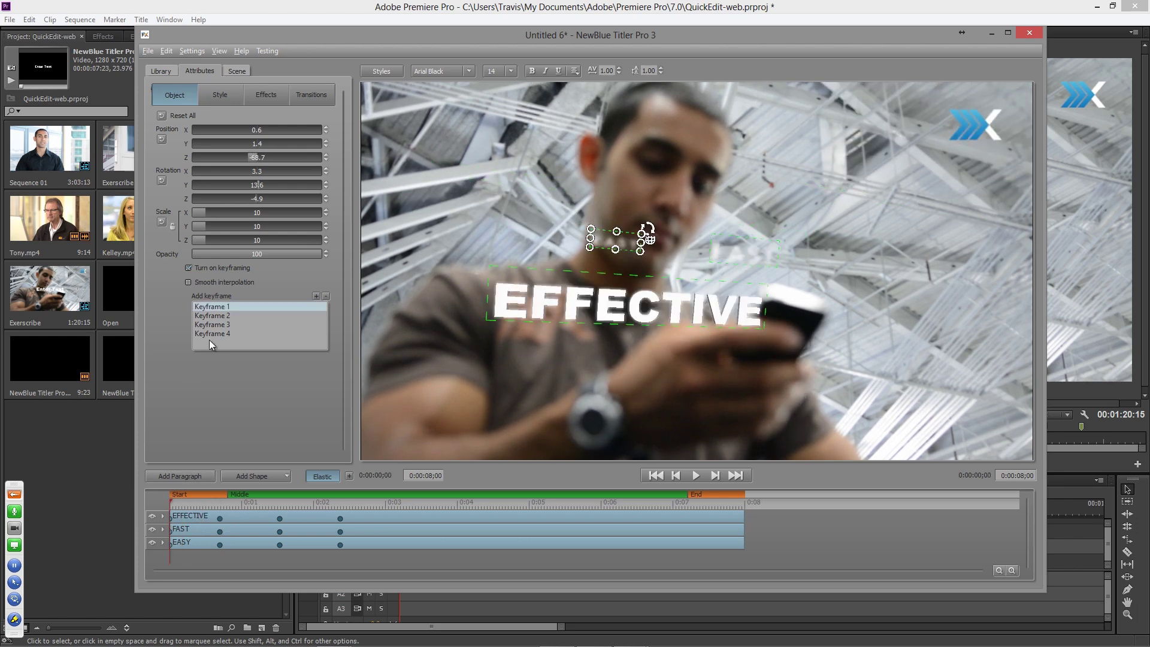
{"action": "left_click_drag", "start_coordinate": [248, 157], "coordinate": [315, 163]}
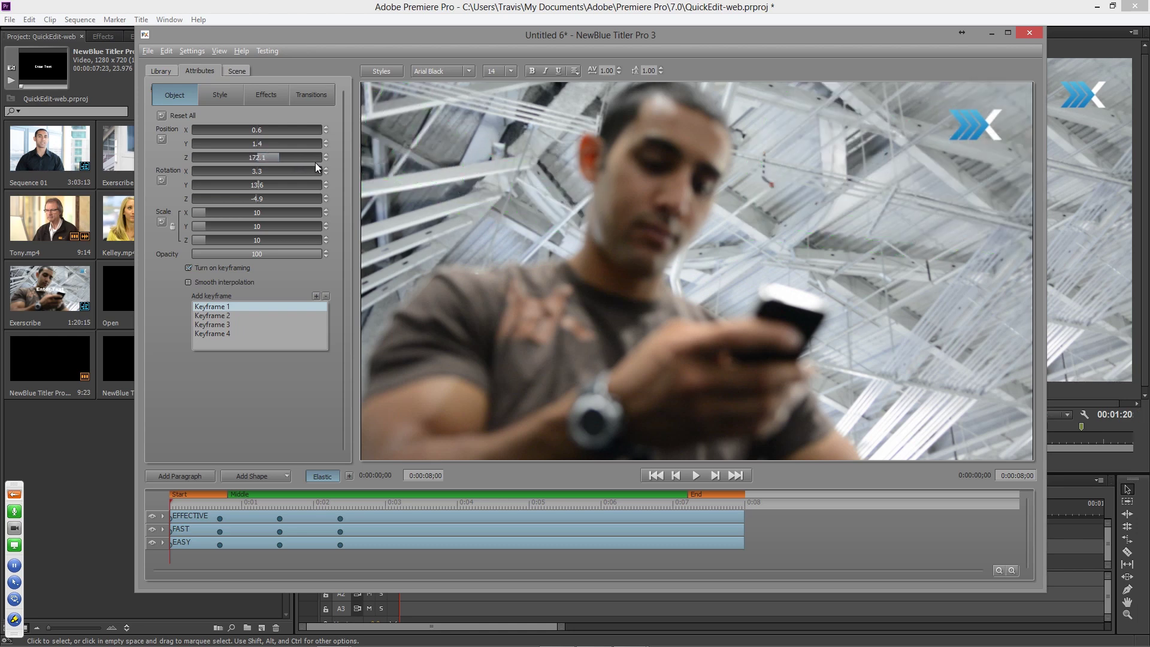
- Play the fly-in animation and step through the keyframes to check EASY and FAST
{"action": "left_click", "coordinate": [695, 474]}
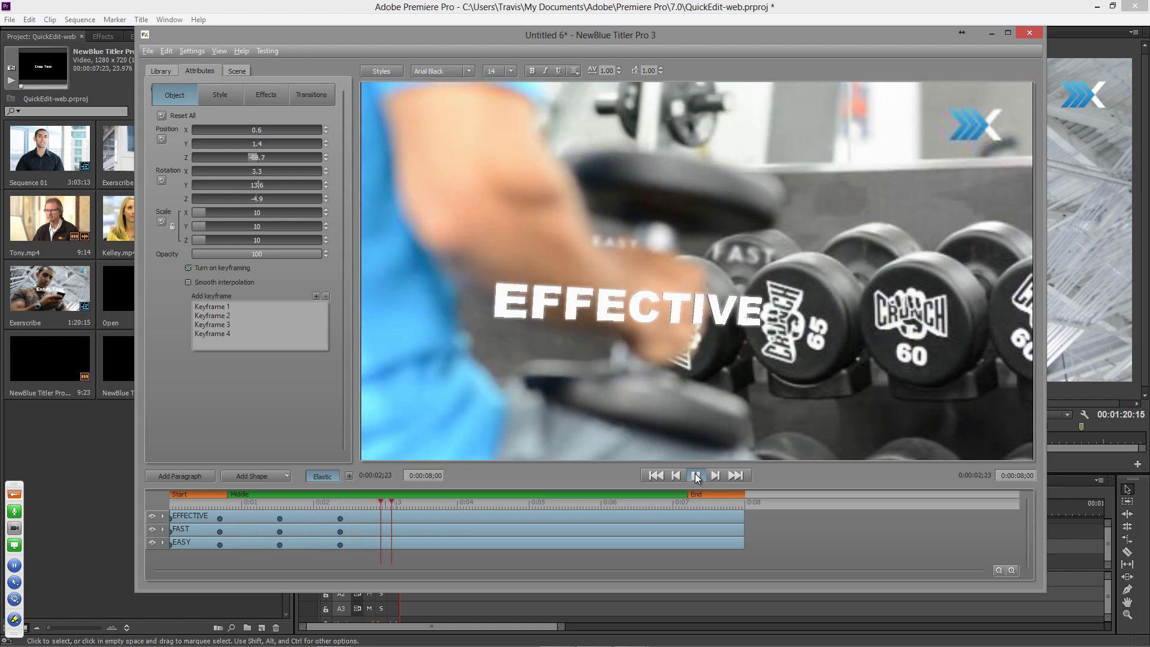
{"action": "left_click", "coordinate": [695, 475]}
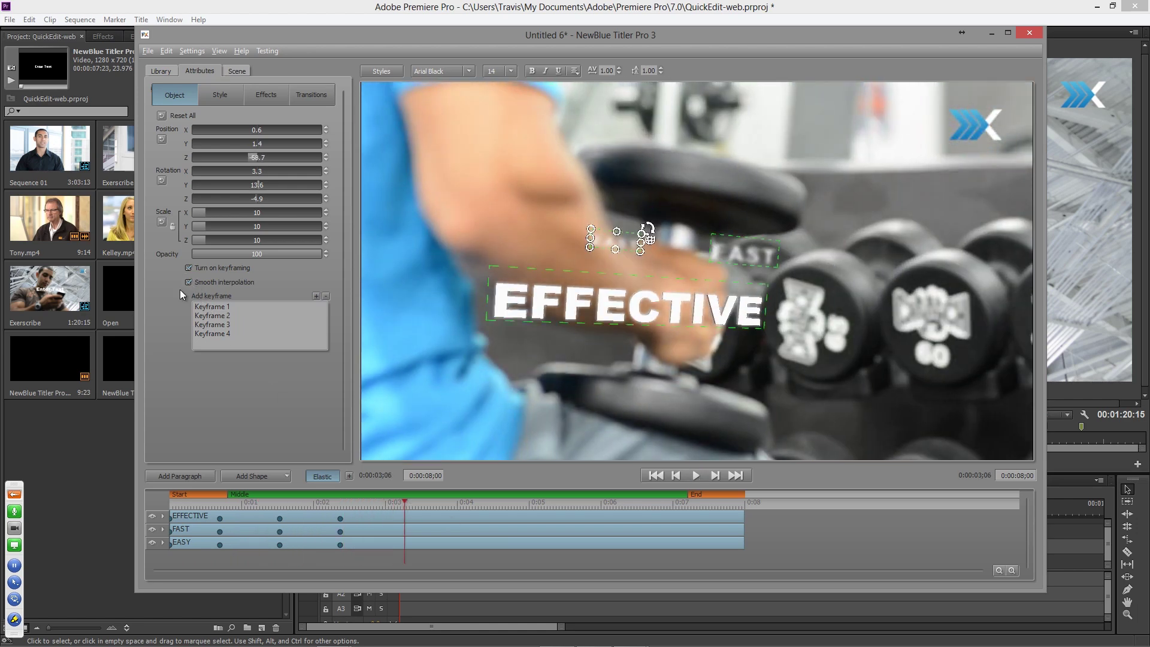
{"action": "left_click", "coordinate": [660, 477]}
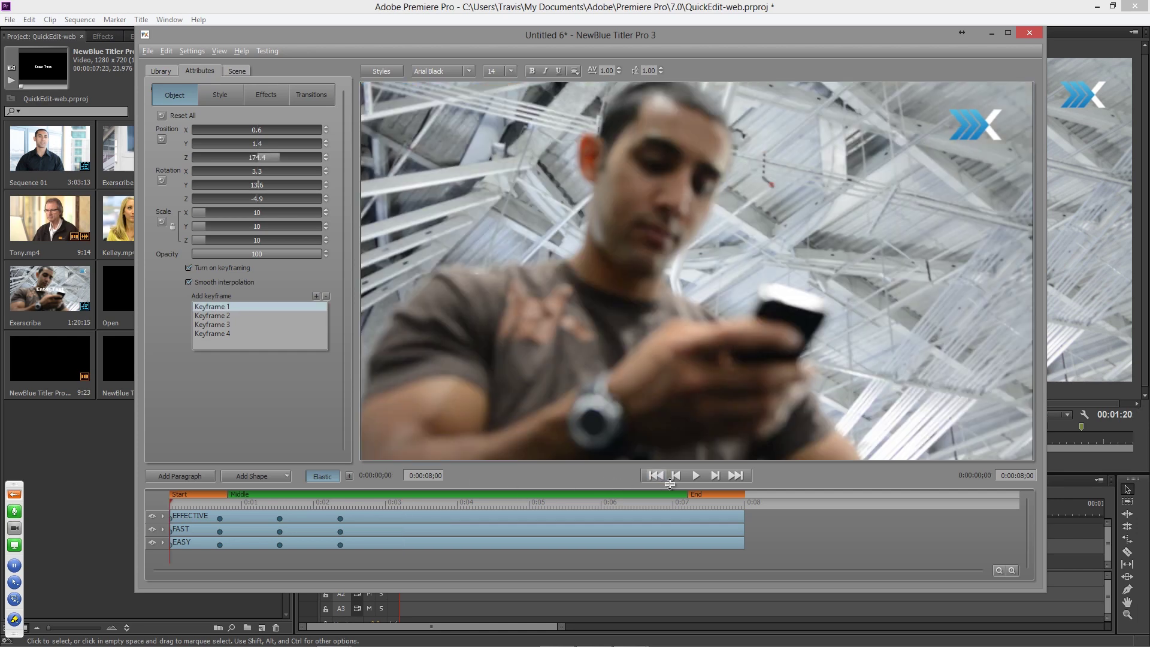
{"action": "left_click", "coordinate": [696, 475]}
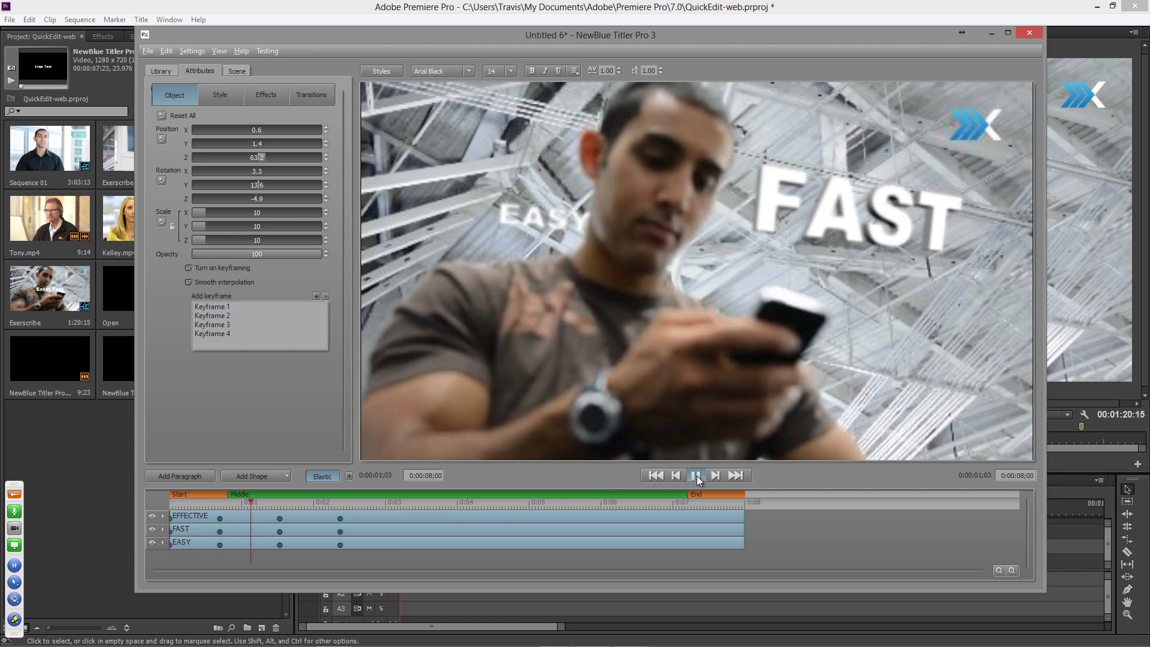
{"action": "left_click", "coordinate": [696, 476]}
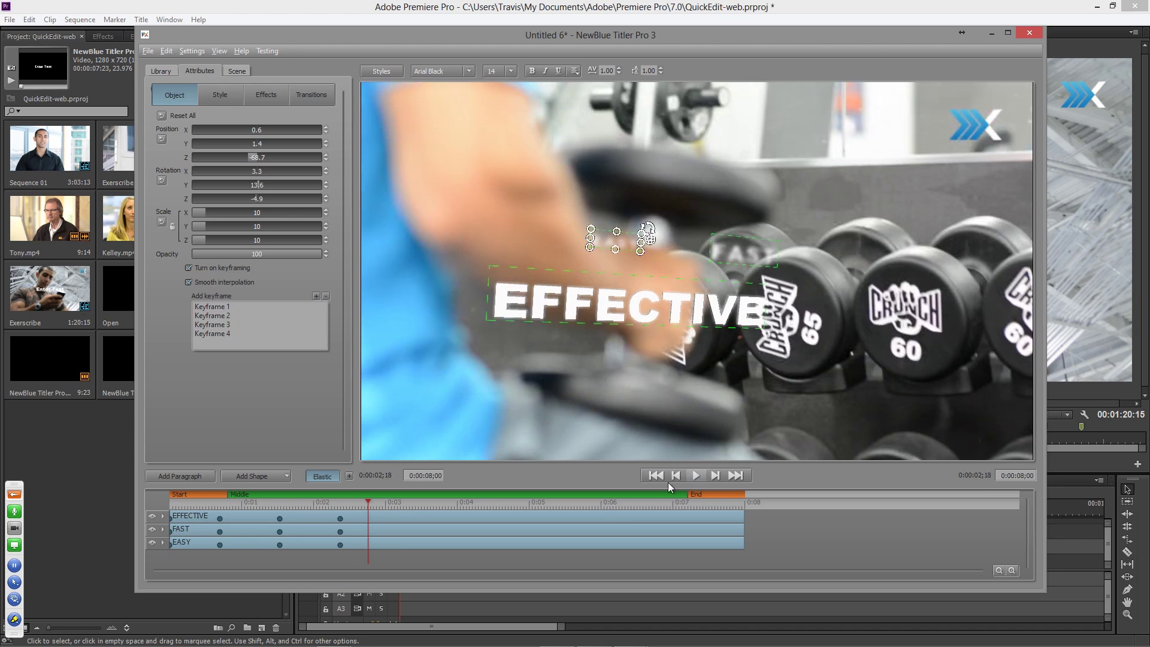
{"action": "left_click", "coordinate": [358, 502]}
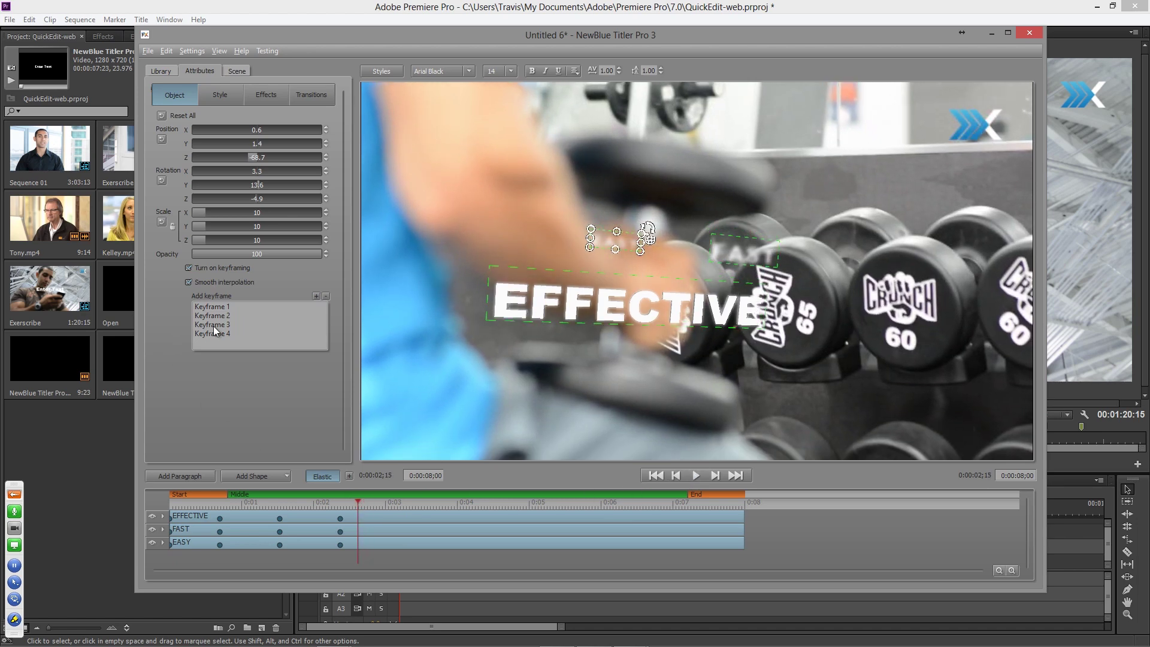
{"action": "left_click", "coordinate": [214, 325]}
{"action": "left_click", "coordinate": [218, 312]}
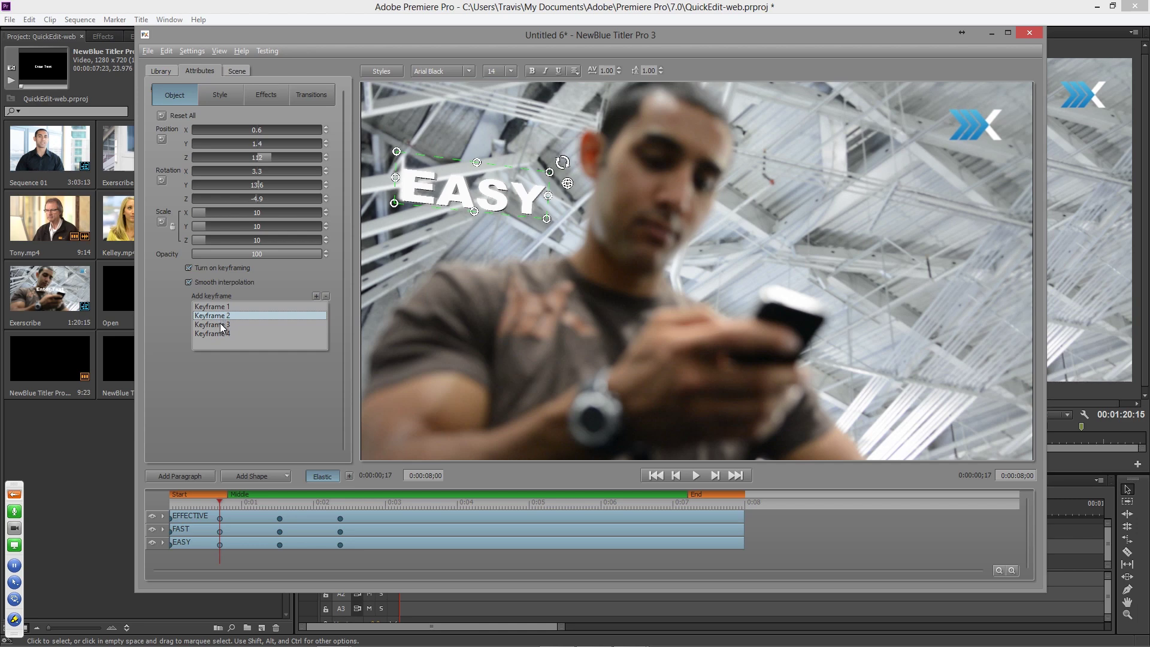
{"action": "left_click", "coordinate": [221, 324]}
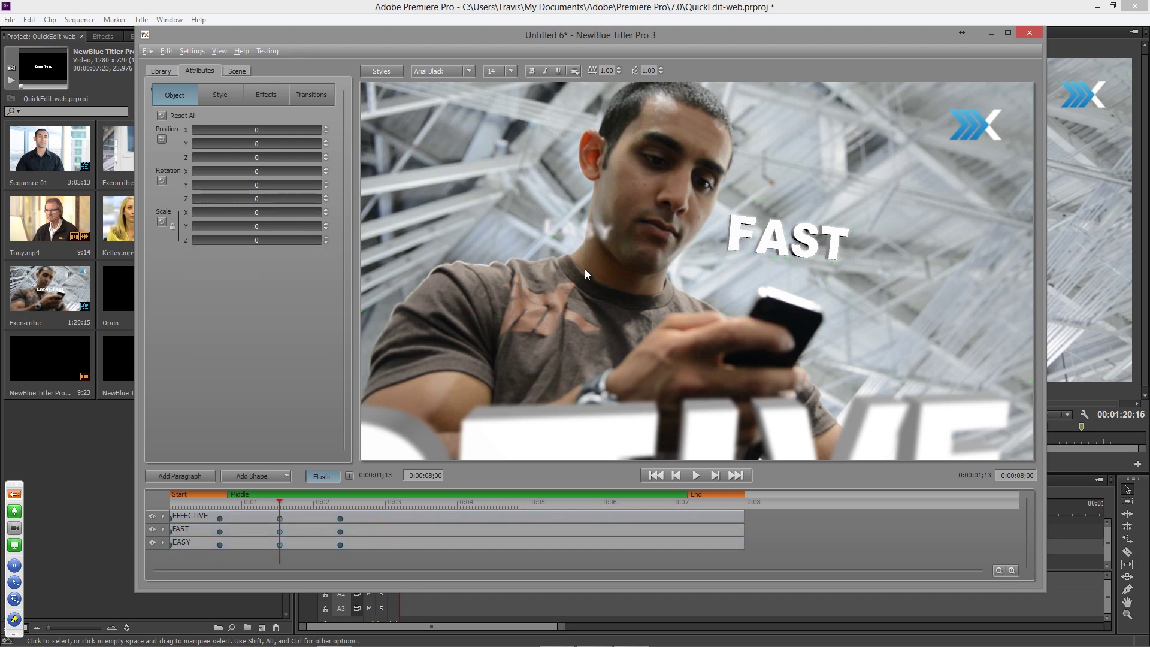
- Move EASY up and to the left at keyframes 3 and 4, then select all three words
{"action": "left_click", "coordinate": [592, 229]}
{"action": "left_click_drag", "start_coordinate": [584, 239], "coordinate": [540, 215]}
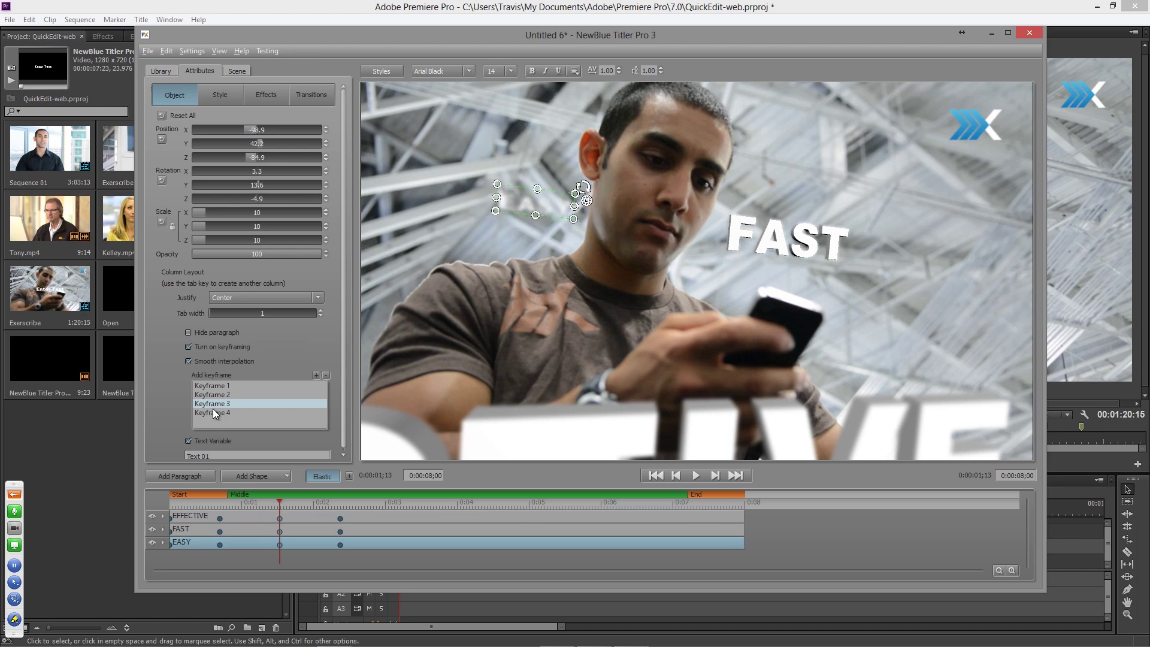
{"action": "left_click", "coordinate": [213, 410]}
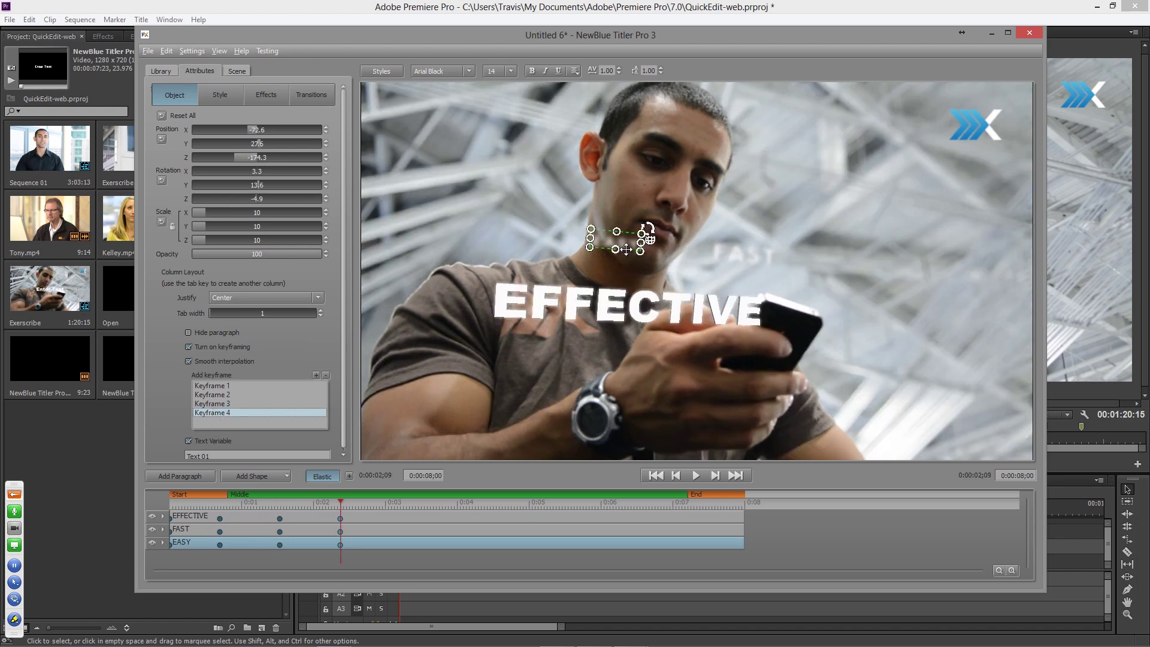
{"action": "left_click_drag", "start_coordinate": [630, 247], "coordinate": [557, 214]}
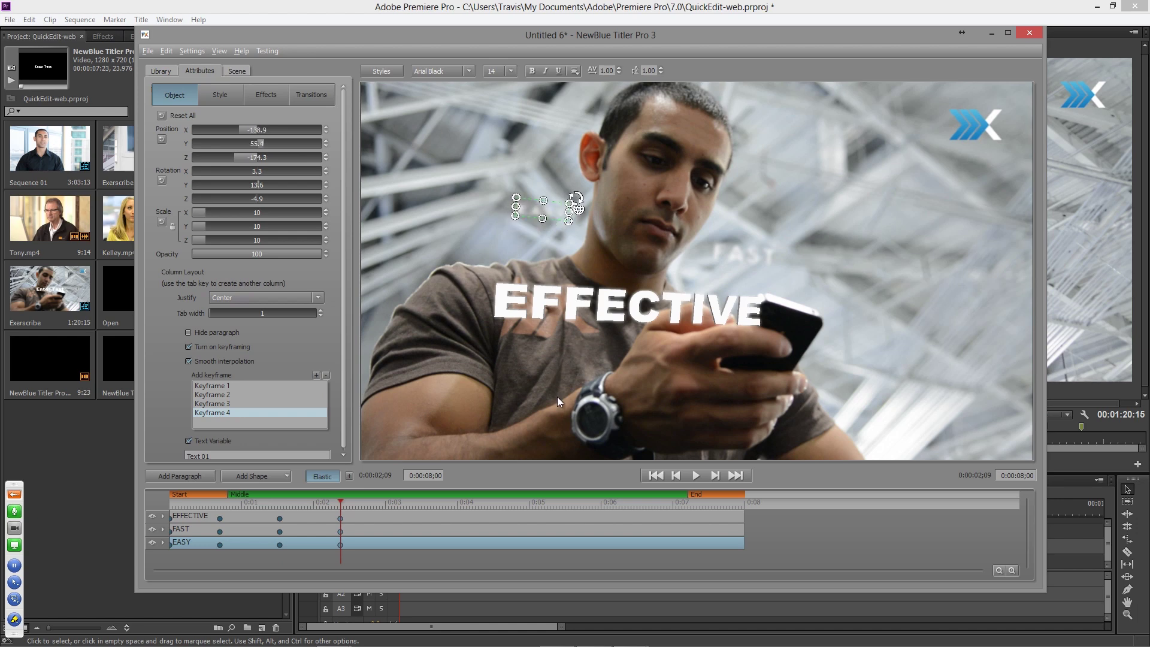
{"action": "left_click_drag", "start_coordinate": [368, 504], "coordinate": [459, 506]}
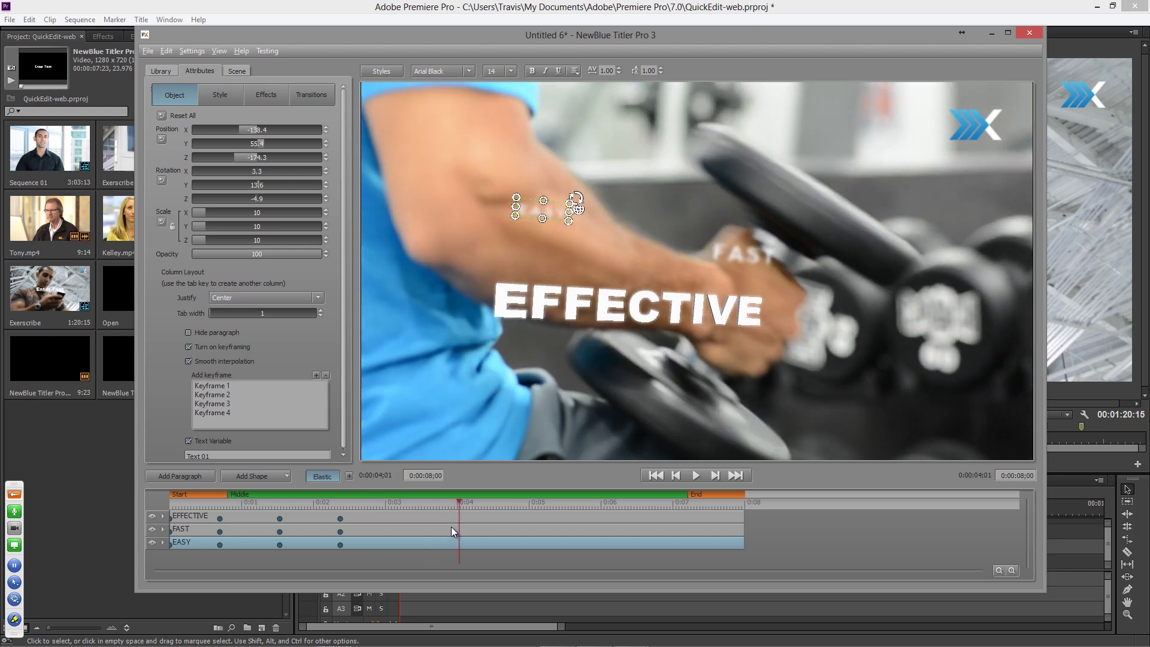
{"action": "left_click", "coordinate": [451, 515], "text": "shift"}
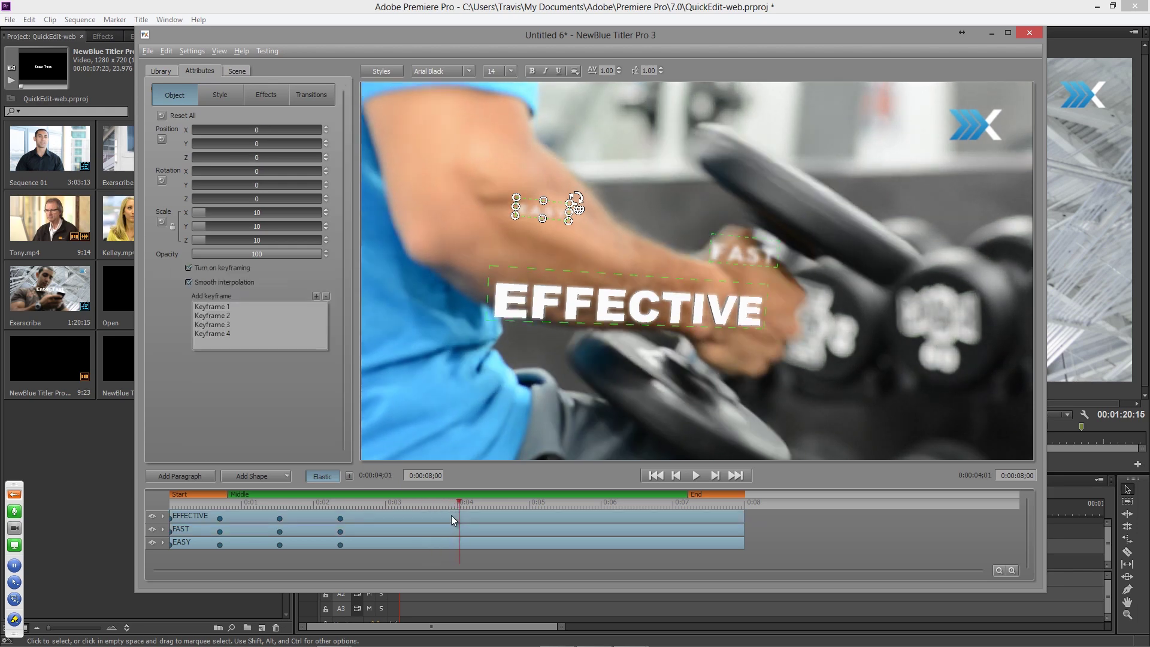
- Add a keyframe at 0:04 and push all three words back to Position Z -50.5 at 0:06
{"action": "left_click", "coordinate": [316, 295]}
{"action": "left_click_drag", "start_coordinate": [458, 508], "coordinate": [602, 509]}
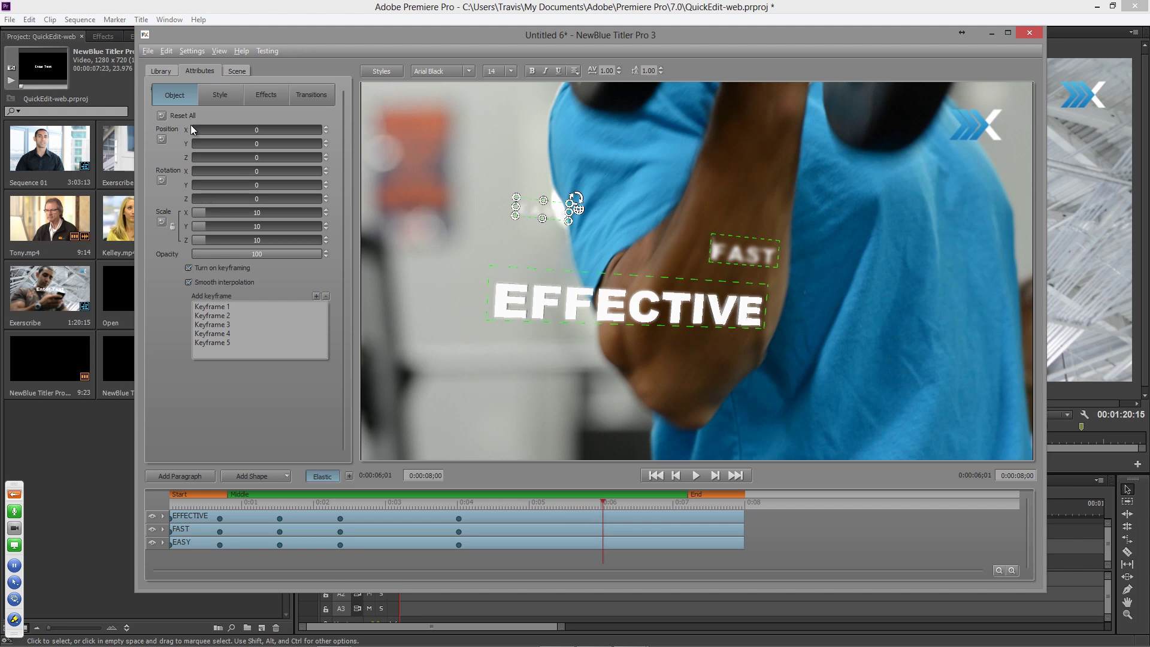
{"action": "left_click_drag", "start_coordinate": [250, 157], "coordinate": [97, 178]}
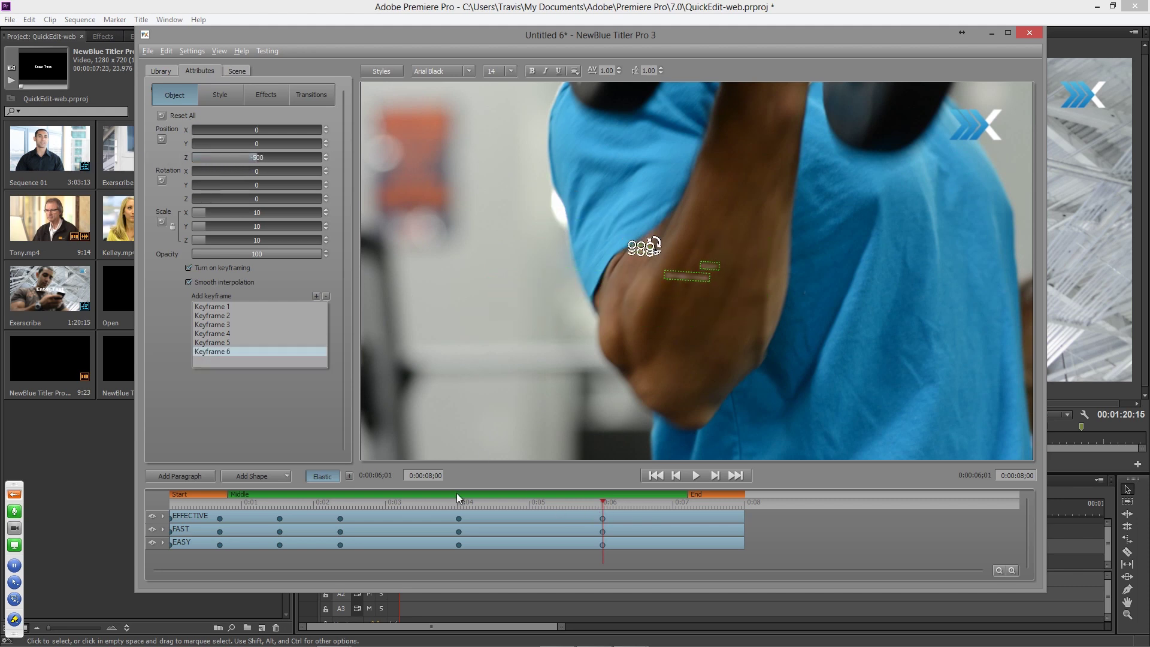
{"action": "left_click_drag", "start_coordinate": [238, 504], "coordinate": [270, 505]}
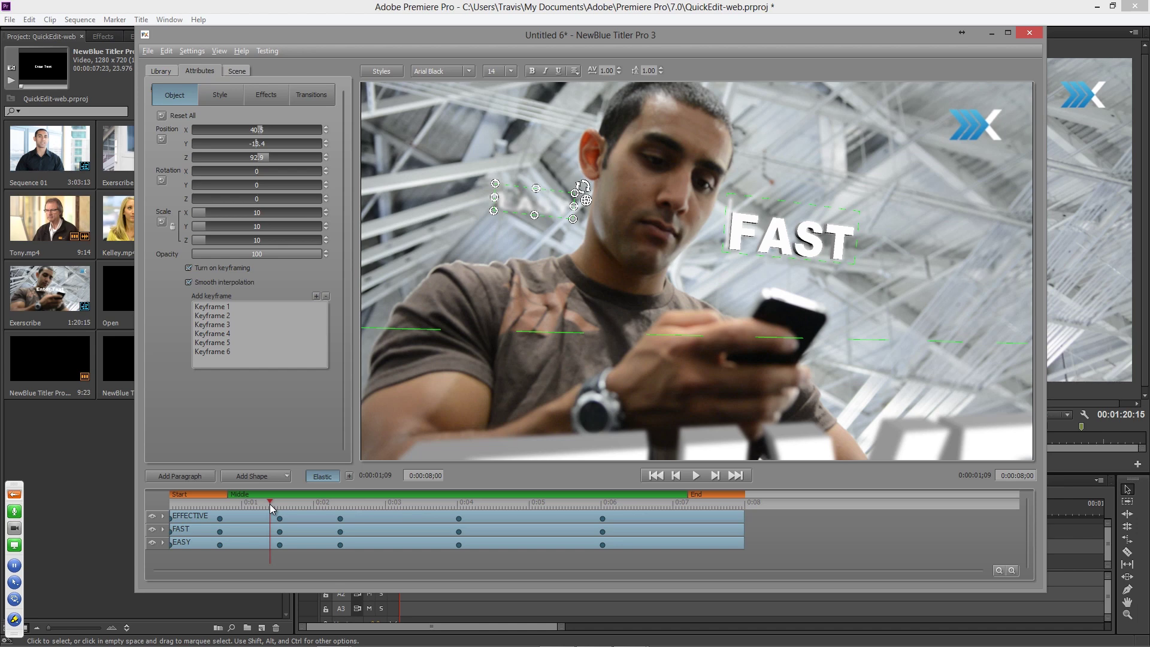
{"action": "left_click_drag", "start_coordinate": [269, 505], "coordinate": [323, 507]}
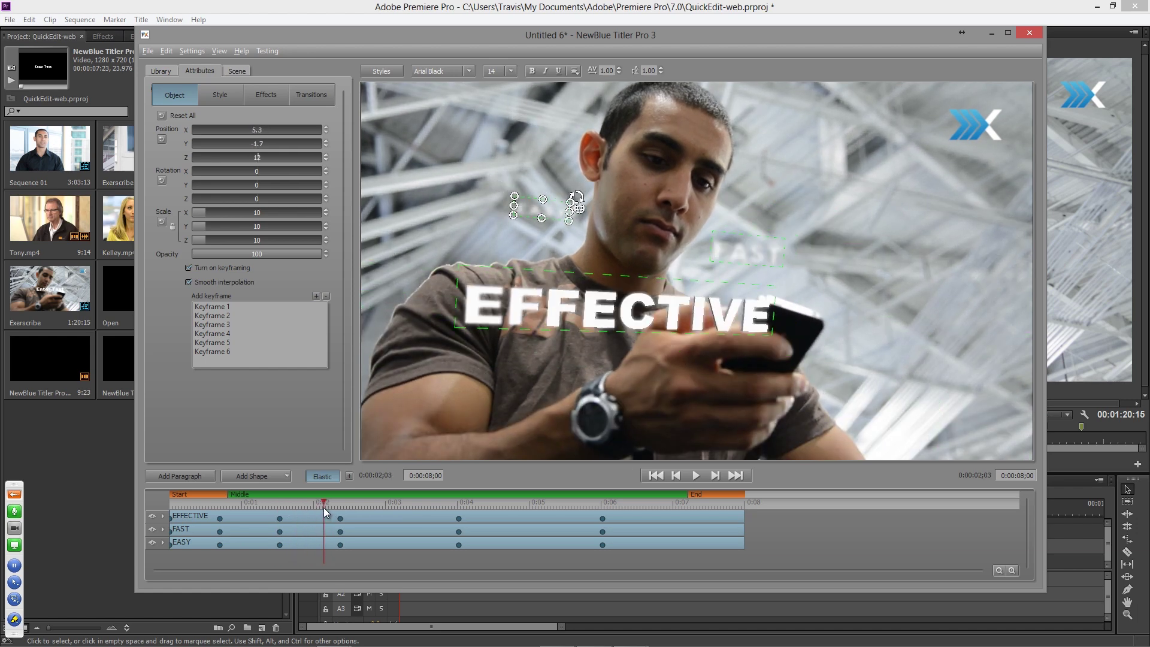
{"action": "left_click_drag", "start_coordinate": [336, 505], "coordinate": [462, 527]}
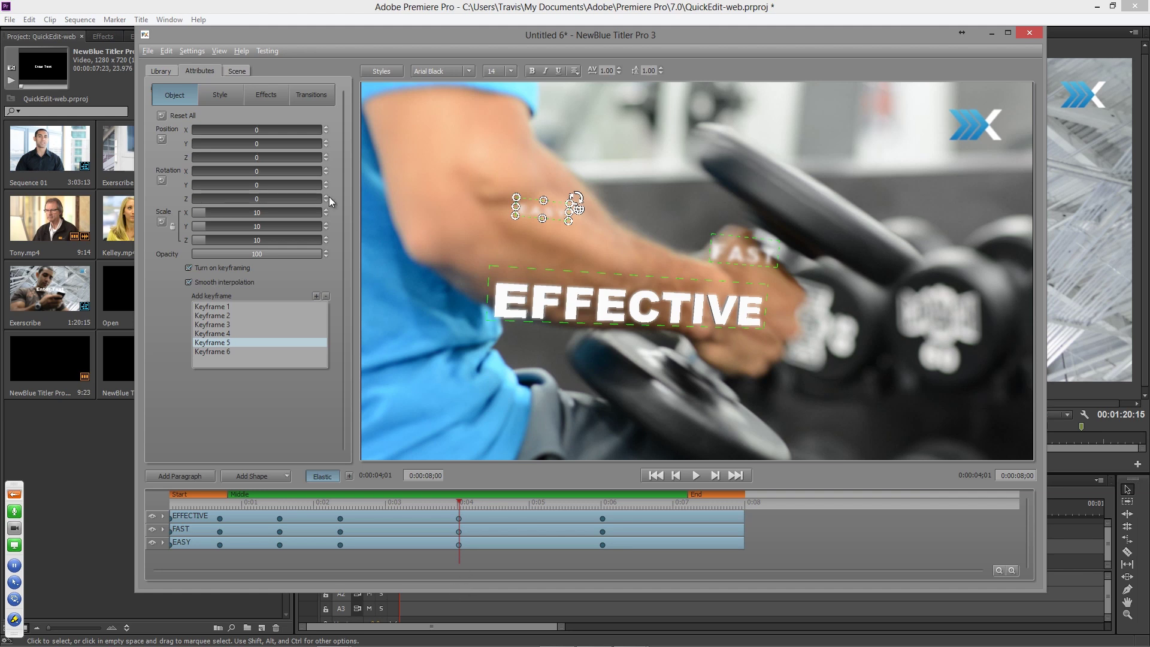
{"action": "left_click", "coordinate": [148, 51]}
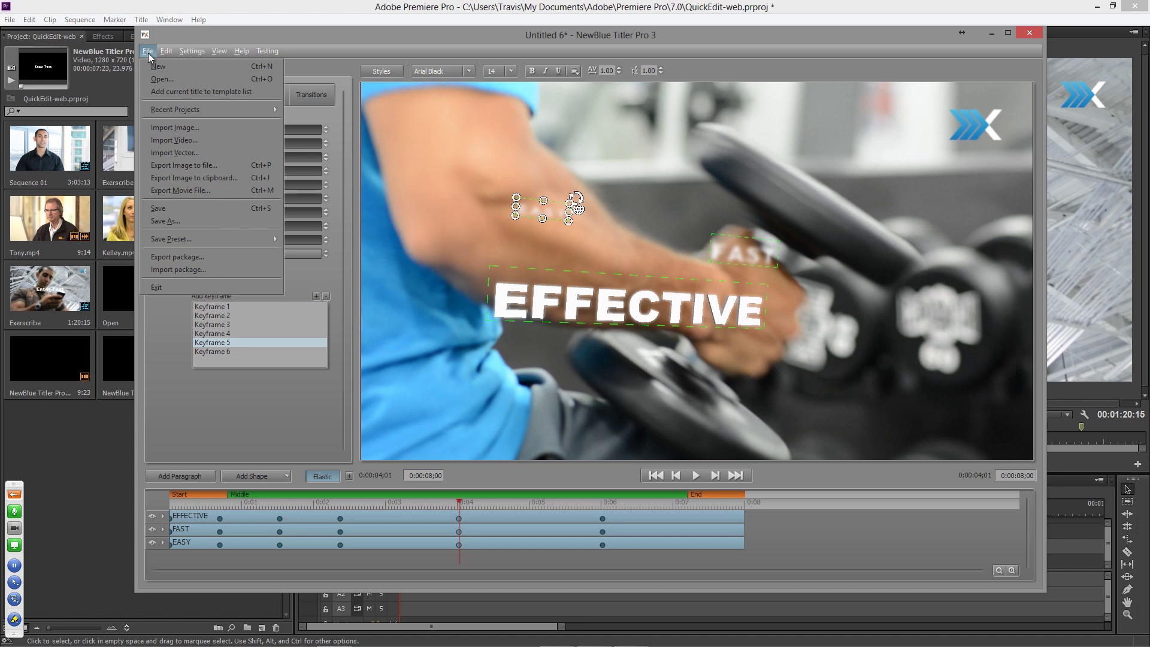
- Import the Exerscribe logo PNG from Desktop > Webinar and enlarge it above EFFECTIVE
{"action": "left_click", "coordinate": [174, 127]}
{"action": "left_click", "coordinate": [187, 190]}
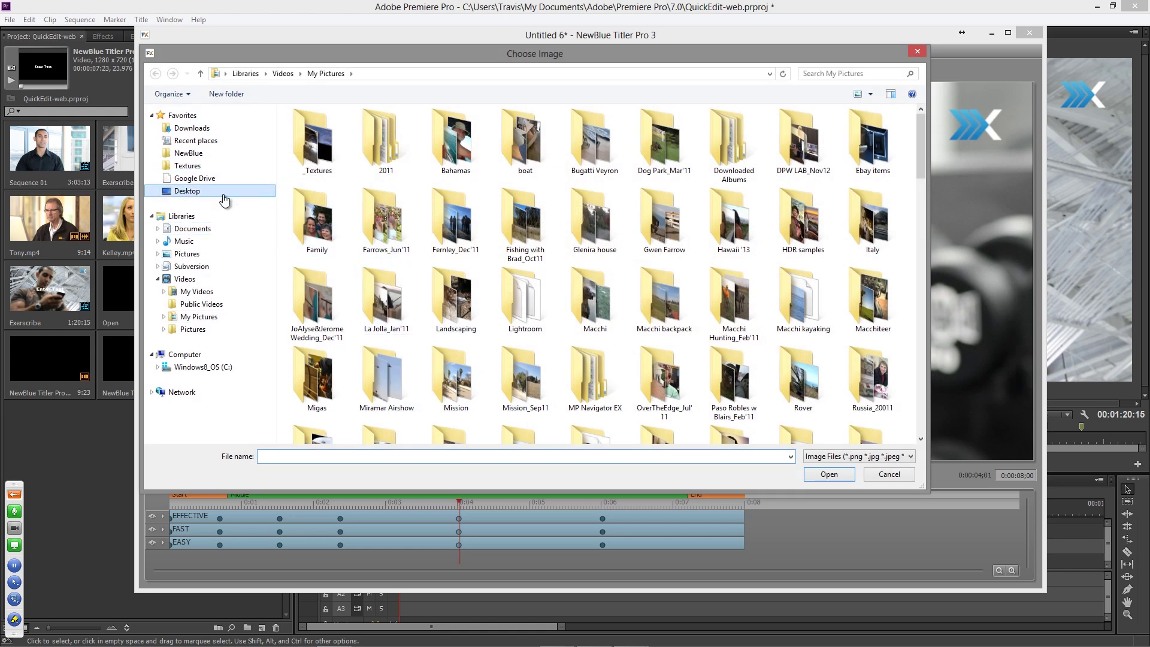
{"action": "double_click", "coordinate": [315, 138]}
{"action": "double_click", "coordinate": [316, 133]}
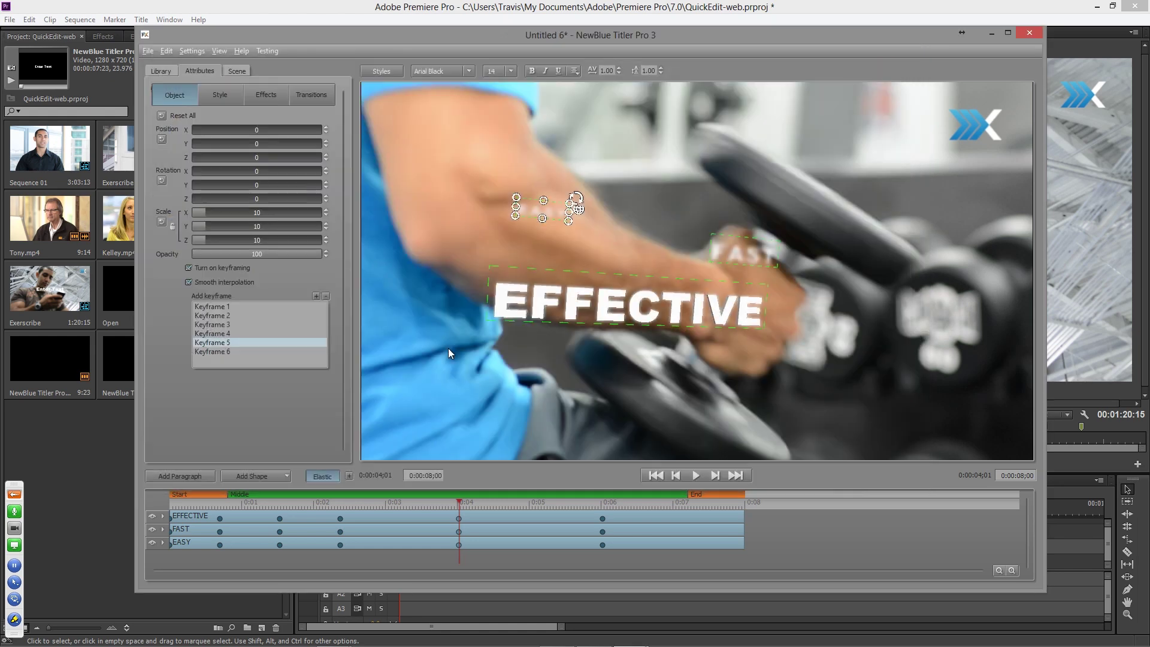
{"action": "left_click", "coordinate": [650, 261]}
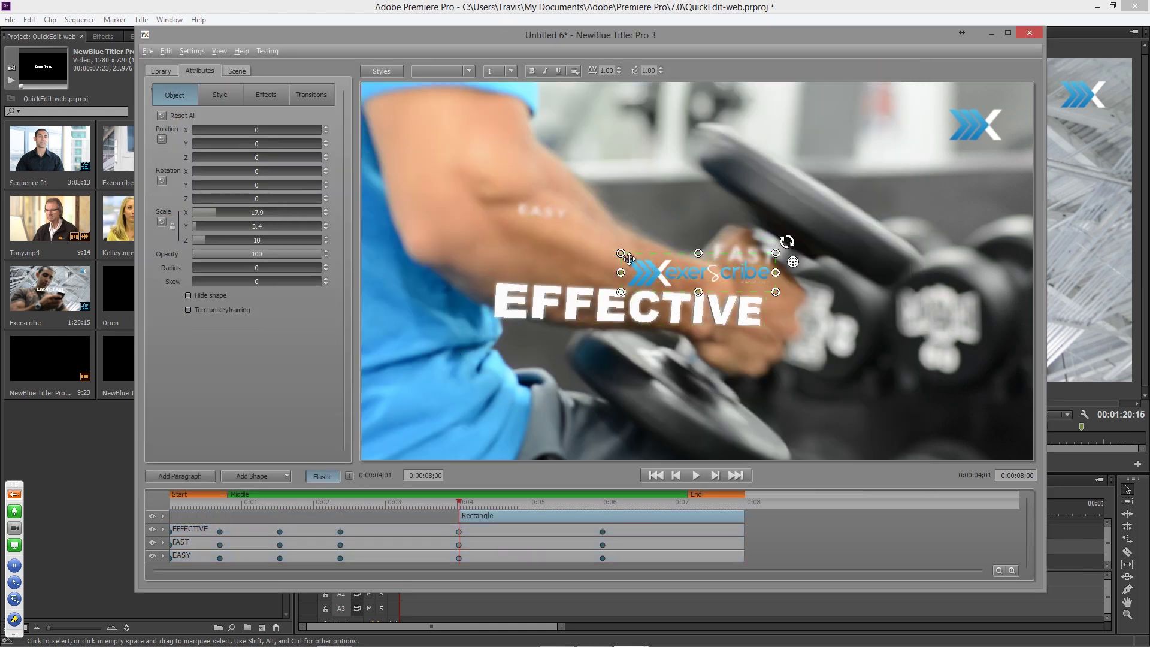
{"action": "left_click_drag", "start_coordinate": [617, 250], "coordinate": [582, 234]}
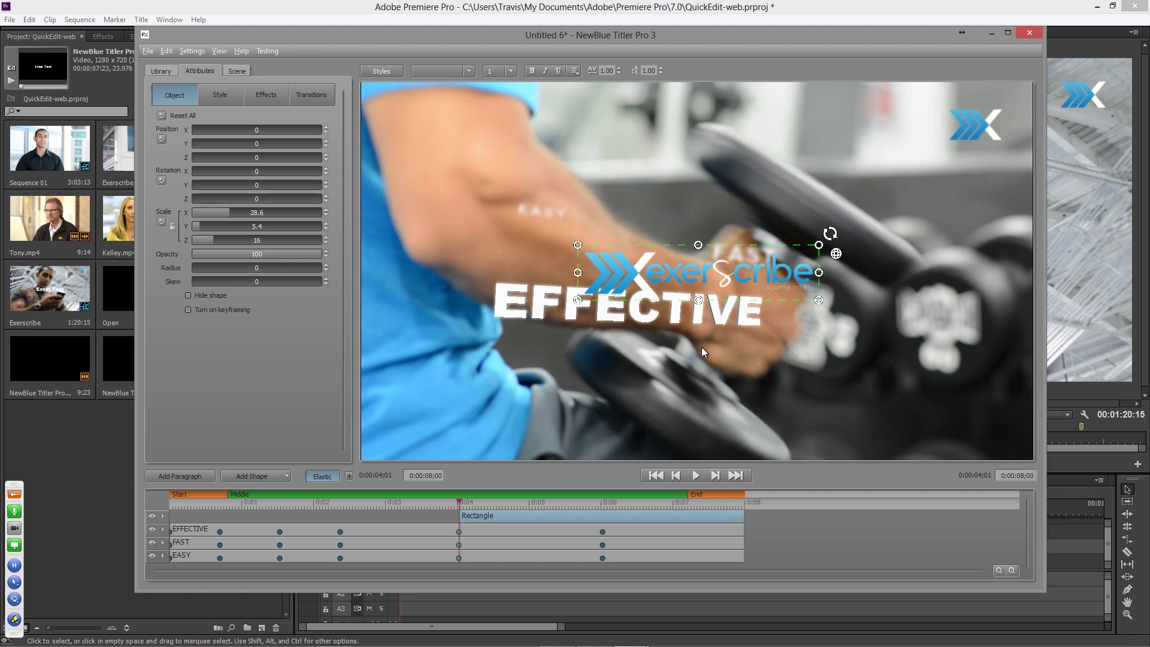
{"action": "left_click", "coordinate": [218, 91]}
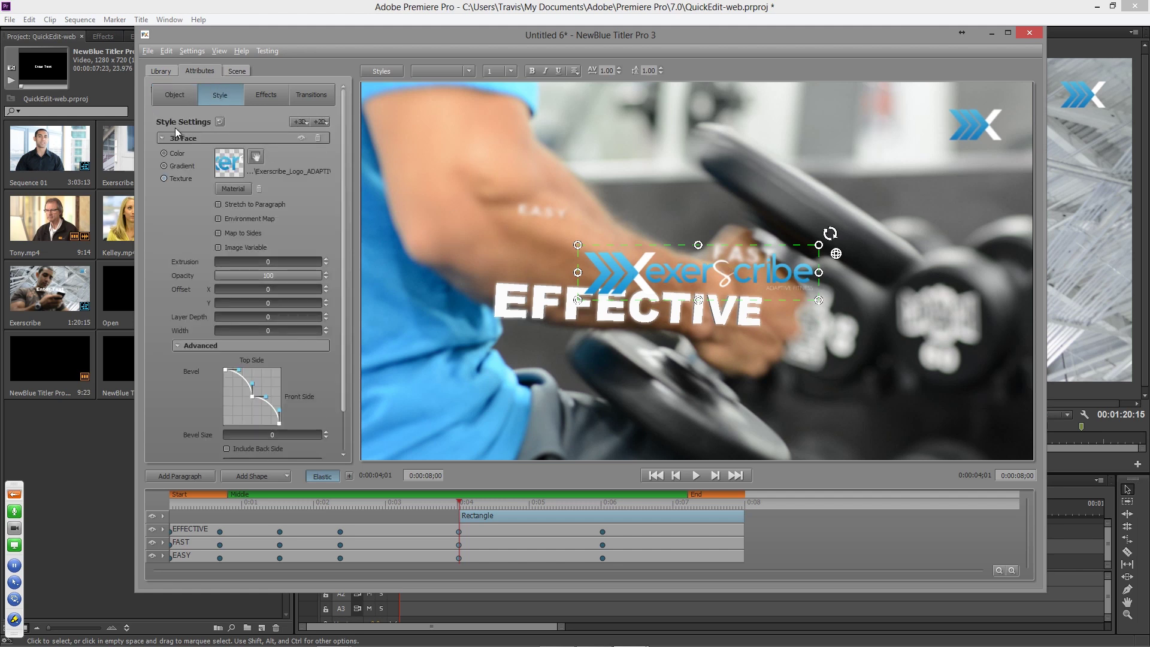
- Add a second 3D Face layer to the logo with width 100 and dark grey 313131 colour
{"action": "left_click", "coordinate": [310, 139]}
{"action": "left_click", "coordinate": [300, 122]}
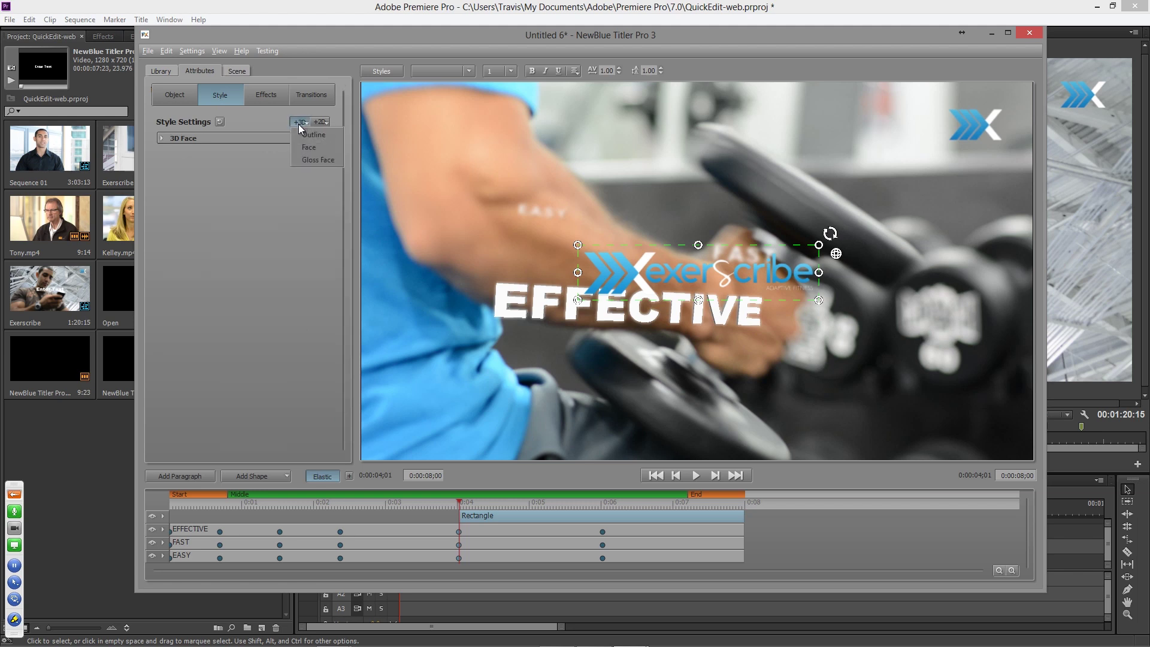
{"action": "left_click", "coordinate": [306, 146]}
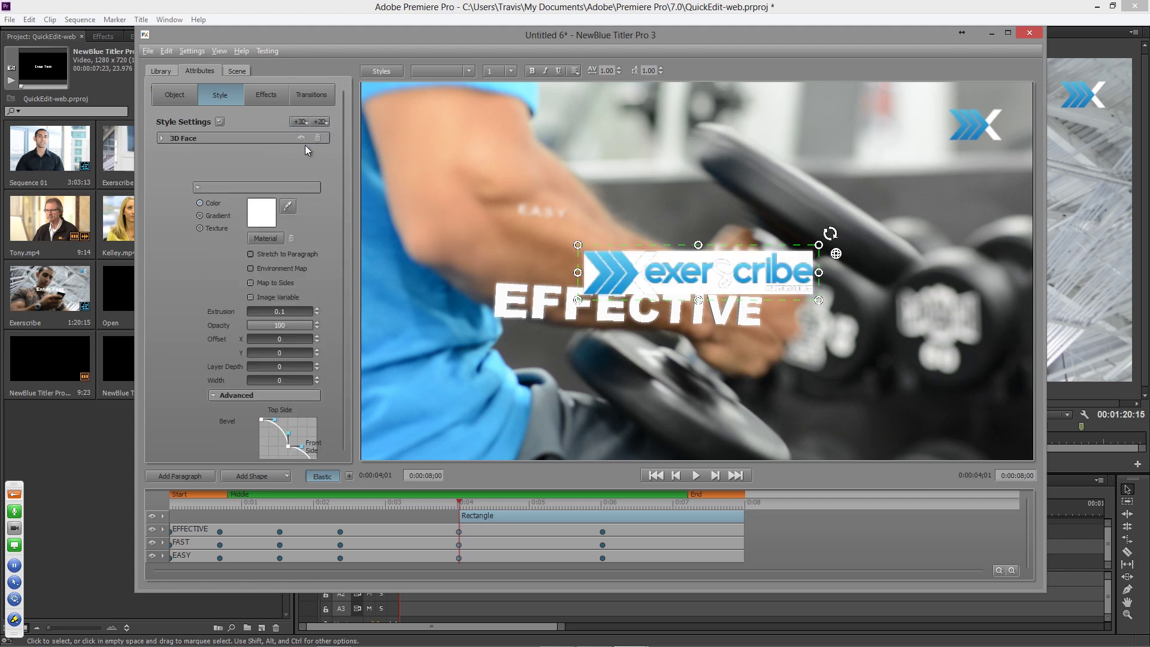
{"action": "left_click_drag", "start_coordinate": [260, 344], "coordinate": [529, 358]}
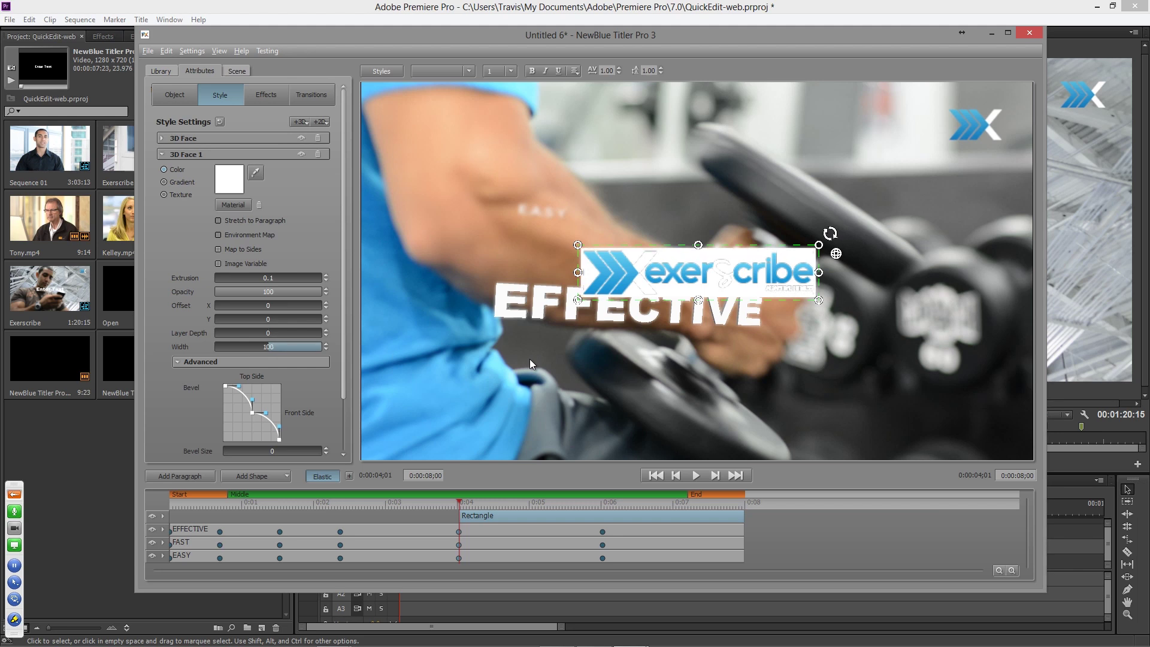
{"action": "left_click", "coordinate": [230, 179]}
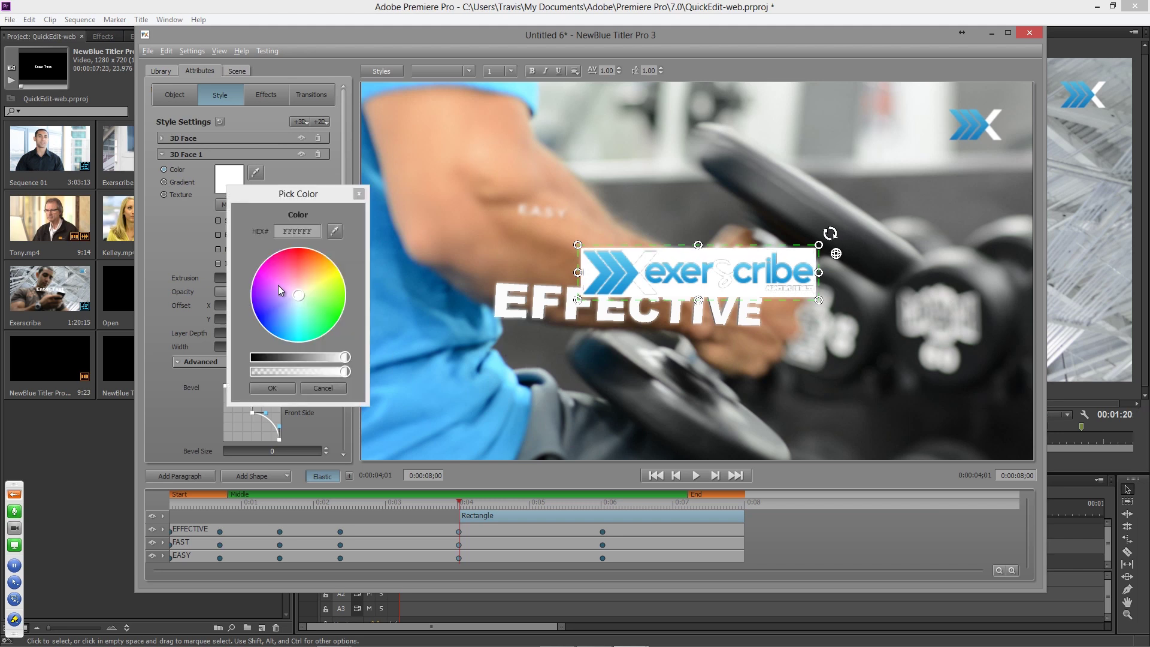
{"action": "left_click_drag", "start_coordinate": [298, 363], "coordinate": [270, 364]}
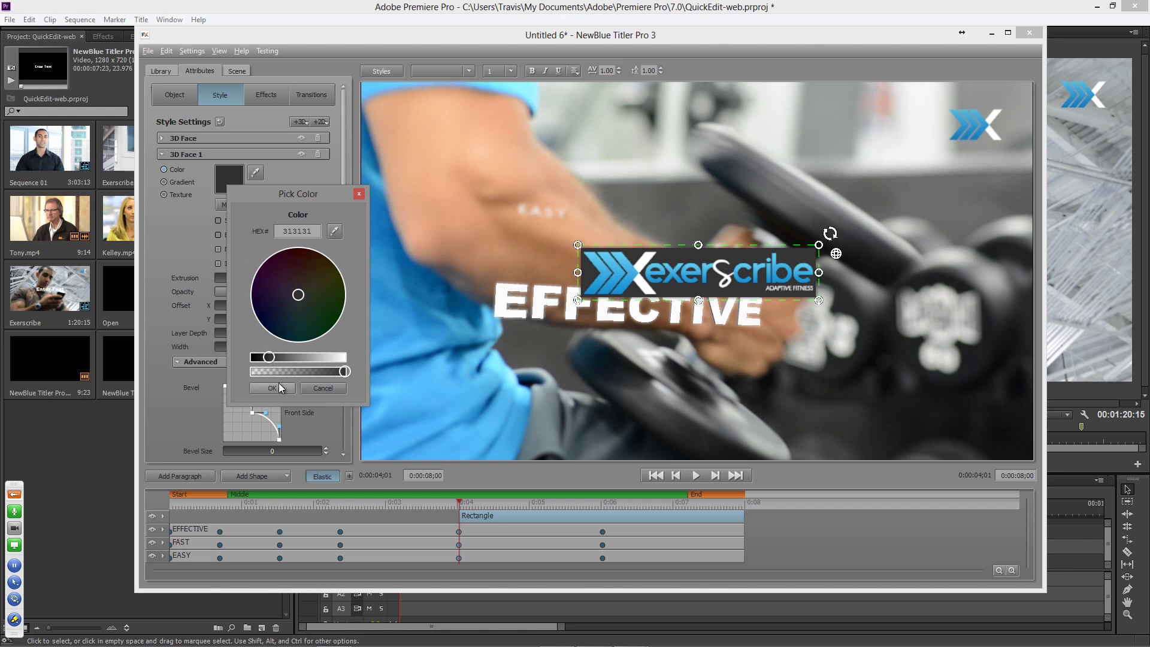
{"action": "left_click", "coordinate": [272, 388]}
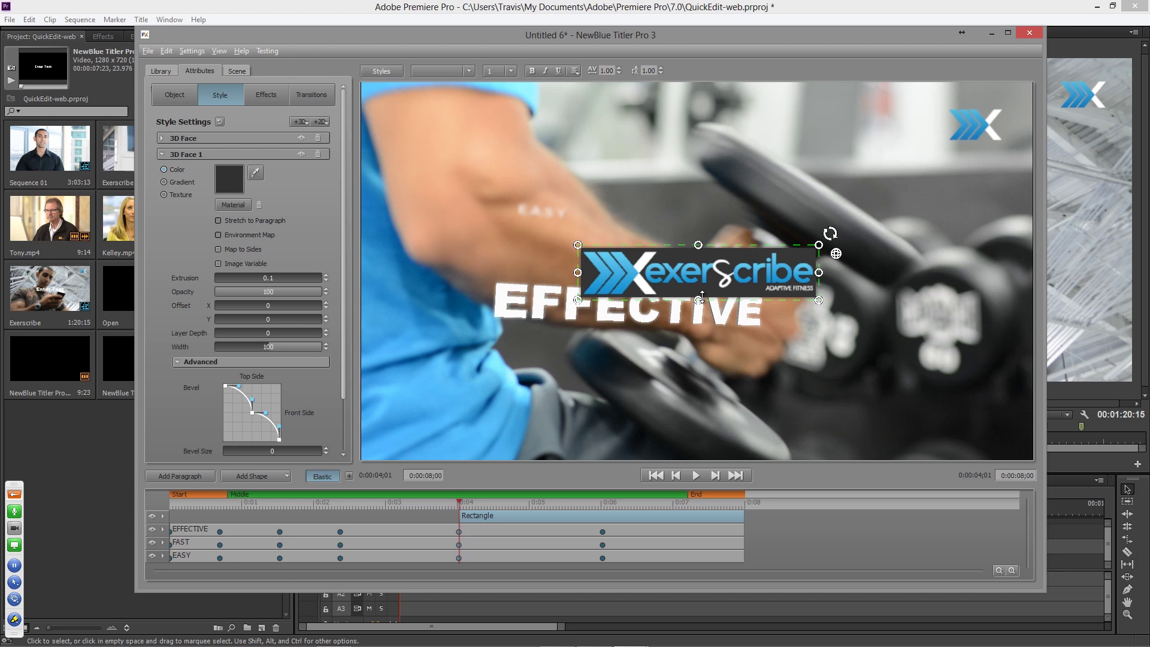
- Add a 3D Outline to the logo, coloured white from the logo's X, with Thickness 10.5
{"action": "left_click", "coordinate": [300, 122]}
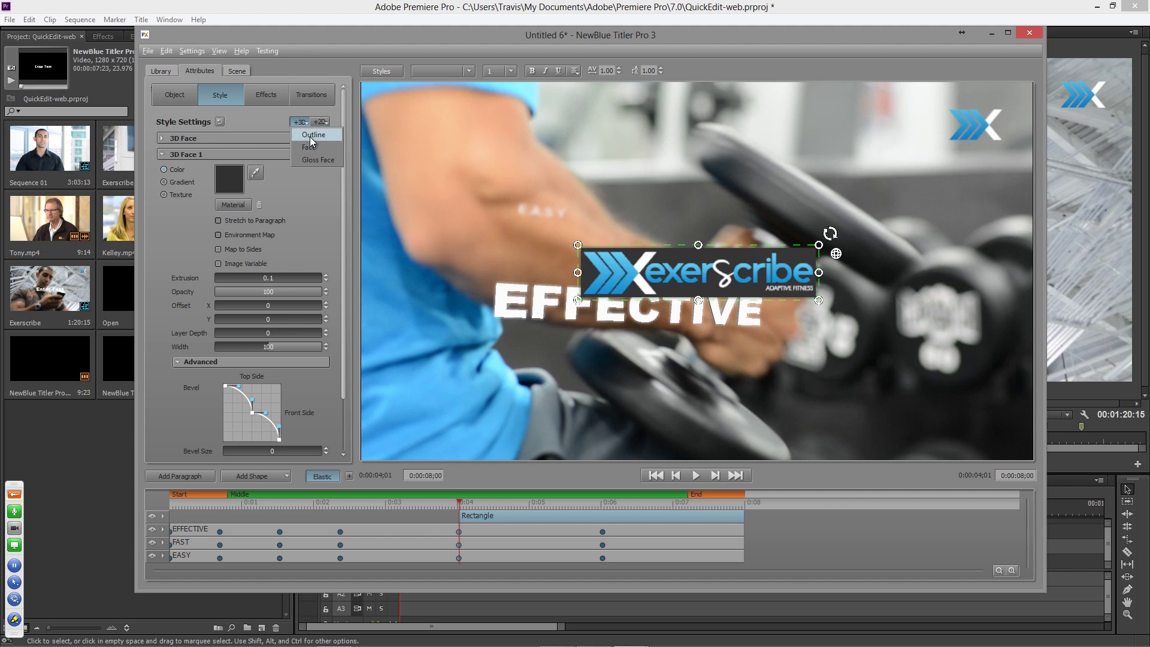
{"action": "left_click", "coordinate": [314, 136]}
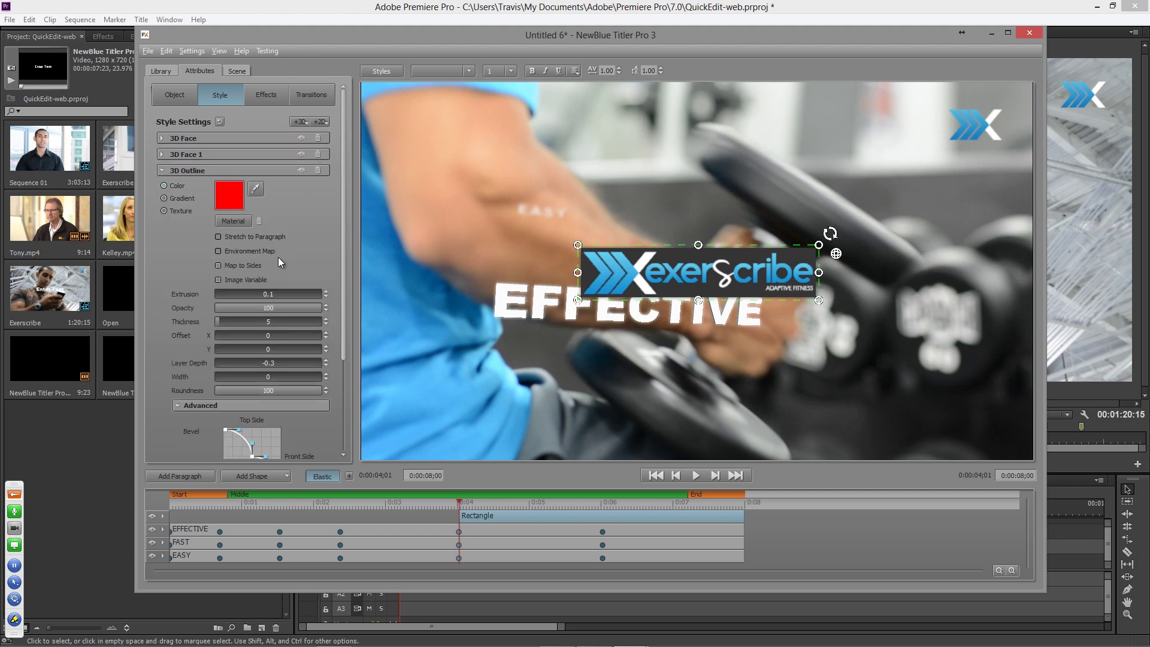
{"action": "left_click", "coordinate": [255, 189]}
{"action": "left_click", "coordinate": [643, 262]}
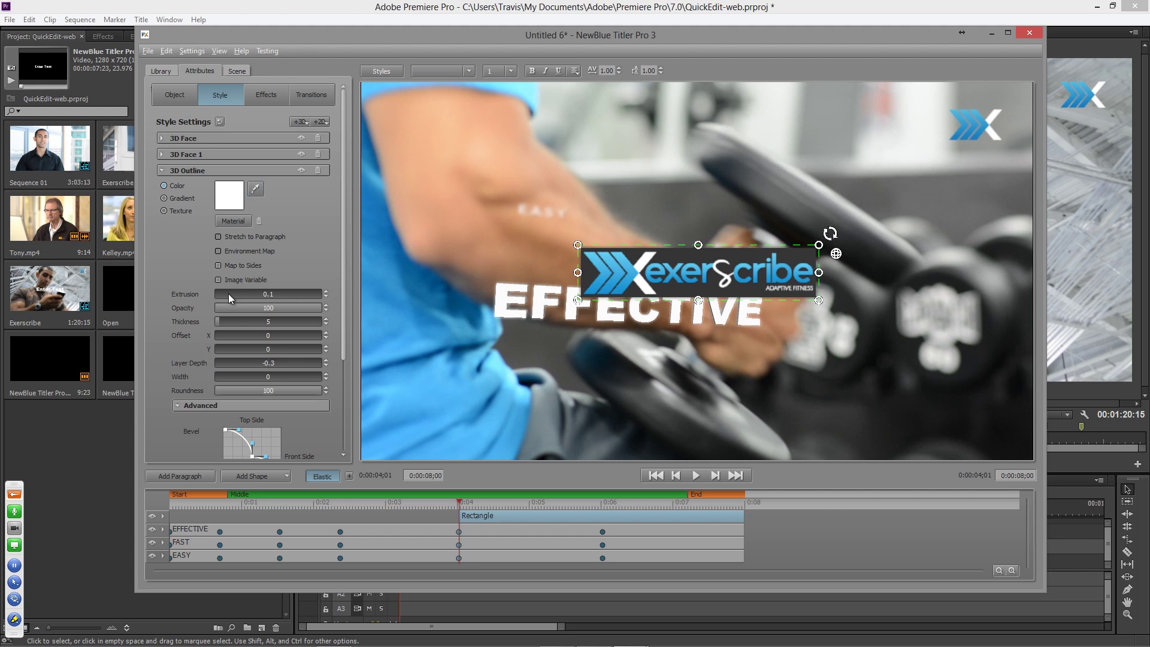
{"action": "mouse_move", "coordinate": [227, 321]}
{"action": "left_mouse_down"}
{"action": "mouse_move", "coordinate": [264, 324]}
{"action": "mouse_move", "coordinate": [231, 326]}
{"action": "left_mouse_up"}
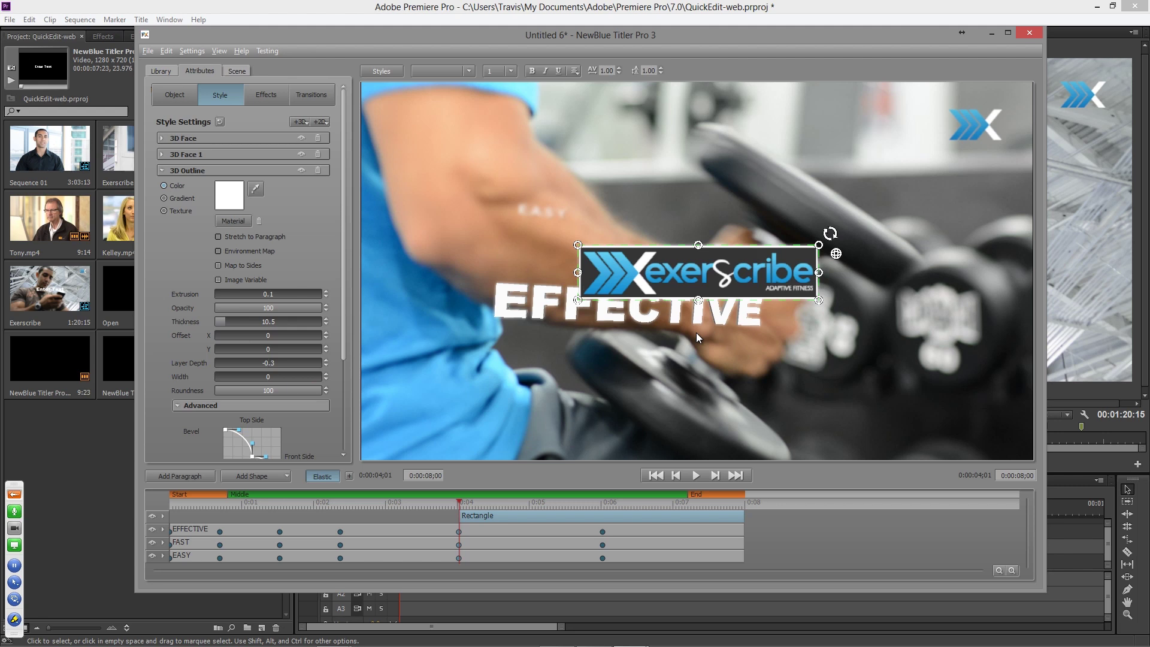
{"action": "left_click", "coordinate": [177, 98]}
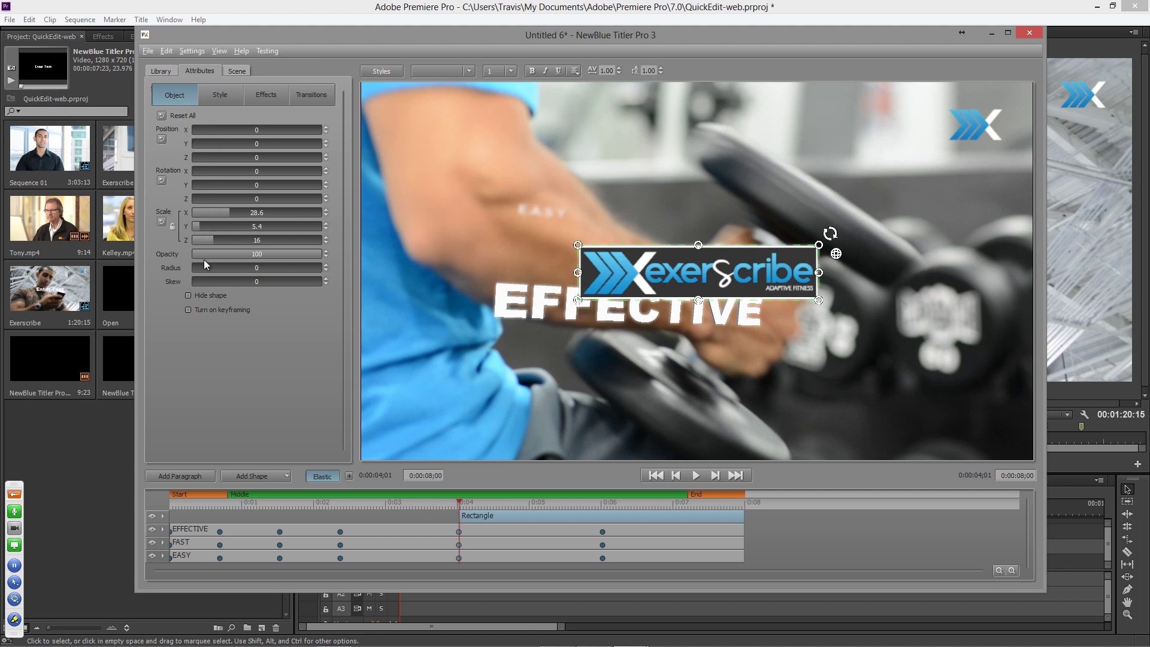
- Round the logo rectangle's corners to radius 100, then reselect the logo at 0:04;01
{"action": "left_click_drag", "start_coordinate": [203, 270], "coordinate": [897, 349]}
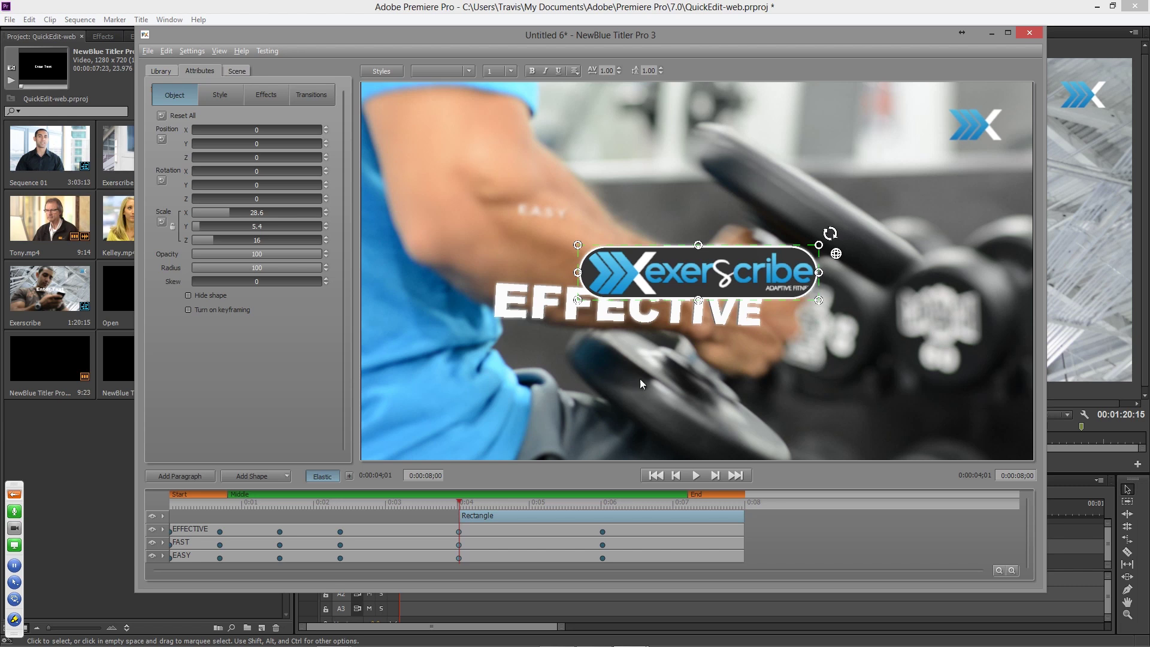
{"action": "left_click", "coordinate": [286, 477]}
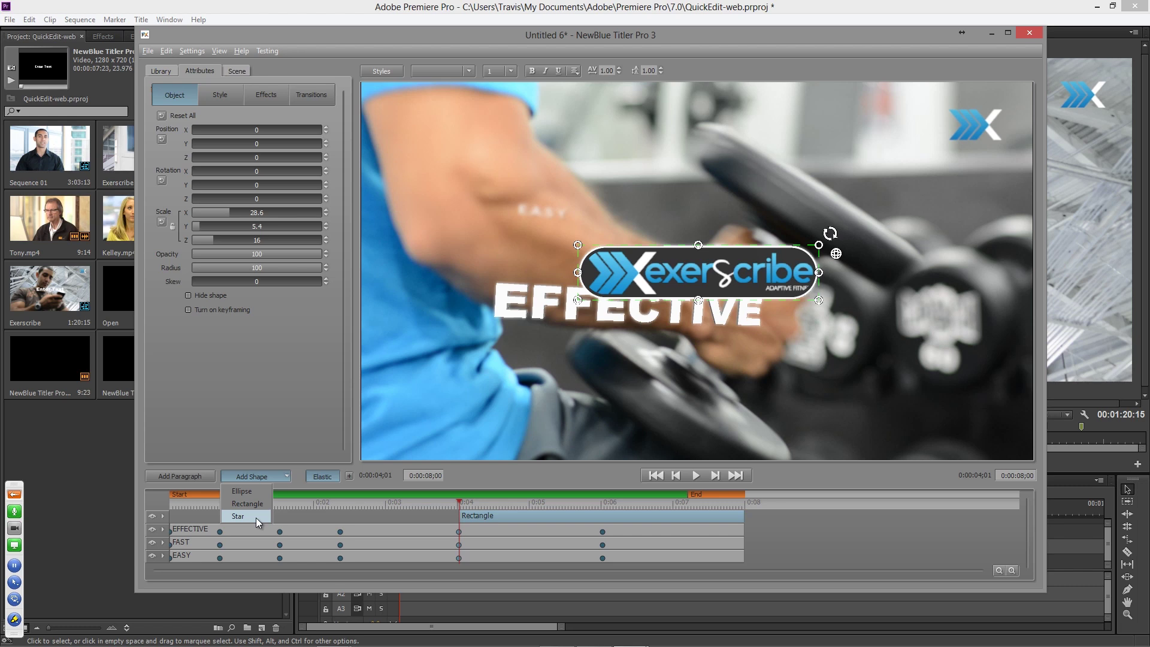
{"action": "left_click", "coordinate": [291, 421]}
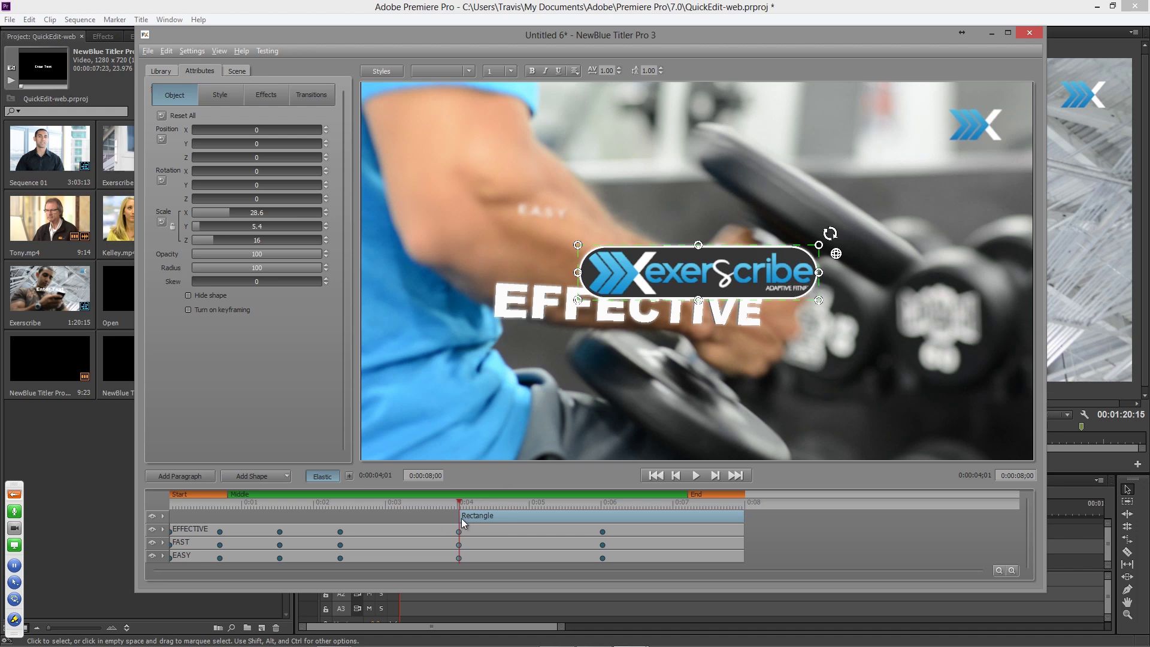
{"action": "left_click_drag", "start_coordinate": [509, 503], "coordinate": [387, 517]}
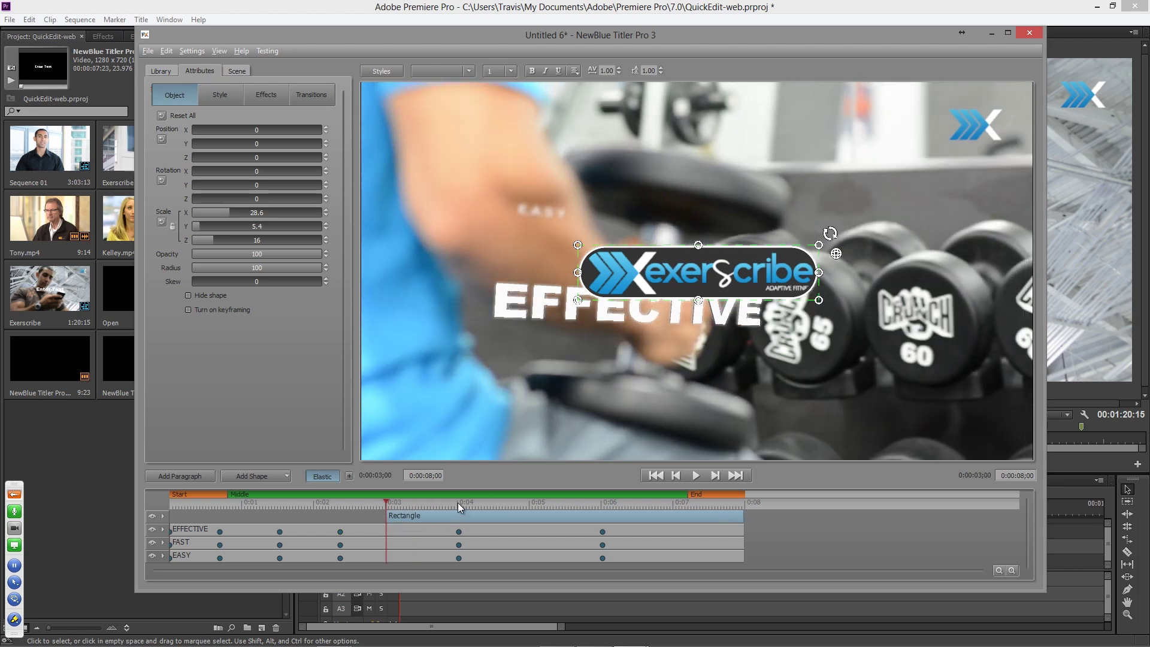
{"action": "left_click", "coordinate": [458, 502]}
{"action": "left_click", "coordinate": [458, 531]}
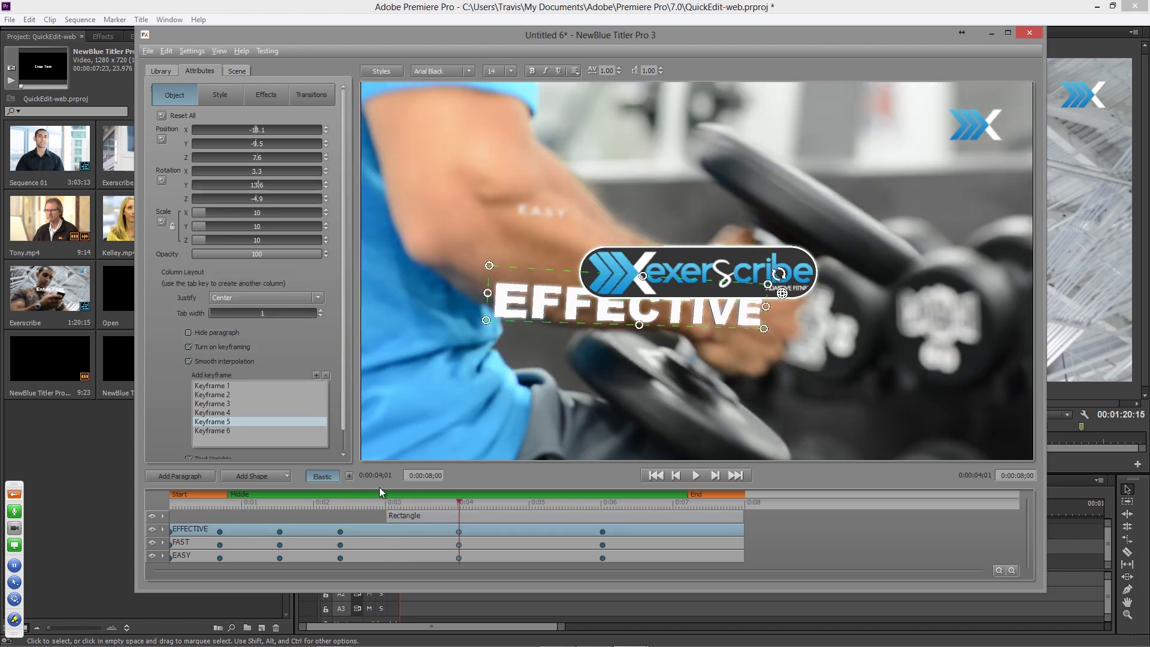
{"action": "left_click", "coordinate": [630, 258]}
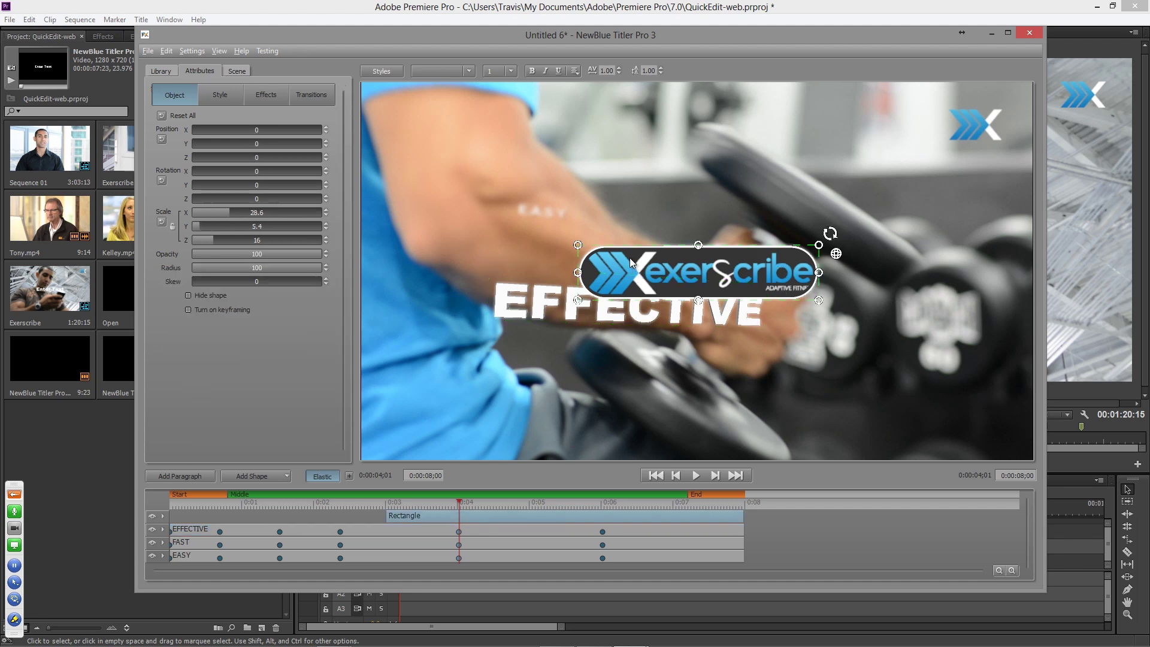
- Keyframe the logo at 0:03;00 and 0:04;01, rotating the first keyframe about 42.9 on Y
{"action": "left_click", "coordinate": [189, 309]}
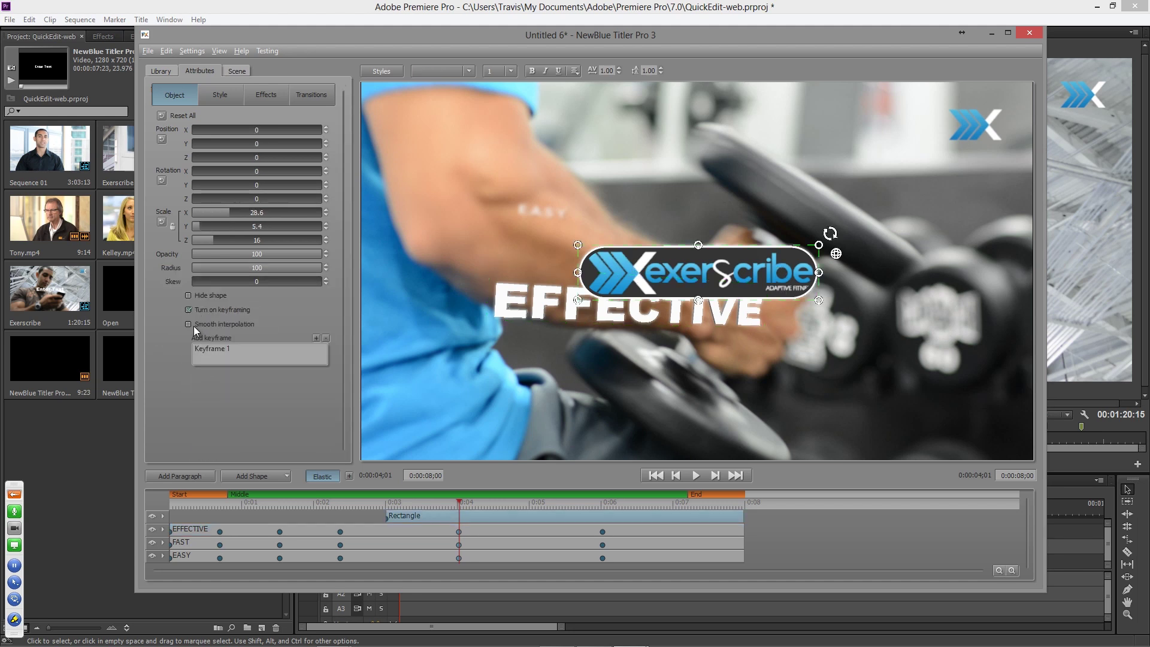
{"action": "left_click", "coordinate": [317, 340]}
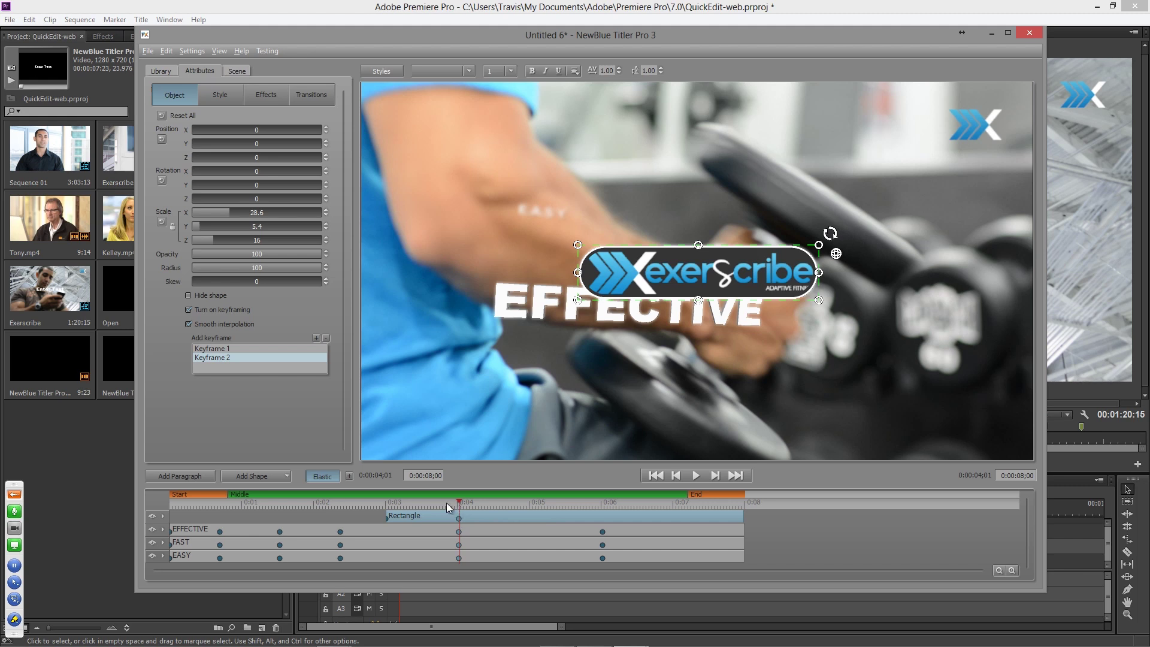
{"action": "left_click", "coordinate": [225, 350]}
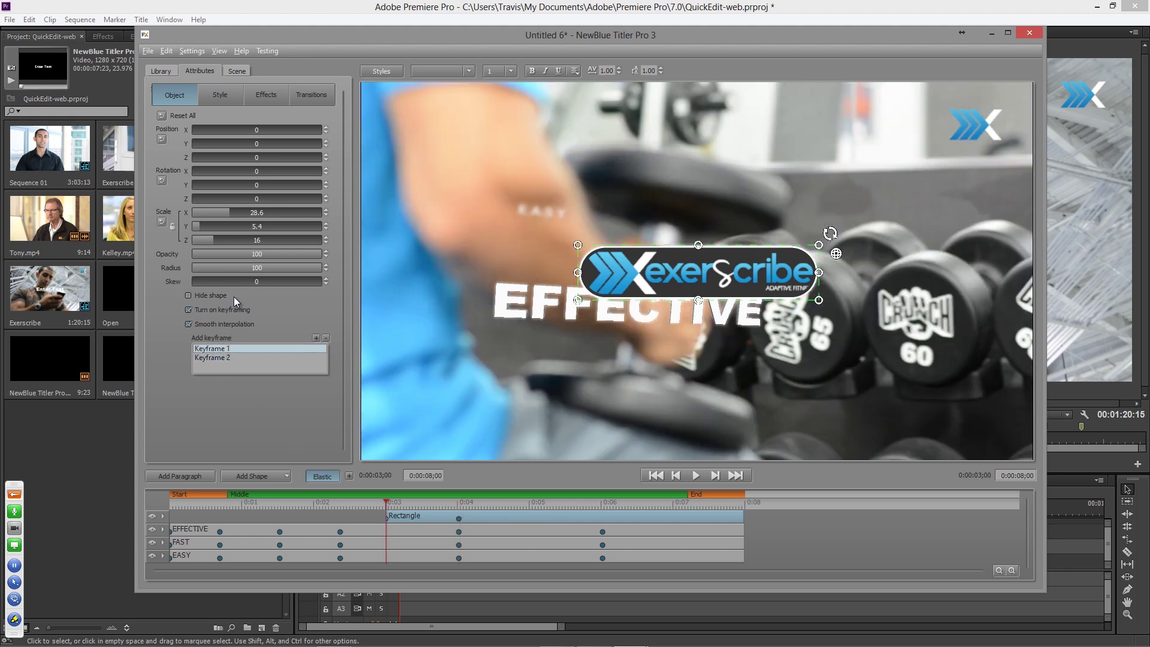
{"action": "left_click_drag", "start_coordinate": [257, 185], "coordinate": [271, 185]}
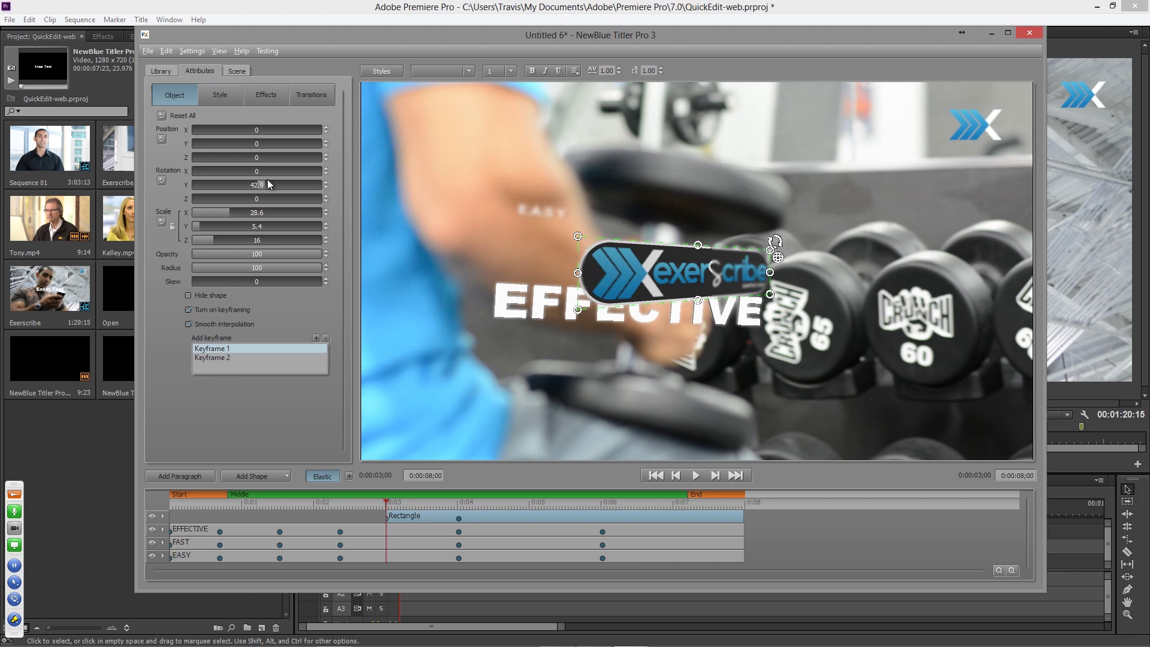
- Spin Keyframe 1's logo further around Y and push it back in Z, previewing near 0:03;19
{"action": "left_click_drag", "start_coordinate": [269, 183], "coordinate": [348, 197]}
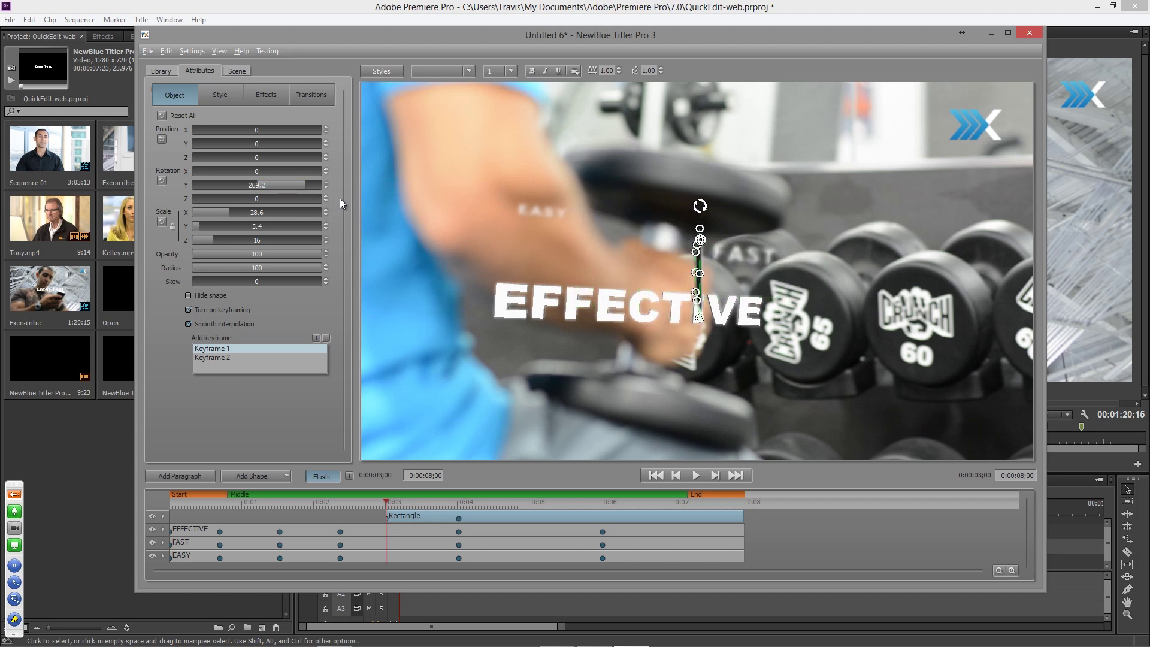
{"action": "left_click_drag", "start_coordinate": [261, 155], "coordinate": [298, 184]}
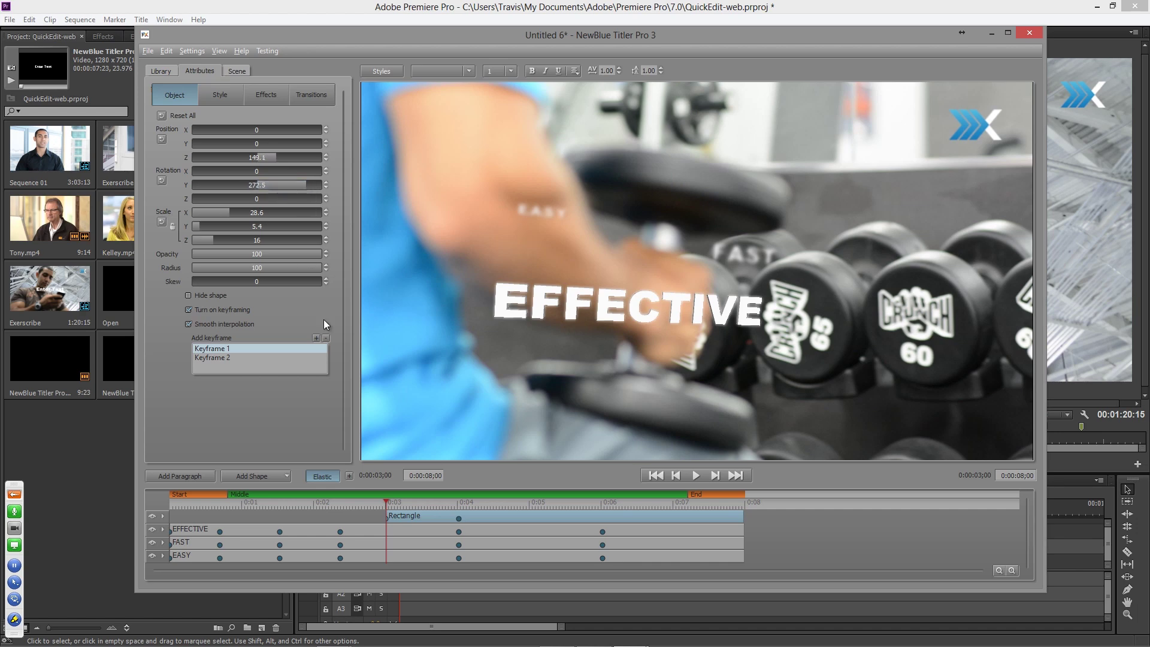
{"action": "left_click_drag", "start_coordinate": [386, 502], "coordinate": [445, 510]}
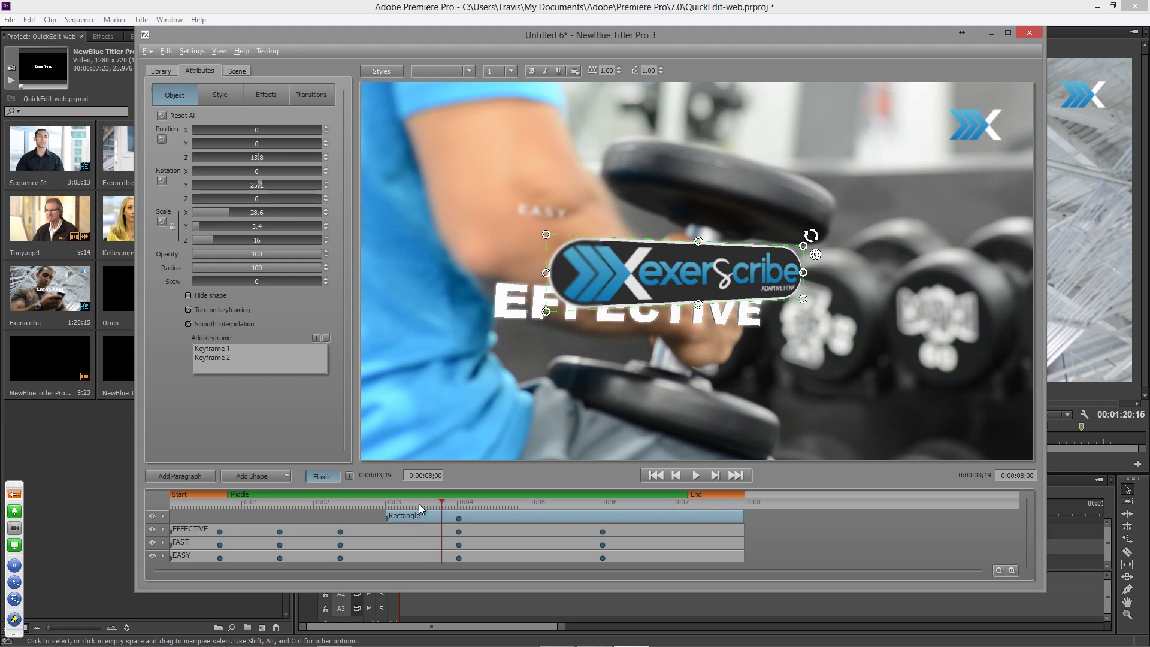
{"action": "left_click_drag", "start_coordinate": [438, 507], "coordinate": [417, 506]}
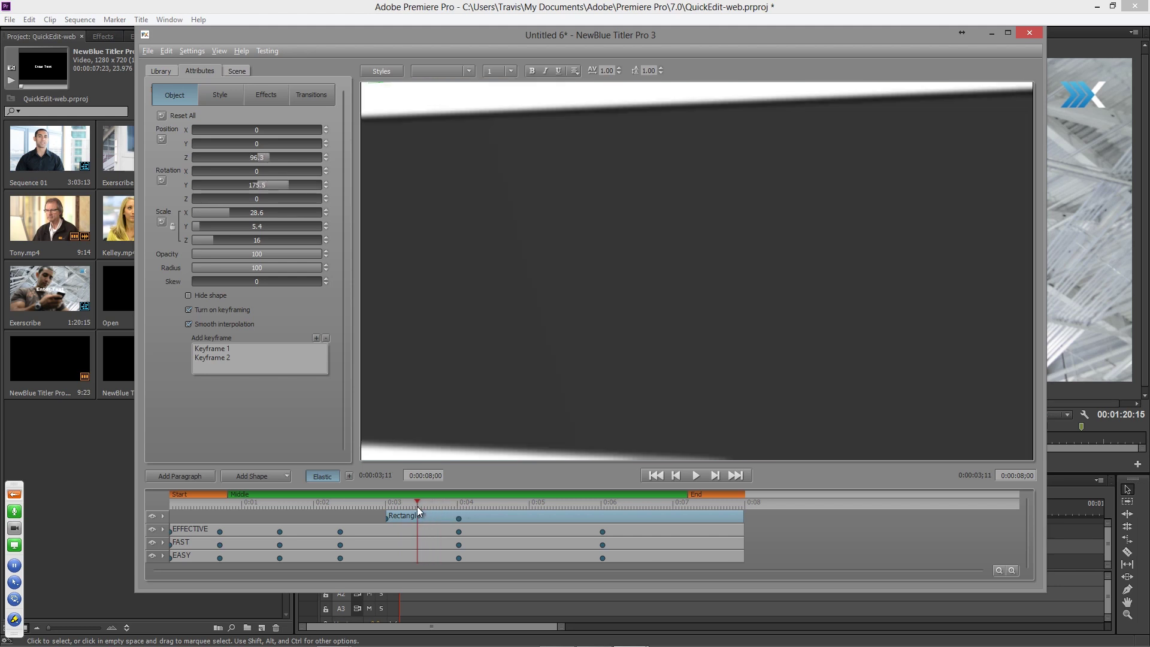
{"action": "left_click", "coordinate": [436, 502]}
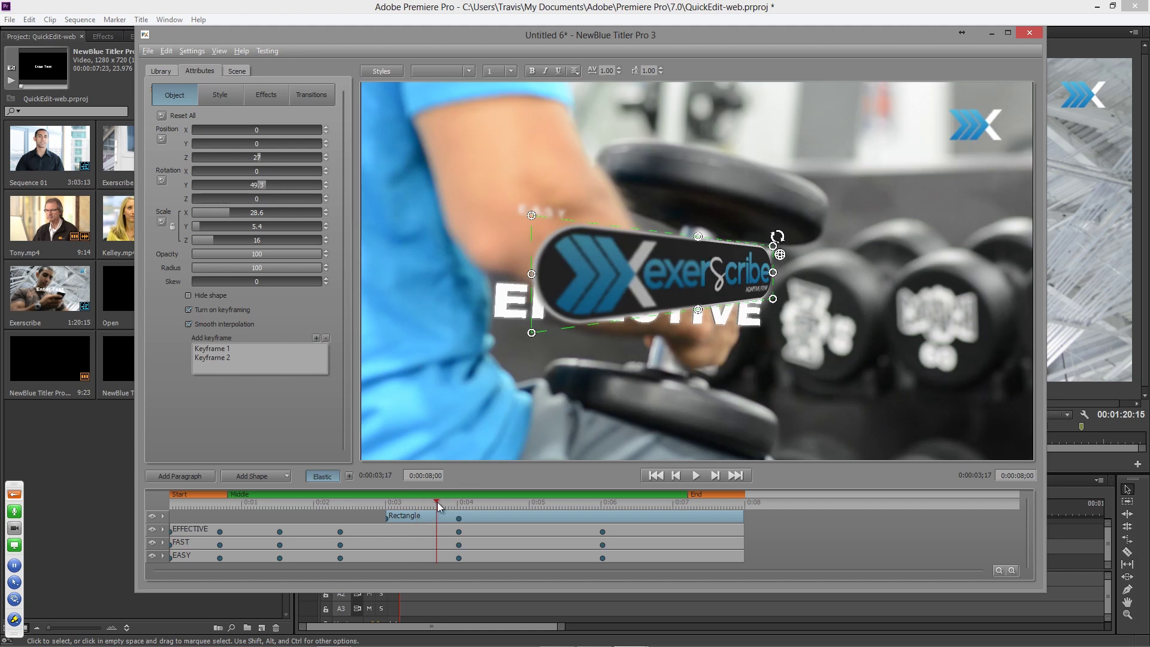
{"action": "left_click_drag", "start_coordinate": [438, 506], "coordinate": [442, 505]}
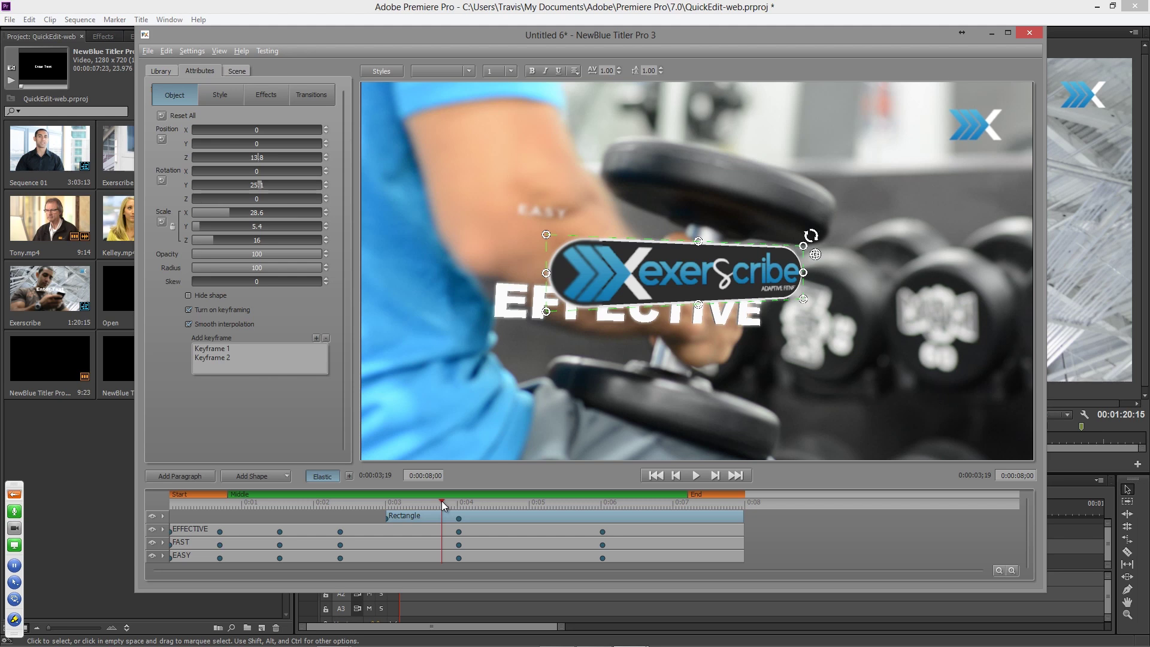
- Raise 3D Face 1's shininess on the logo to 100 and preview the motion near 0:03;21
{"action": "left_click", "coordinate": [224, 95]}
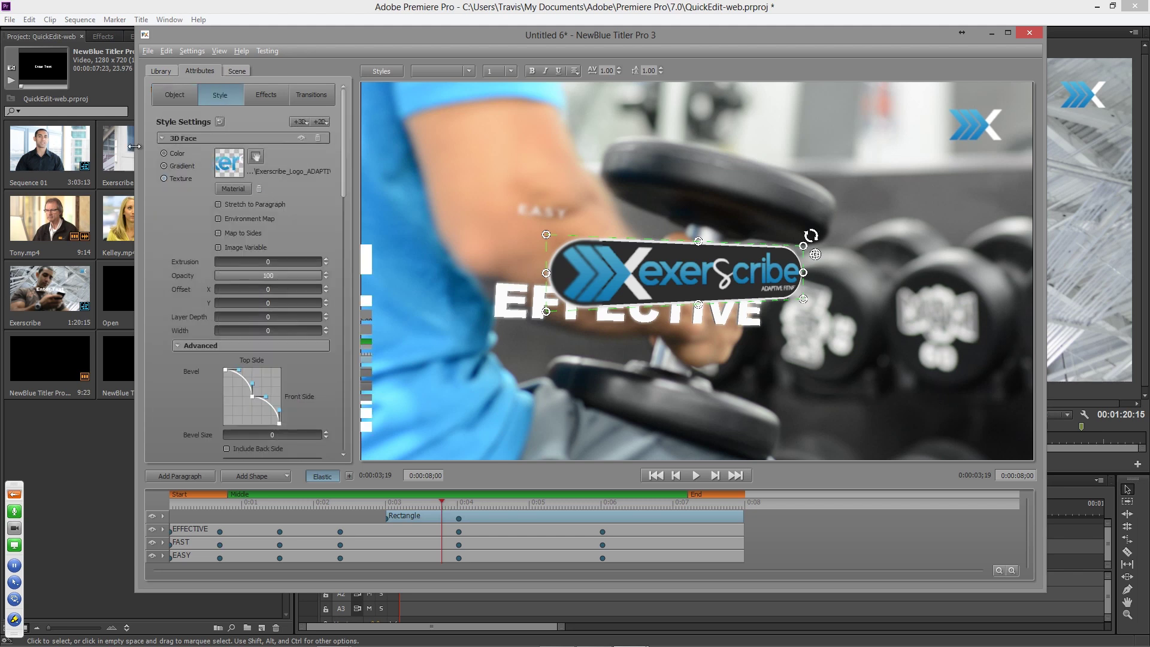
{"action": "left_click", "coordinate": [162, 139]}
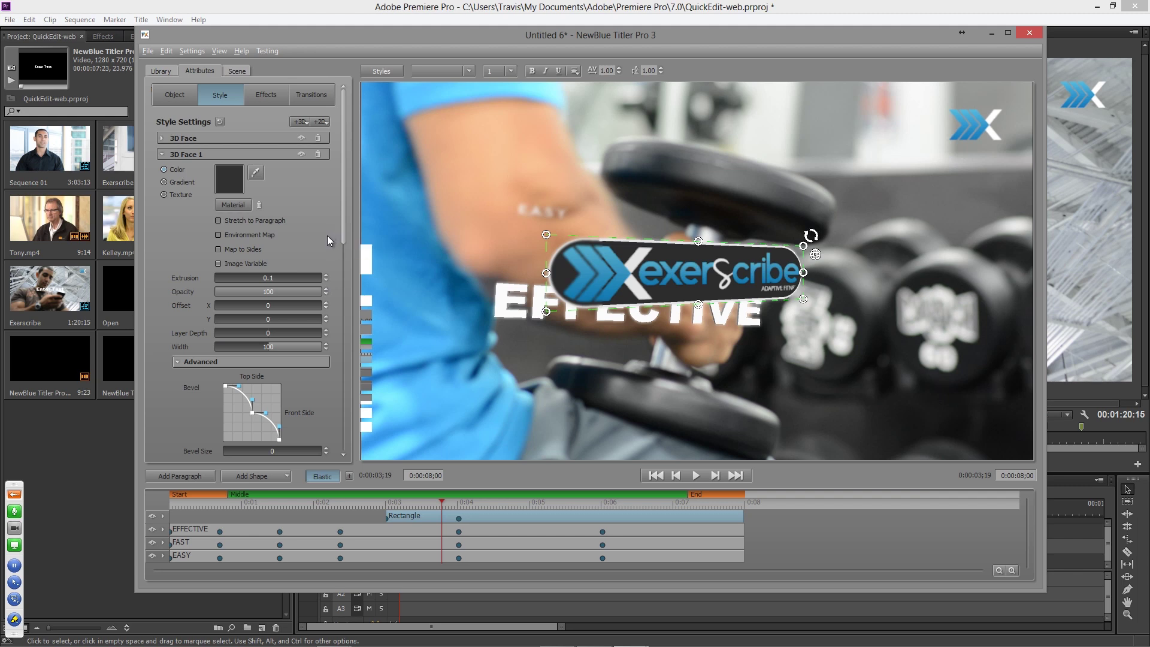
{"action": "left_click_drag", "start_coordinate": [343, 238], "coordinate": [323, 300]}
{"action": "left_click_drag", "start_coordinate": [246, 350], "coordinate": [516, 352]}
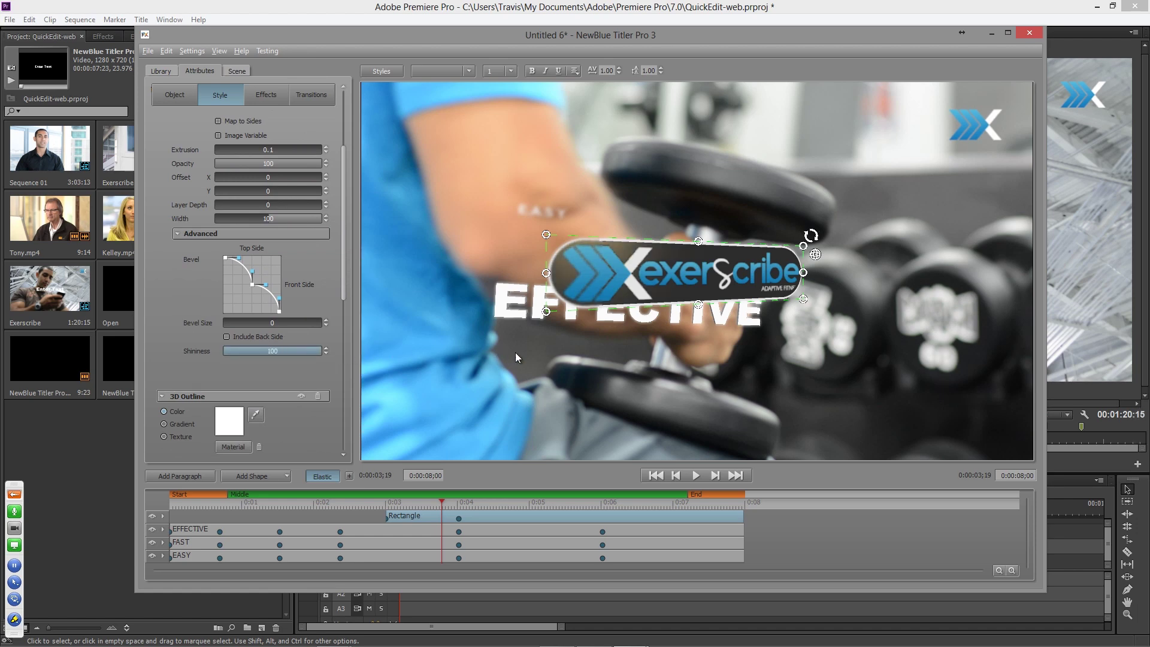
{"action": "left_click", "coordinate": [436, 502]}
{"action": "left_click_drag", "start_coordinate": [437, 501], "coordinate": [450, 505]}
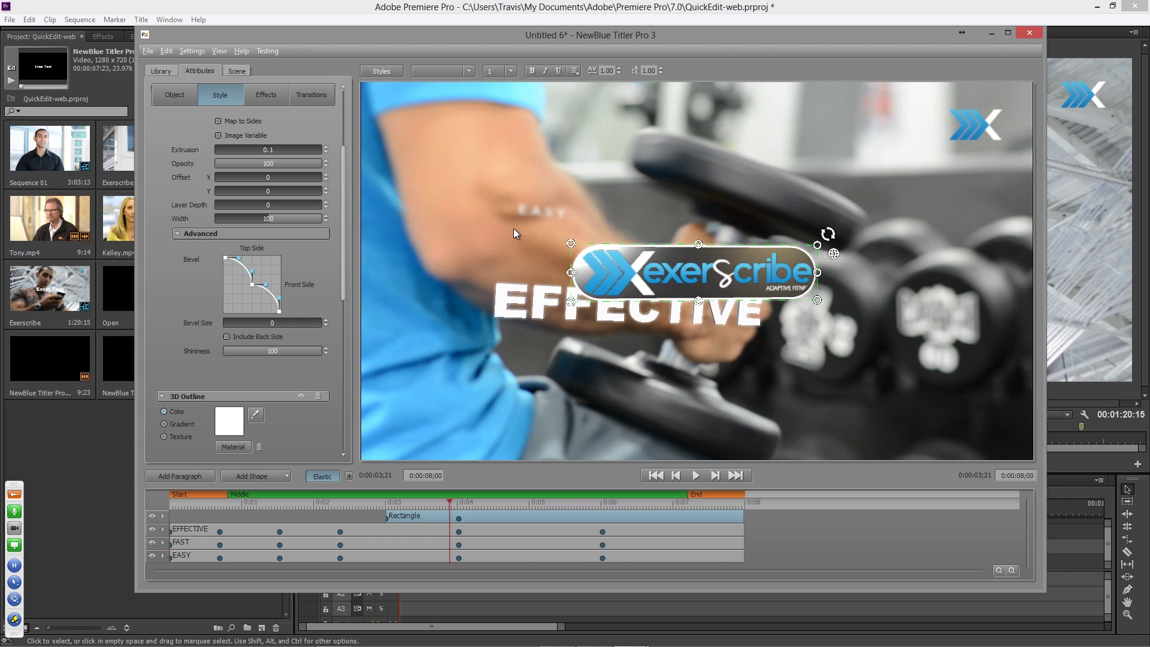
{"action": "left_click_drag", "start_coordinate": [447, 502], "coordinate": [445, 504]}
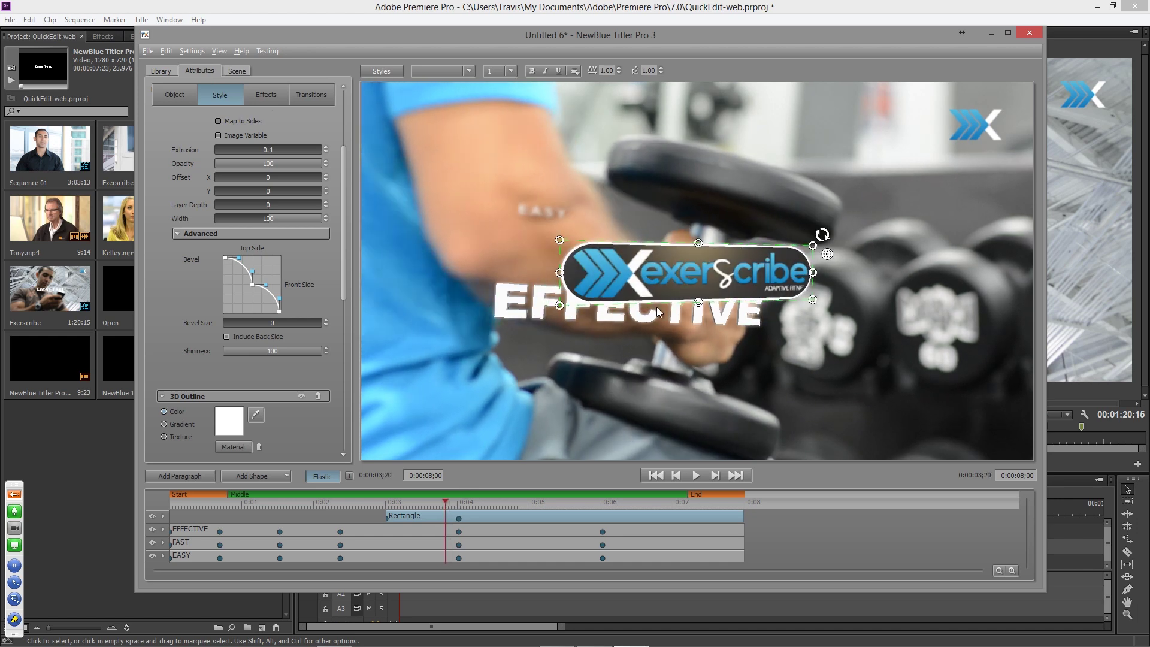
{"action": "scroll", "coordinate": [184, 276], "scroll_direction": "up", "scroll_amount": 3}
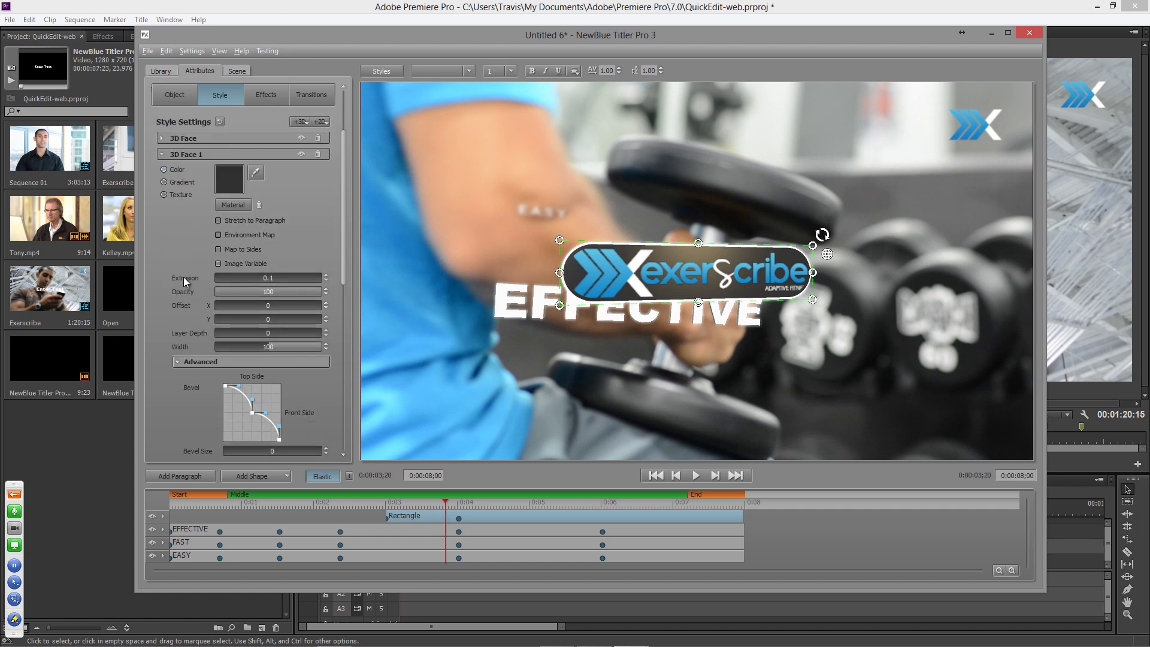
- Try stone, BG003_nm, granular and brushed normal maps, then apply speaker-grille-texture_nm to the face
{"action": "left_click", "coordinate": [231, 205]}
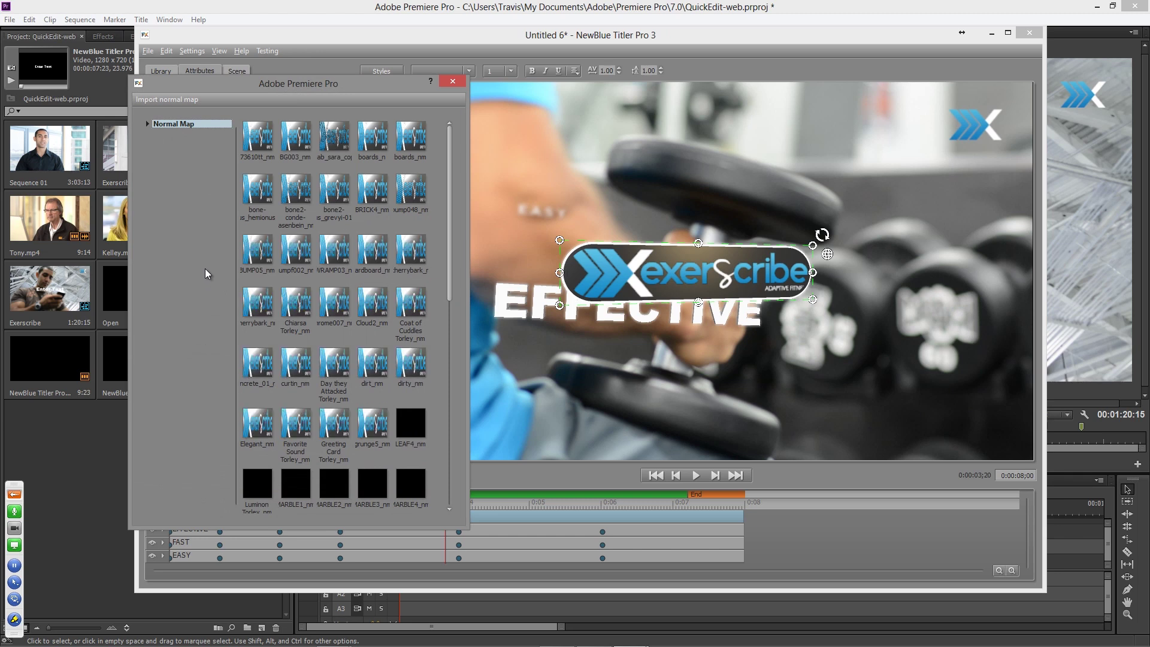
{"action": "left_click", "coordinate": [262, 141]}
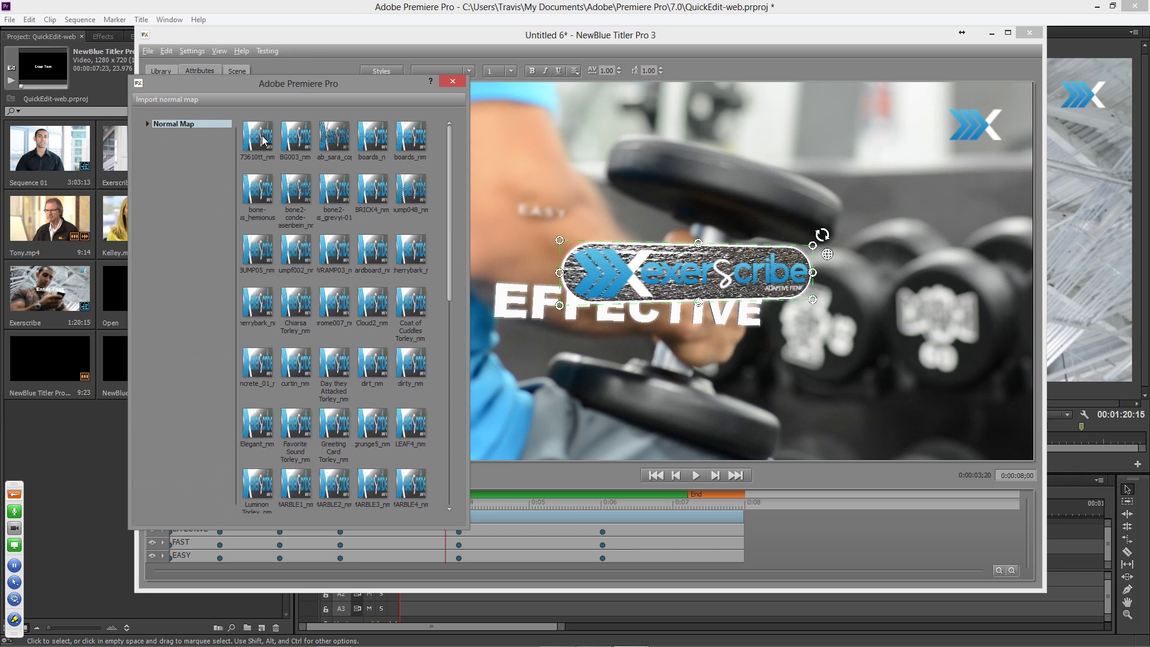
{"action": "left_click", "coordinate": [294, 143]}
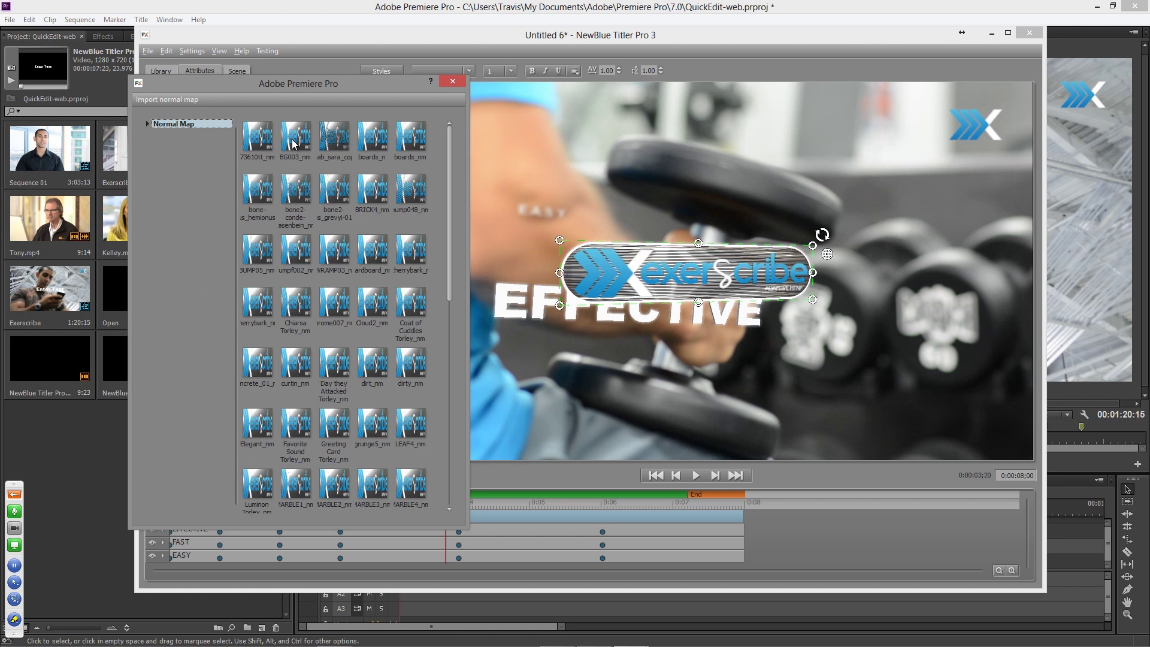
{"action": "left_click", "coordinate": [337, 146]}
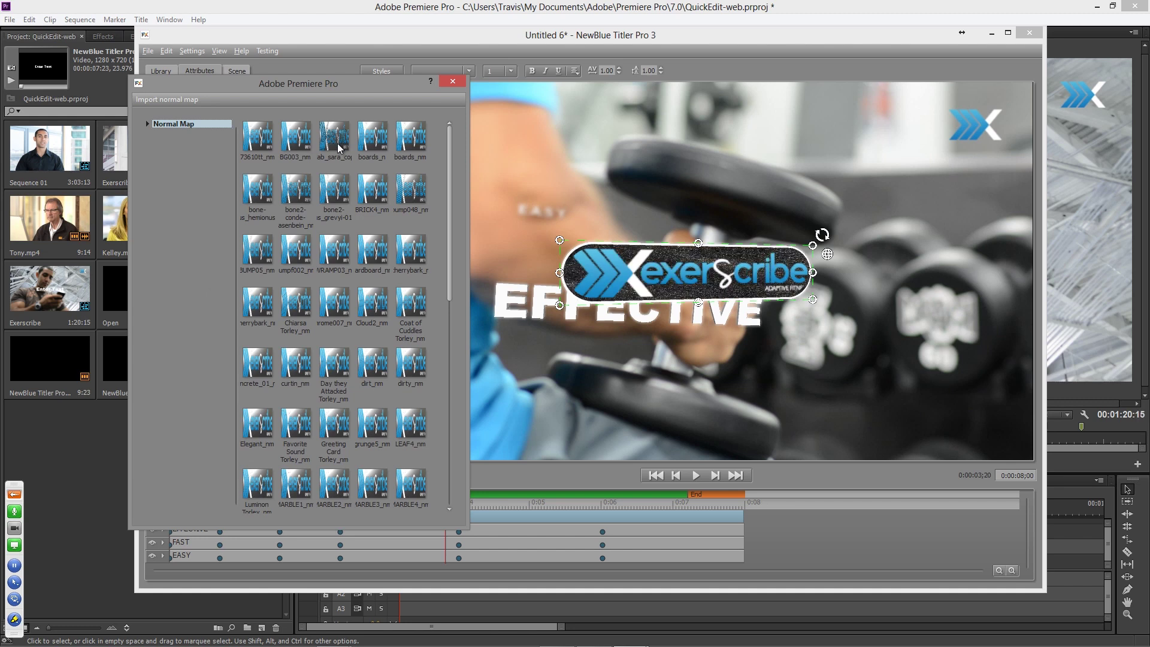
{"action": "left_click", "coordinate": [365, 146]}
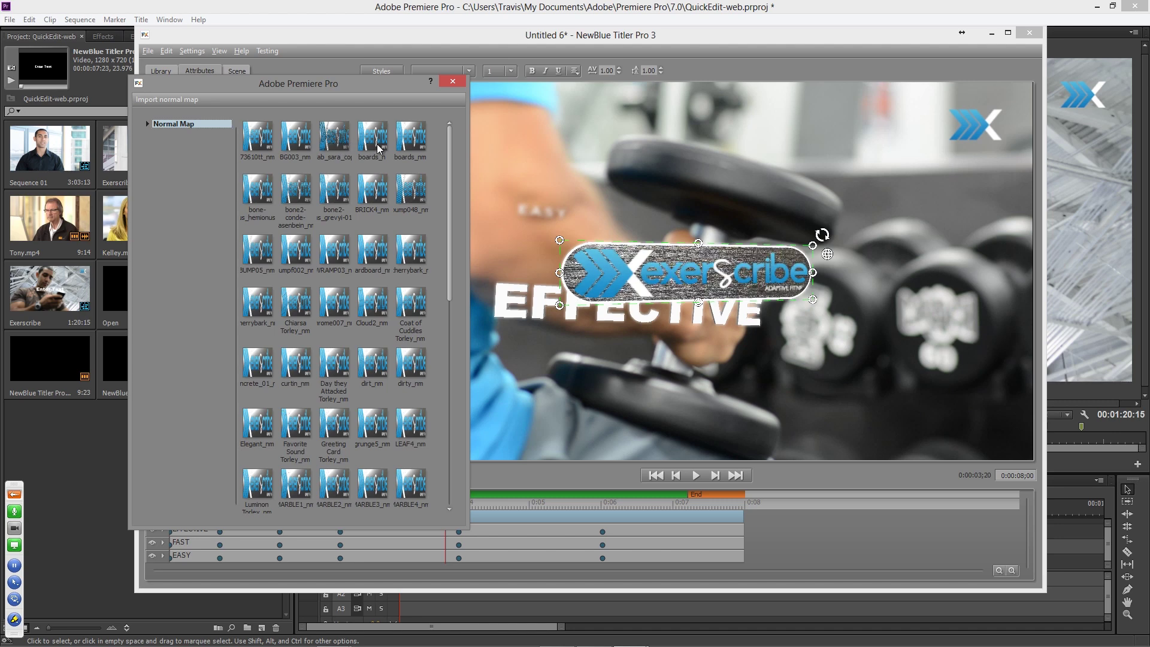
{"action": "left_click_drag", "start_coordinate": [450, 182], "coordinate": [456, 468]}
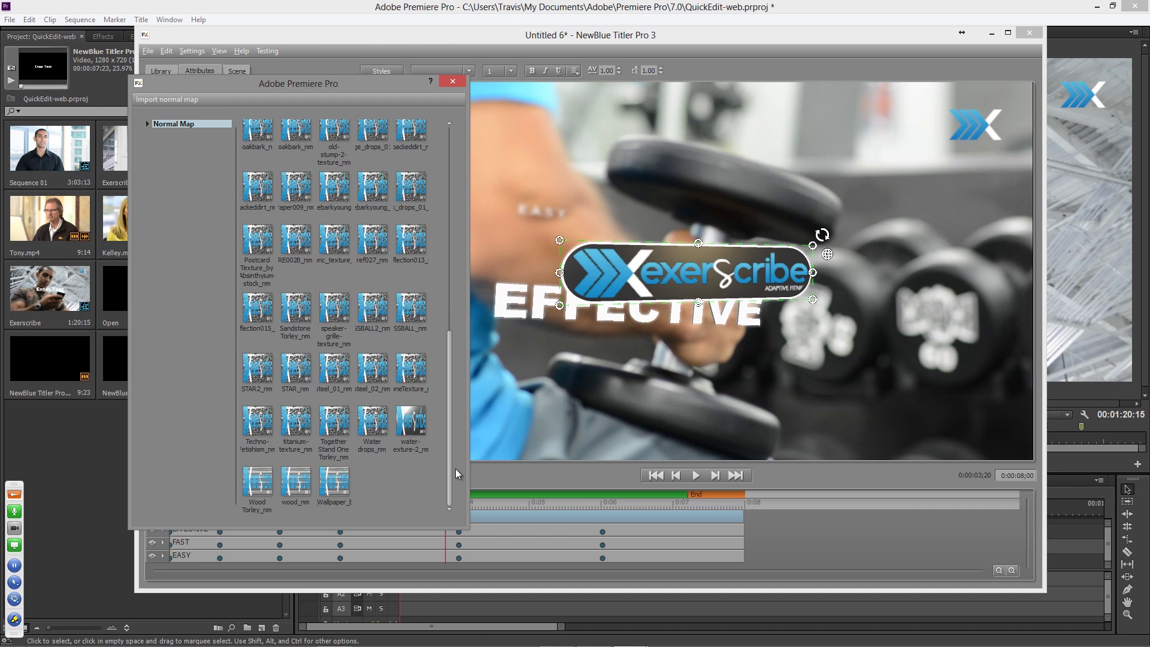
{"action": "left_click", "coordinate": [338, 312]}
{"action": "left_click_drag", "start_coordinate": [444, 505], "coordinate": [421, 508]}
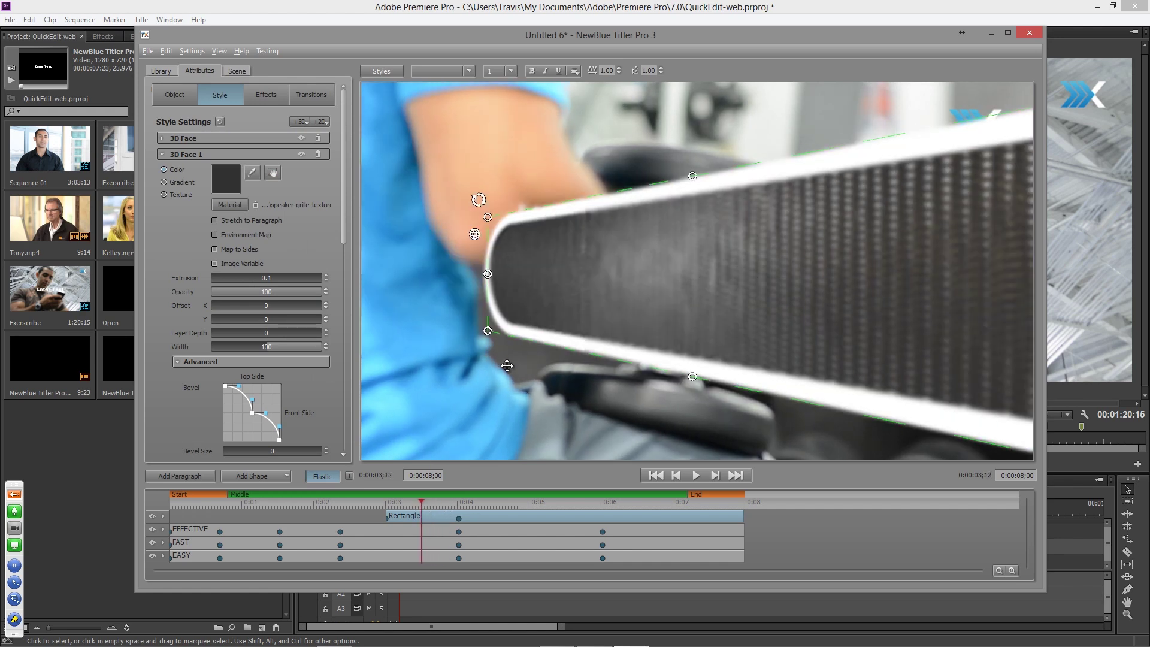
- Enlarge the speaker-grille texture box across the logo, checking it between 0:03;13 and 0:04;01
{"action": "left_click", "coordinate": [273, 176]}
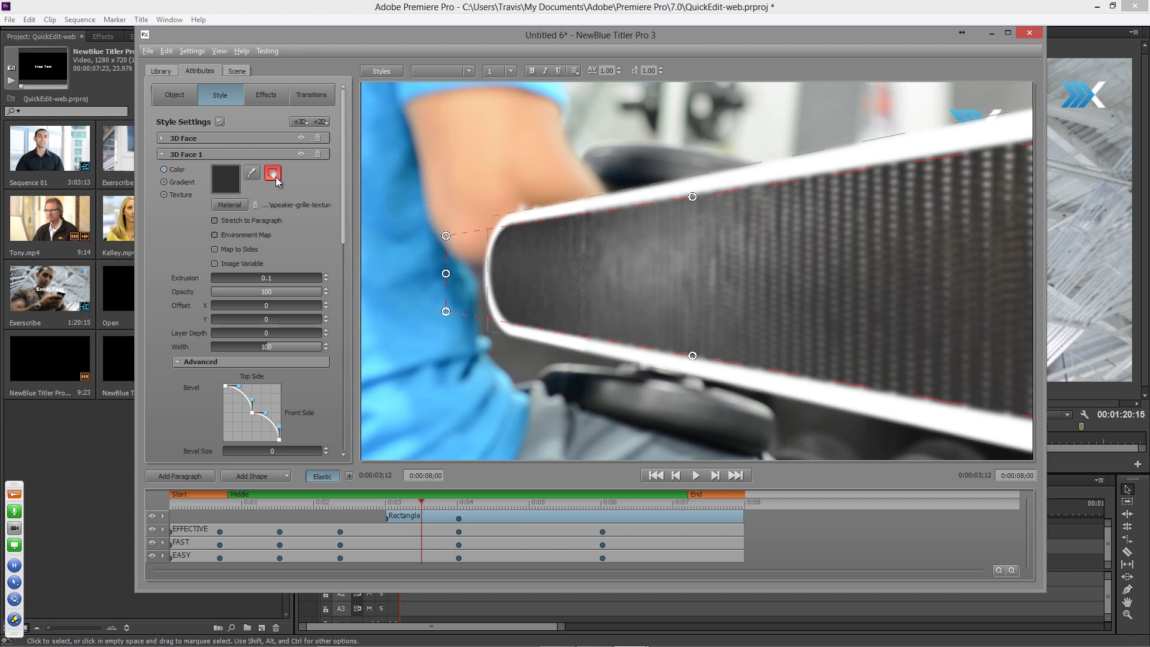
{"action": "left_click_drag", "start_coordinate": [450, 273], "coordinate": [479, 274]}
{"action": "left_click_drag", "start_coordinate": [693, 197], "coordinate": [683, 9]}
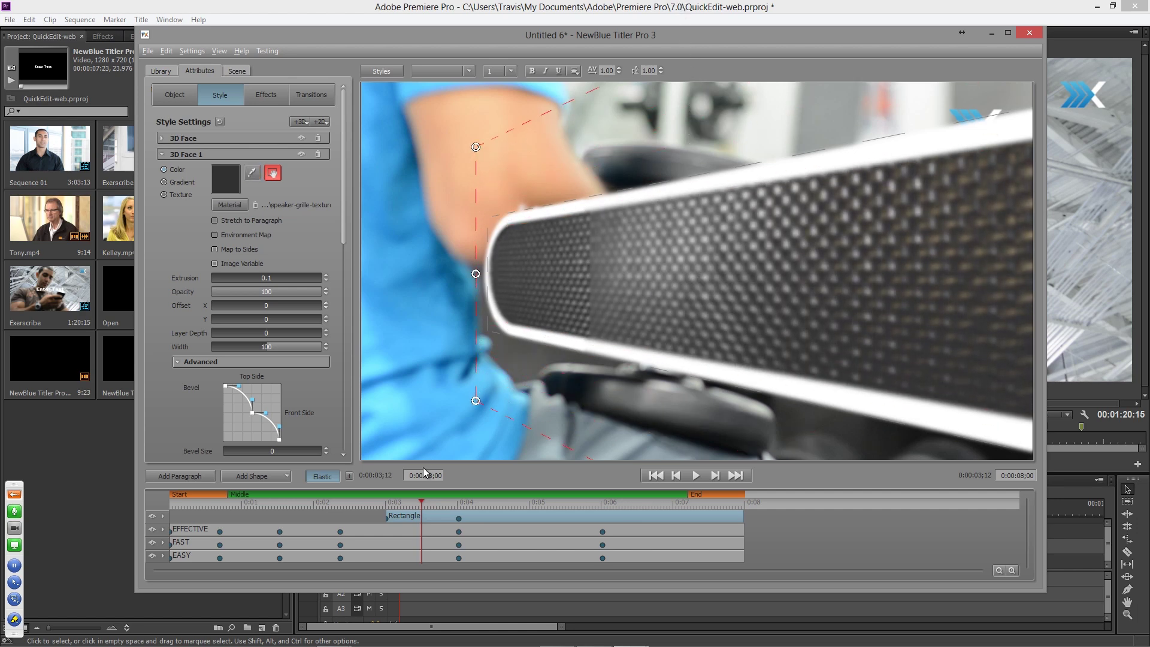
{"action": "left_click_drag", "start_coordinate": [426, 504], "coordinate": [445, 505]}
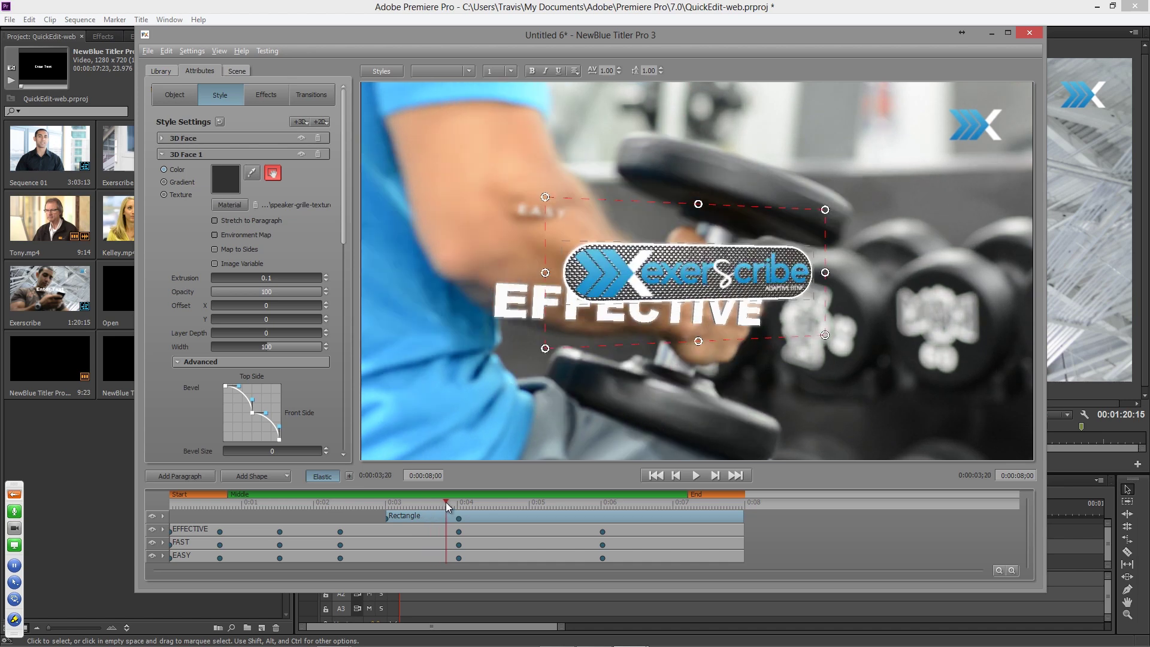
{"action": "left_click_drag", "start_coordinate": [545, 196], "coordinate": [519, 168]}
{"action": "left_click_drag", "start_coordinate": [446, 502], "coordinate": [460, 503]}
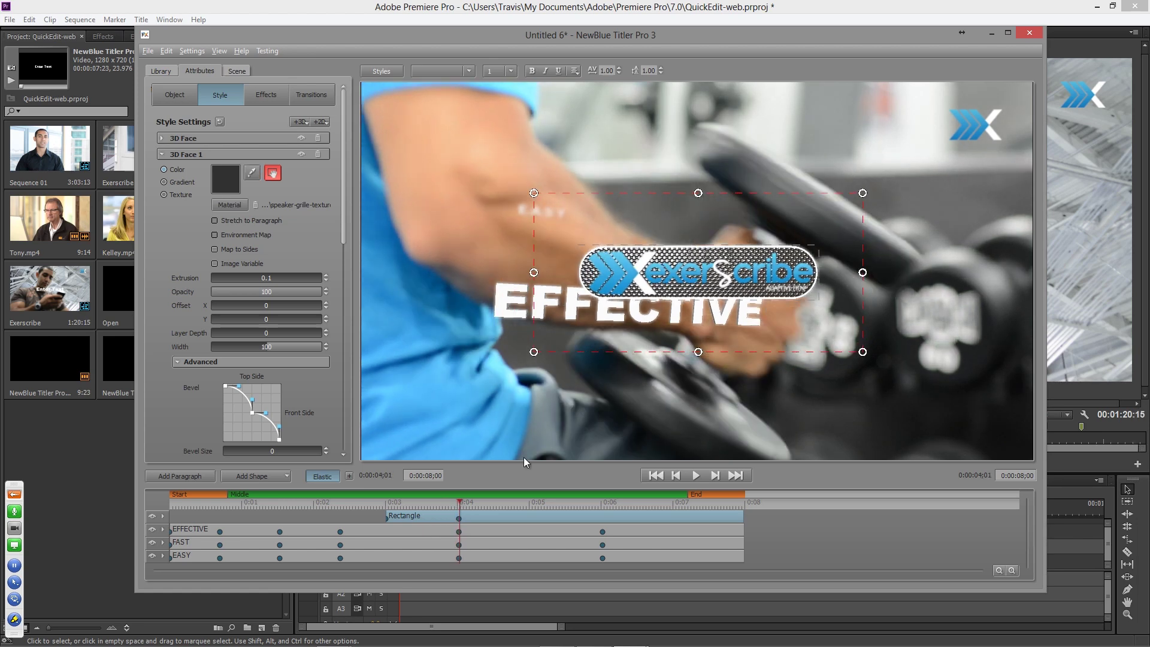
{"action": "left_click_drag", "start_coordinate": [446, 502], "coordinate": [421, 508]}
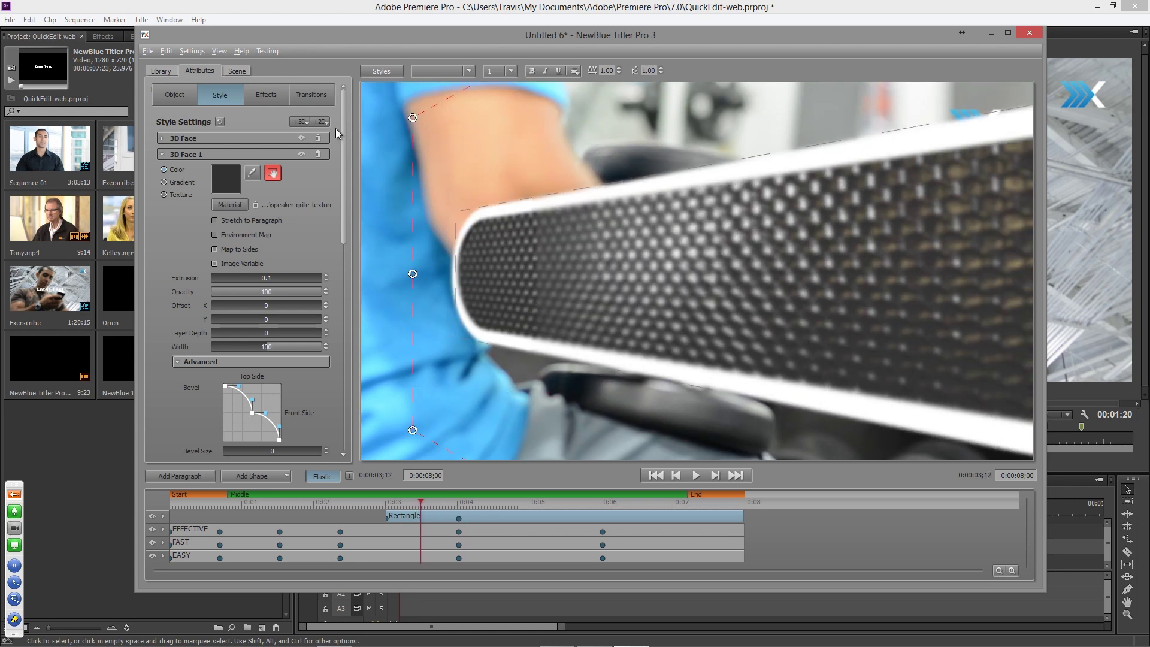
{"action": "left_click", "coordinate": [242, 67]}
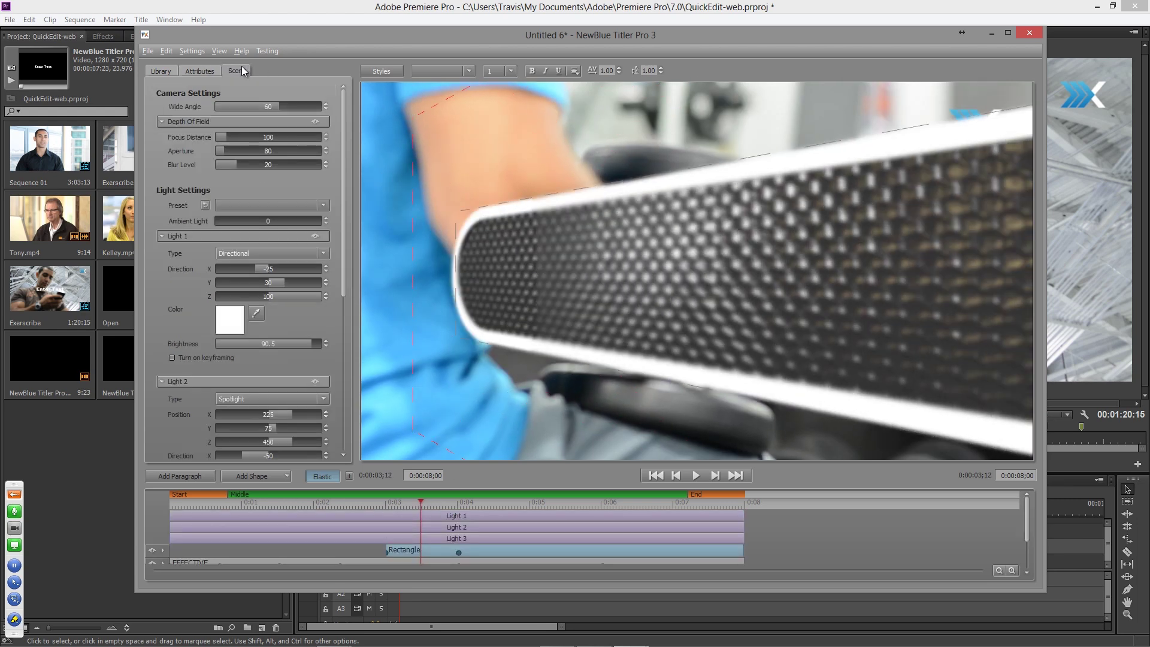
- Re-aim Light 1 so it shines down on the logo from above, checked at 0:03;23
{"action": "left_click", "coordinate": [270, 237]}
{"action": "left_click_drag", "start_coordinate": [664, 257], "coordinate": [689, 283]}
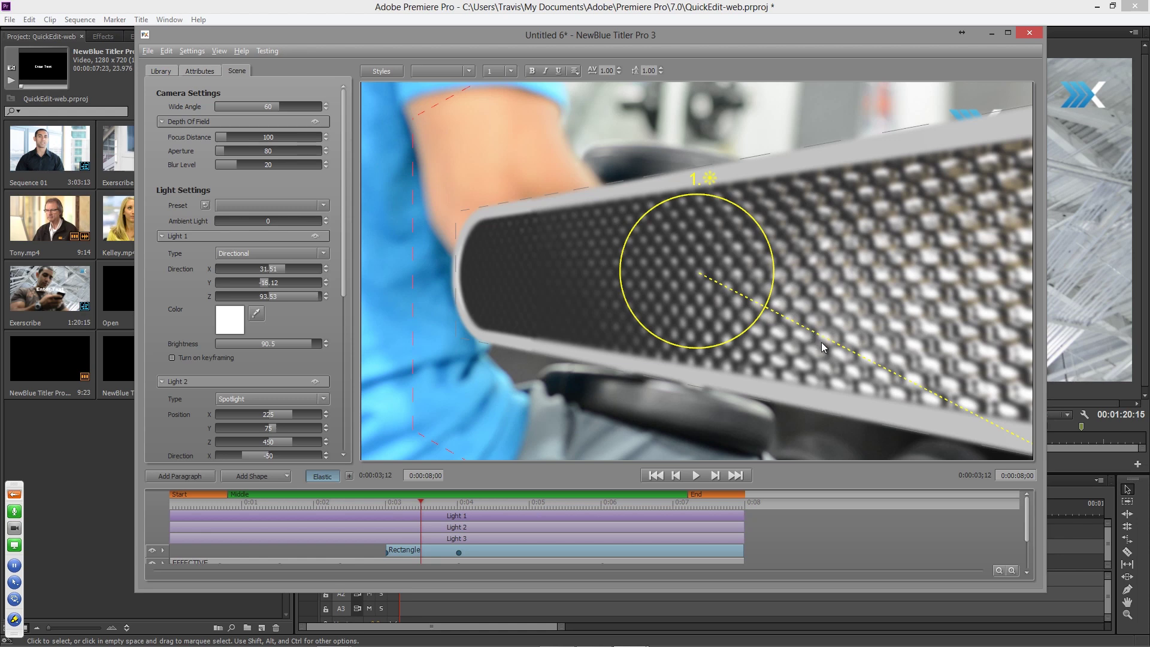
{"action": "left_click_drag", "start_coordinate": [749, 318], "coordinate": [691, 299]}
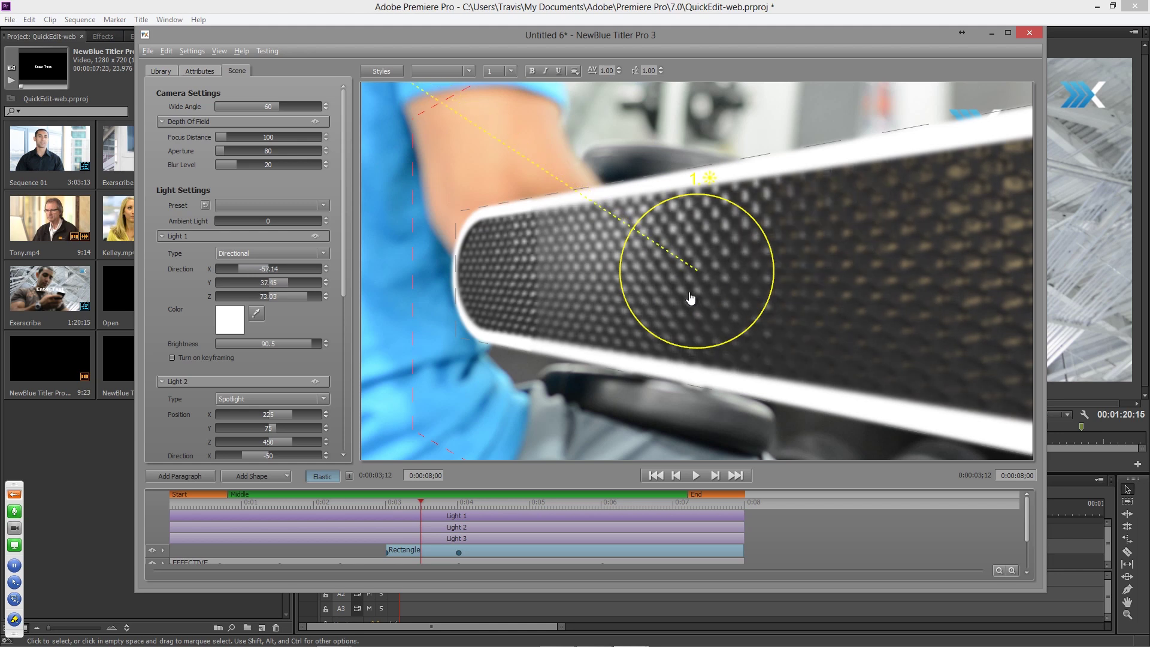
{"action": "mouse_move", "coordinate": [689, 298]}
{"action": "left_mouse_down"}
{"action": "mouse_move", "coordinate": [673, 290]}
{"action": "mouse_move", "coordinate": [704, 248]}
{"action": "mouse_move", "coordinate": [683, 281]}
{"action": "left_mouse_up"}
{"action": "left_click_drag", "start_coordinate": [435, 510], "coordinate": [456, 510]}
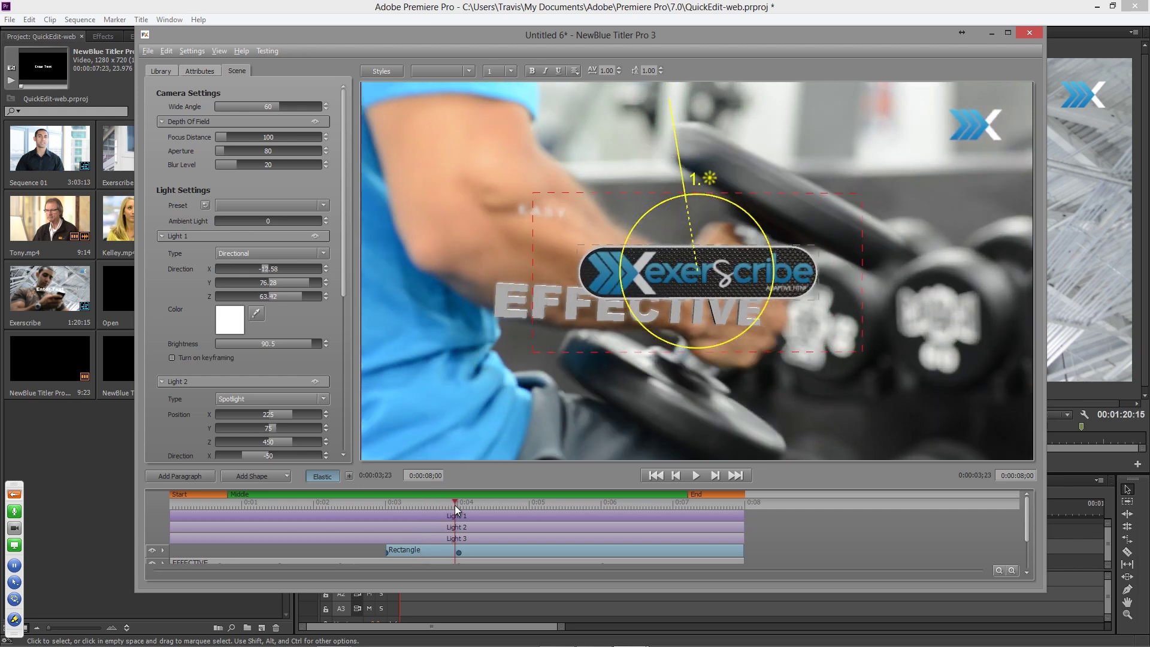
{"action": "left_click_drag", "start_coordinate": [673, 239], "coordinate": [675, 242]}
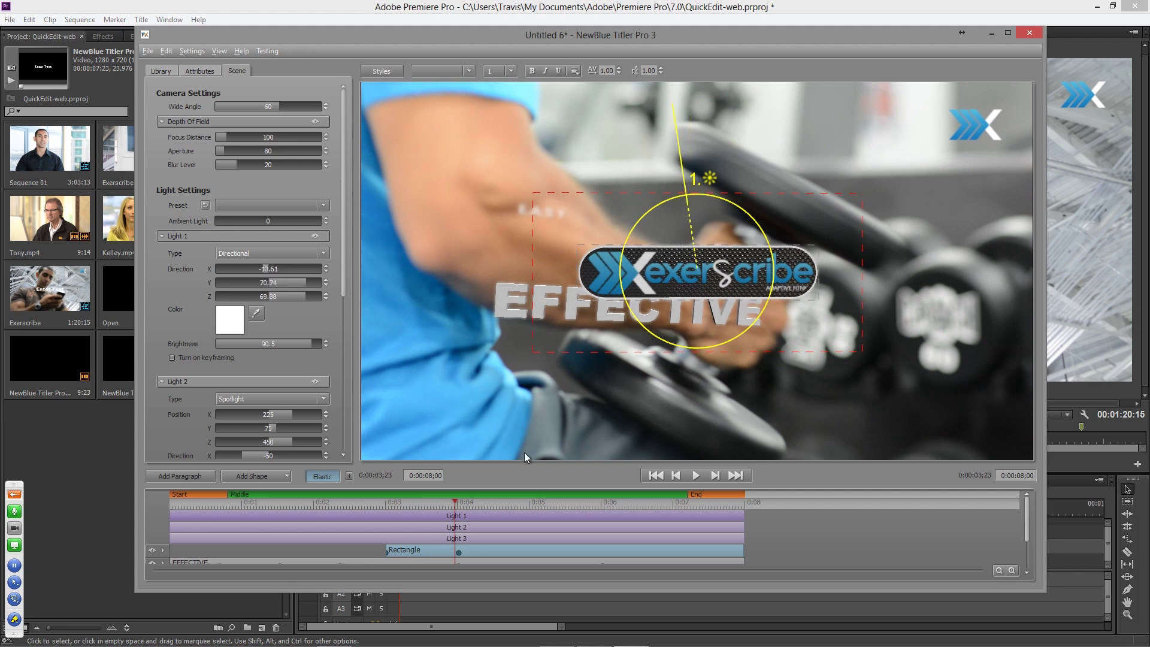
- Lower the face shininess to 95.5, refine Light 1's angle, and turn off texture placement
{"action": "left_click", "coordinate": [197, 71]}
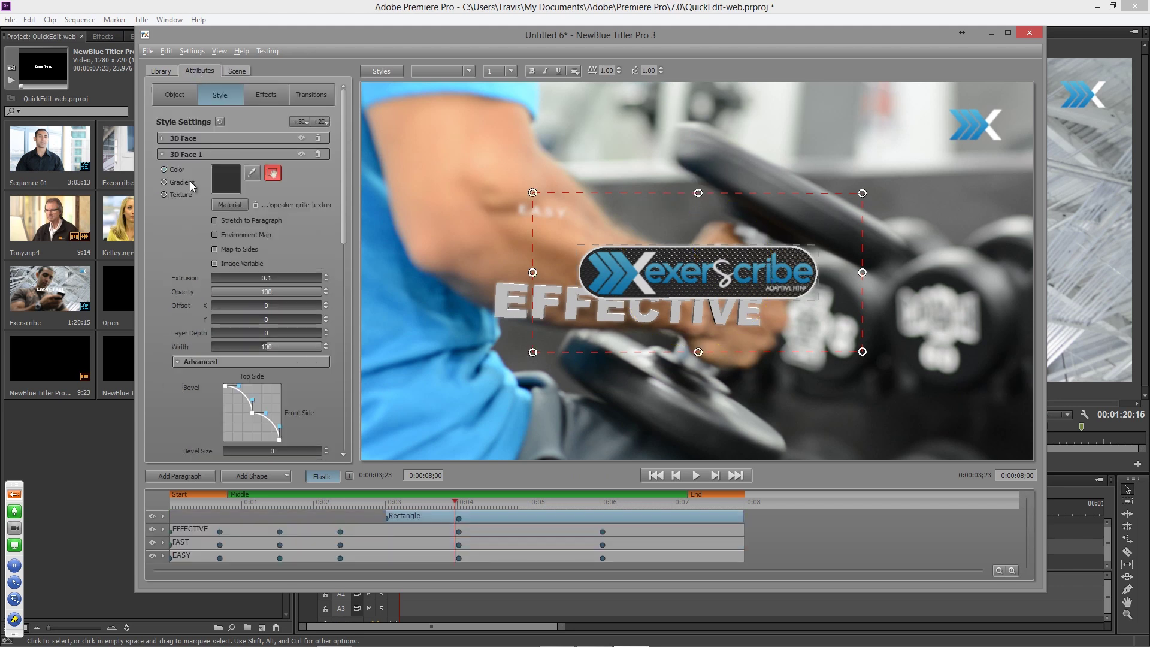
{"action": "scroll", "coordinate": [178, 397], "scroll_direction": "down", "scroll_amount": 5}
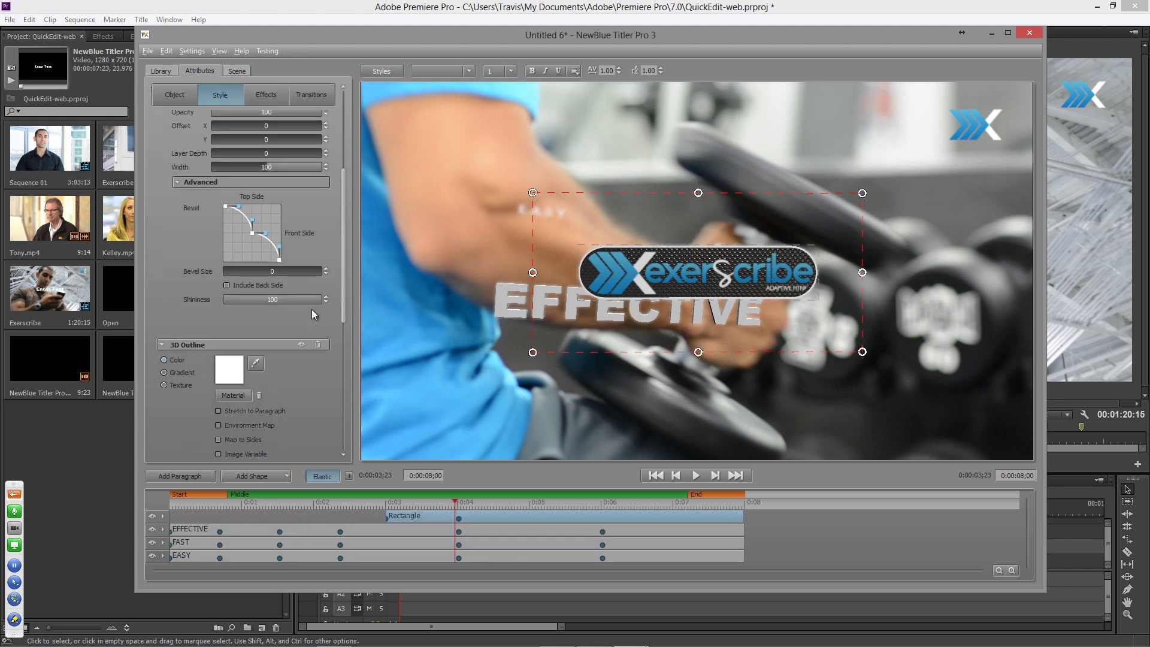
{"action": "left_click_drag", "start_coordinate": [319, 297], "coordinate": [307, 300]}
{"action": "left_click", "coordinate": [236, 71]}
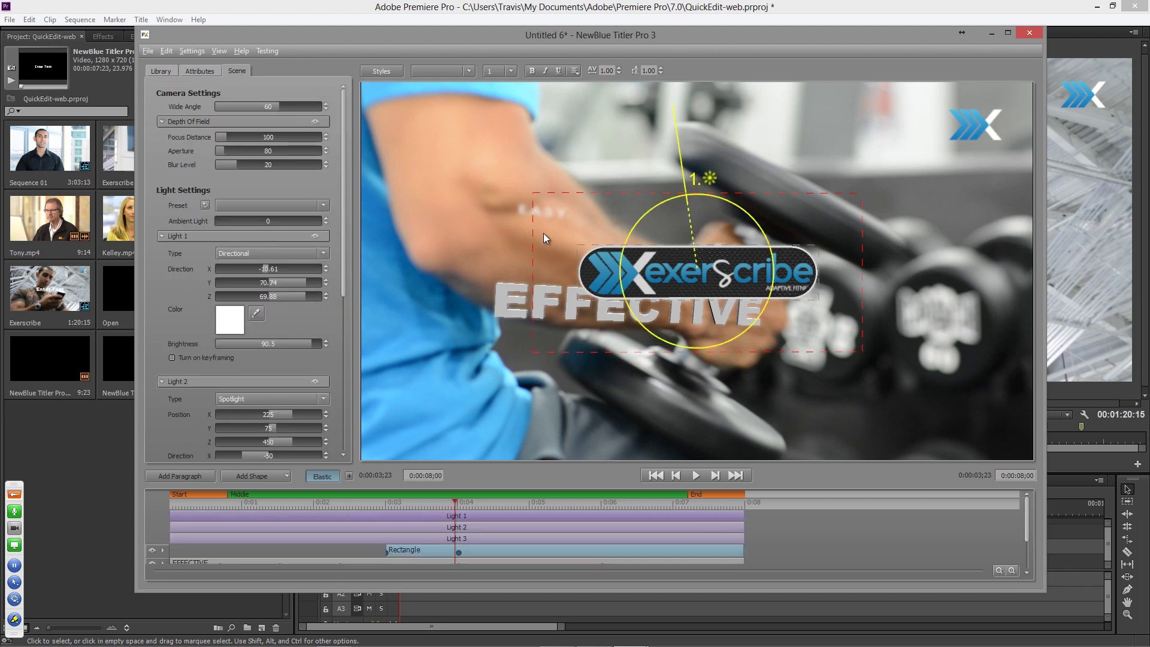
{"action": "left_click_drag", "start_coordinate": [671, 229], "coordinate": [674, 246]}
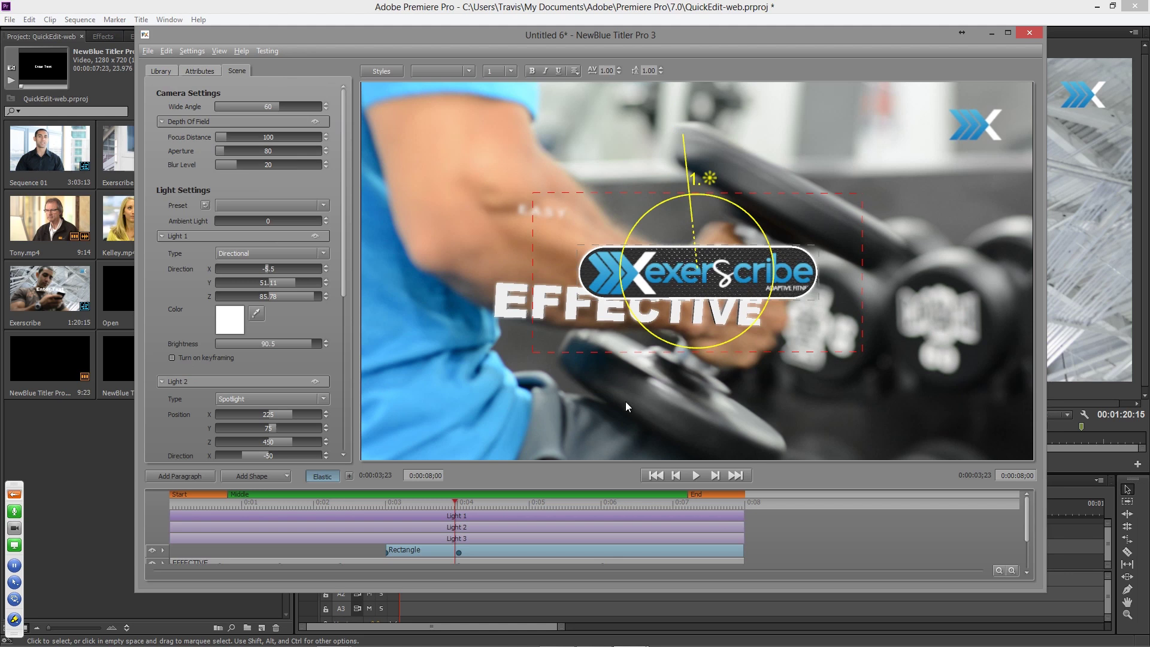
{"action": "left_click", "coordinate": [209, 70]}
{"action": "scroll", "coordinate": [159, 250], "scroll_direction": "up", "scroll_amount": 5}
{"action": "left_click", "coordinate": [273, 173]}
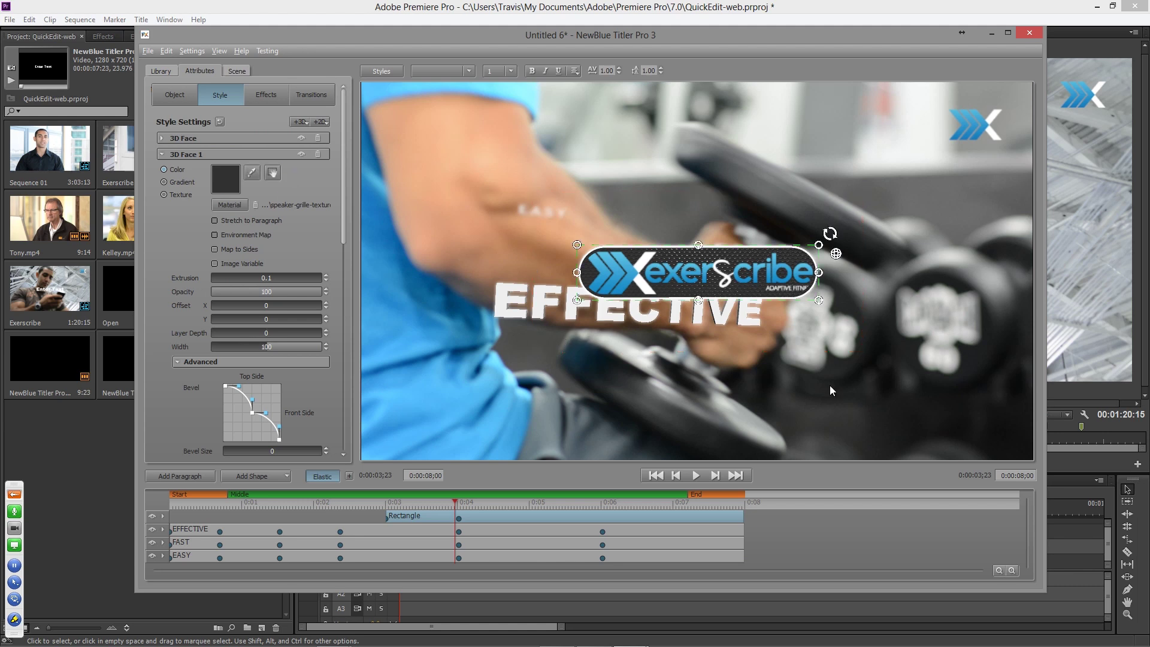
- Deselect the logo and scrub from 0:03;11 to 0:04;04 to review the textured animation
{"action": "left_click", "coordinate": [908, 406]}
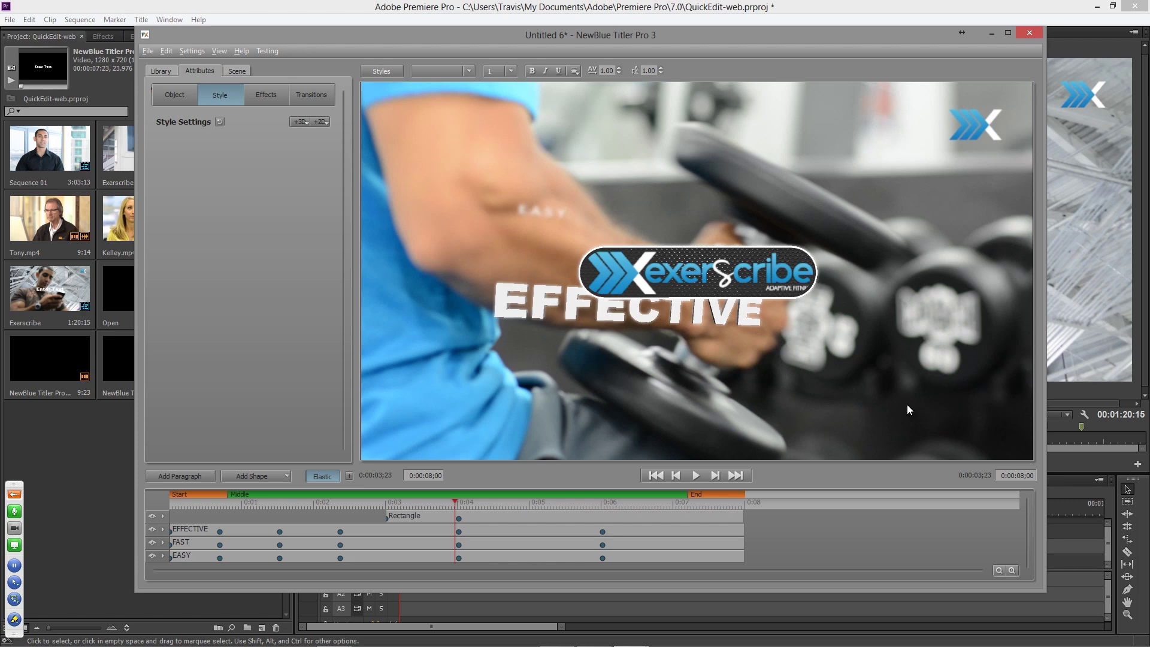
{"action": "left_click_drag", "start_coordinate": [444, 506], "coordinate": [421, 505]}
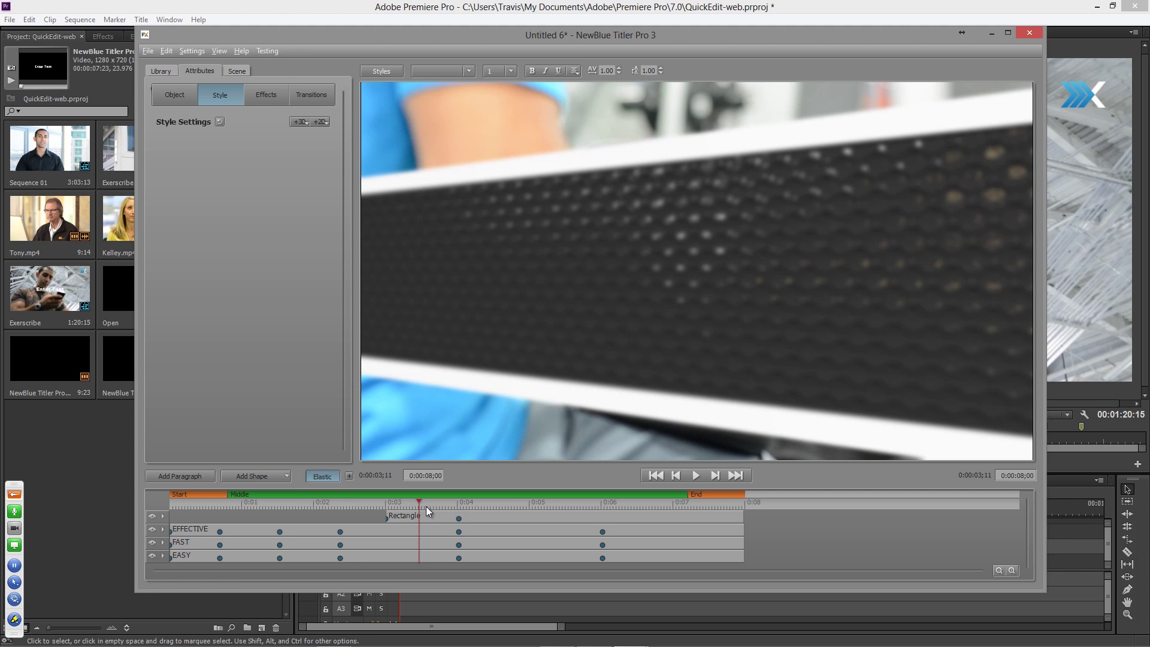
{"action": "left_click_drag", "start_coordinate": [426, 505], "coordinate": [570, 512]}
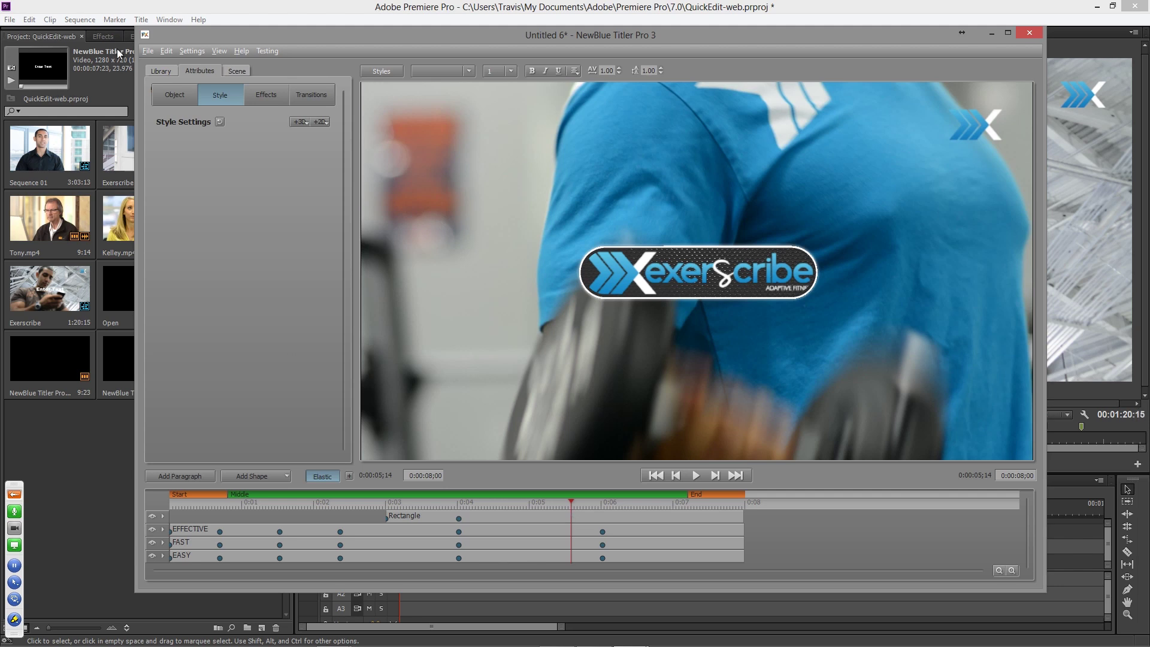
- Open the File menu to reach Export Movie File
{"action": "left_click", "coordinate": [146, 53]}
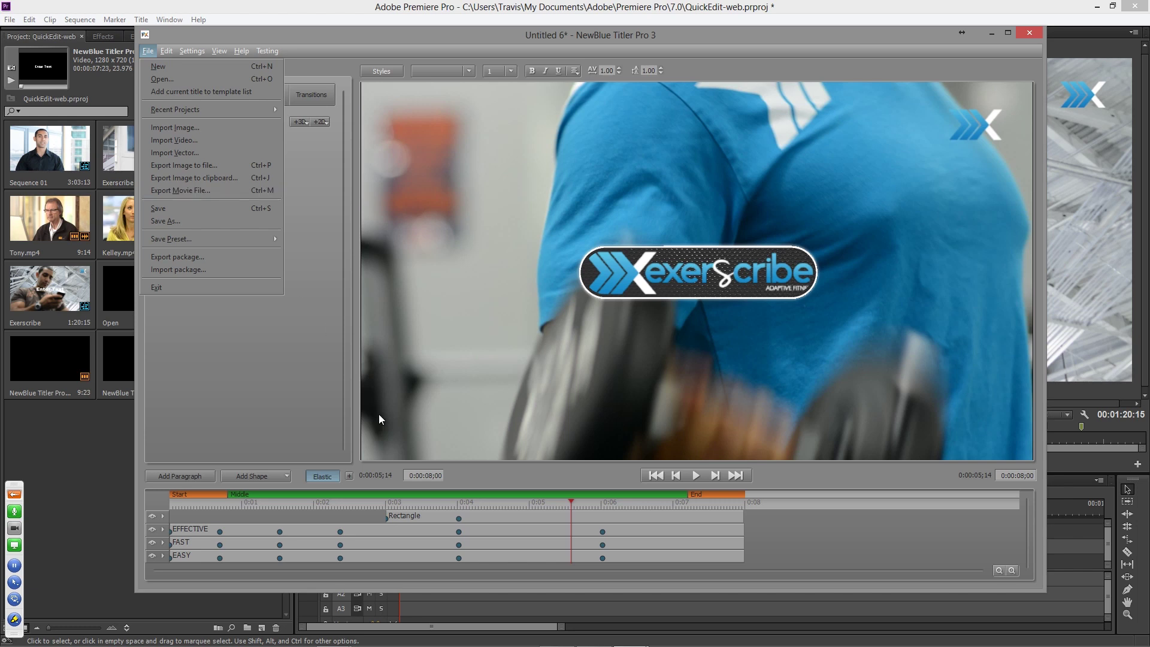
- Close Titler Pro, play back the sequence, and open the V2 title's Quick Edit at the EFFECTIVE frame
{"action": "key", "text": "Escape"}
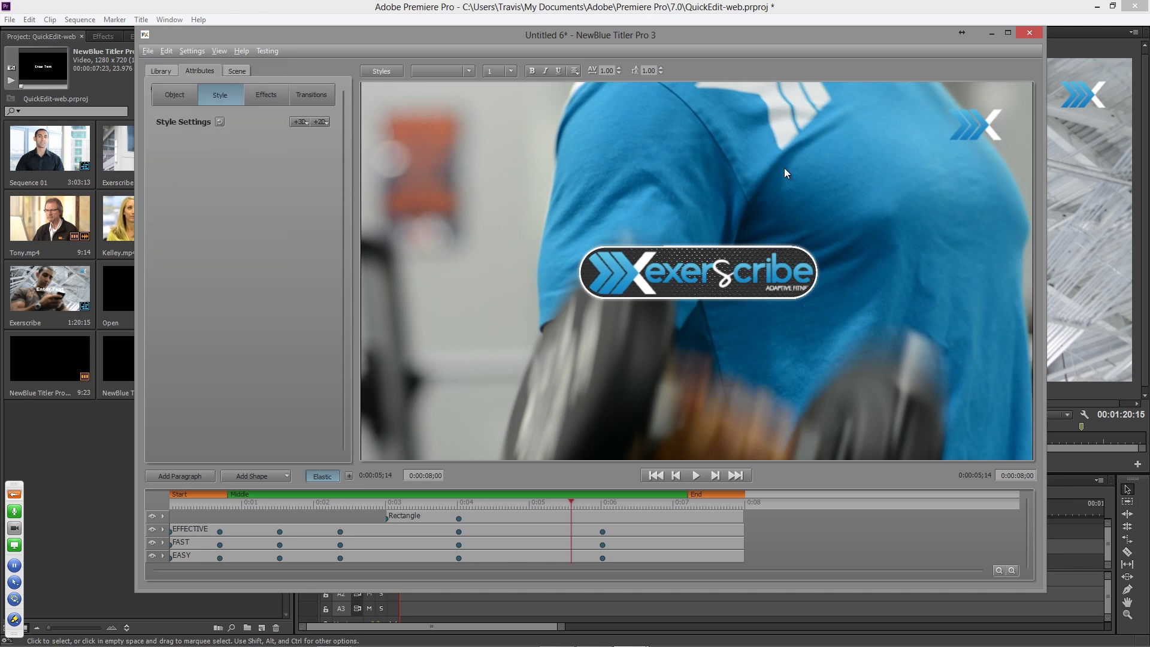
{"action": "left_click", "coordinate": [1037, 35]}
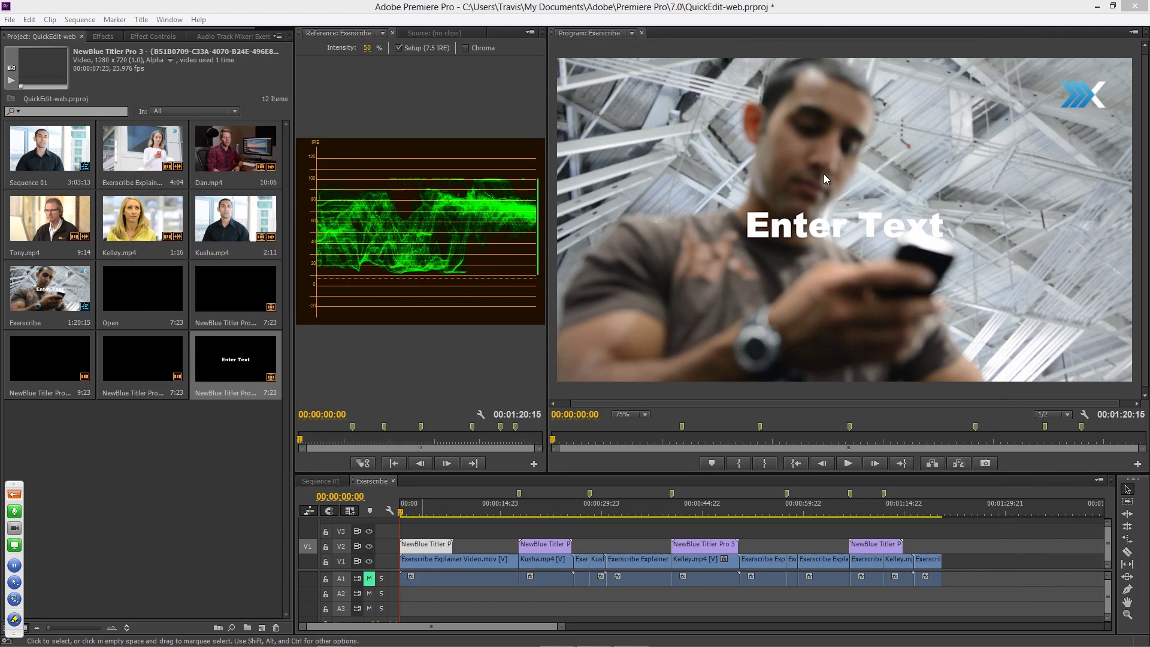
{"action": "key", "text": "space"}
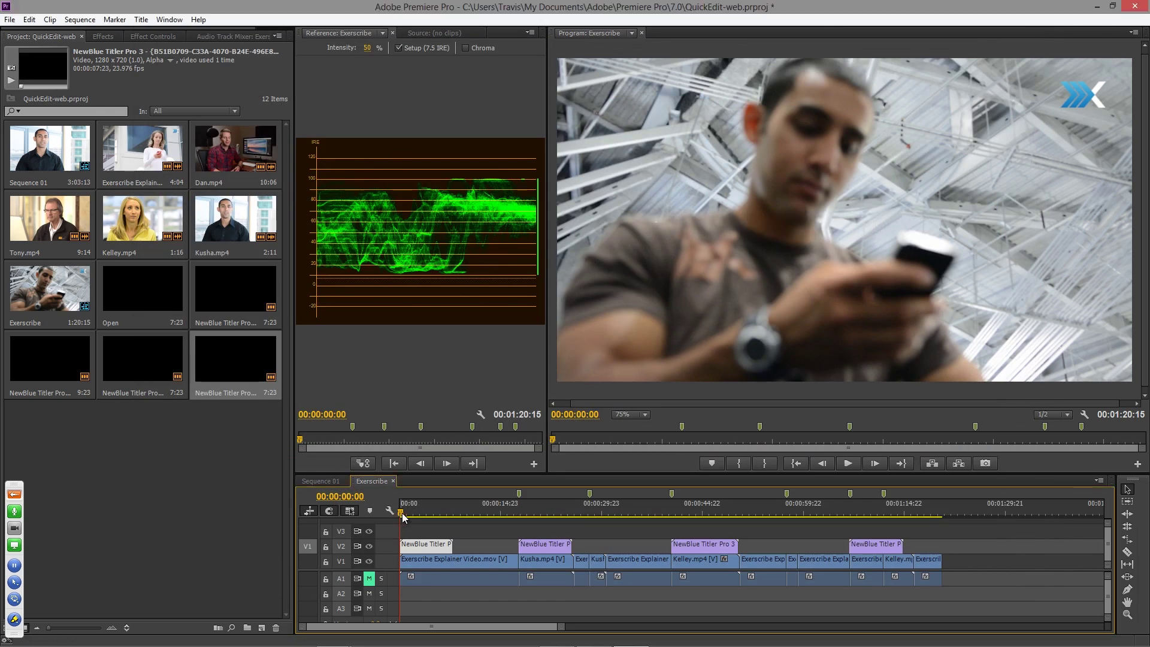
{"action": "key", "text": "space"}
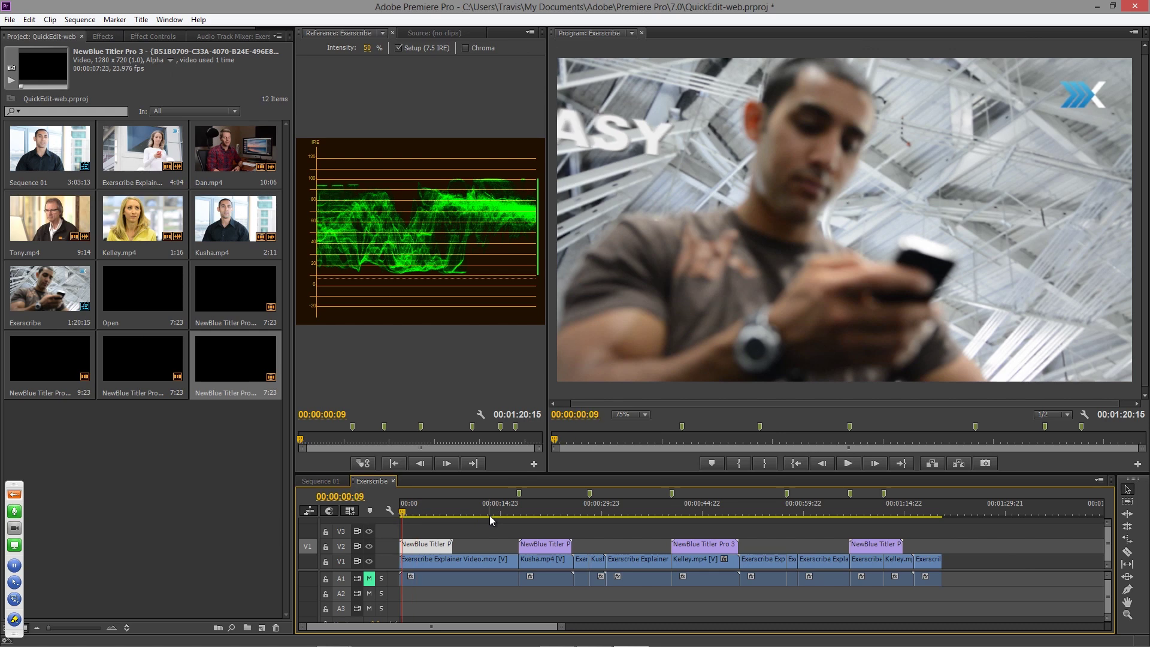
{"action": "left_click", "coordinate": [423, 508]}
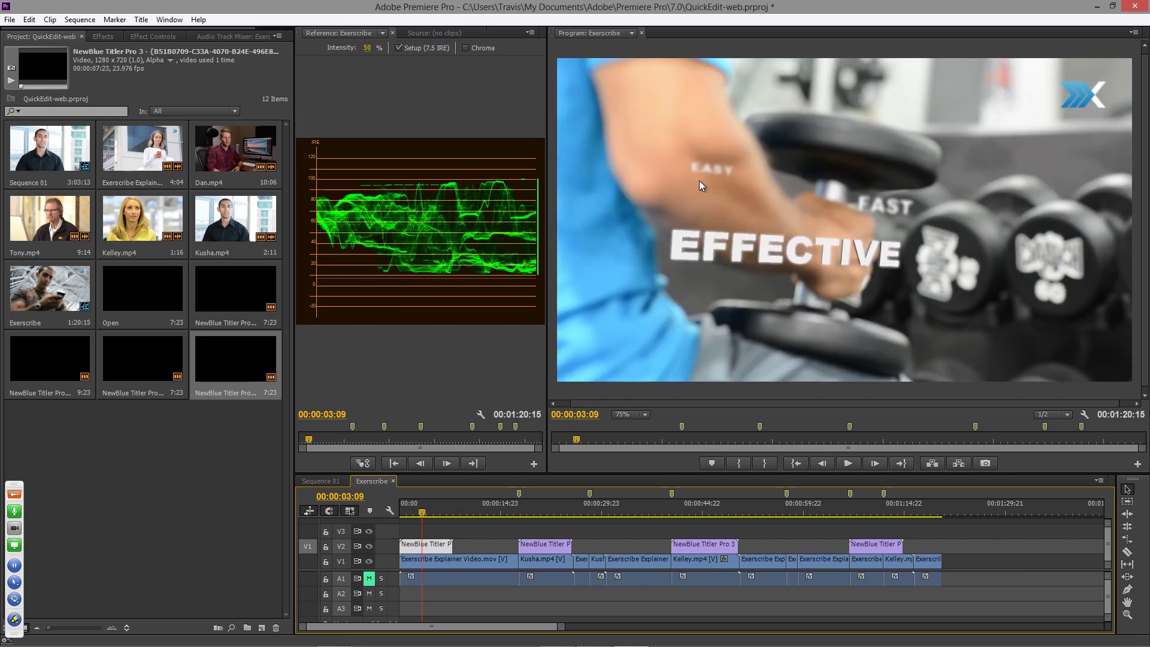
{"action": "double_click", "coordinate": [430, 550]}
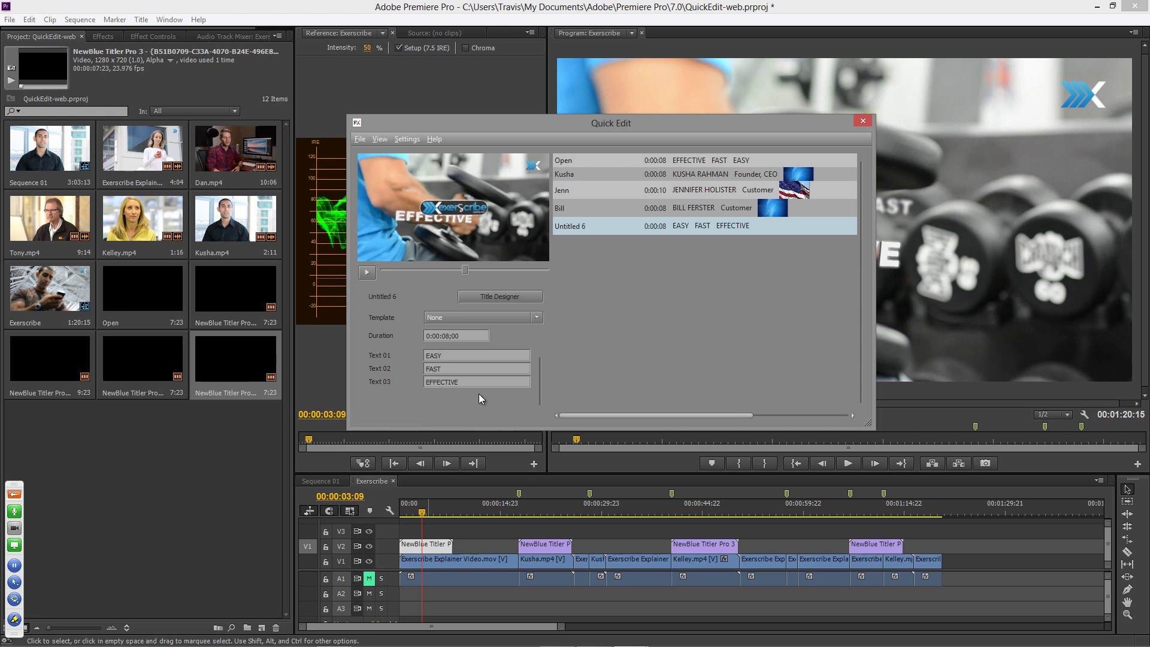
{"action": "left_click_drag", "start_coordinate": [461, 381], "coordinate": [426, 381]}
- Open the title in Title Designer, select EFFECTIVE keeping Arial Black, and show the Library
{"action": "left_click", "coordinate": [516, 300]}
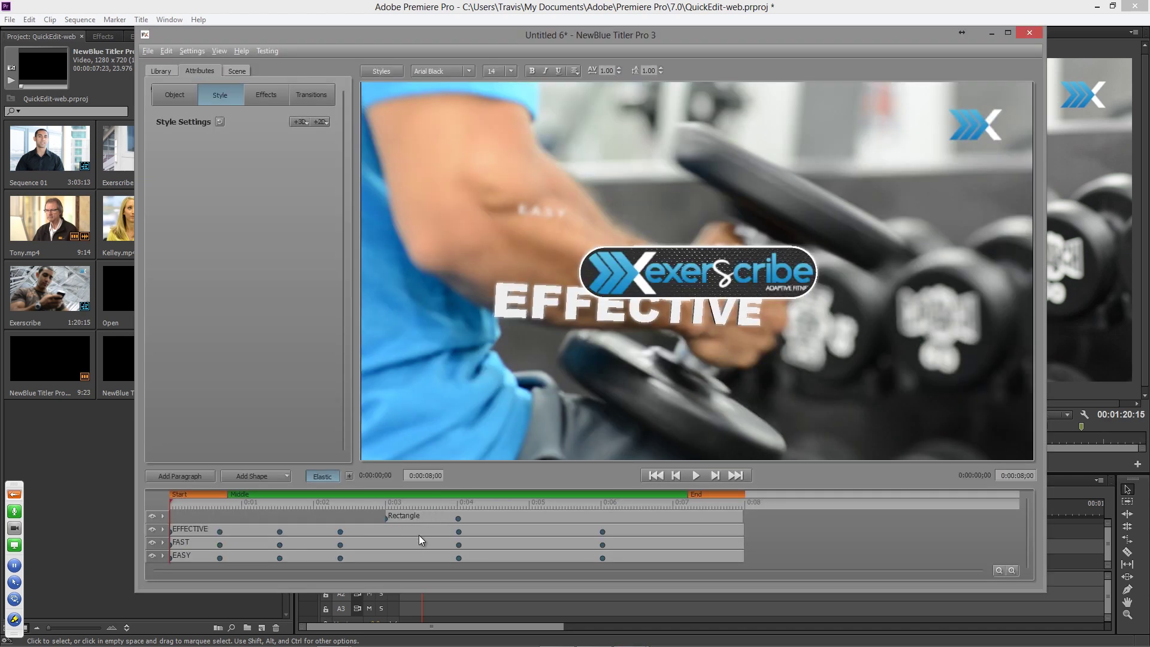
{"action": "left_click", "coordinate": [541, 297]}
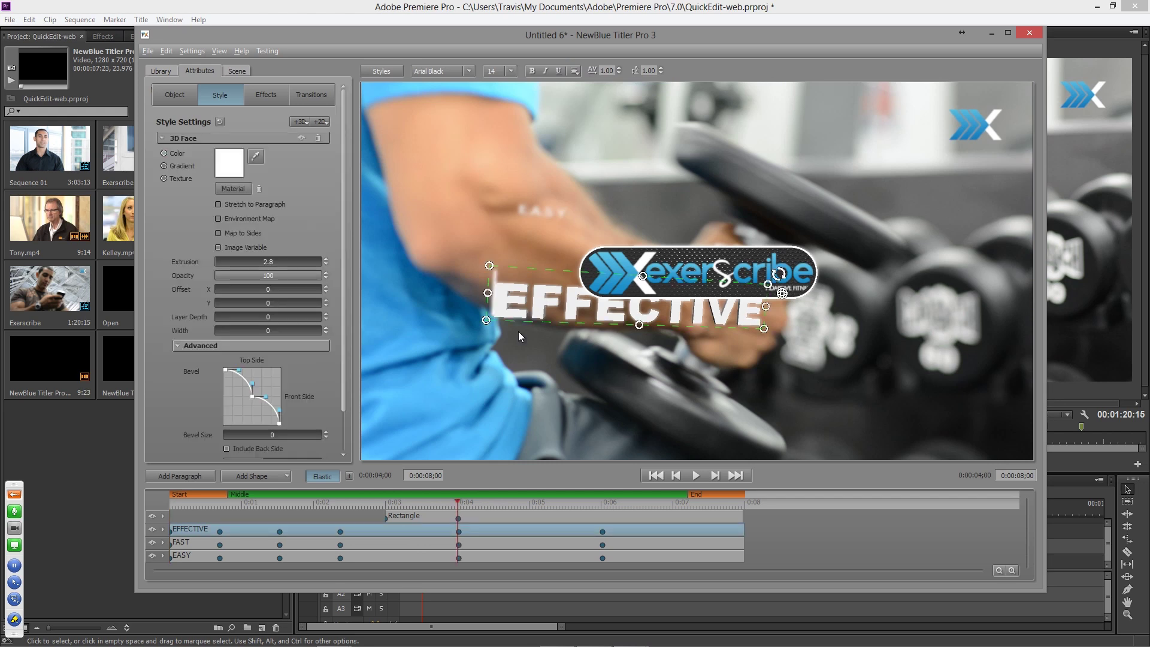
{"action": "left_click", "coordinate": [467, 72]}
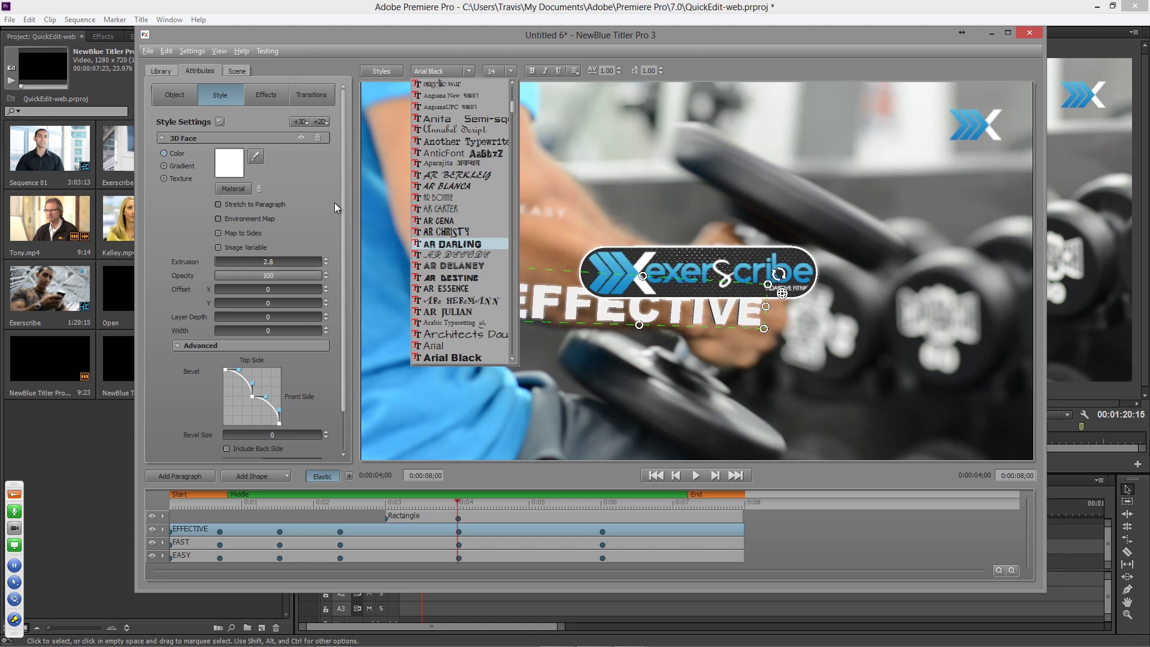
{"action": "left_click", "coordinate": [163, 233]}
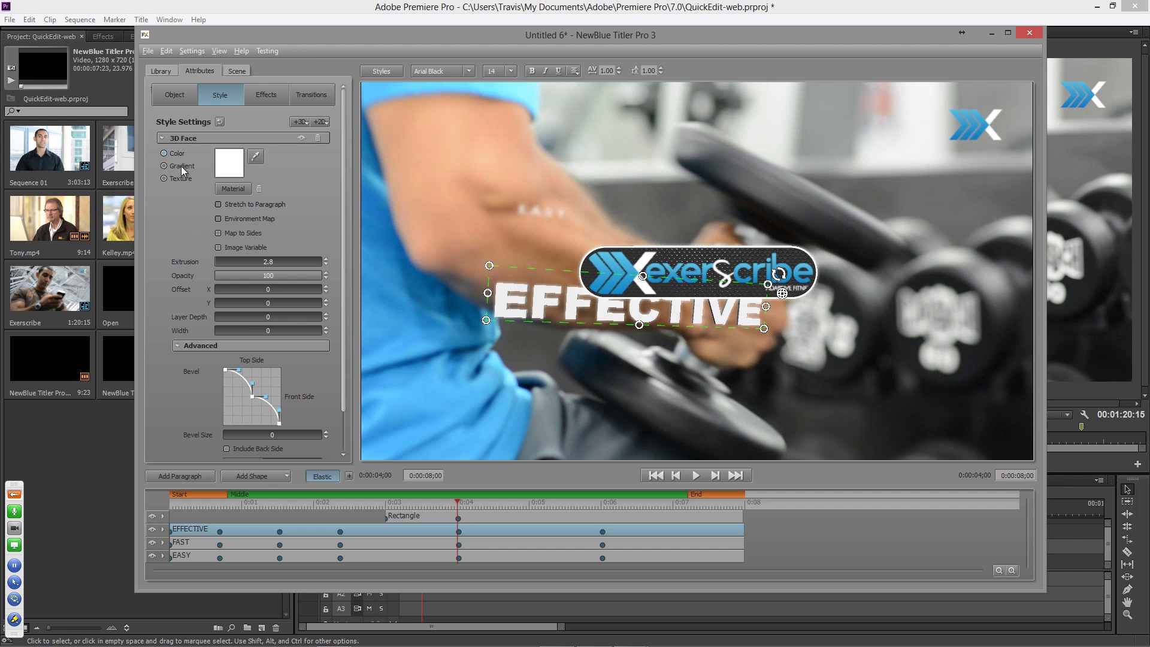
{"action": "left_click", "coordinate": [167, 73]}
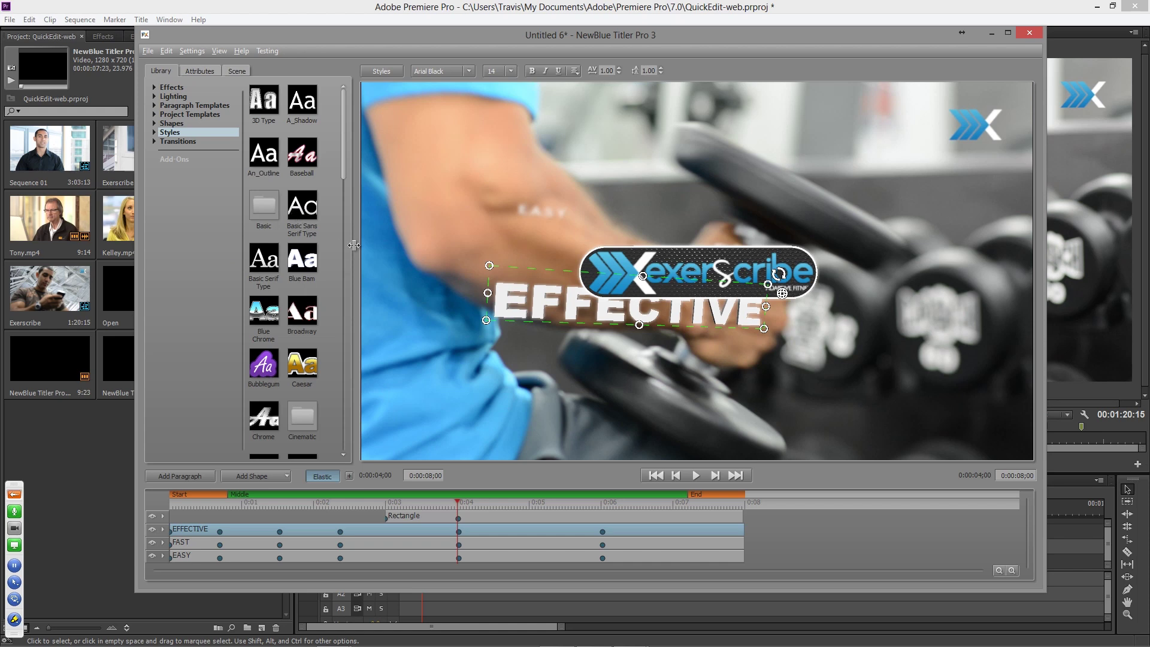
- Widen the Library to four thumbnail columns, expand Styles, and move back to about two seconds
{"action": "left_click_drag", "start_coordinate": [381, 246], "coordinate": [395, 246]}
{"action": "left_click_drag", "start_coordinate": [419, 249], "coordinate": [457, 249]}
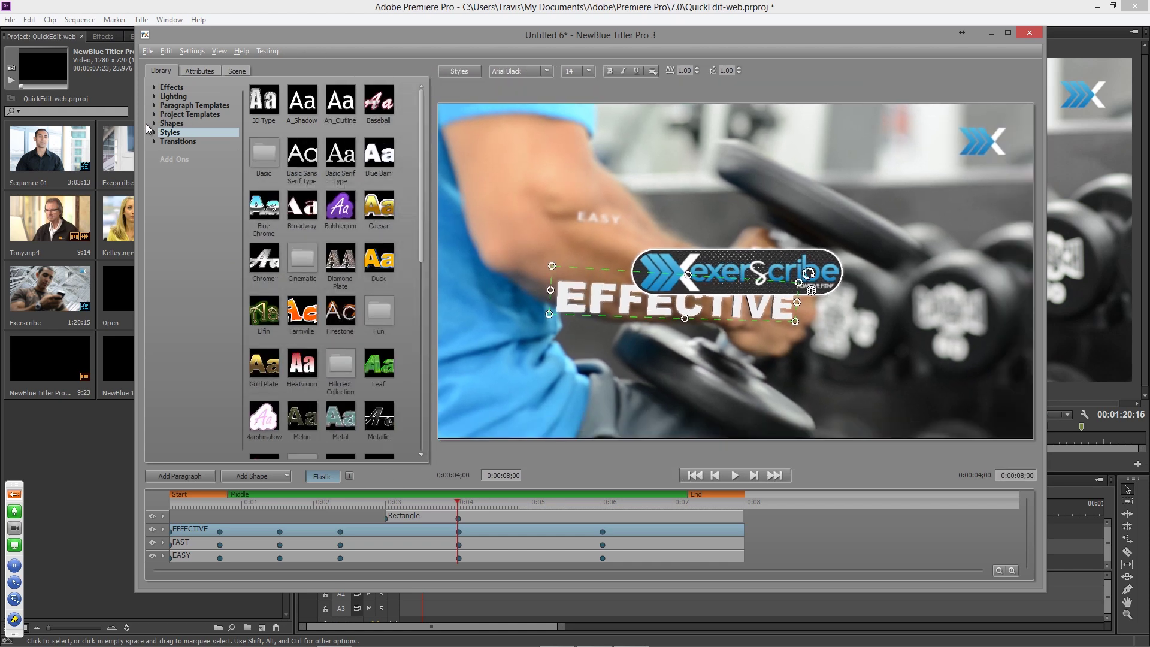
{"action": "left_click", "coordinate": [154, 132]}
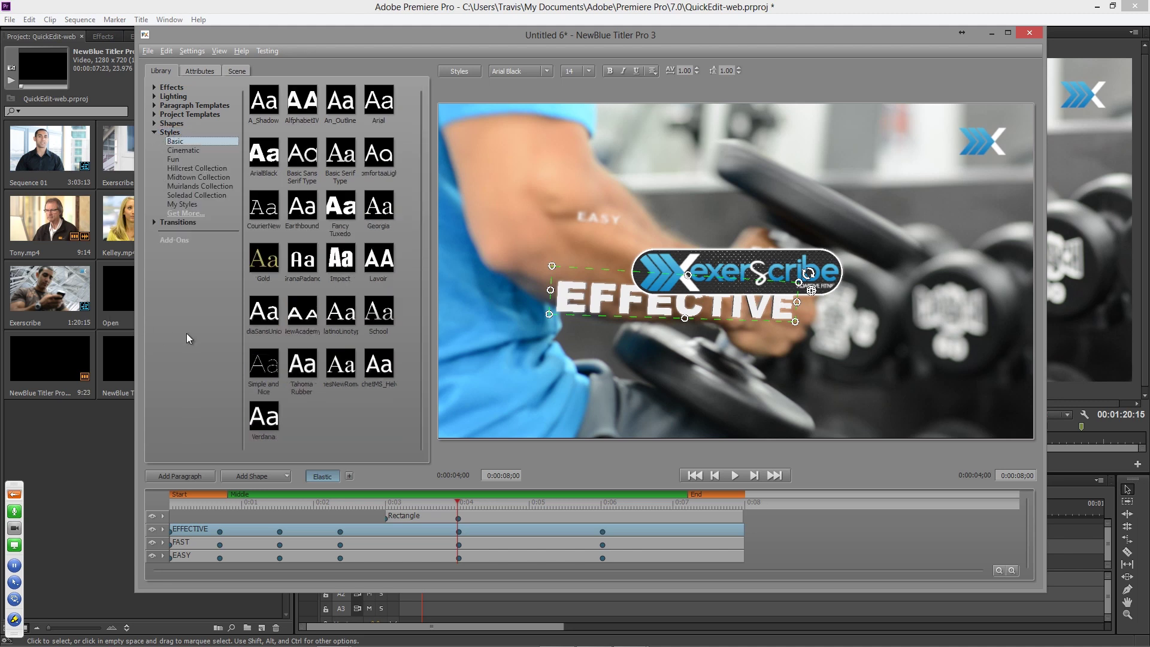
{"action": "left_click", "coordinate": [371, 501]}
{"action": "left_click_drag", "start_coordinate": [370, 500], "coordinate": [331, 500]}
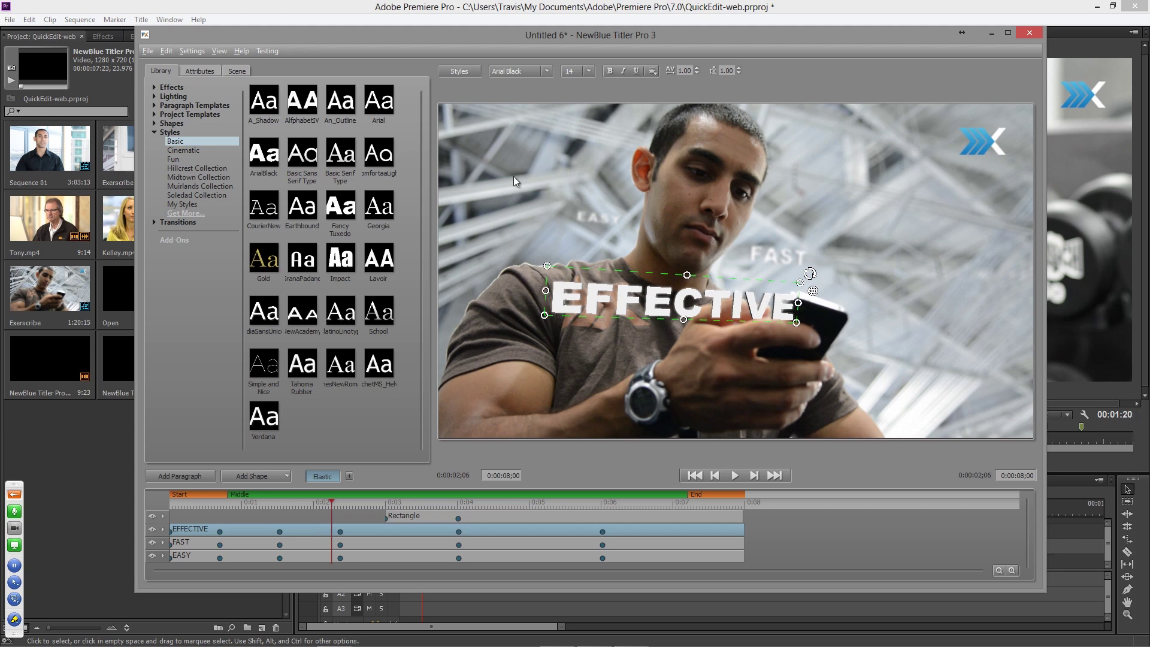
- Preview a sans-serif style and the Cinematic collection on EFFECTIVE, then expand Project Templates
{"action": "left_click", "coordinate": [311, 156]}
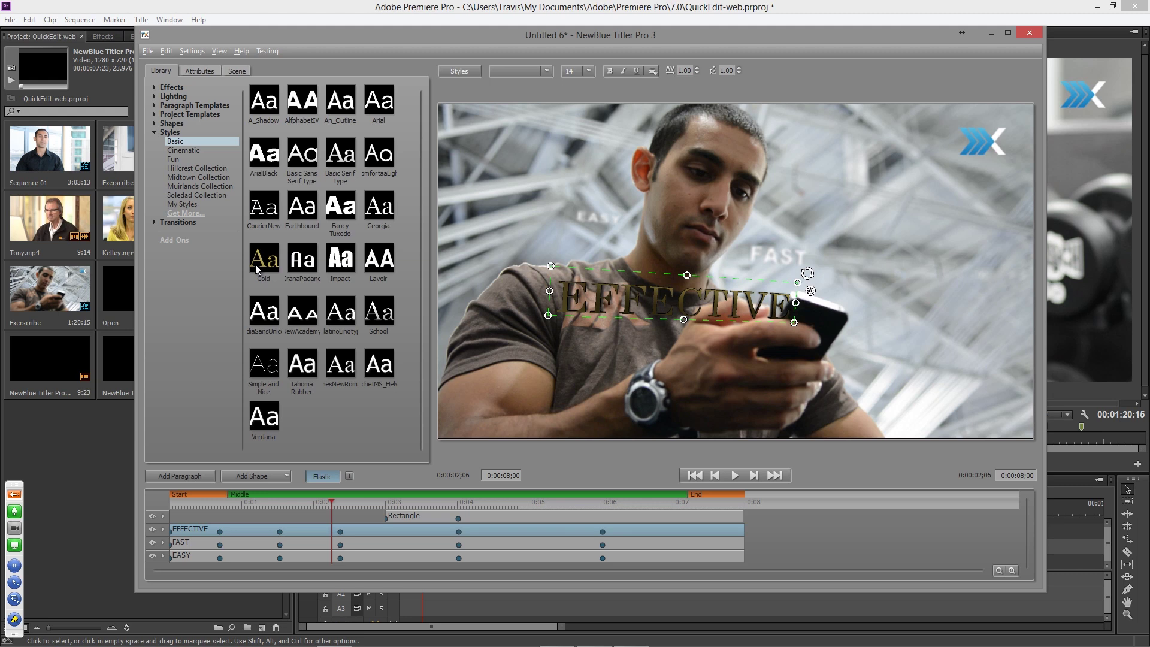
{"action": "left_click", "coordinate": [182, 149]}
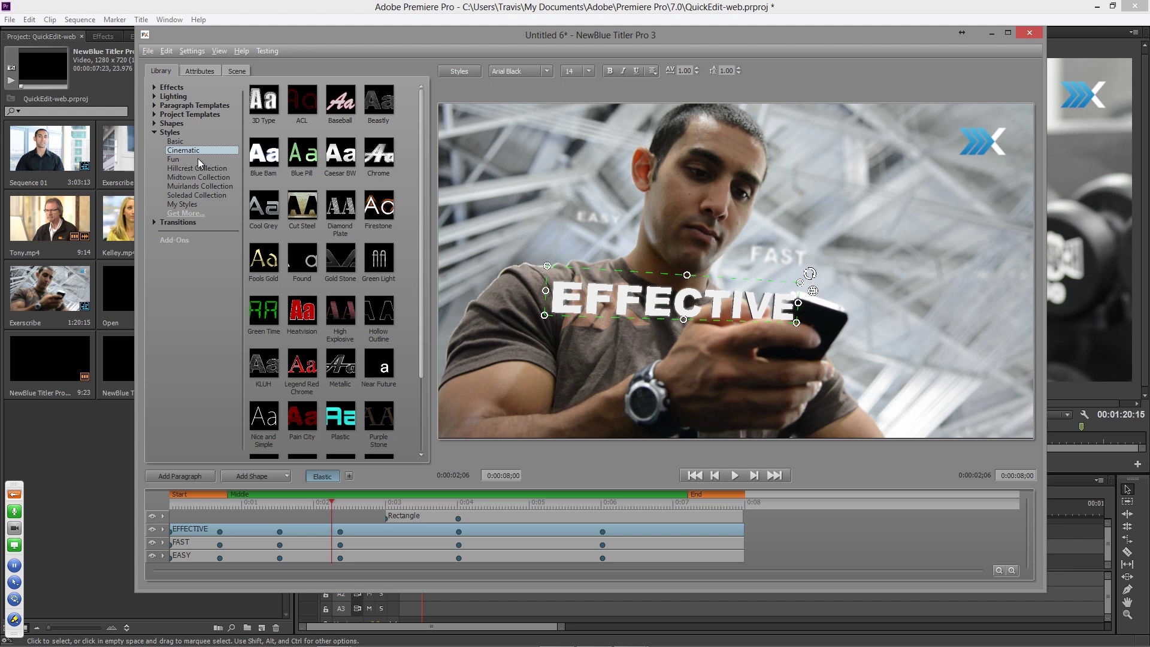
{"action": "left_click", "coordinate": [154, 133]}
{"action": "left_click", "coordinate": [154, 114]}
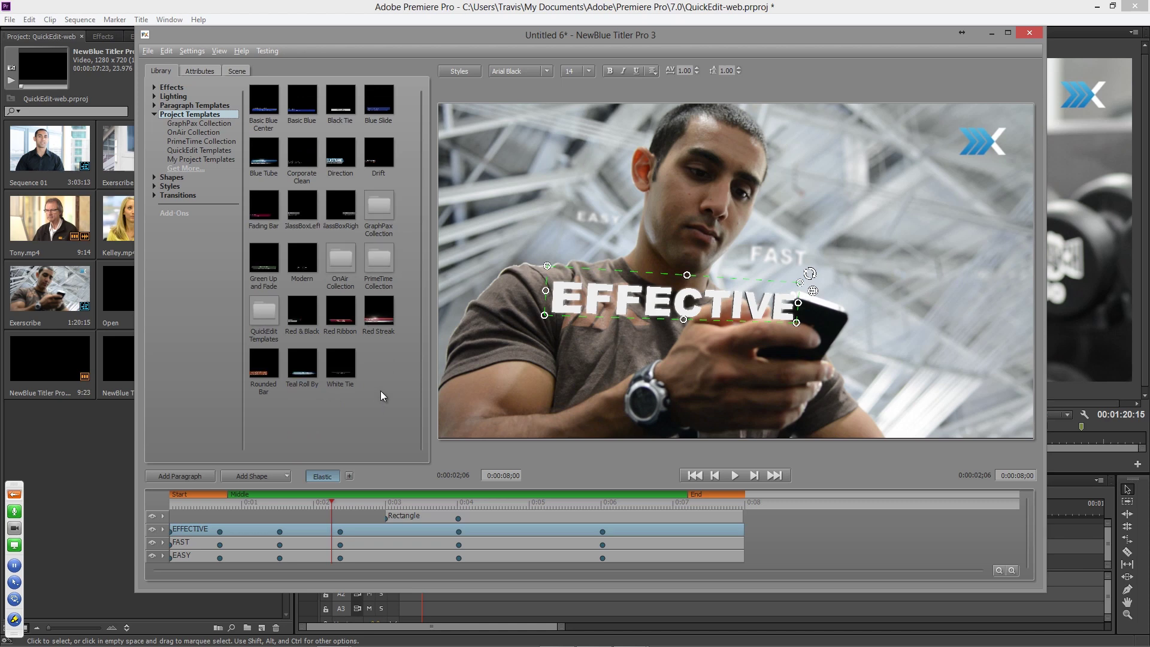
- Load the Red Streak lower-third template and preview it at about five seconds
{"action": "double_click", "coordinate": [383, 314]}
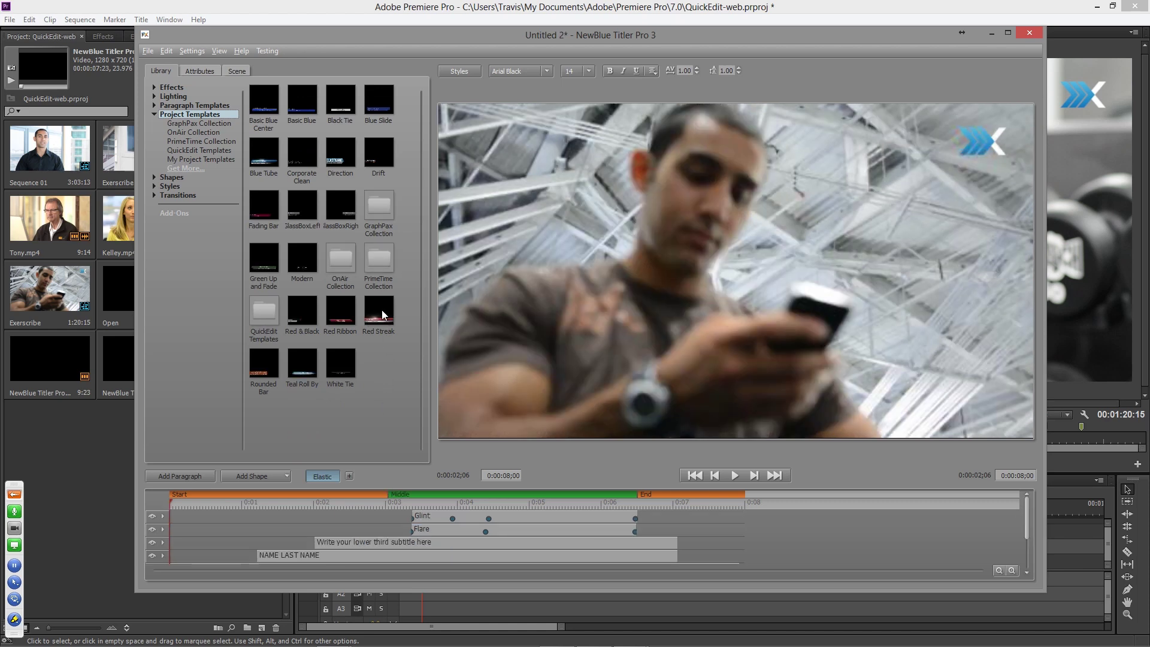
{"action": "left_click_drag", "start_coordinate": [410, 502], "coordinate": [557, 499]}
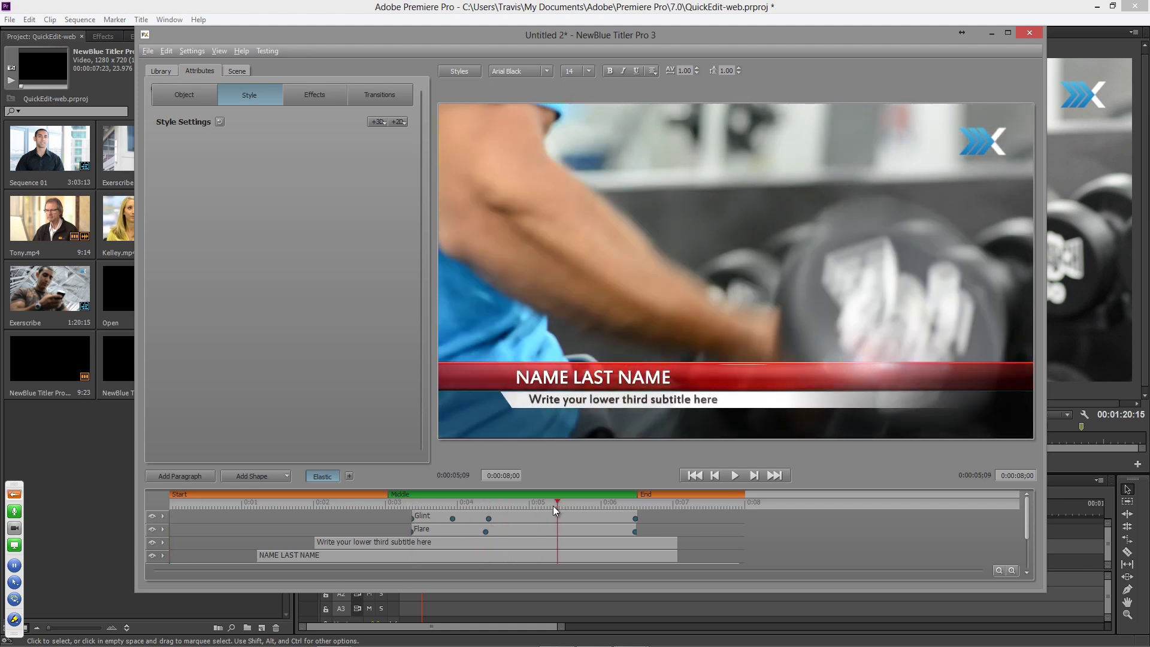
{"action": "left_click", "coordinate": [160, 72]}
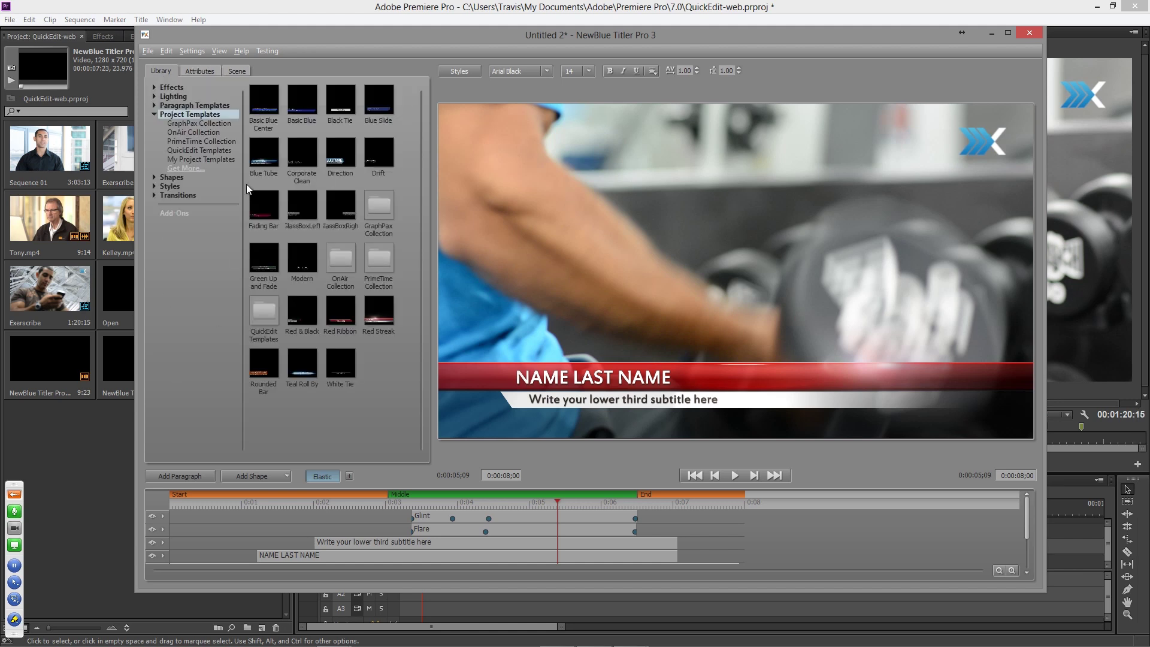
- Load the Teal Roll By lower-third template, preview it around four to five seconds, then return to the Library
{"action": "mouse_move", "coordinate": [264, 154]}
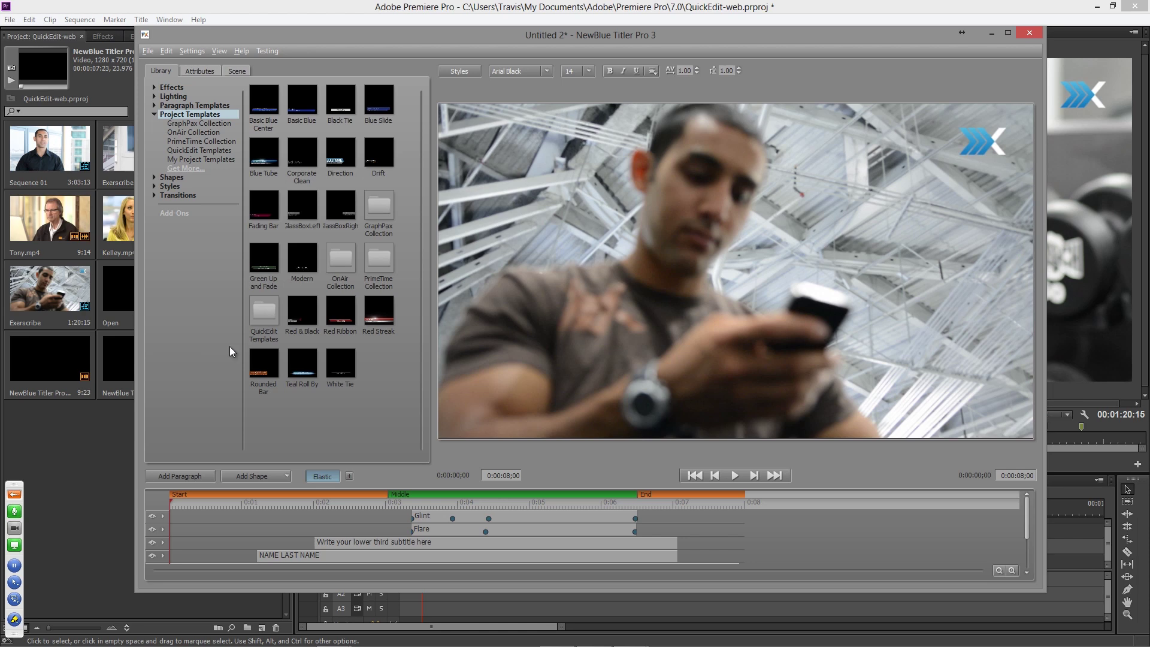
{"action": "double_click", "coordinate": [296, 366]}
{"action": "left_click", "coordinate": [453, 505]}
{"action": "left_click", "coordinate": [479, 505]}
{"action": "left_click_drag", "start_coordinate": [489, 504], "coordinate": [517, 504]}
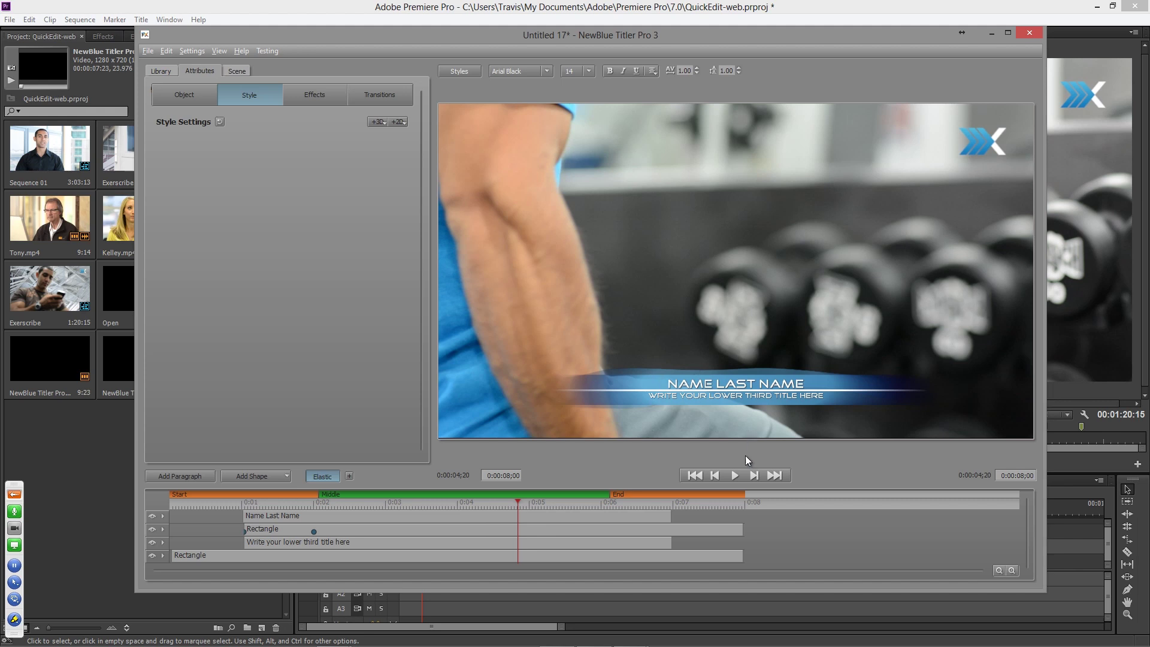
{"action": "left_click", "coordinate": [163, 71]}
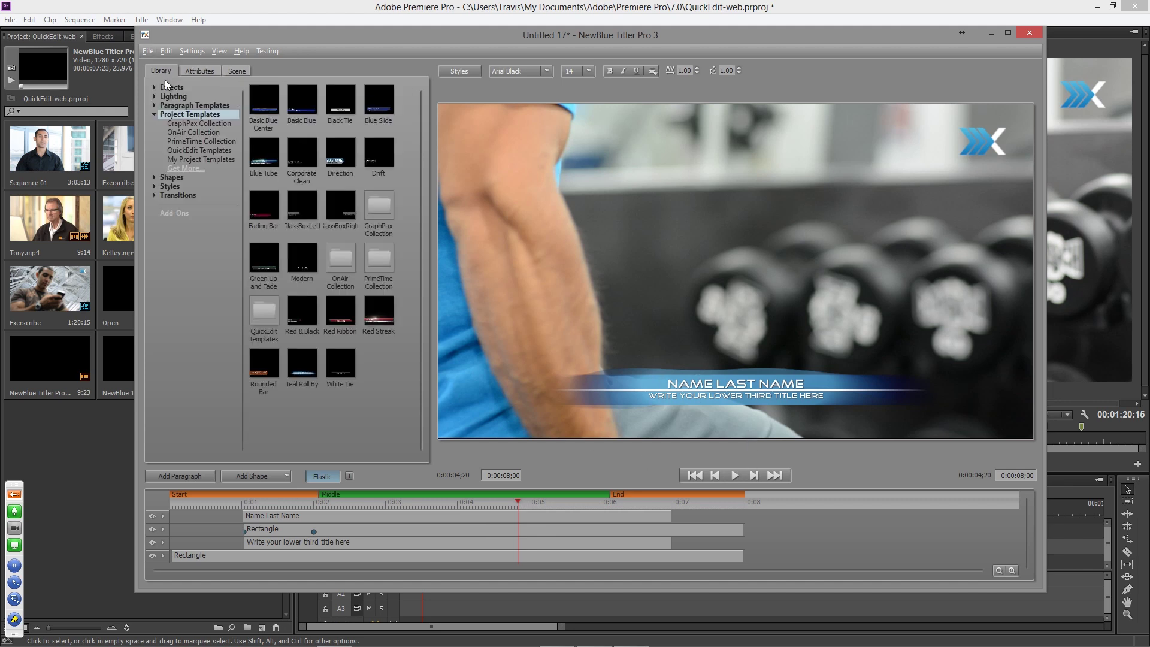
{"action": "key", "text": "Home"}
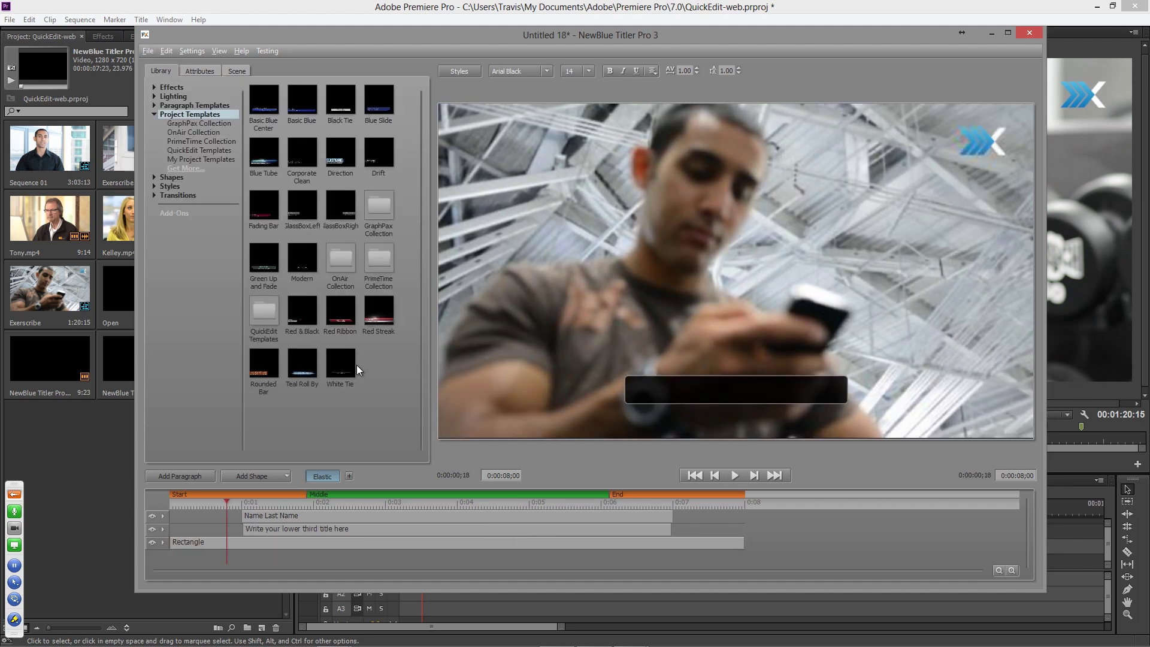
- Browse the OnAir, PrimeTime and QuickEdit template collections in the Library
{"action": "left_click", "coordinate": [188, 131]}
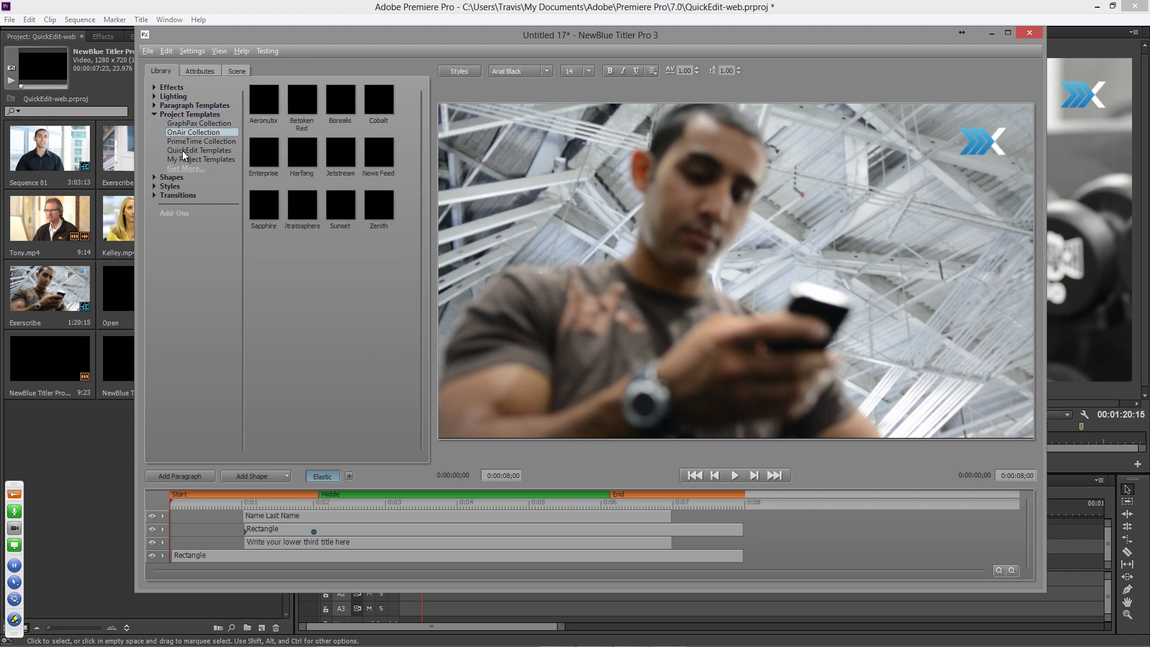
{"action": "left_click", "coordinate": [184, 141]}
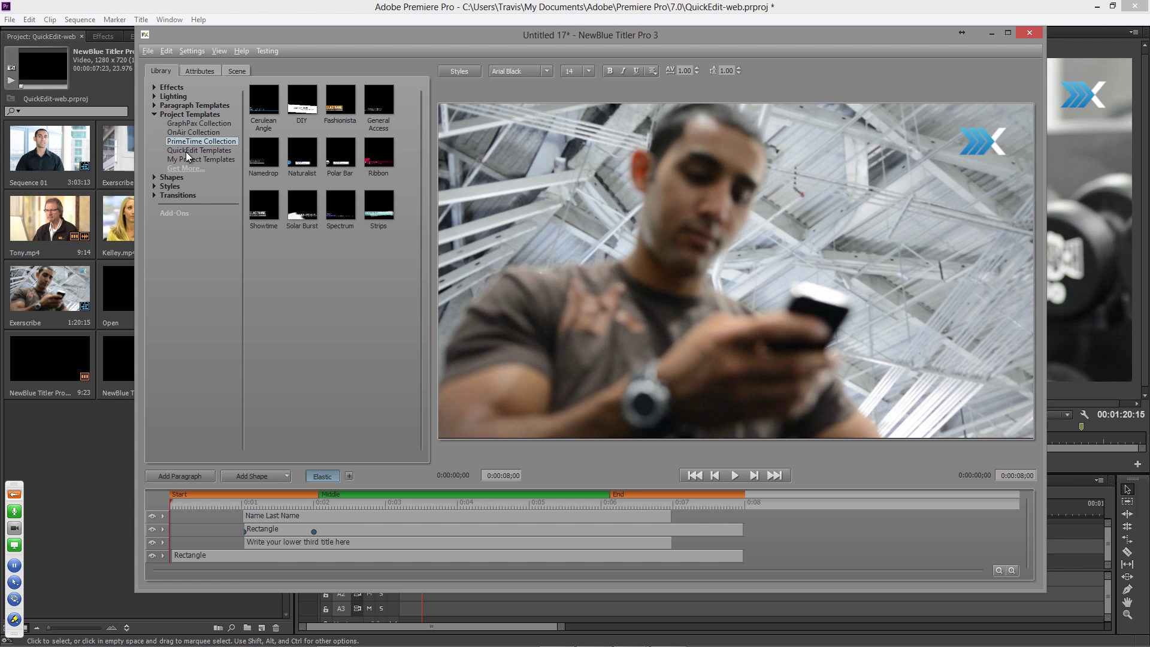
{"action": "left_click", "coordinate": [185, 152]}
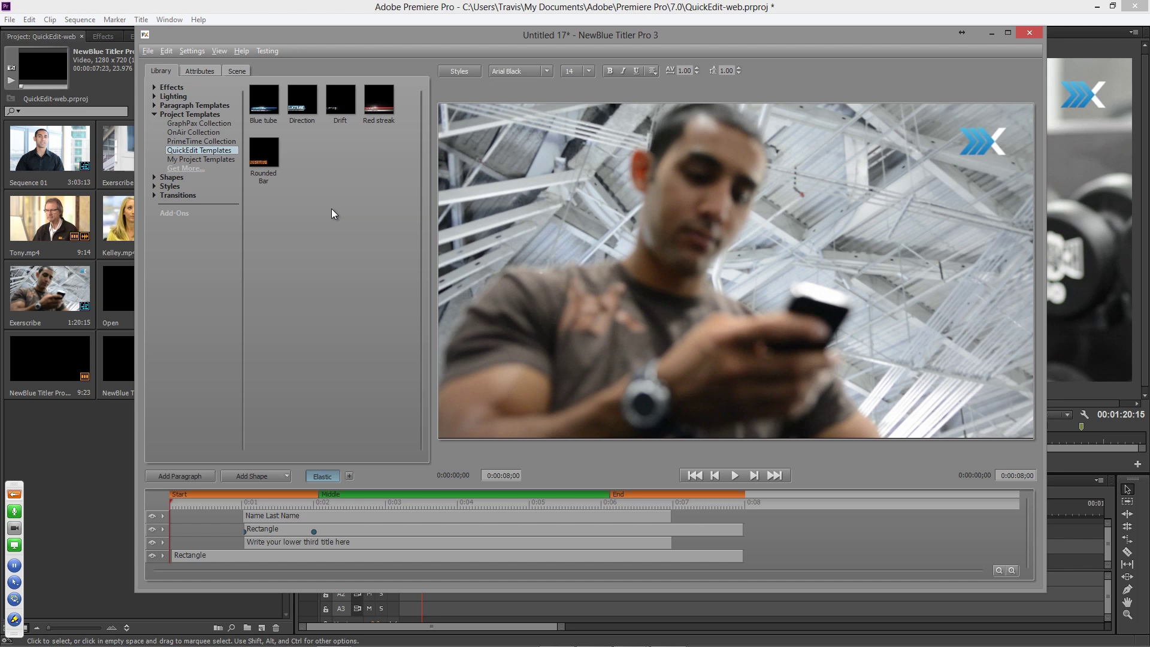
- Expand the Transitions, Effects and Effects > Animations categories
{"action": "left_click", "coordinate": [154, 195]}
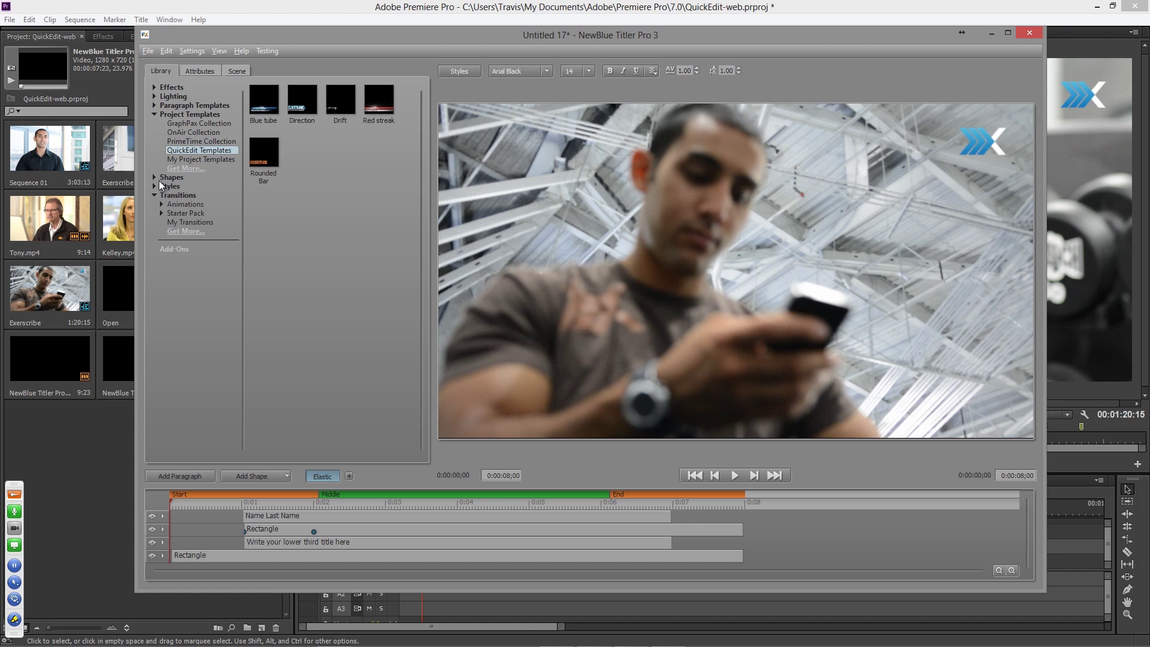
{"action": "left_click", "coordinate": [154, 87]}
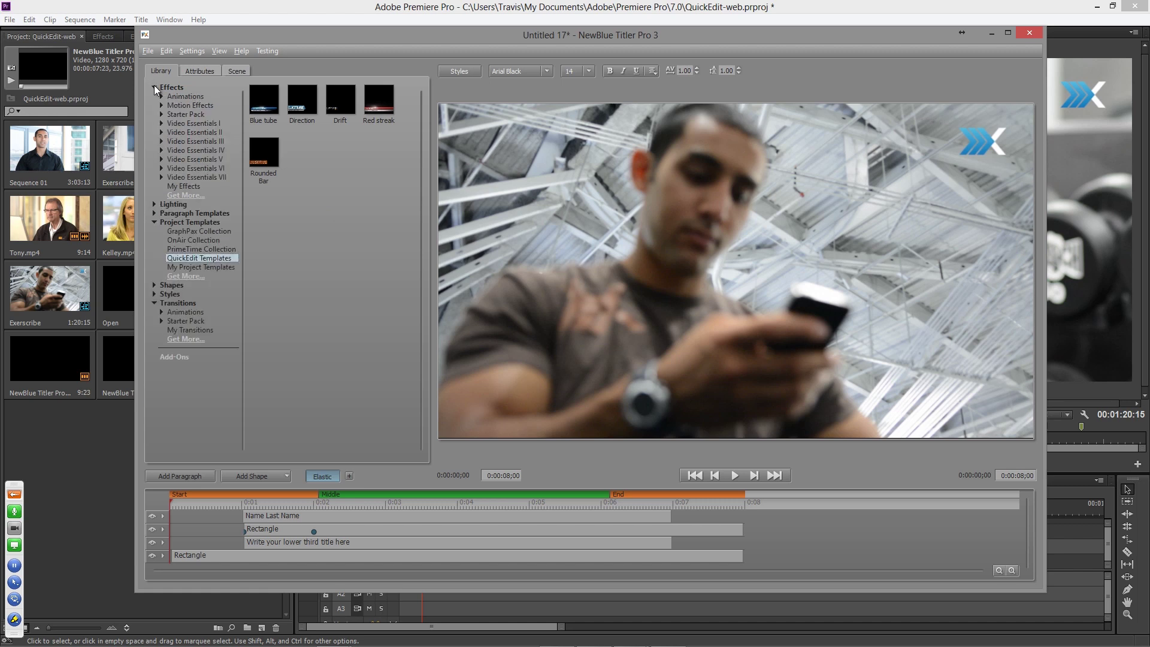
{"action": "left_click", "coordinate": [161, 97]}
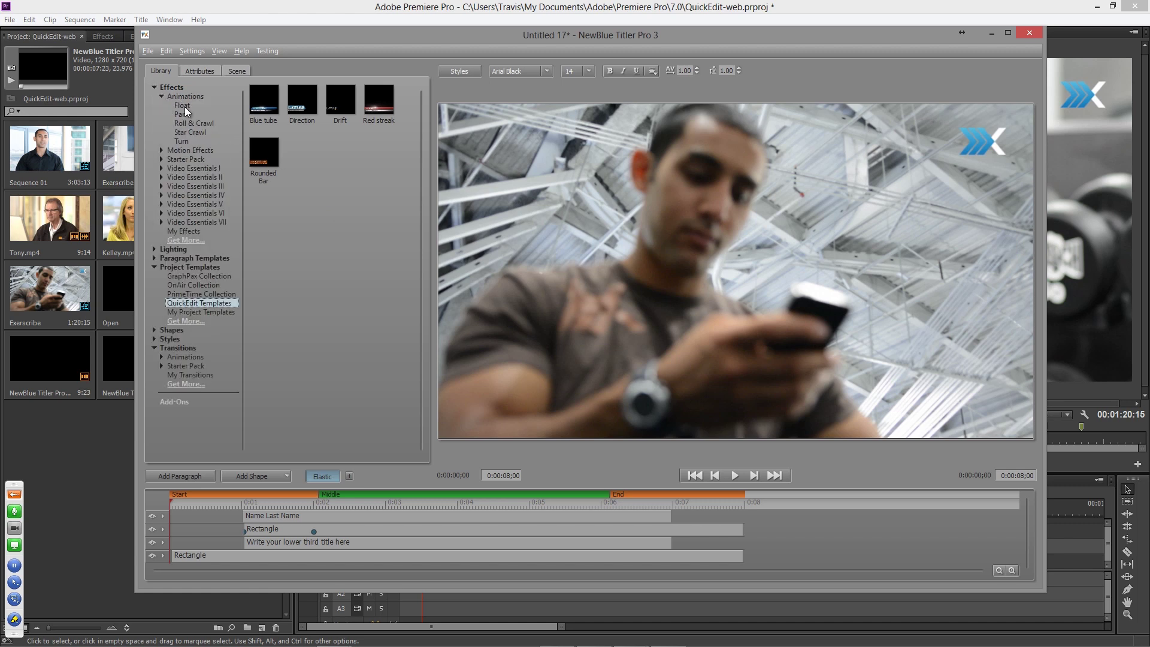